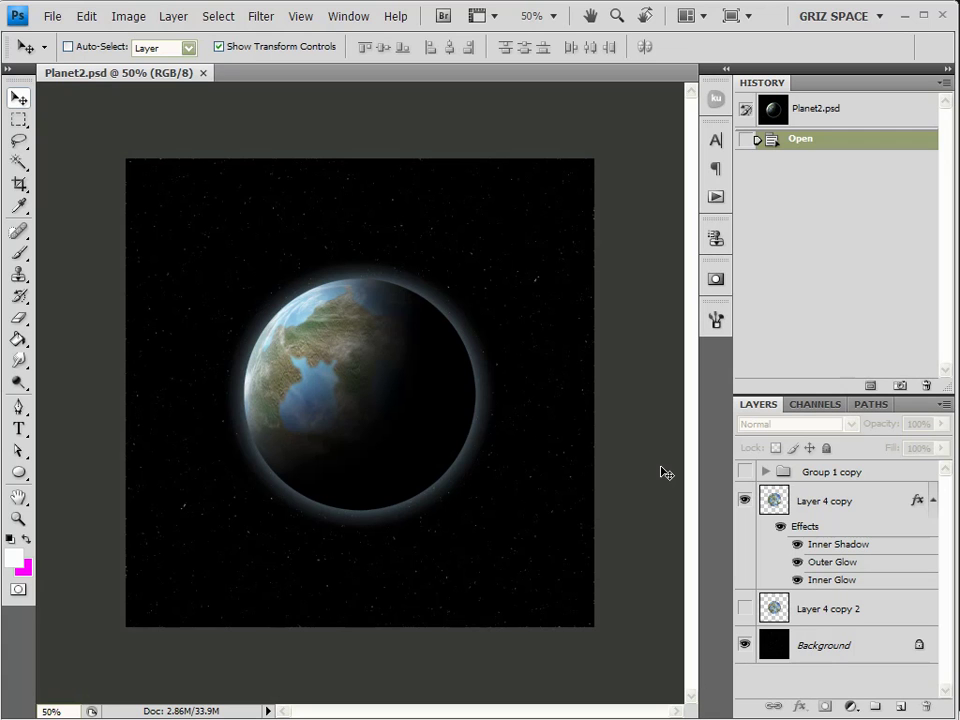
Step: Examine the finished planet image up close, including its surface, shadowed side and surrounding glow
{"action": "scroll", "coordinate": [615, 448], "scroll_direction": "up", "scroll_amount": 3}
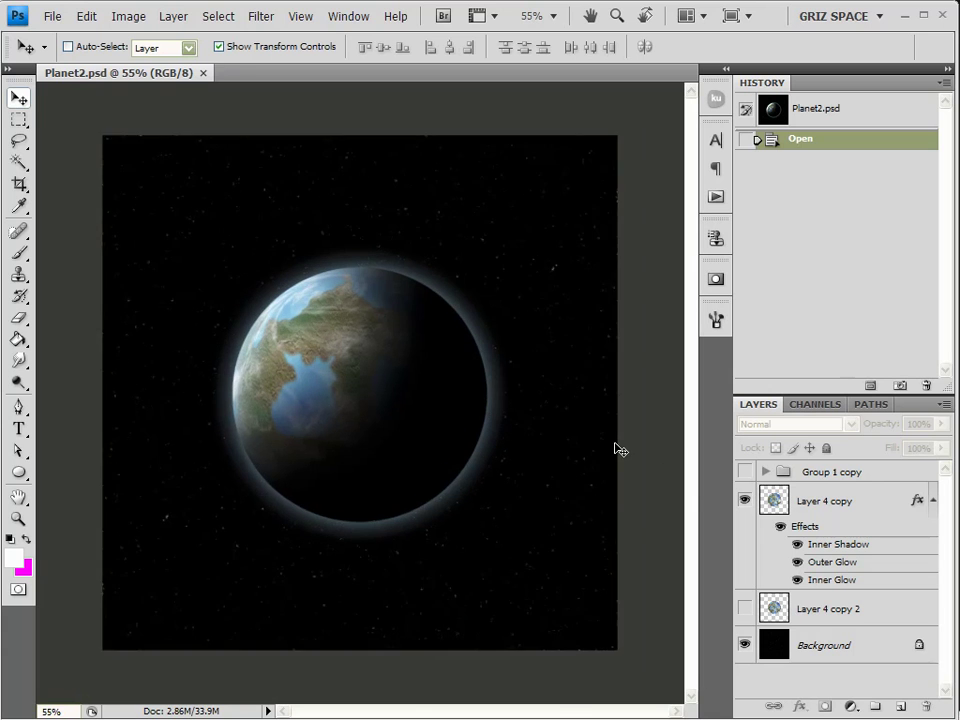
{"action": "left_click", "coordinate": [396, 440]}
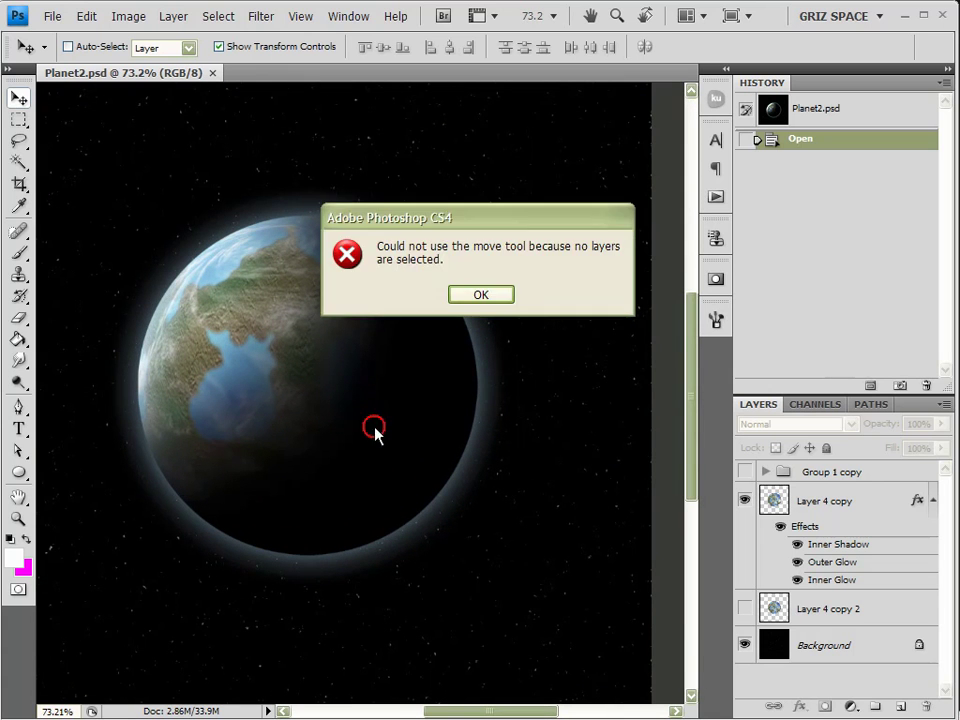
{"action": "left_click", "coordinate": [479, 296]}
{"action": "left_click_drag", "start_coordinate": [317, 407], "coordinate": [358, 418]}
{"action": "scroll", "coordinate": [343, 413], "scroll_direction": "up", "scroll_amount": 1}
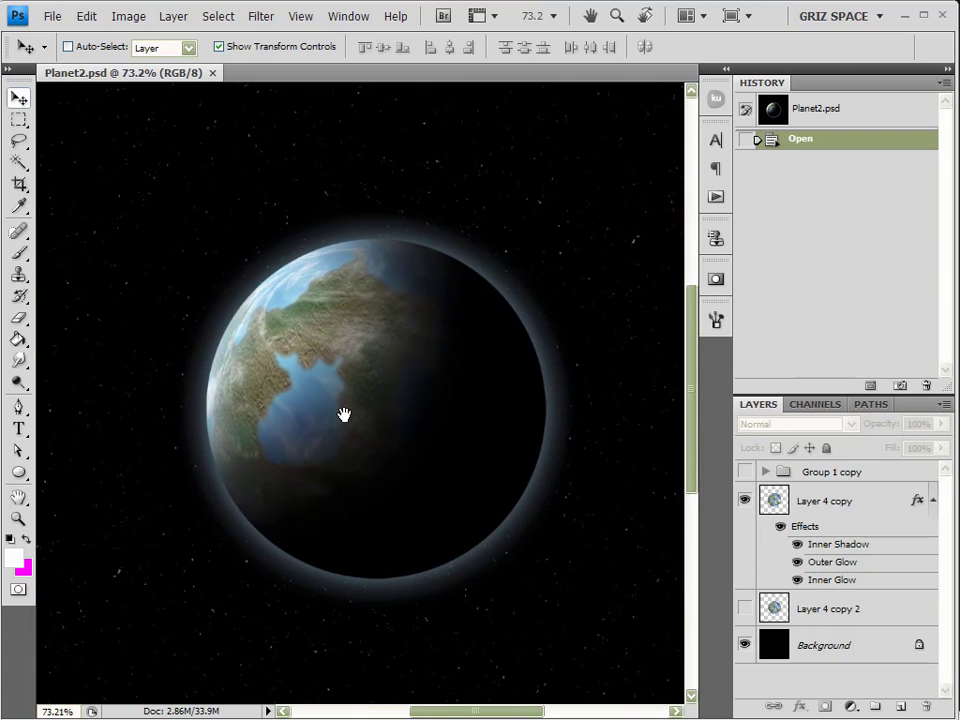
{"action": "scroll", "coordinate": [342, 414], "scroll_direction": "up", "scroll_amount": 1}
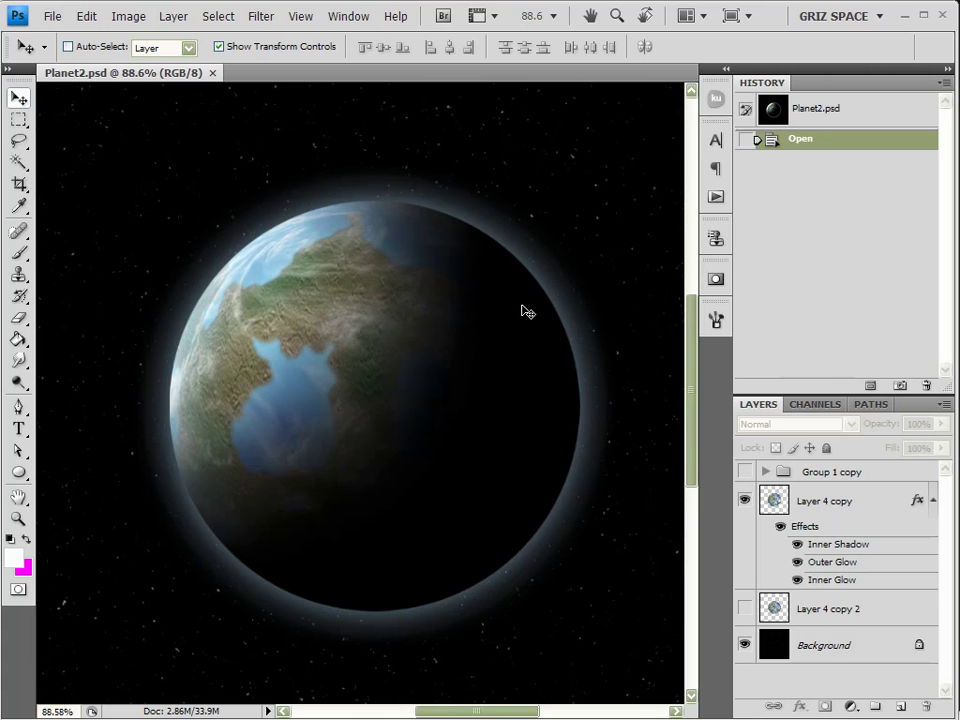
{"action": "scroll", "coordinate": [526, 312], "scroll_direction": "up", "scroll_amount": 1}
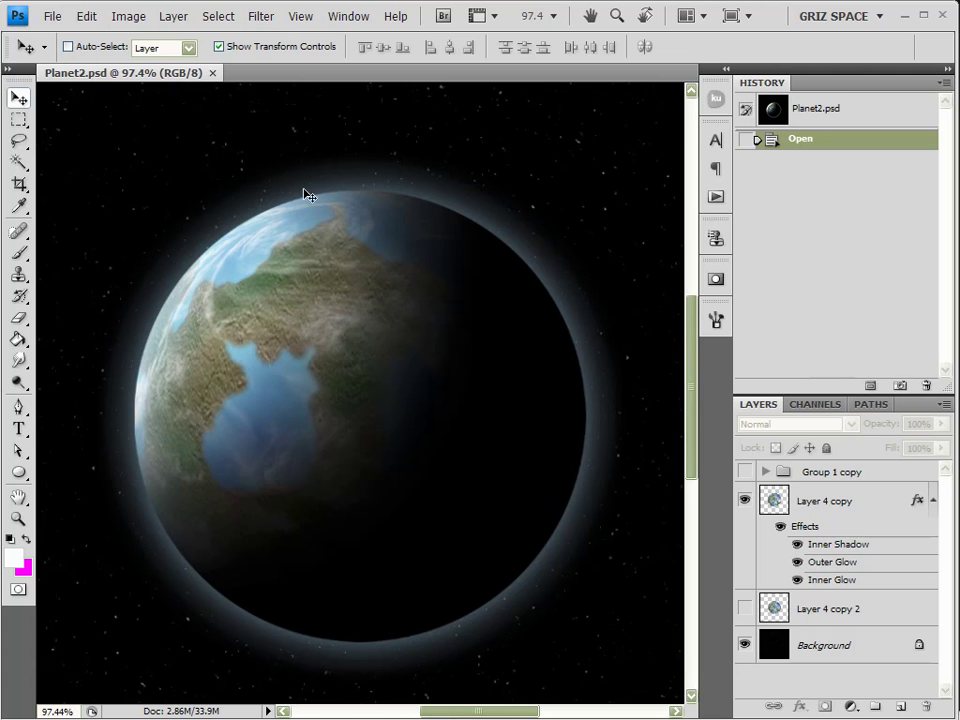
{"action": "scroll", "coordinate": [515, 428], "scroll_direction": "down", "scroll_amount": 1}
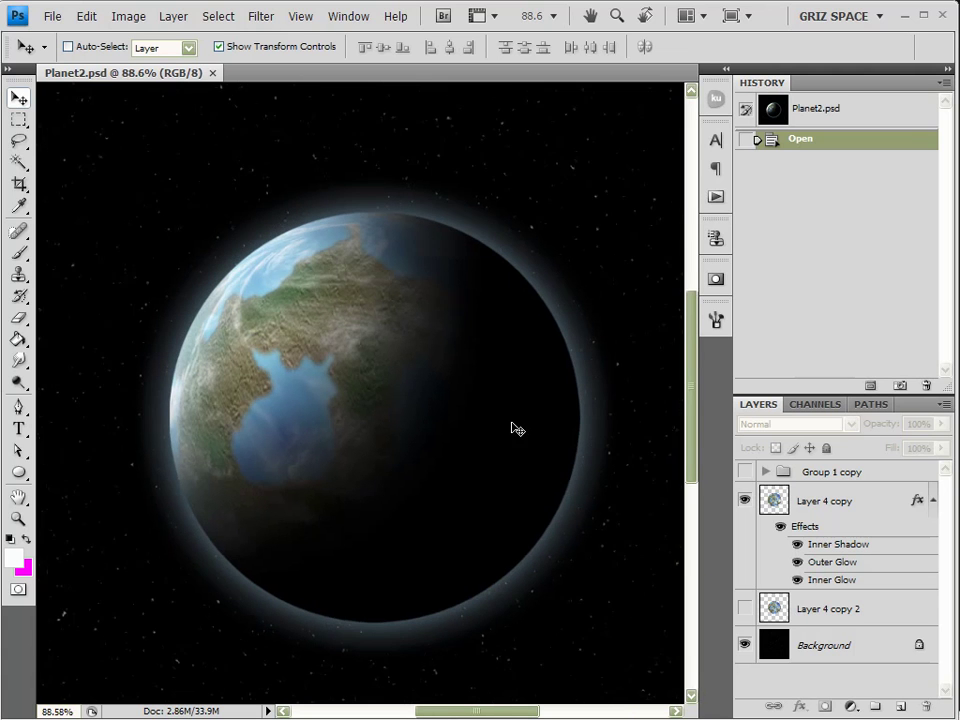
{"action": "scroll", "coordinate": [515, 428], "scroll_direction": "down", "scroll_amount": 1}
{"action": "left_click_drag", "start_coordinate": [476, 422], "coordinate": [452, 386]}
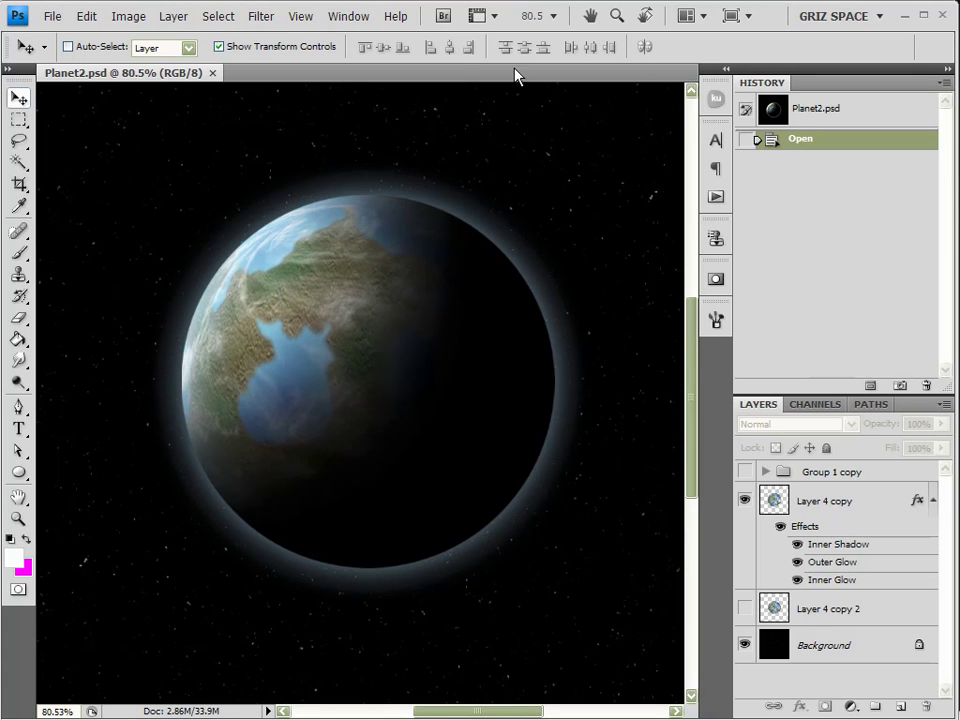
Step: Close Planet2.psd and create a new 1000 × 1000 pixel RGB document at 300 pixels/inch with white background contents
{"action": "left_click", "coordinate": [214, 72]}
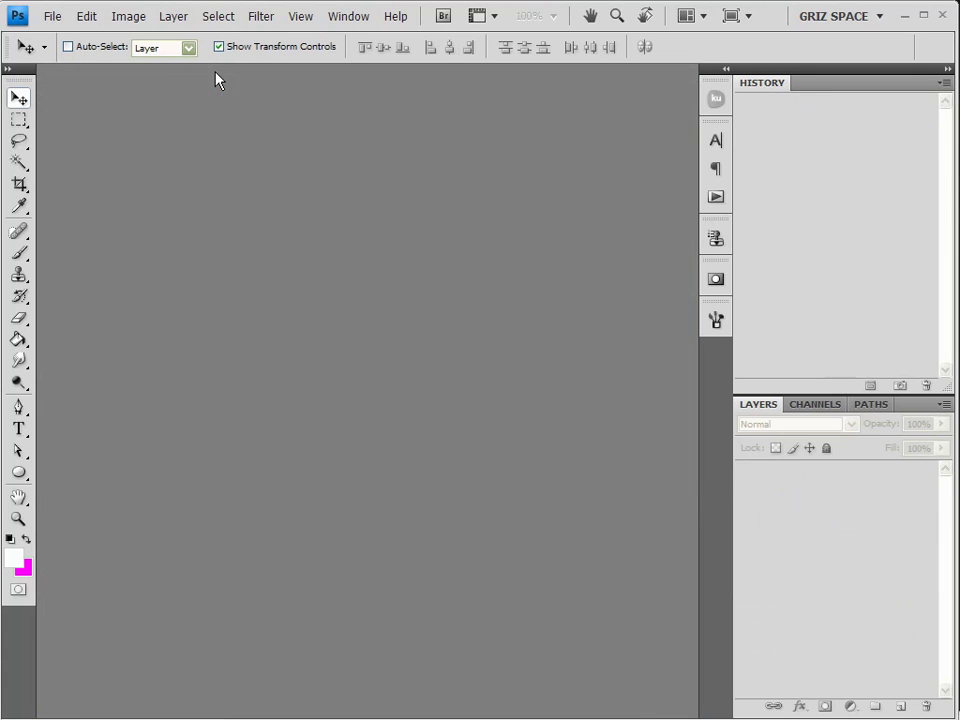
{"action": "left_click", "coordinate": [52, 16]}
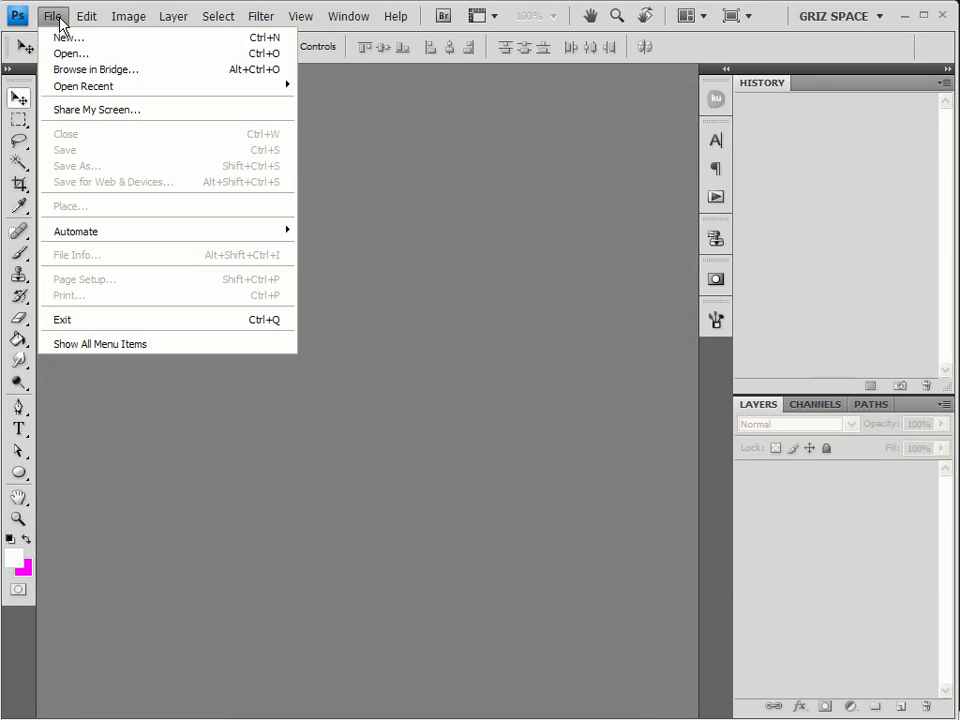
{"action": "left_click", "coordinate": [58, 36]}
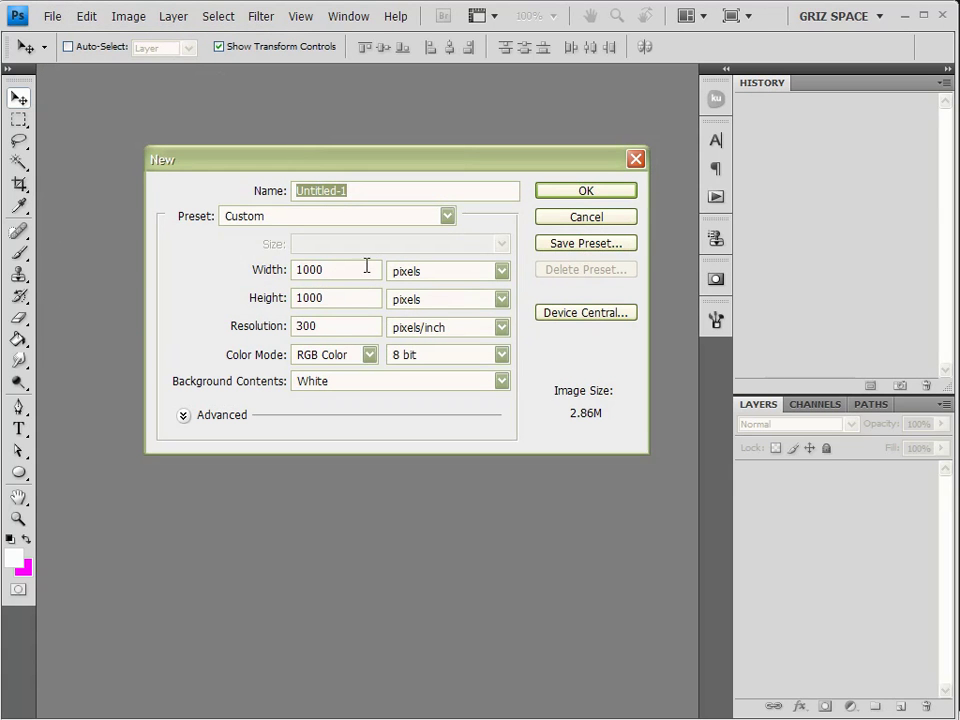
{"action": "left_click", "coordinate": [611, 190]}
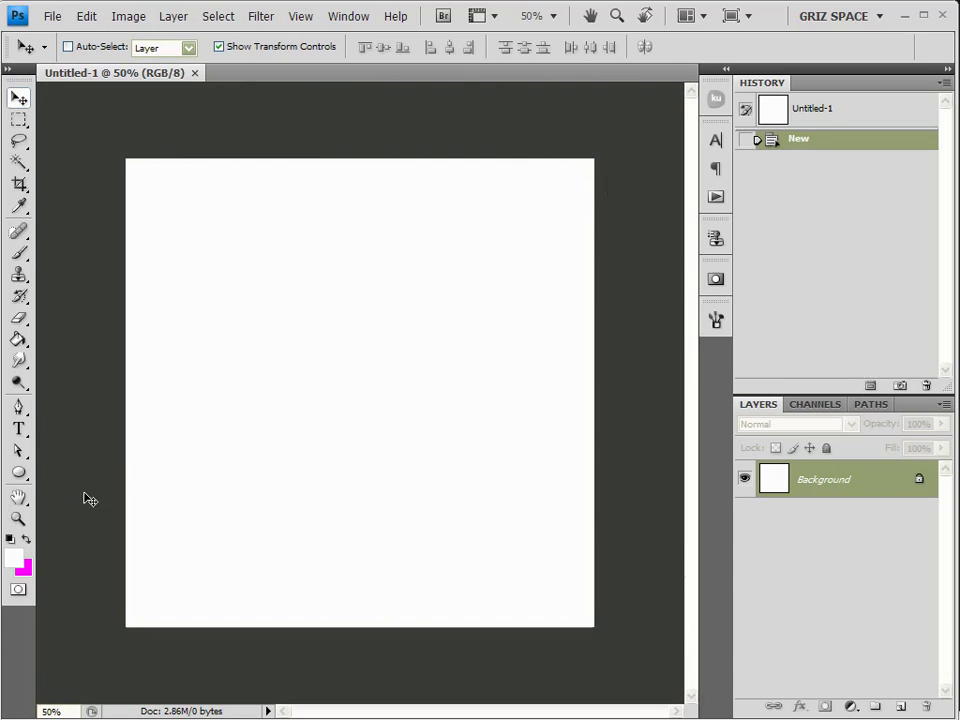
Step: Reset the colours to default, fill the Background with black and add a new empty layer above it
{"action": "left_click", "coordinate": [9, 538]}
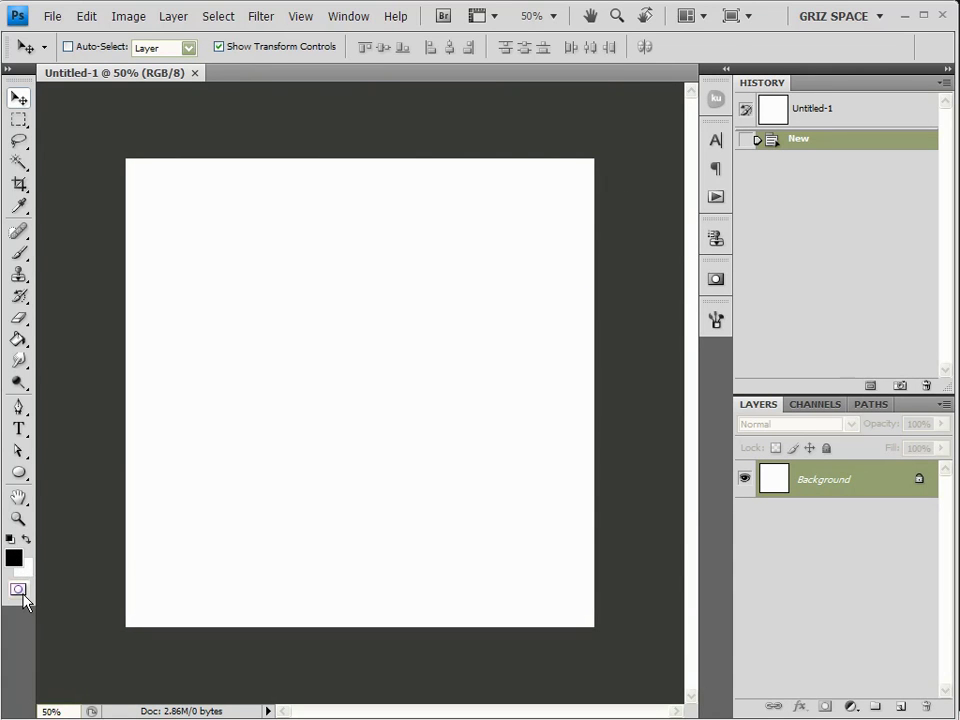
{"action": "key", "text": "alt+BackSpace"}
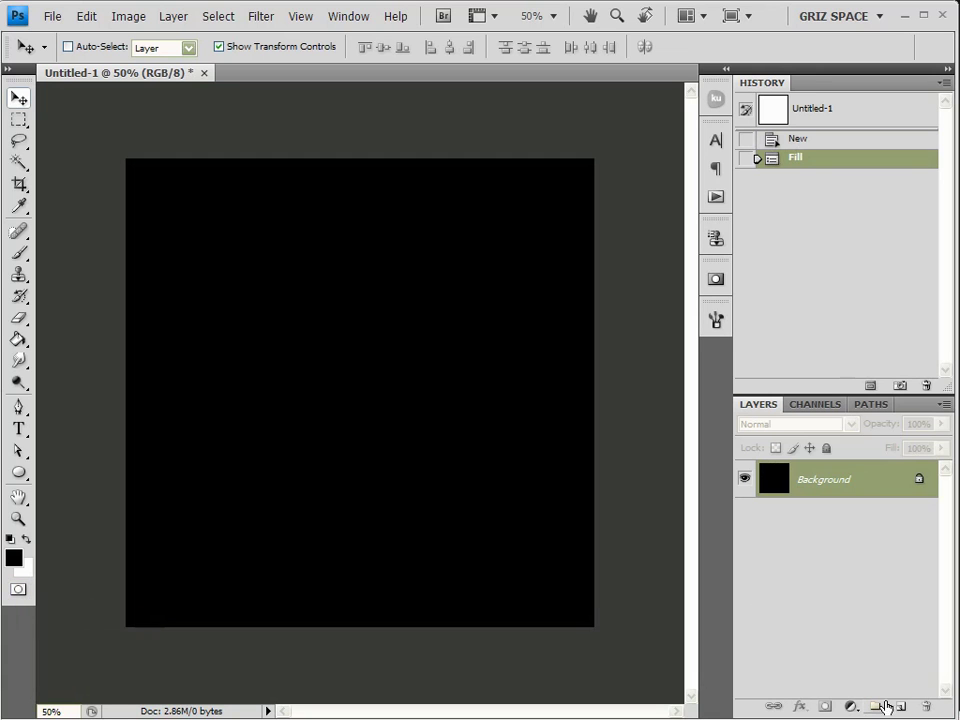
{"action": "left_click", "coordinate": [901, 706]}
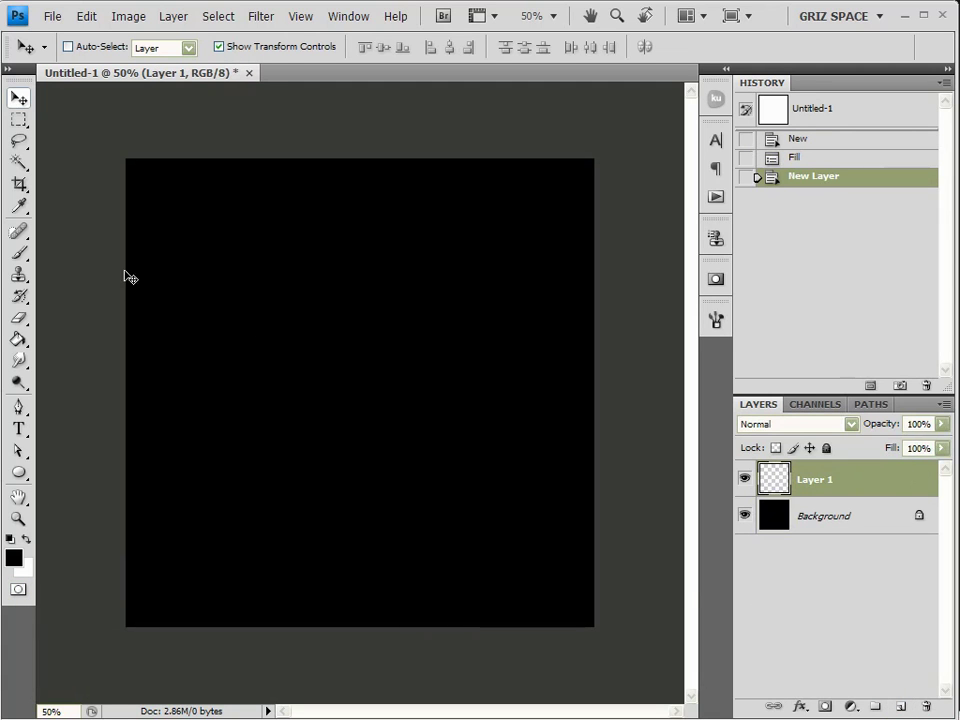
Step: Make a large circular selection around the middle of the canvas with the Elliptical Marquee tool
{"action": "left_click", "coordinate": [18, 119]}
{"action": "left_click", "coordinate": [60, 136]}
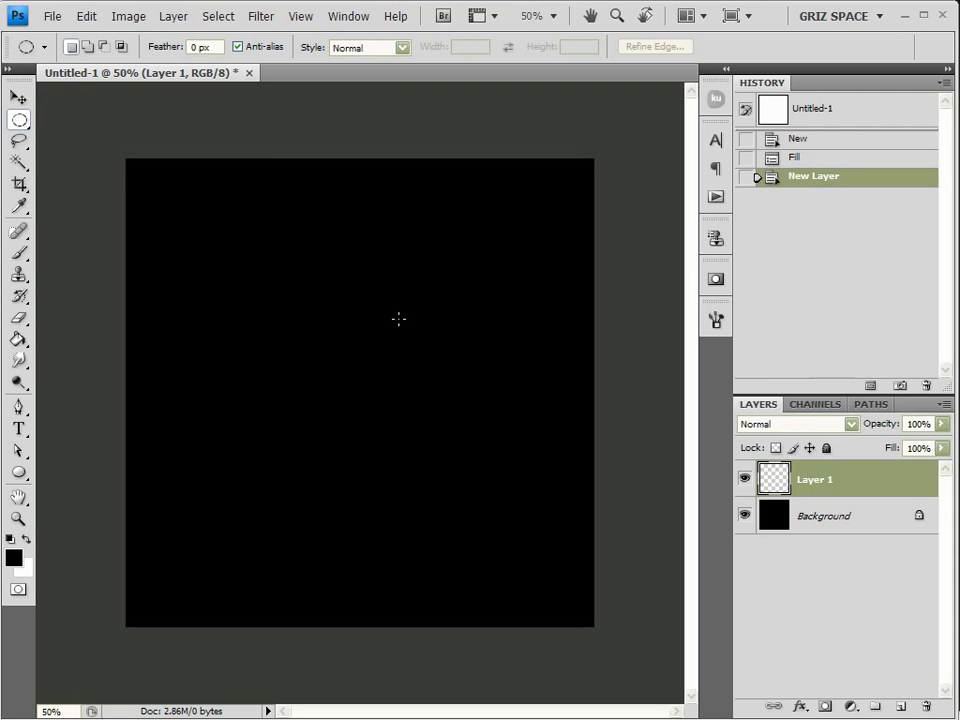
{"action": "left_click_drag", "start_coordinate": [290, 332], "coordinate": [615, 553]}
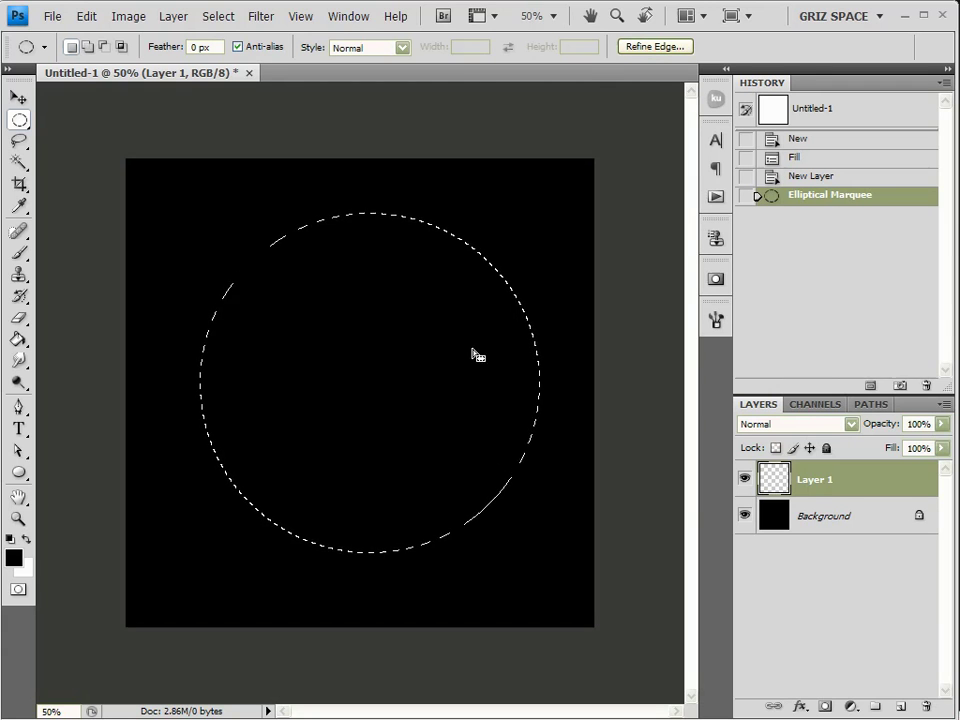
Step: Set the foreground colour to a dark, muted blue with a hue of 224°
{"action": "left_click", "coordinate": [14, 558]}
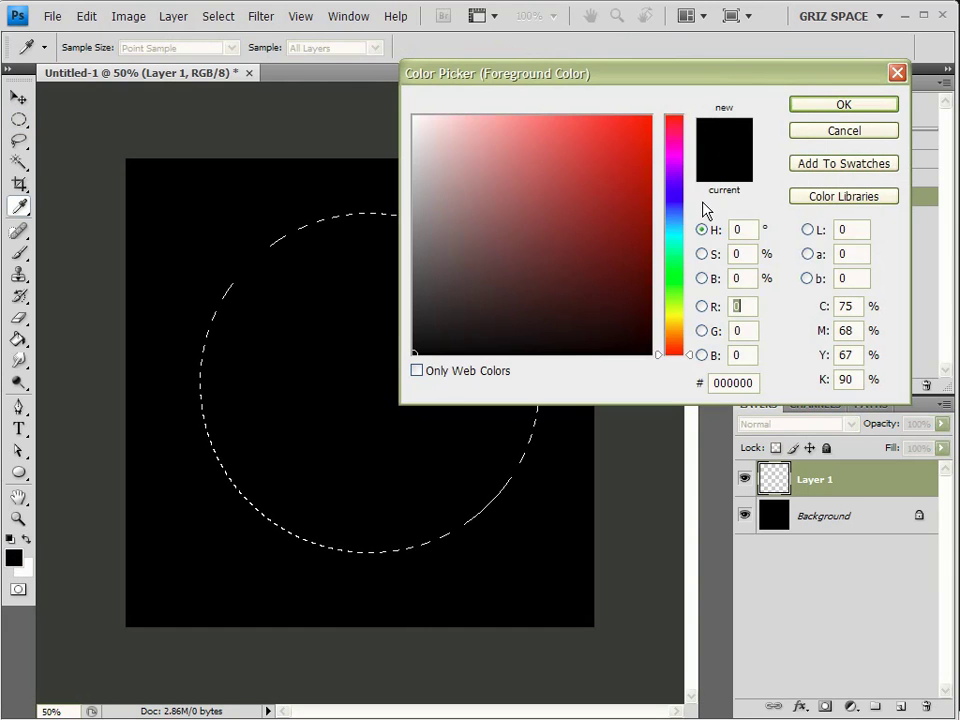
{"action": "left_click", "coordinate": [677, 207]}
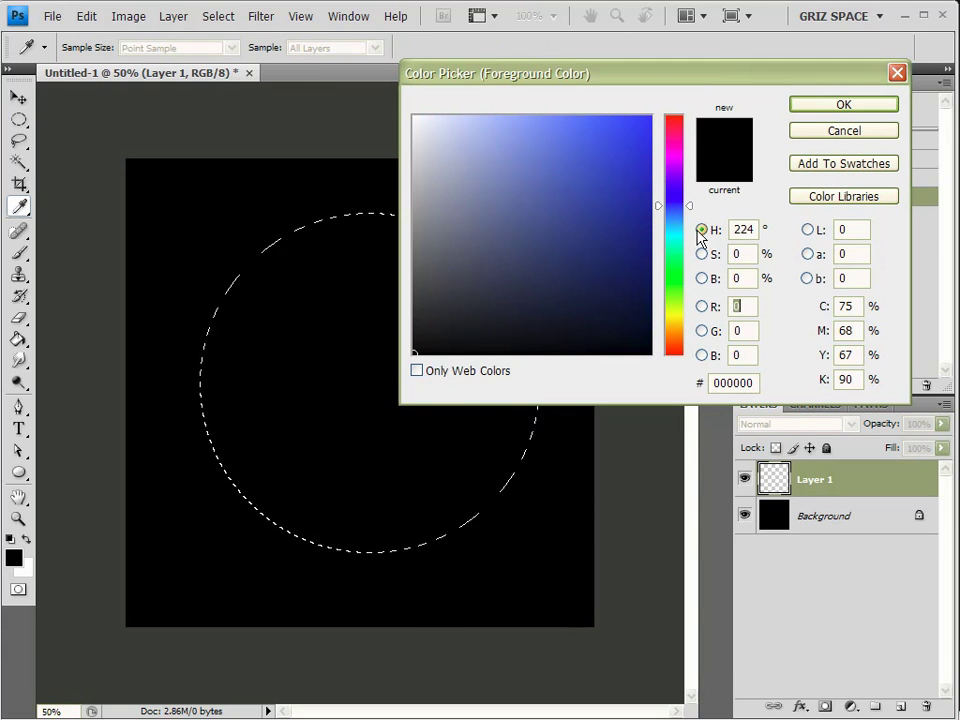
{"action": "left_click", "coordinate": [566, 204]}
{"action": "left_click", "coordinate": [548, 246]}
{"action": "left_click_drag", "start_coordinate": [548, 246], "coordinate": [563, 267]}
{"action": "left_click", "coordinate": [821, 106]}
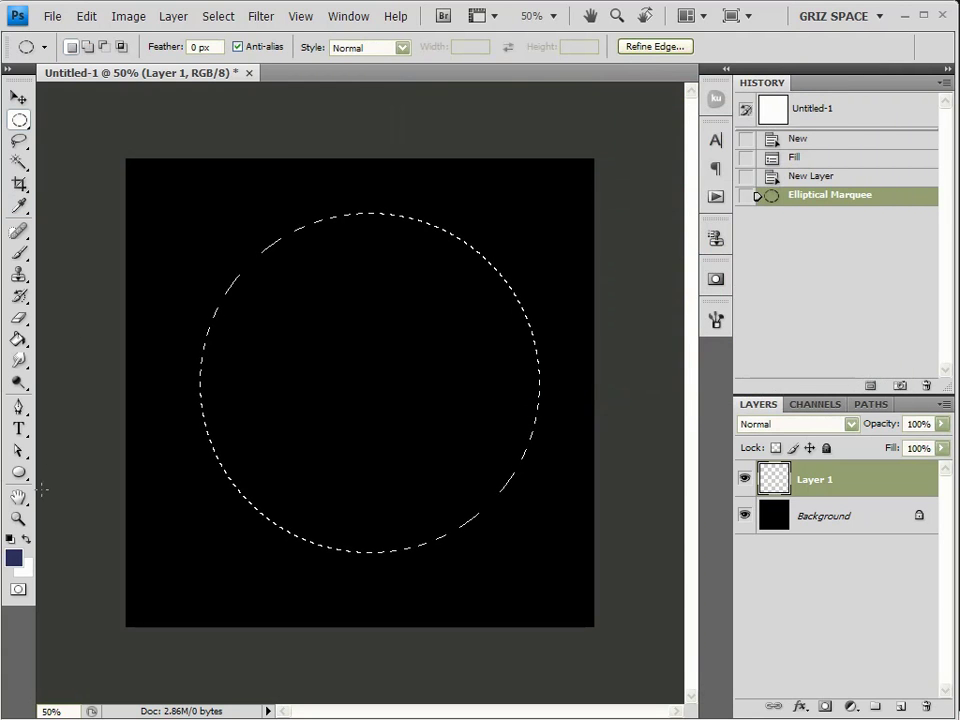
Step: Set the background colour to a bright light sky blue
{"action": "left_click", "coordinate": [31, 570]}
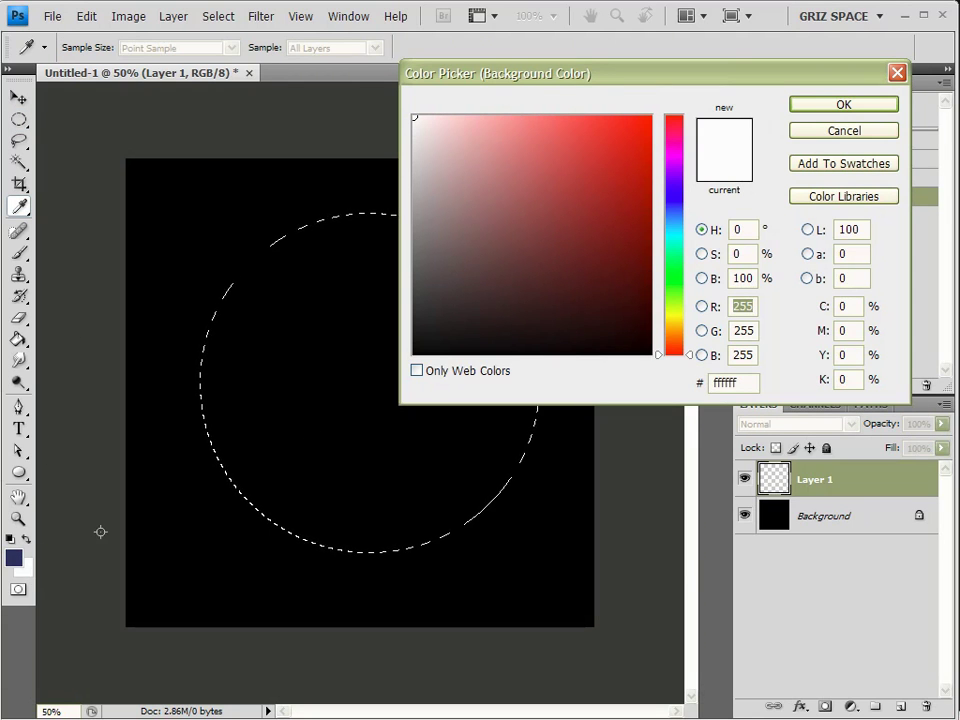
{"action": "left_click", "coordinate": [685, 225]}
{"action": "mouse_move", "coordinate": [499, 164]}
{"action": "left_mouse_down"}
{"action": "mouse_move", "coordinate": [608, 163]}
{"action": "mouse_move", "coordinate": [553, 118]}
{"action": "left_mouse_up"}
{"action": "left_click", "coordinate": [836, 107]}
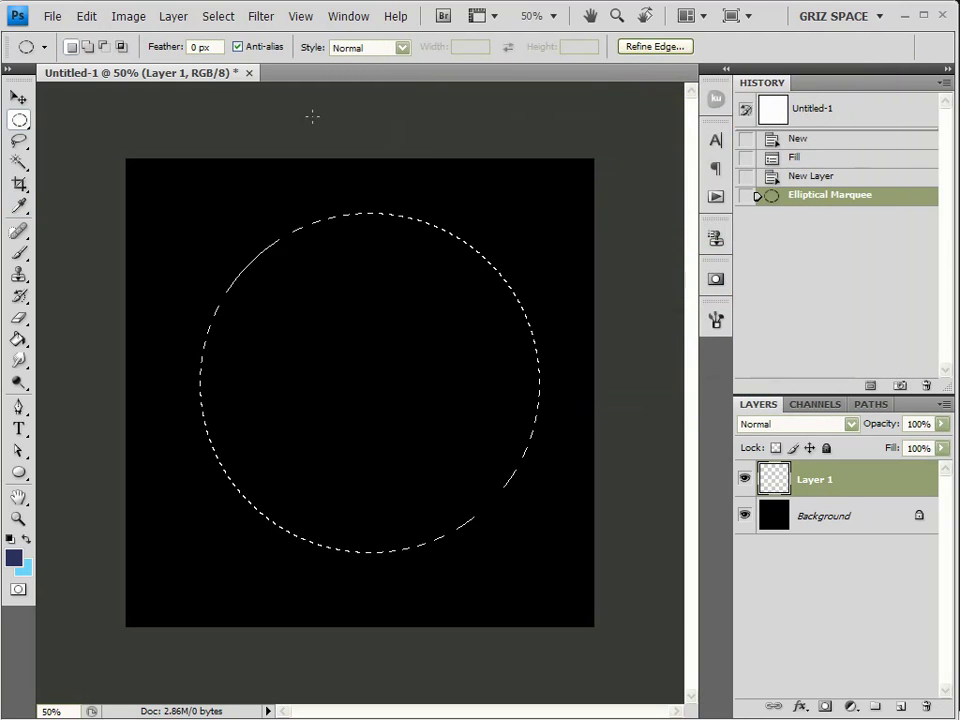
Step: Render Clouds inside the circular selection on Layer 1 using the two blues
{"action": "left_click", "coordinate": [260, 18]}
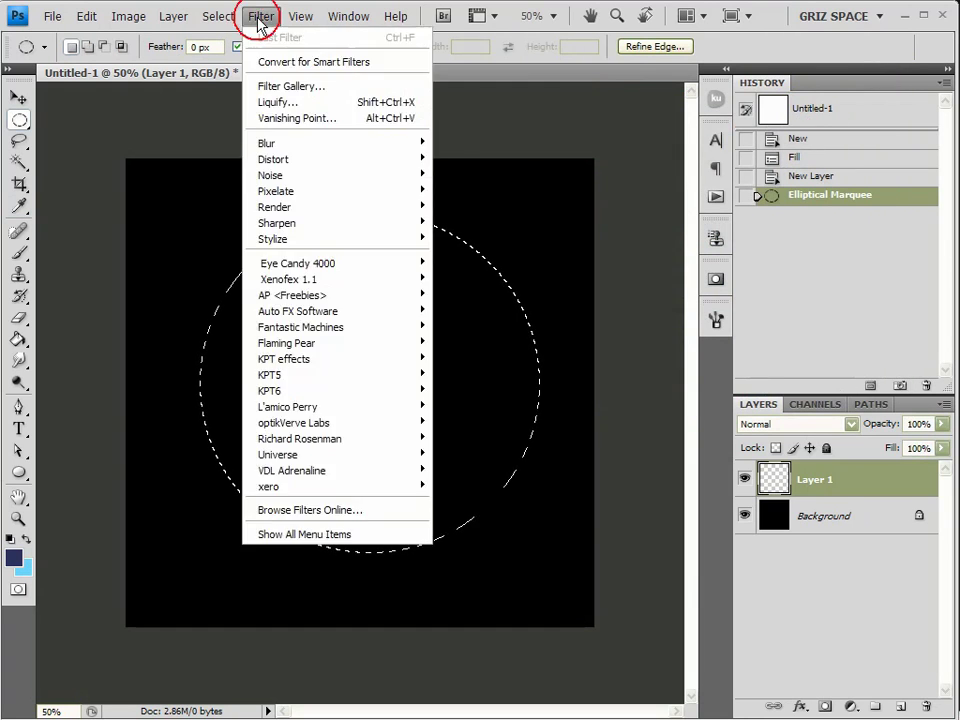
{"action": "mouse_move", "coordinate": [343, 207]}
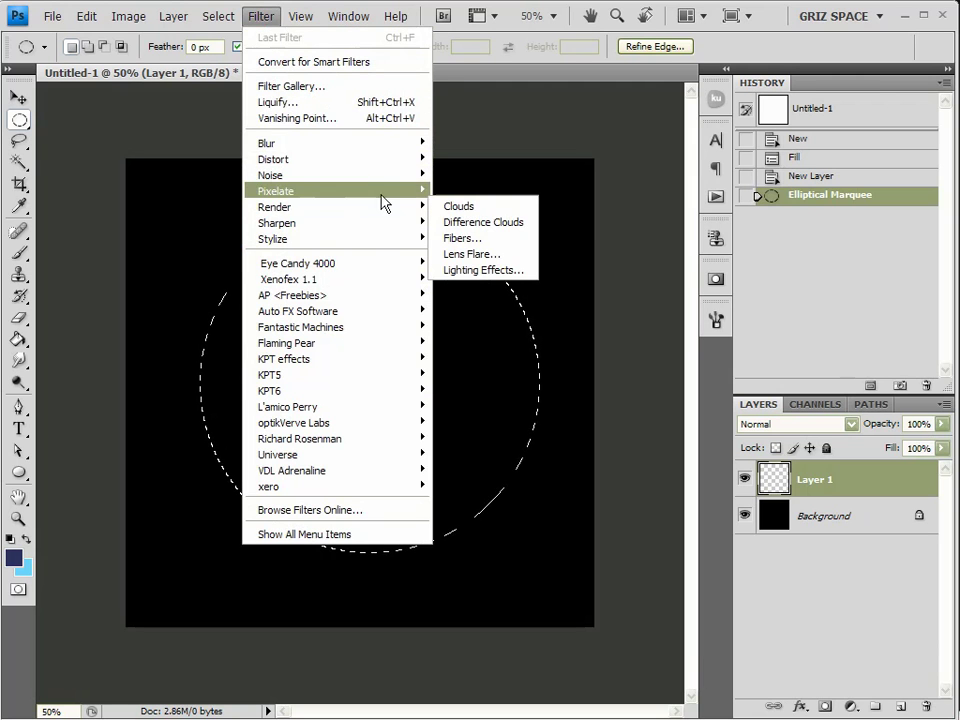
{"action": "left_click", "coordinate": [470, 206]}
{"action": "scroll", "coordinate": [405, 363], "scroll_direction": "up", "scroll_amount": 4}
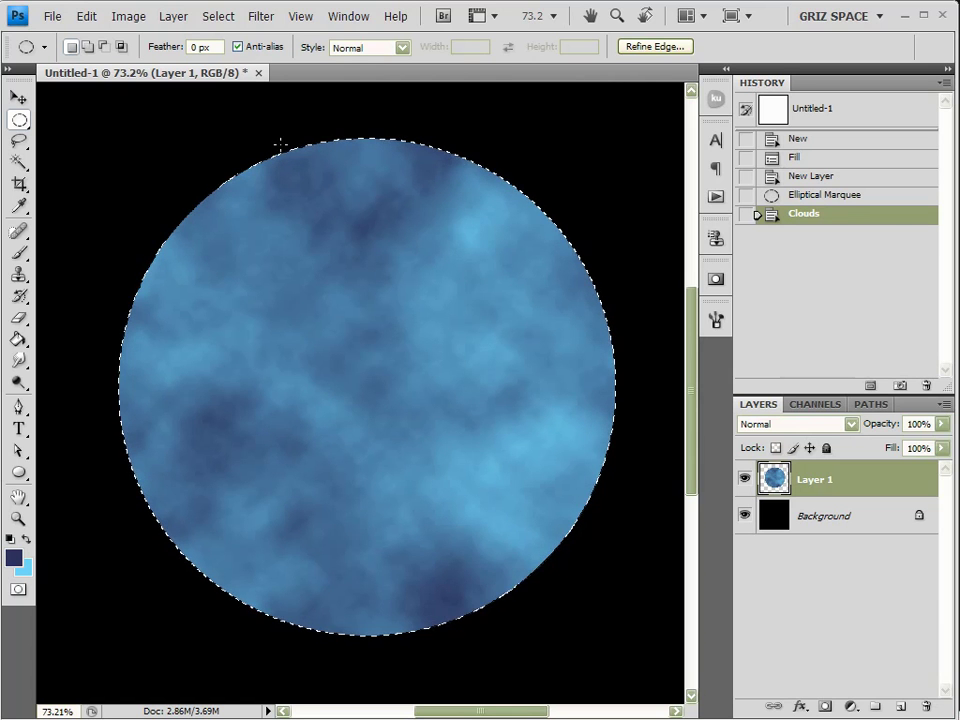
Step: Apply the Spherize filter to the cloud-filled circle with an amount of 100% in Normal mode
{"action": "left_click", "coordinate": [262, 16]}
{"action": "mouse_move", "coordinate": [386, 162]}
{"action": "left_click", "coordinate": [490, 287]}
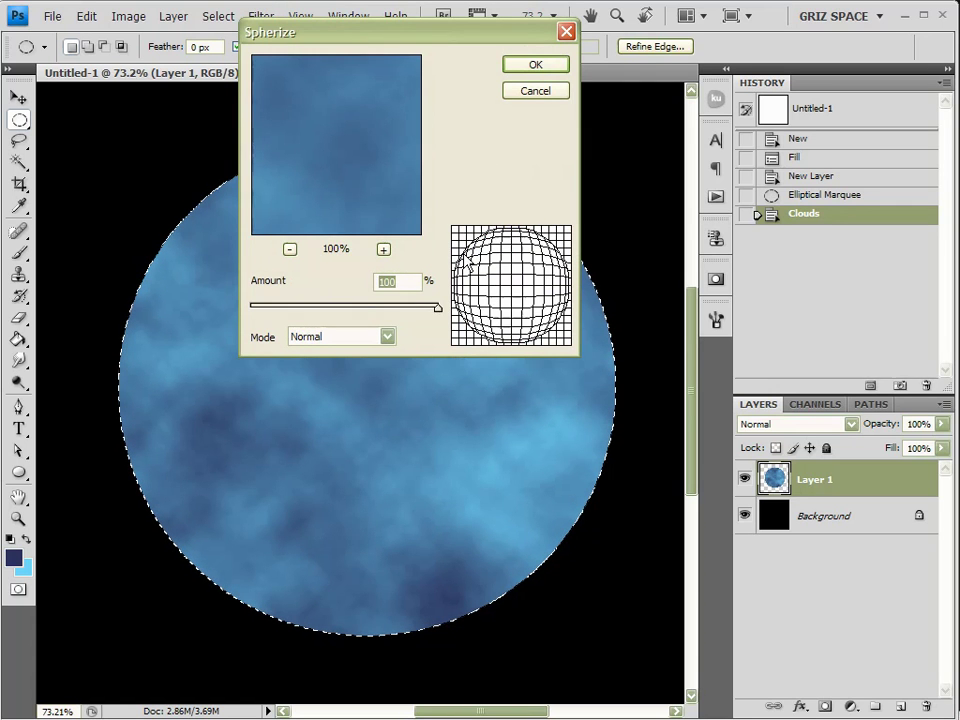
{"action": "left_click", "coordinate": [507, 64]}
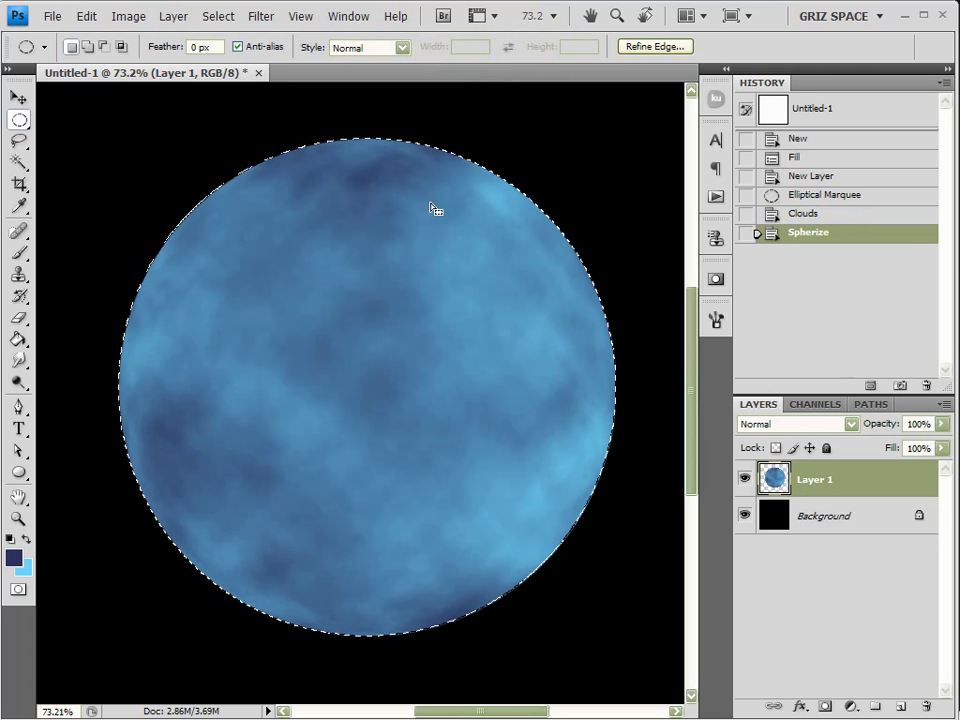
Step: Try a second Spherize pass on the planet and revert to the state after the first pass
{"action": "left_click", "coordinate": [261, 18]}
{"action": "left_click", "coordinate": [266, 33]}
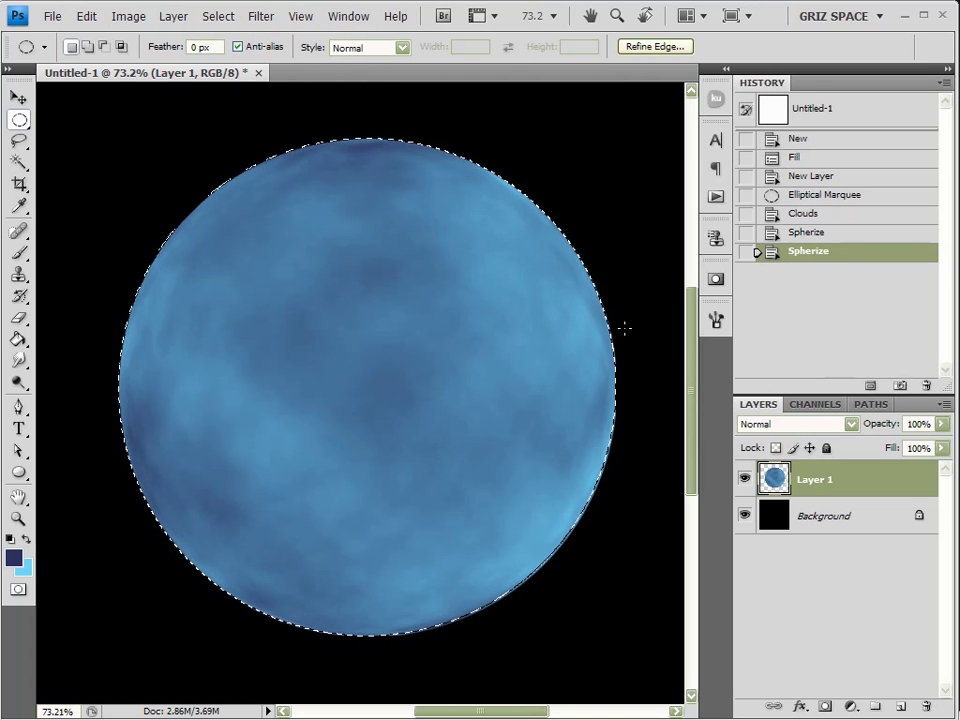
{"action": "left_click", "coordinate": [808, 234]}
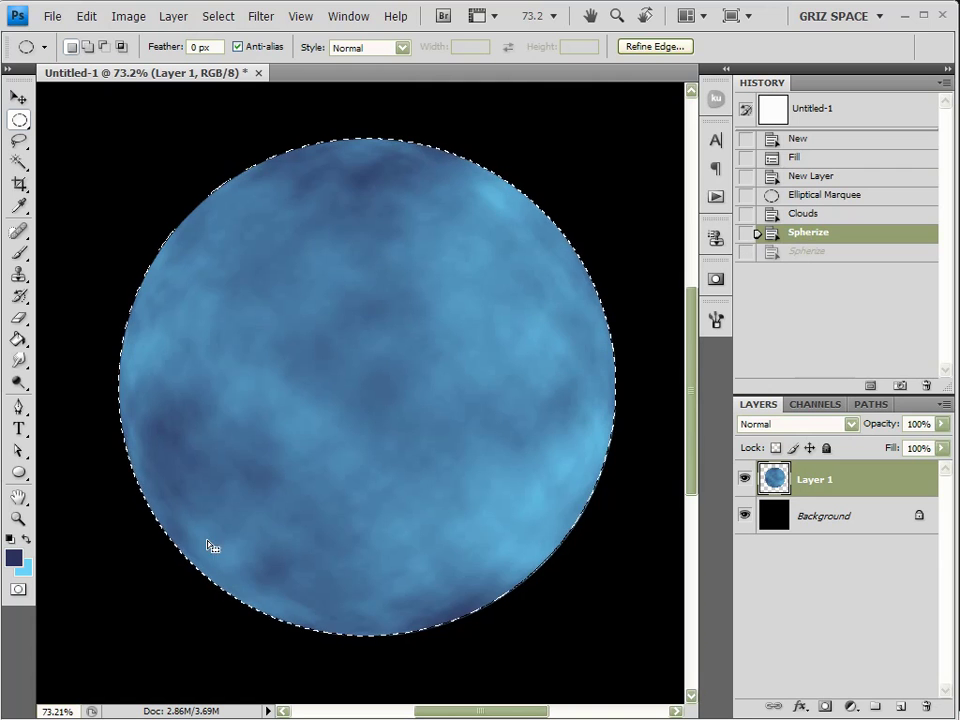
Step: Deselect the circle and adjust Layer 1's Levels to RGB input values of 39, 1.37 and 251
{"action": "key", "text": "ctrl+d"}
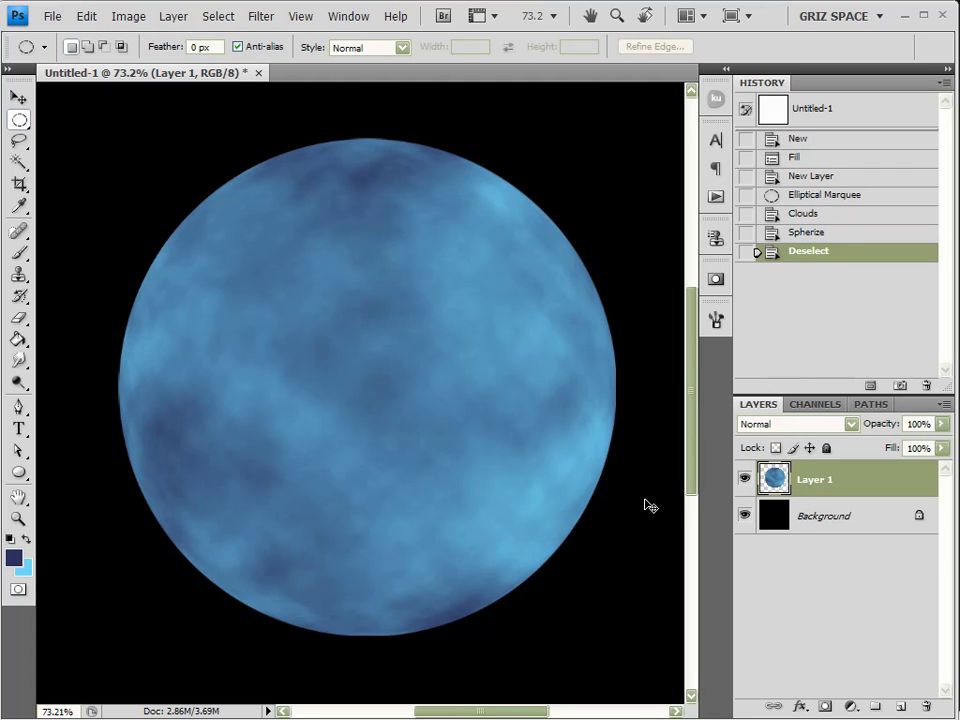
{"action": "key", "text": "ctrl+l"}
{"action": "left_click_drag", "start_coordinate": [752, 96], "coordinate": [757, 55]}
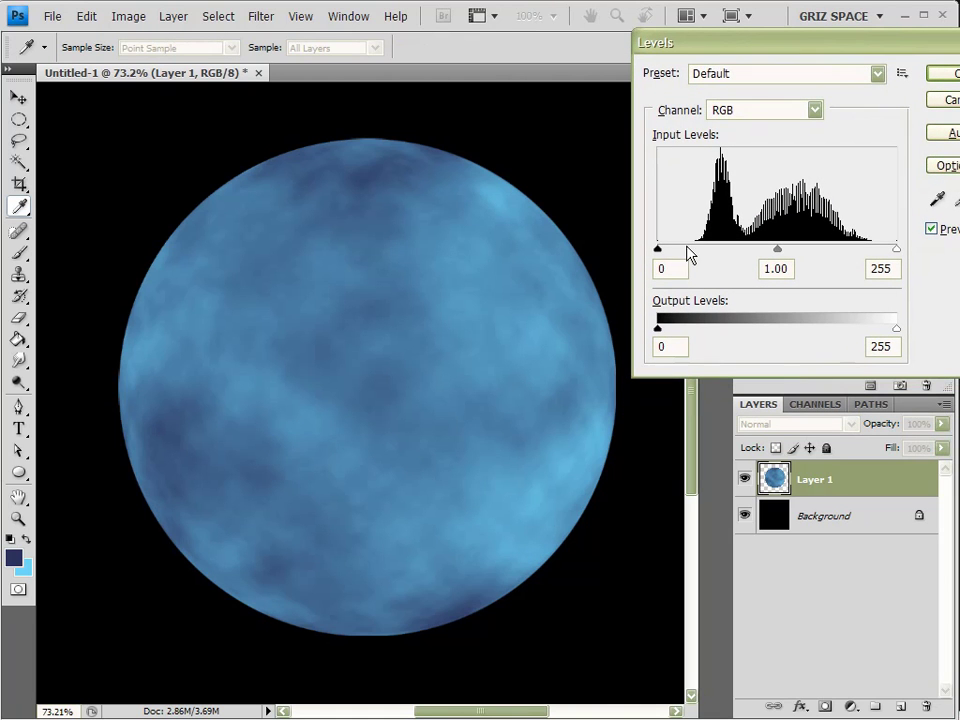
{"action": "left_click_drag", "start_coordinate": [686, 255], "coordinate": [694, 253]}
{"action": "mouse_move", "coordinate": [896, 255]}
{"action": "left_mouse_down"}
{"action": "mouse_move", "coordinate": [870, 253]}
{"action": "mouse_move", "coordinate": [894, 254]}
{"action": "left_mouse_up"}
{"action": "left_click_drag", "start_coordinate": [797, 253], "coordinate": [772, 255]}
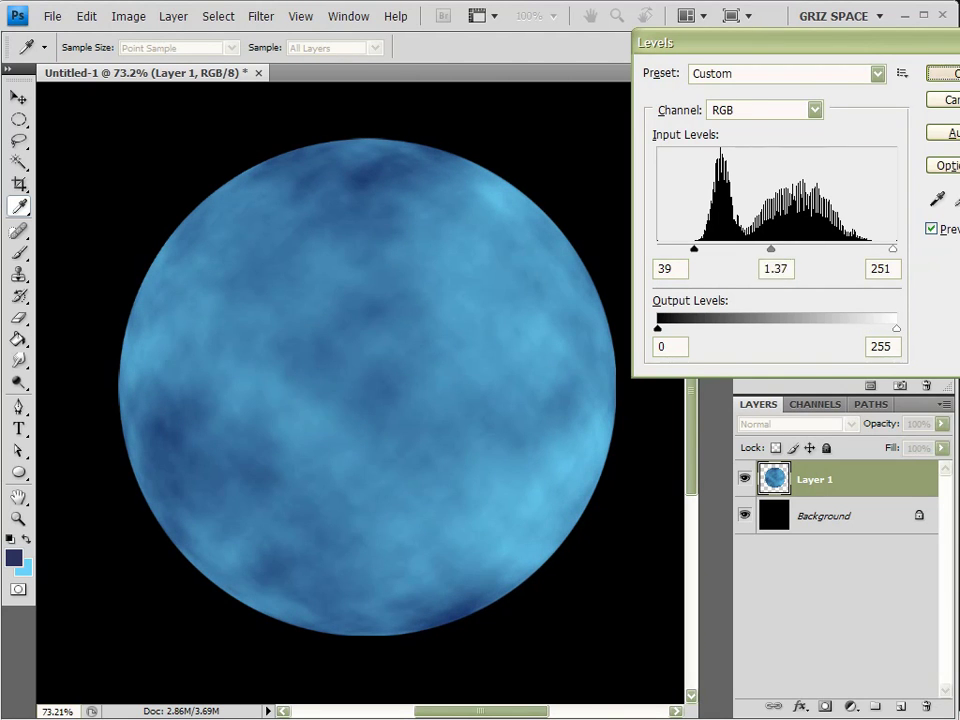
{"action": "key", "text": "Return"}
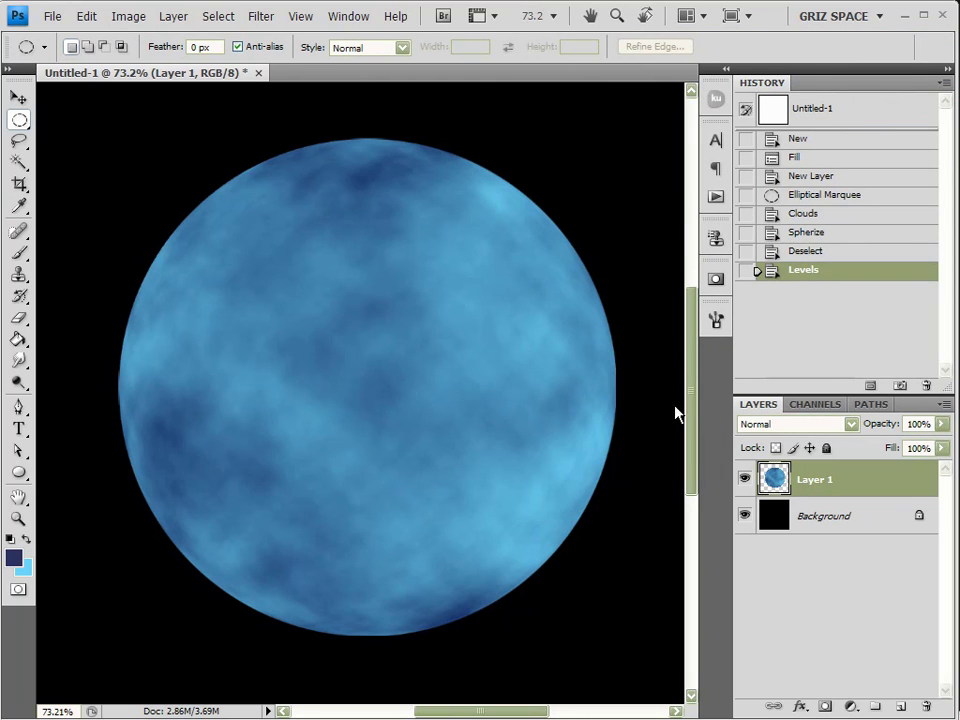
Step: Centre the planet on the canvas both vertically and horizontally by aligning it to a full-canvas selection, and deselect
{"action": "key", "text": "ctrl+a"}
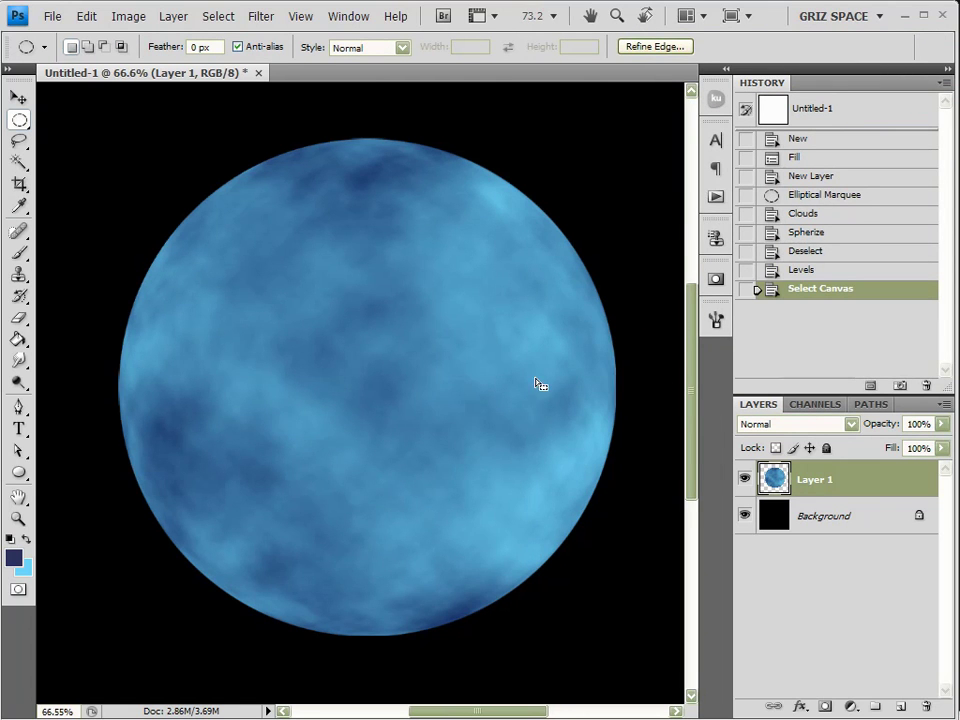
{"action": "scroll", "coordinate": [600, 362], "scroll_direction": "down", "scroll_amount": 4}
{"action": "scroll", "coordinate": [516, 340], "scroll_direction": "up", "scroll_amount": 1}
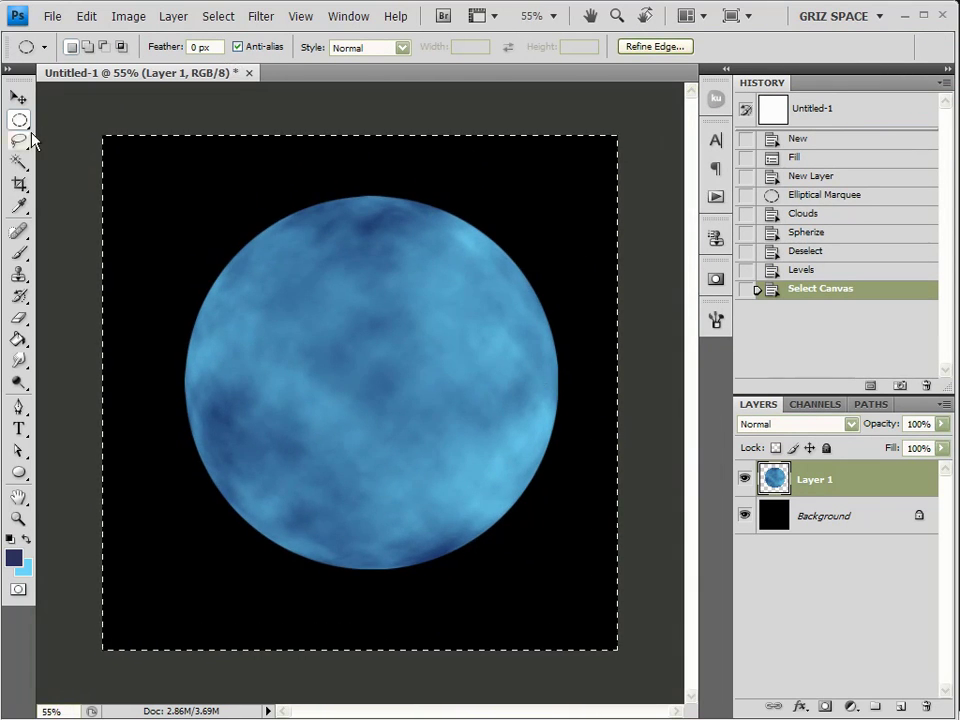
{"action": "left_click", "coordinate": [18, 97]}
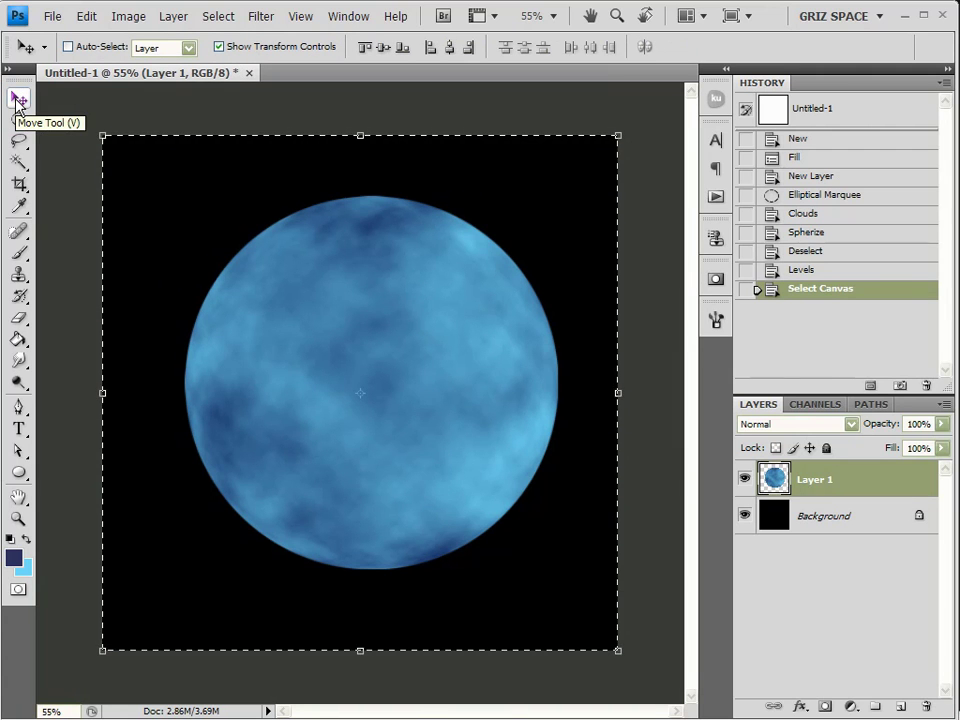
{"action": "left_click", "coordinate": [385, 47]}
{"action": "left_click", "coordinate": [449, 47]}
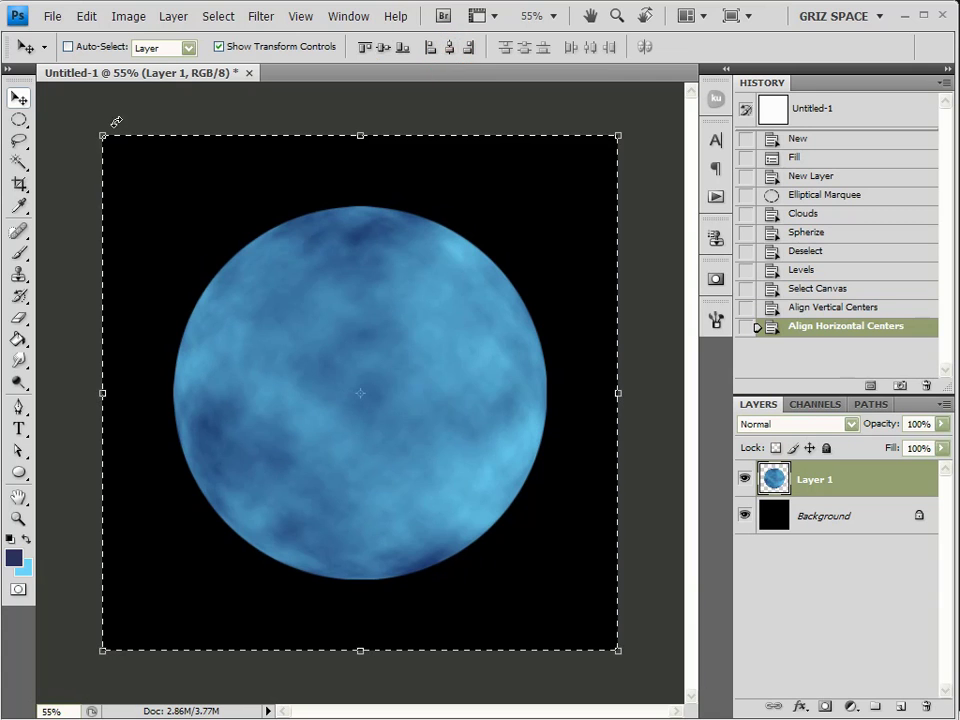
{"action": "key", "text": "ctrl+d"}
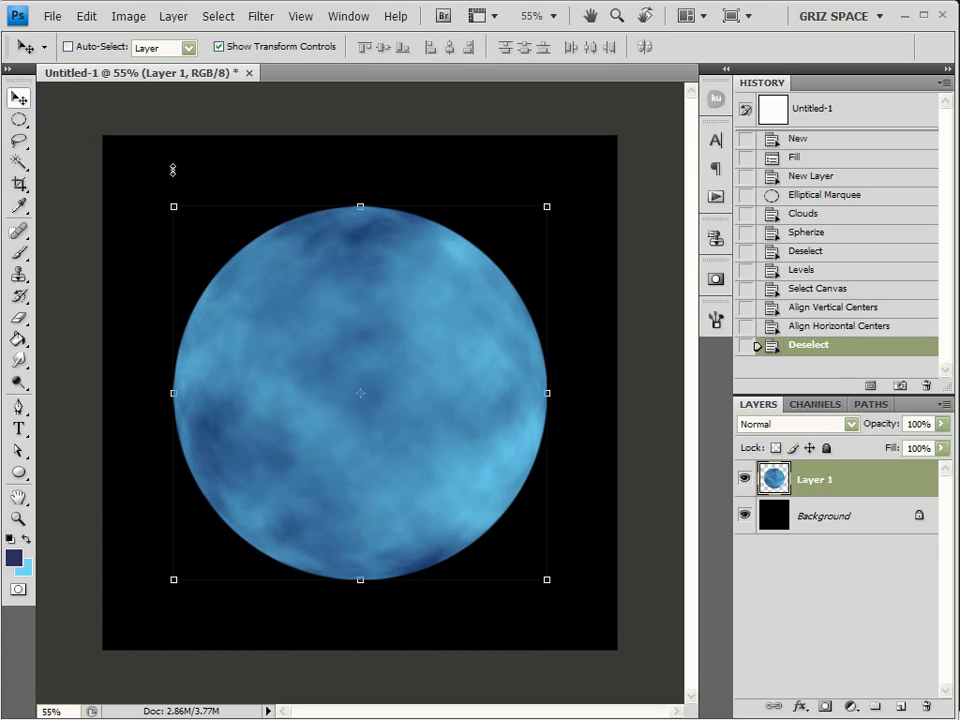
Step: Add a new layer above the planet, reset the colours to black and white, and load Layer 1's outline as a selection
{"action": "left_click", "coordinate": [902, 706]}
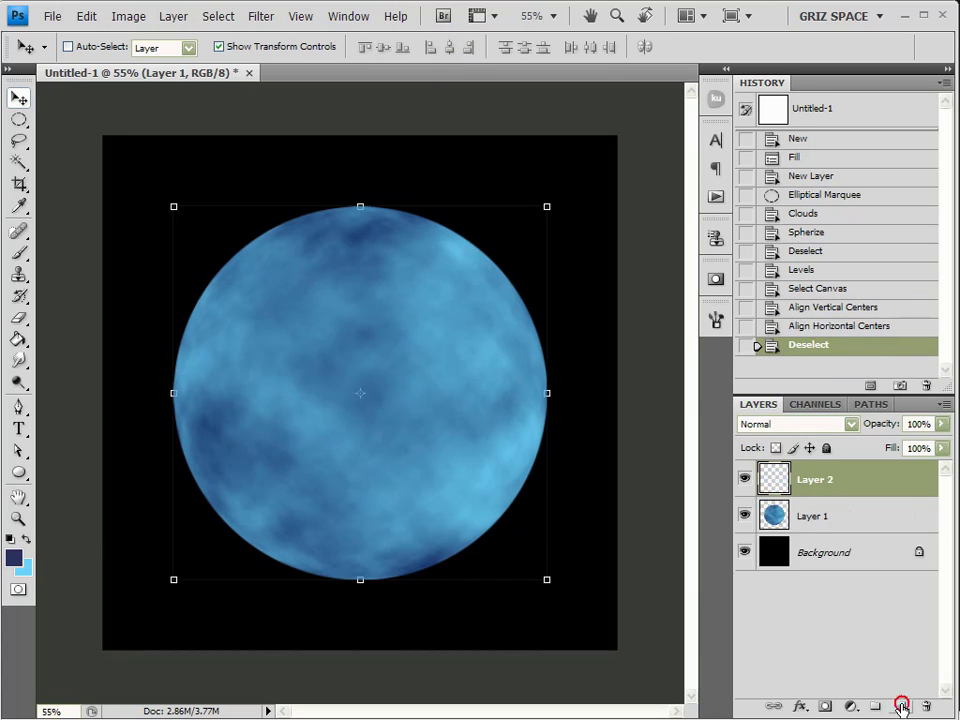
{"action": "left_click", "coordinate": [10, 539]}
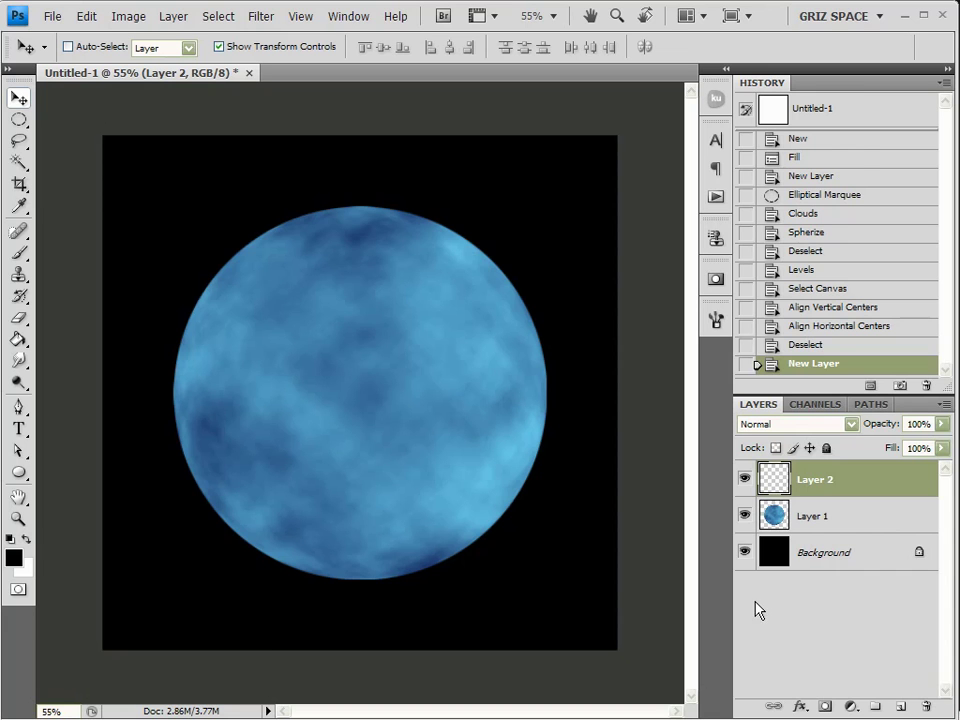
{"action": "left_click", "coordinate": [772, 515], "text": "ctrl"}
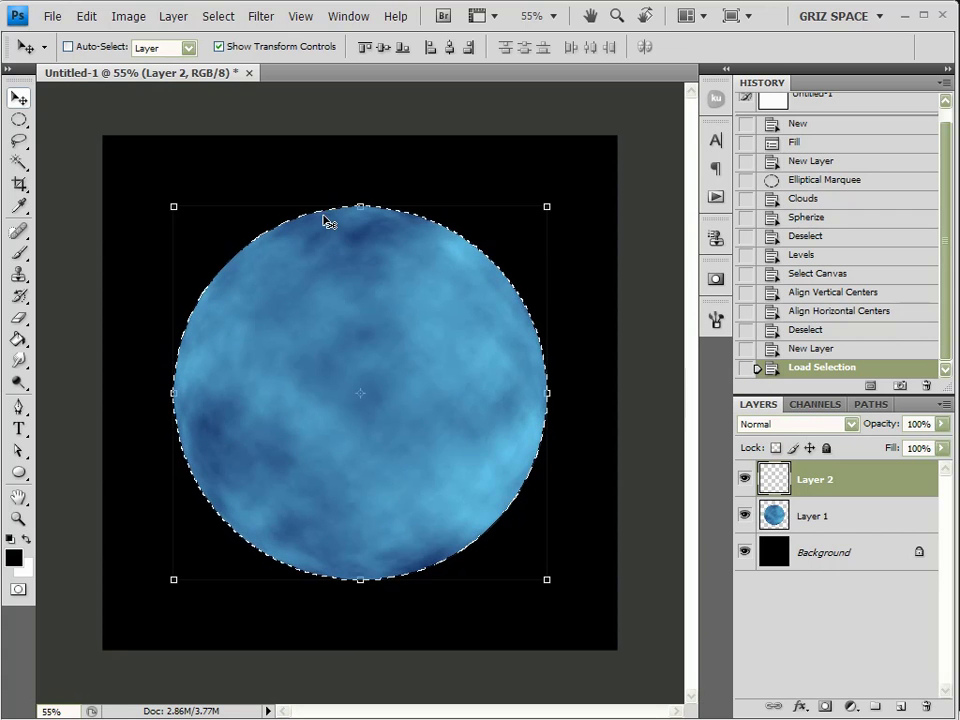
Step: Render black-and-white Clouds inside the planet-shaped selection on Layer 2
{"action": "left_click", "coordinate": [272, 20]}
{"action": "mouse_move", "coordinate": [285, 206]}
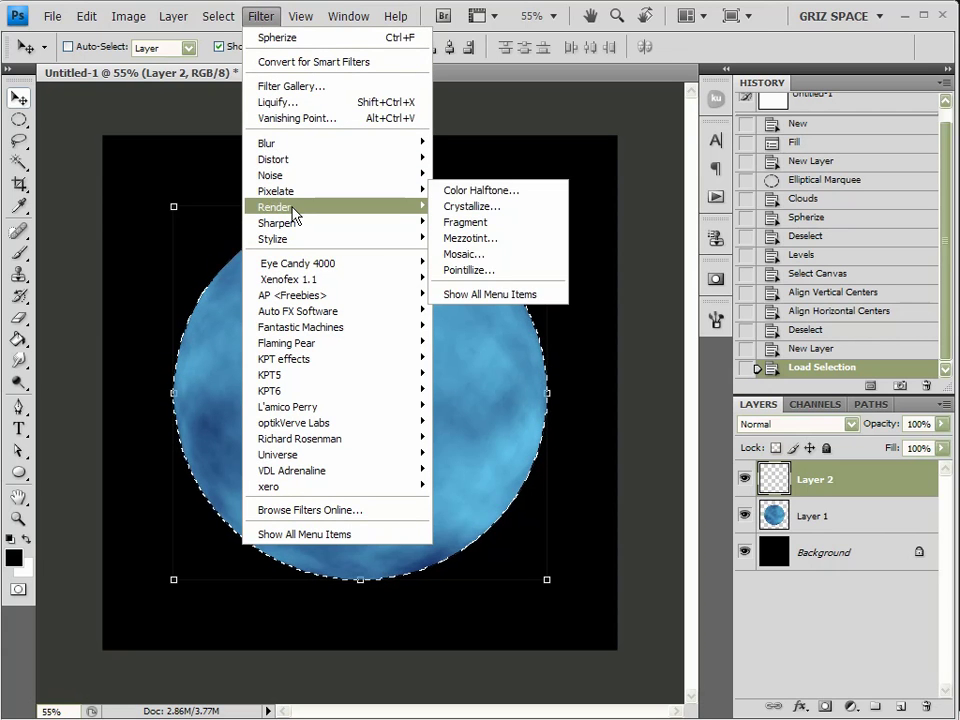
{"action": "left_click", "coordinate": [463, 205]}
{"action": "scroll", "coordinate": [364, 360], "scroll_direction": "up", "scroll_amount": 3}
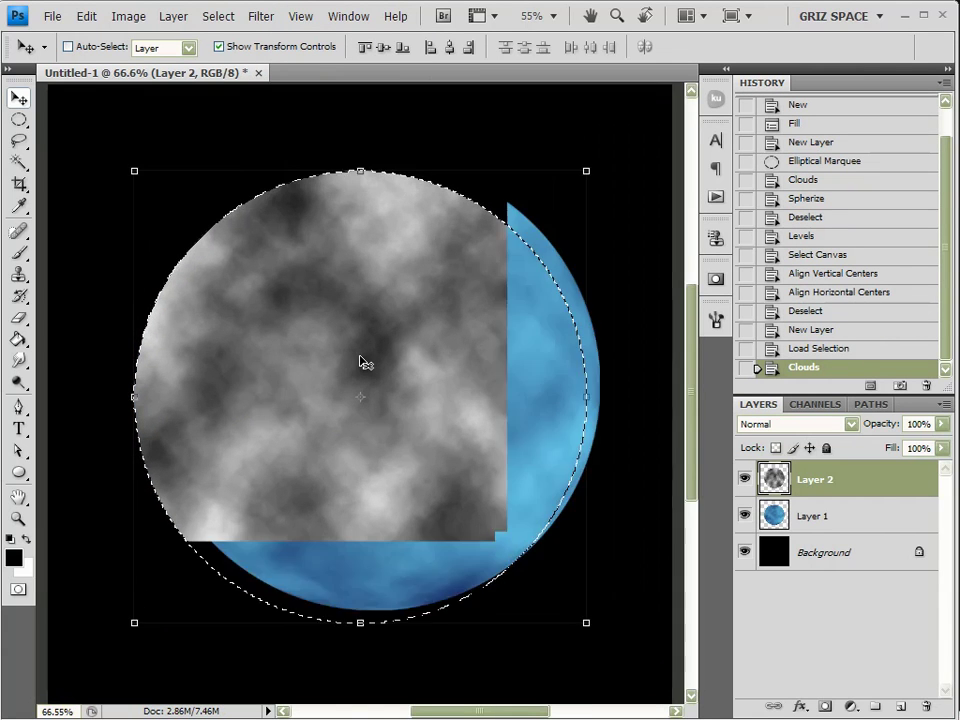
{"action": "scroll", "coordinate": [353, 378], "scroll_direction": "down", "scroll_amount": 1}
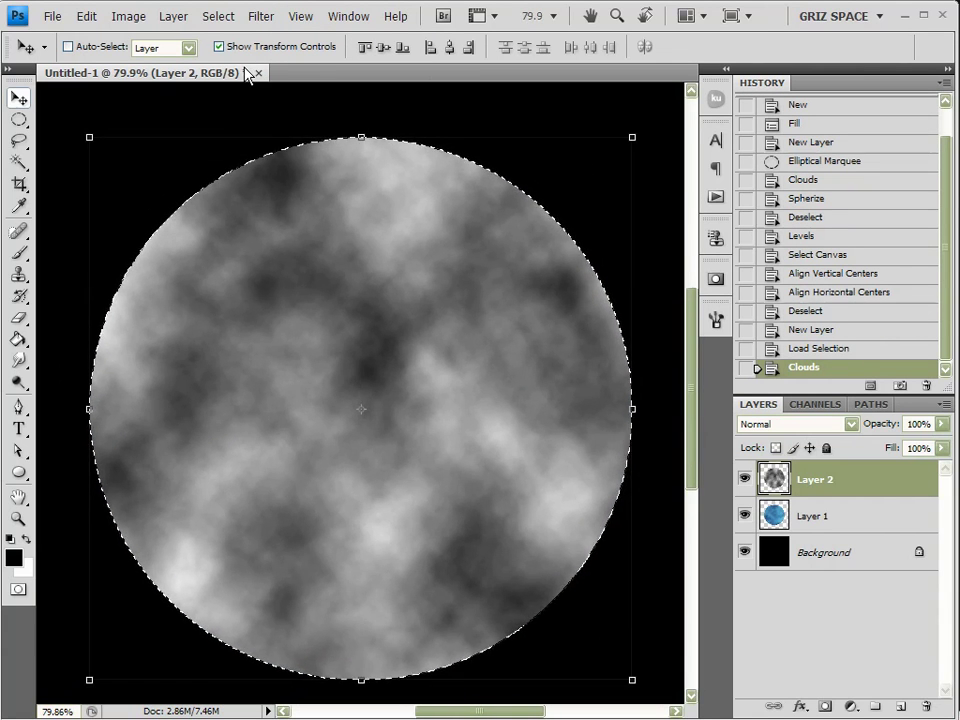
Step: Apply Difference Clouds twice to the cloud texture on Layer 2
{"action": "left_click", "coordinate": [260, 17]}
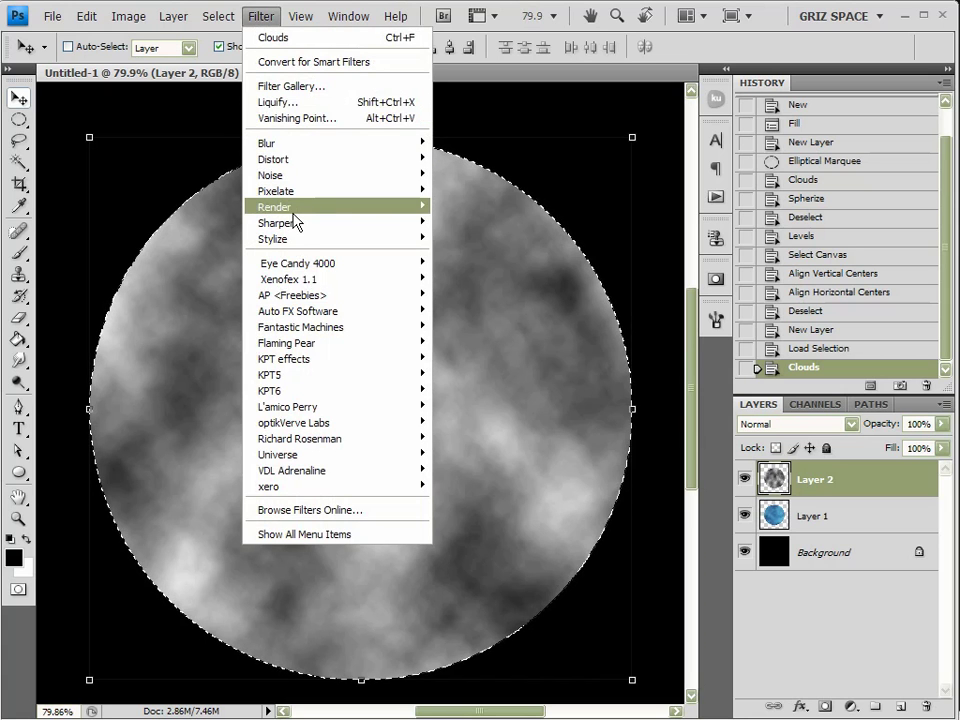
{"action": "mouse_move", "coordinate": [292, 209]}
{"action": "left_click", "coordinate": [465, 222]}
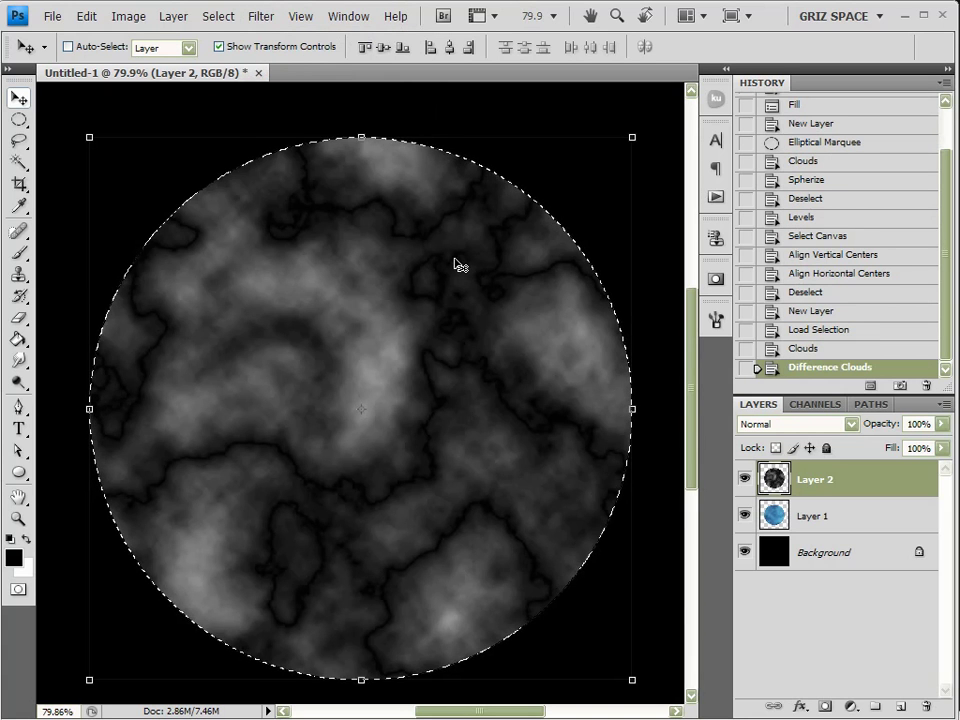
{"action": "key", "text": "ctrl+f"}
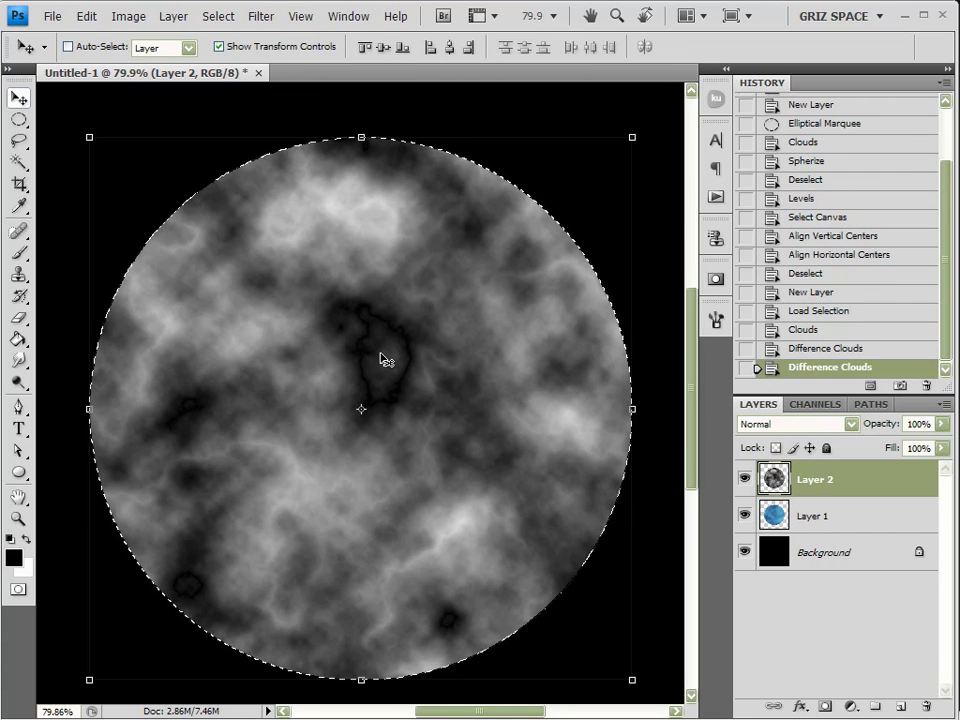
{"action": "key", "text": "ctrl+l"}
{"action": "left_click_drag", "start_coordinate": [660, 255], "coordinate": [710, 258]}
{"action": "left_click", "coordinate": [945, 73]}
Step: Apply Difference Clouds two more times and set the black input level of Layer 2's Levels to 43
{"action": "key", "text": "ctrl+f"}
{"action": "key", "text": "ctrl+f"}
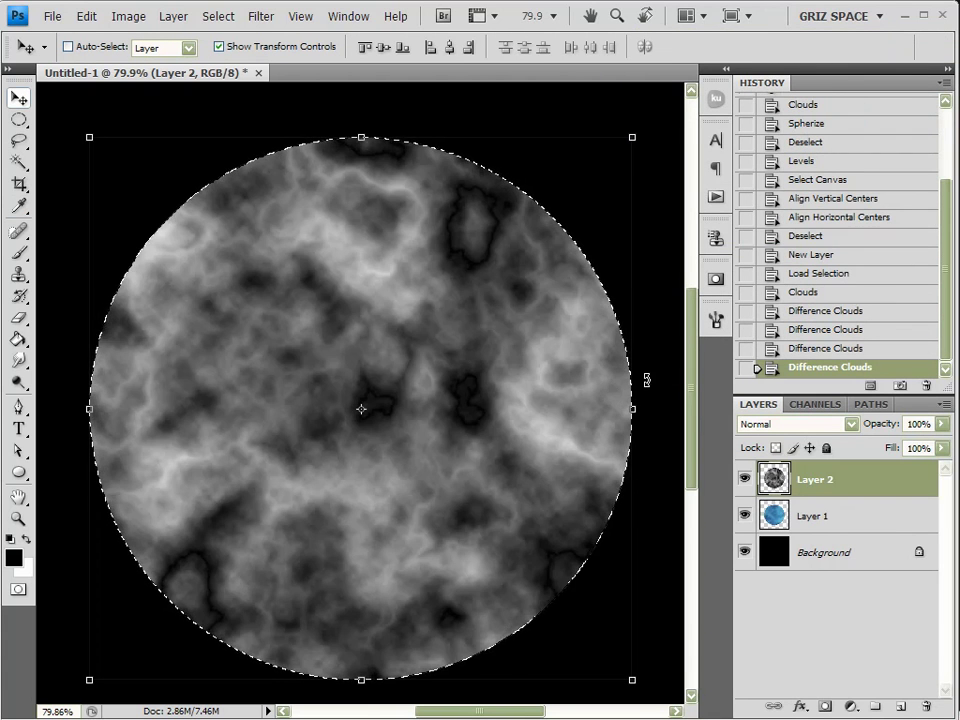
{"action": "key", "text": "ctrl+l"}
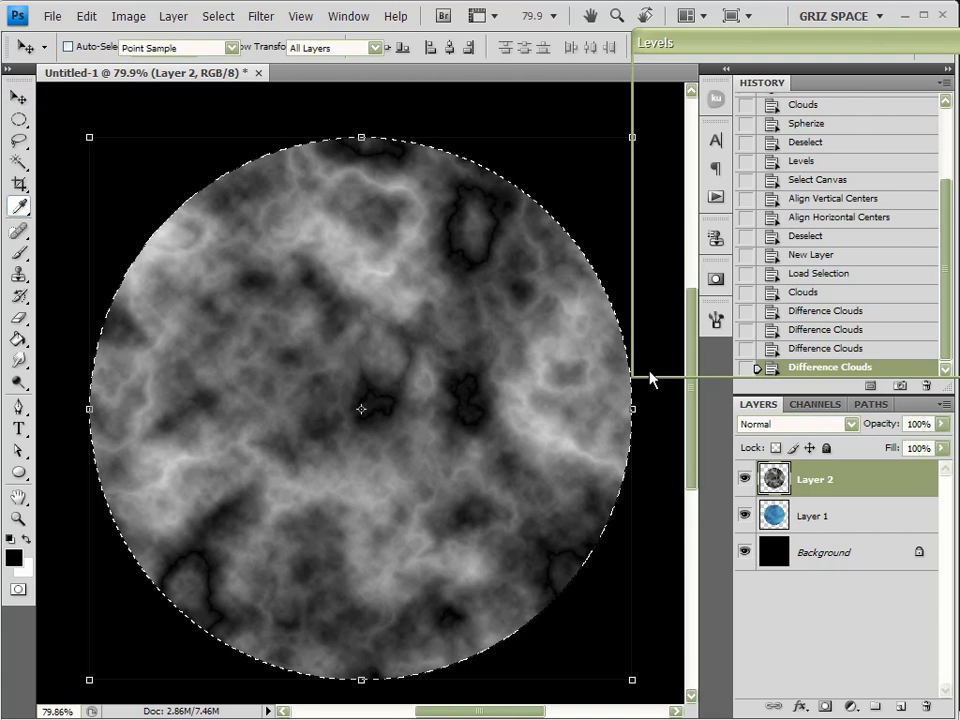
{"action": "left_click_drag", "start_coordinate": [658, 252], "coordinate": [698, 255]}
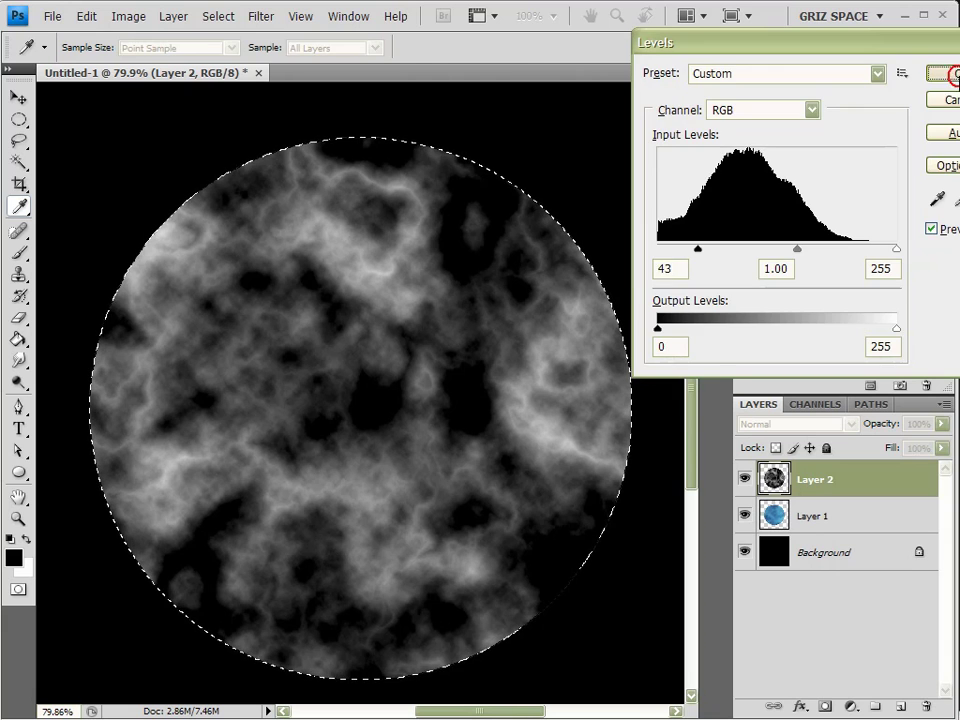
{"action": "left_click", "coordinate": [945, 74]}
Step: Deselect the circle and select the separate dark patches in the upper-left half and centre with an additive Magic Wand at tolerance 20
{"action": "key", "text": "ctrl+d"}
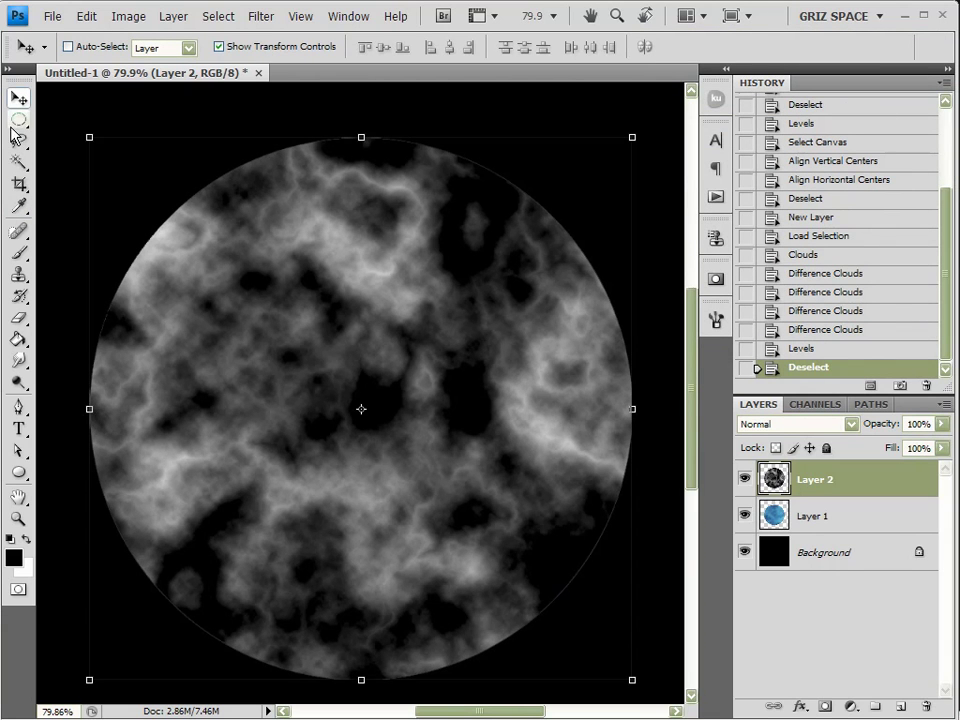
{"action": "left_click", "coordinate": [18, 162]}
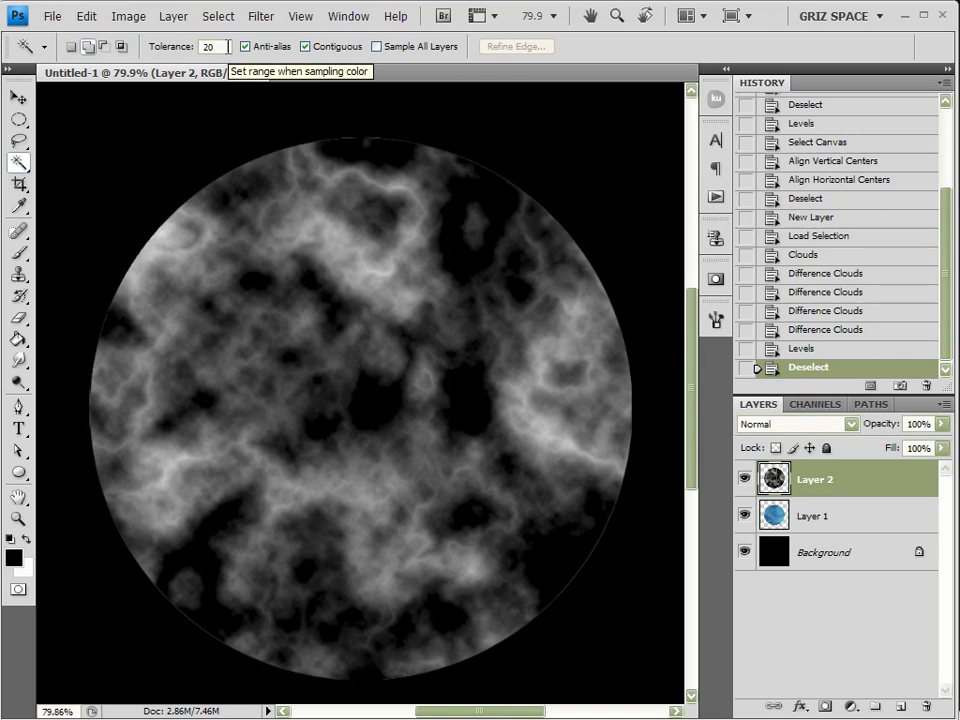
{"action": "left_click", "coordinate": [88, 47]}
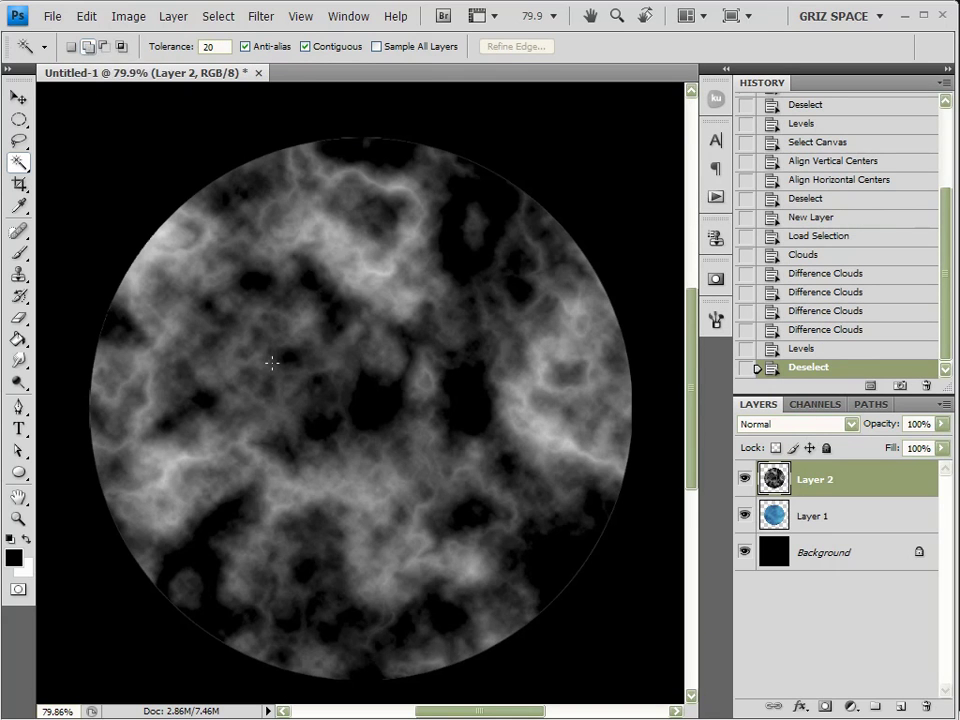
{"action": "left_click", "coordinate": [128, 337]}
{"action": "left_click", "coordinate": [377, 388]}
{"action": "left_click", "coordinate": [315, 294]}
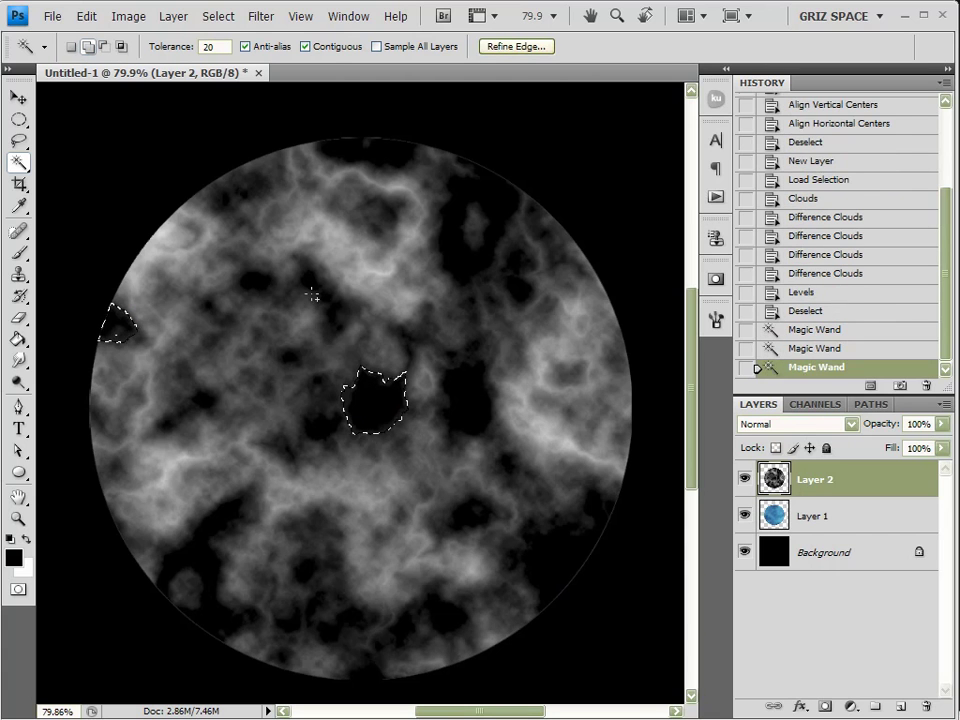
{"action": "left_click", "coordinate": [255, 283]}
{"action": "left_click", "coordinate": [251, 182]}
{"action": "left_click", "coordinate": [199, 400]}
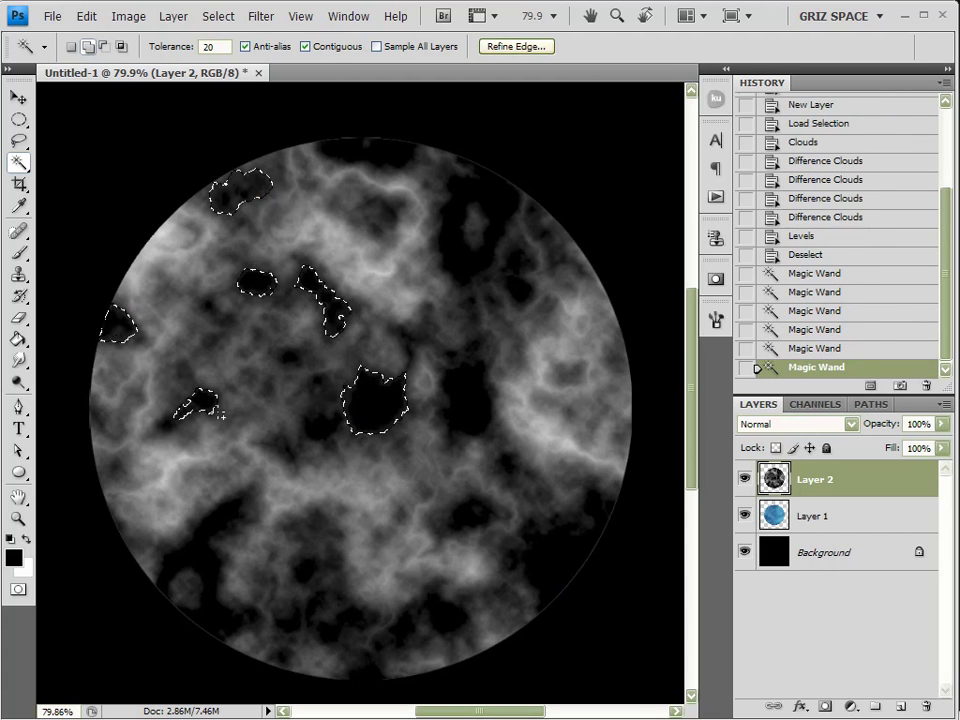
Step: Add the large dark regions across the centre, right side and bottom, plus the remaining small dark patches, to the Magic Wand selection
{"action": "left_click", "coordinate": [280, 443]}
{"action": "left_click", "coordinate": [217, 521]}
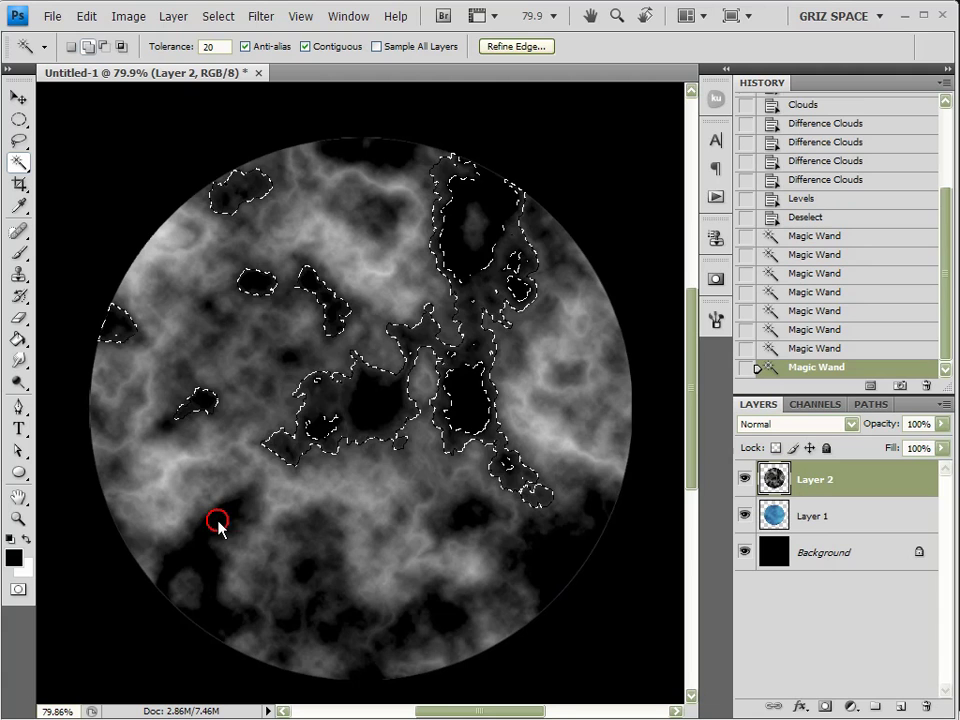
{"action": "left_click", "coordinate": [486, 517]}
{"action": "left_click", "coordinate": [500, 528]}
{"action": "left_click", "coordinate": [326, 540]}
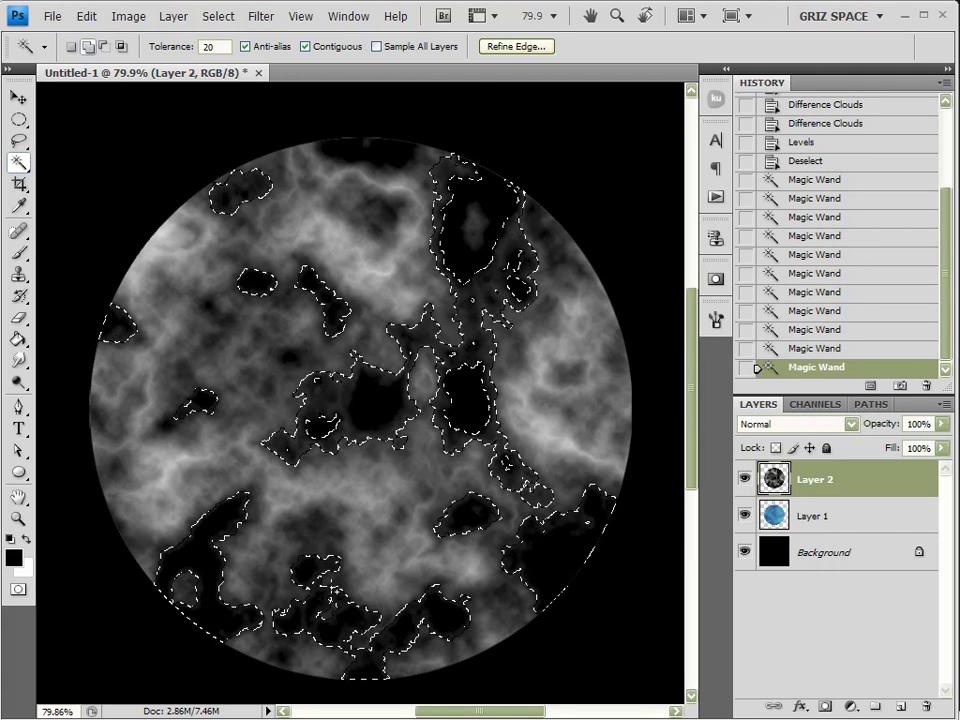
{"action": "left_click", "coordinate": [317, 523]}
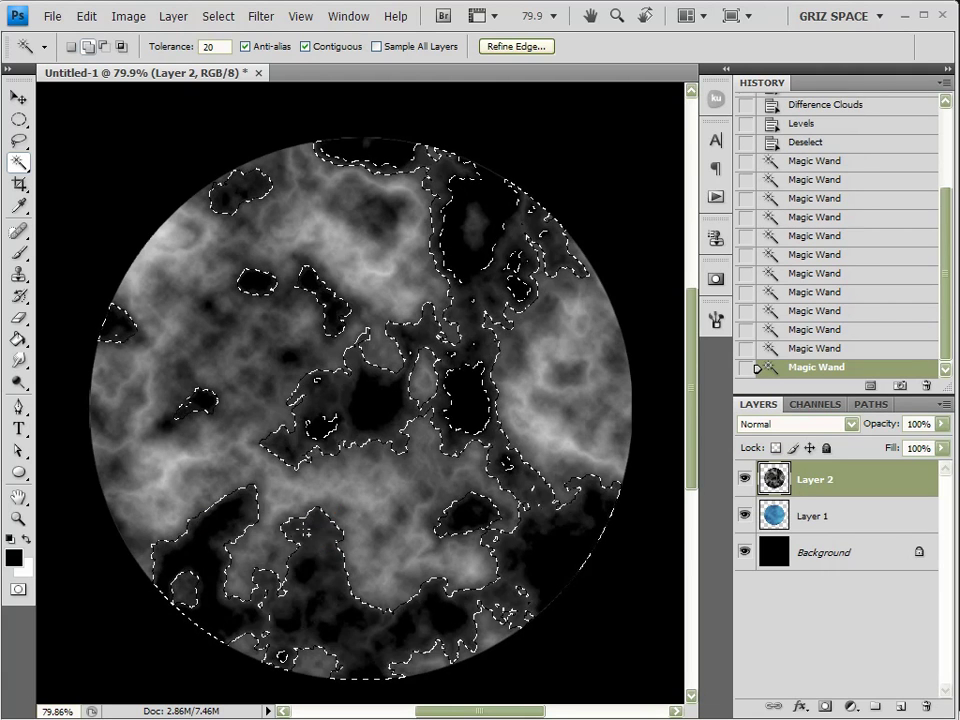
{"action": "left_click", "coordinate": [465, 245]}
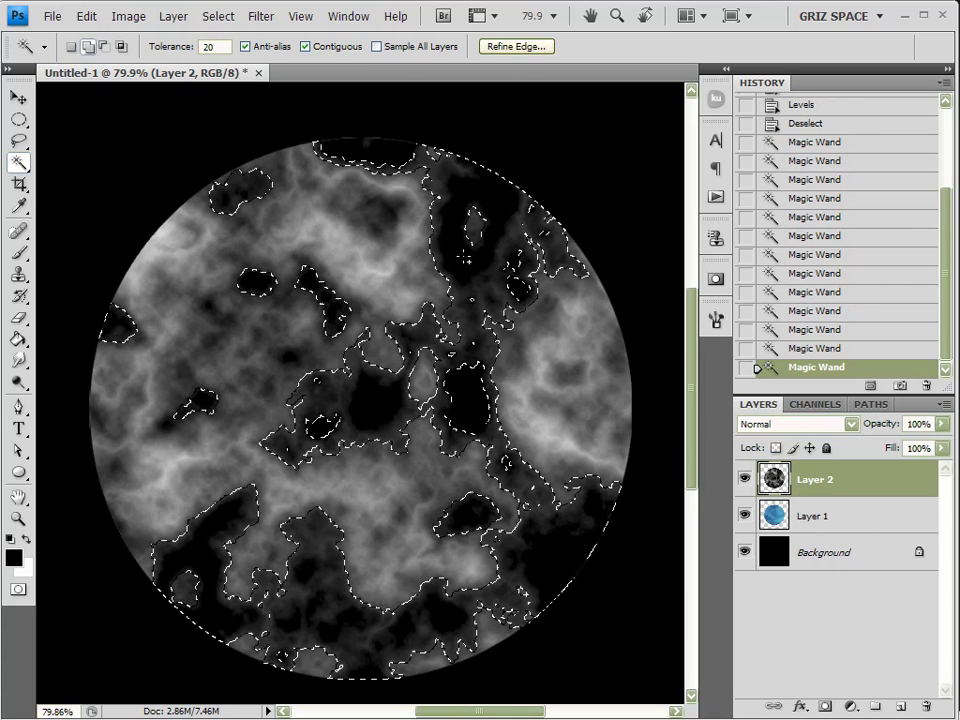
{"action": "left_click", "coordinate": [465, 394], "text": "alt"}
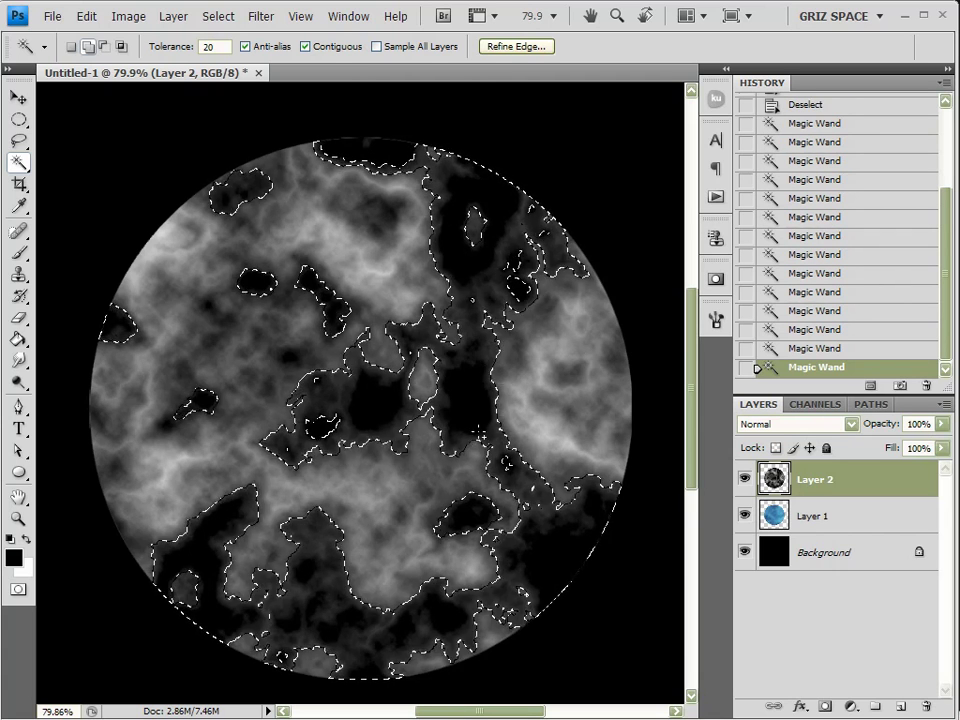
{"action": "left_click", "coordinate": [237, 340], "text": "shift"}
{"action": "left_click", "coordinate": [209, 307]}
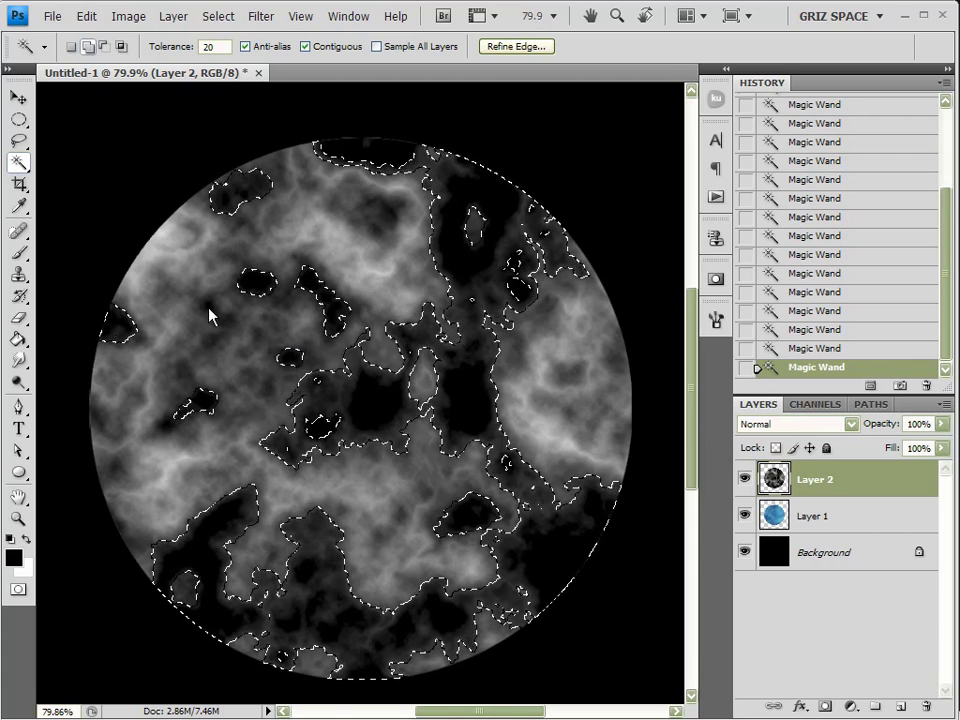
{"action": "left_click", "coordinate": [157, 433]}
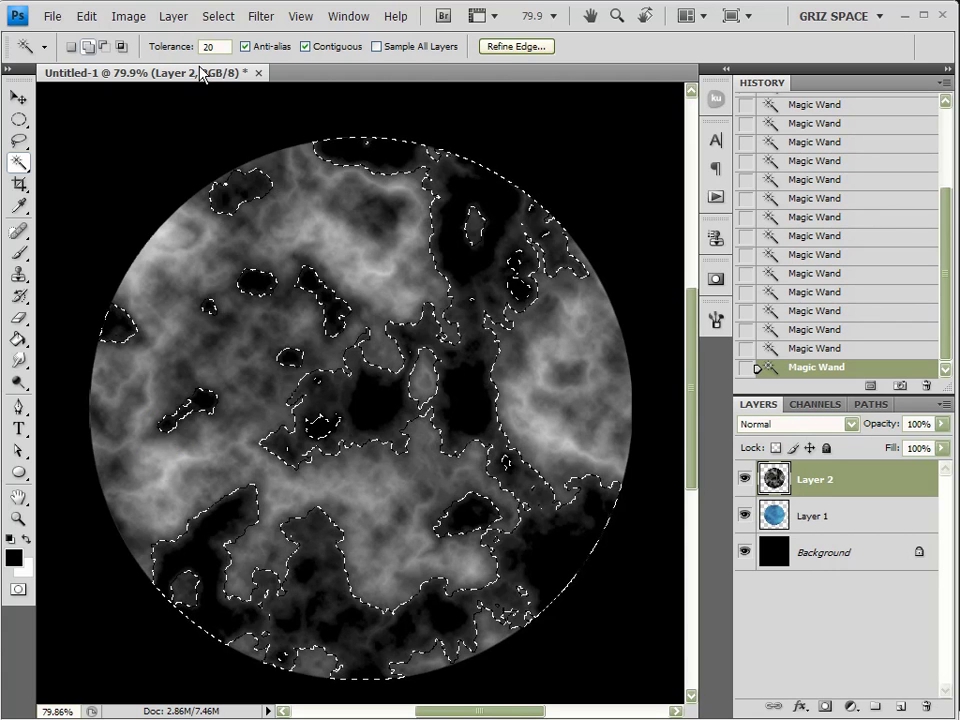
Step: Feather the selection by 3 pixels, clear the selected dark areas from Layer 2 to expose the blue ocean, and deselect
{"action": "left_click", "coordinate": [217, 18]}
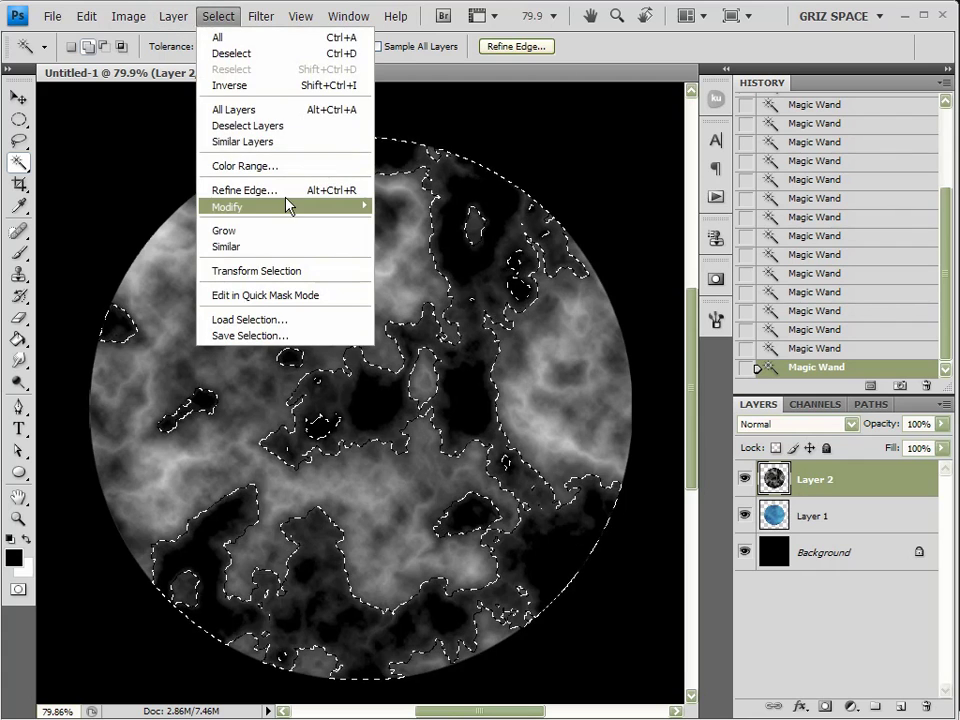
{"action": "mouse_move", "coordinate": [288, 216]}
{"action": "left_click", "coordinate": [424, 268]}
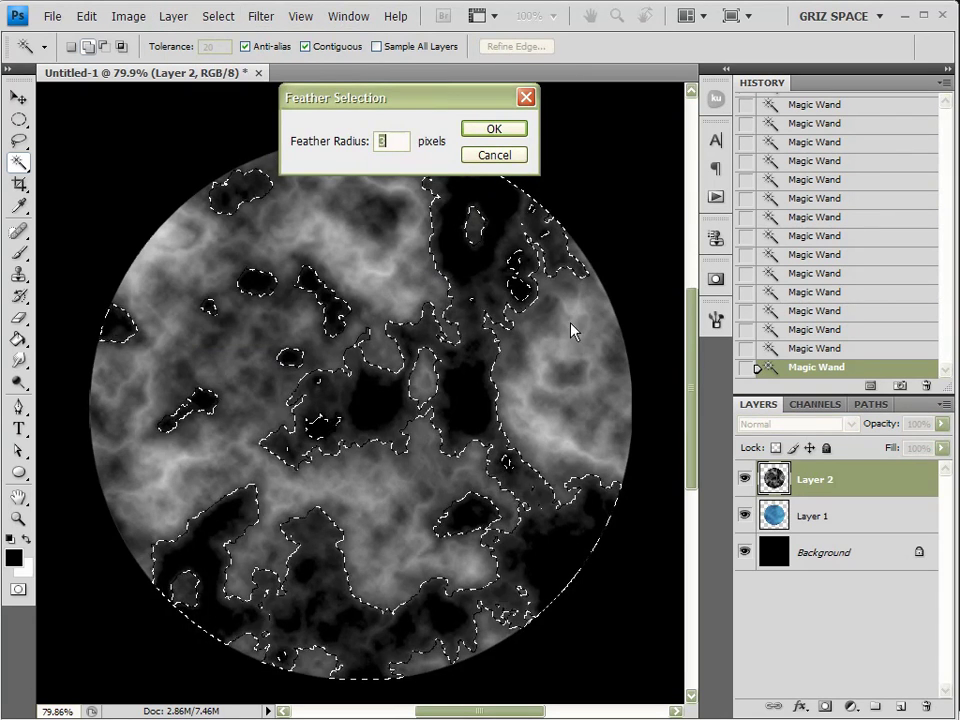
{"action": "left_click", "coordinate": [491, 132]}
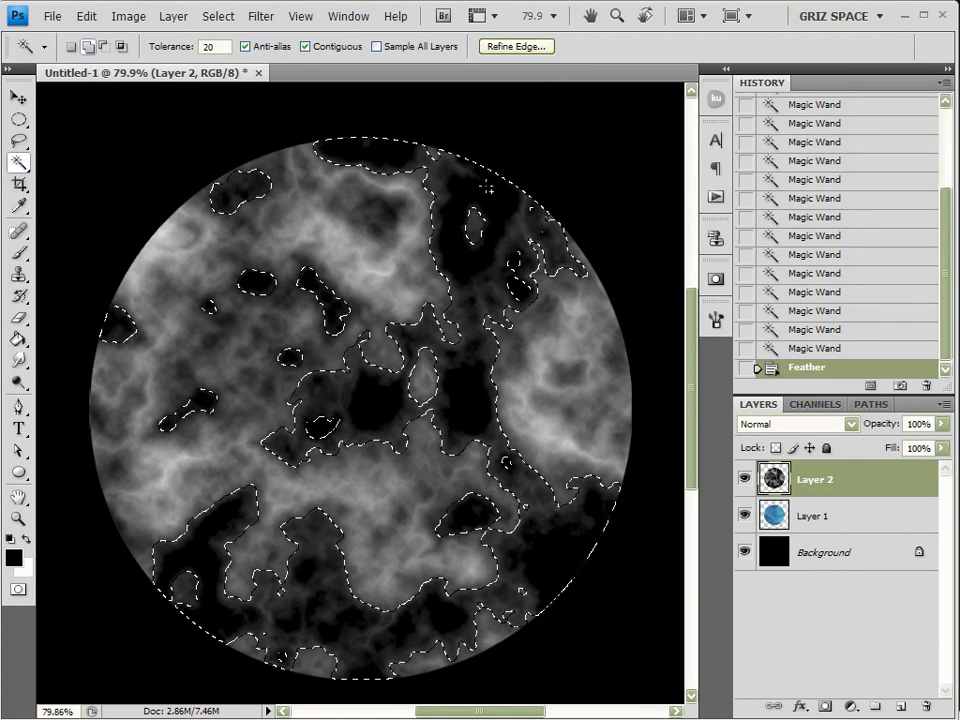
{"action": "key", "text": "Delete"}
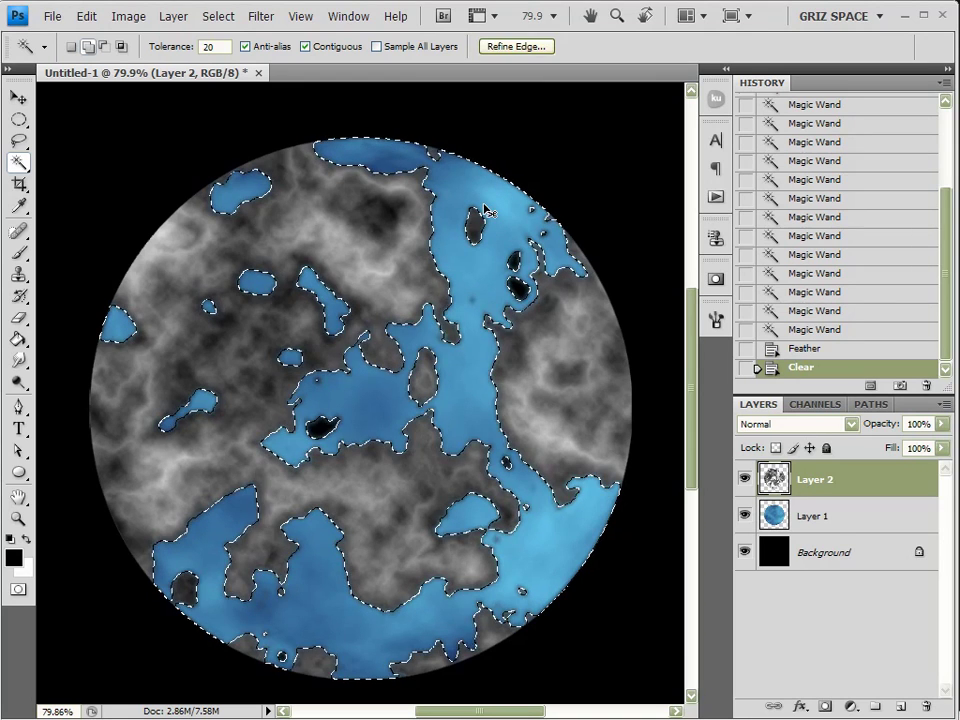
{"action": "key", "text": "ctrl+d"}
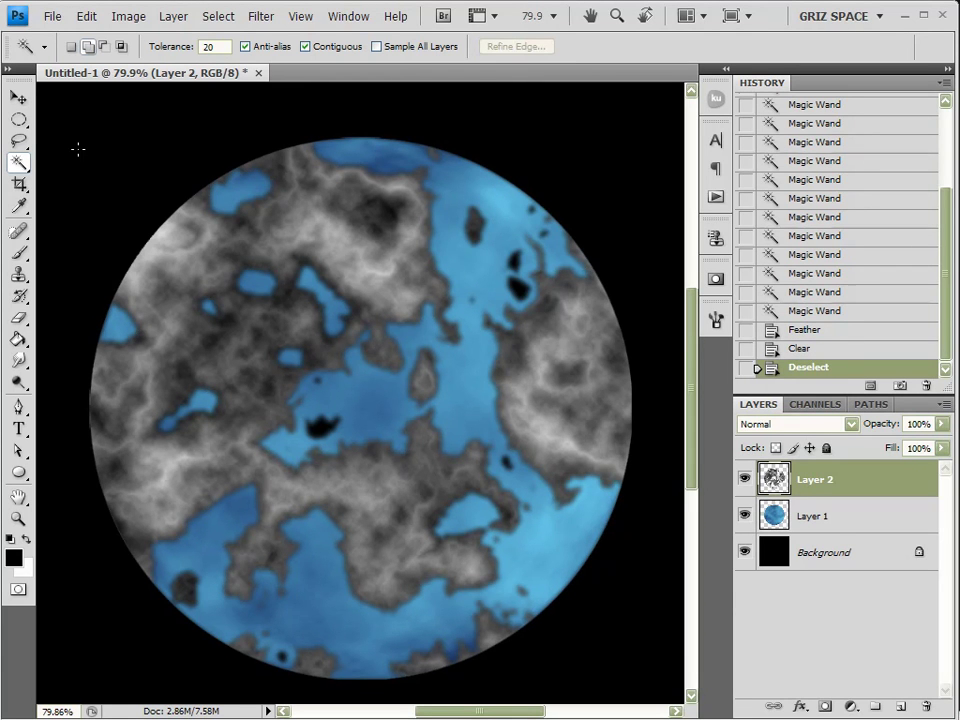
{"action": "left_click", "coordinate": [18, 97]}
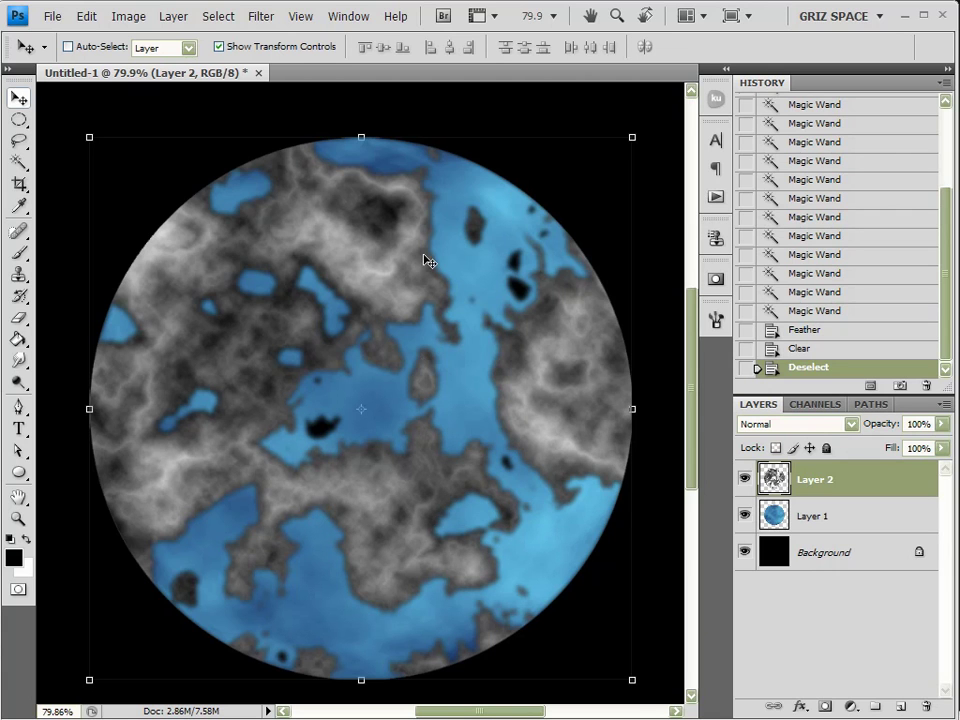
Step: Switch to Adobe Bridge and open the b1metal003.bmp texture from the metal01 folder in Photoshop
{"action": "left_click", "coordinate": [441, 22]}
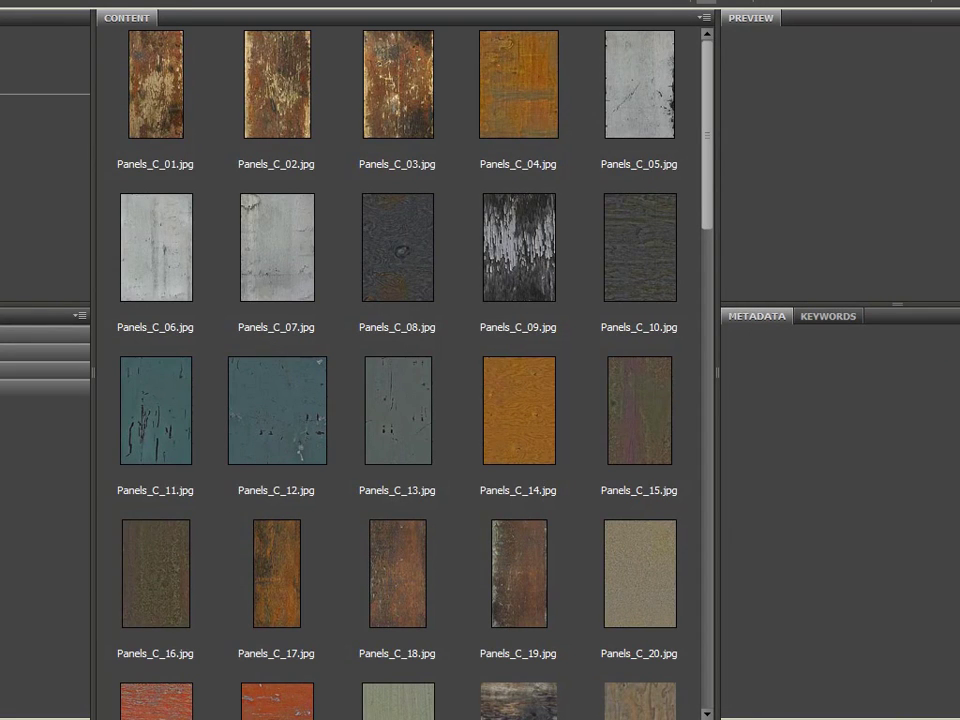
{"action": "left_click", "coordinate": [30, 247]}
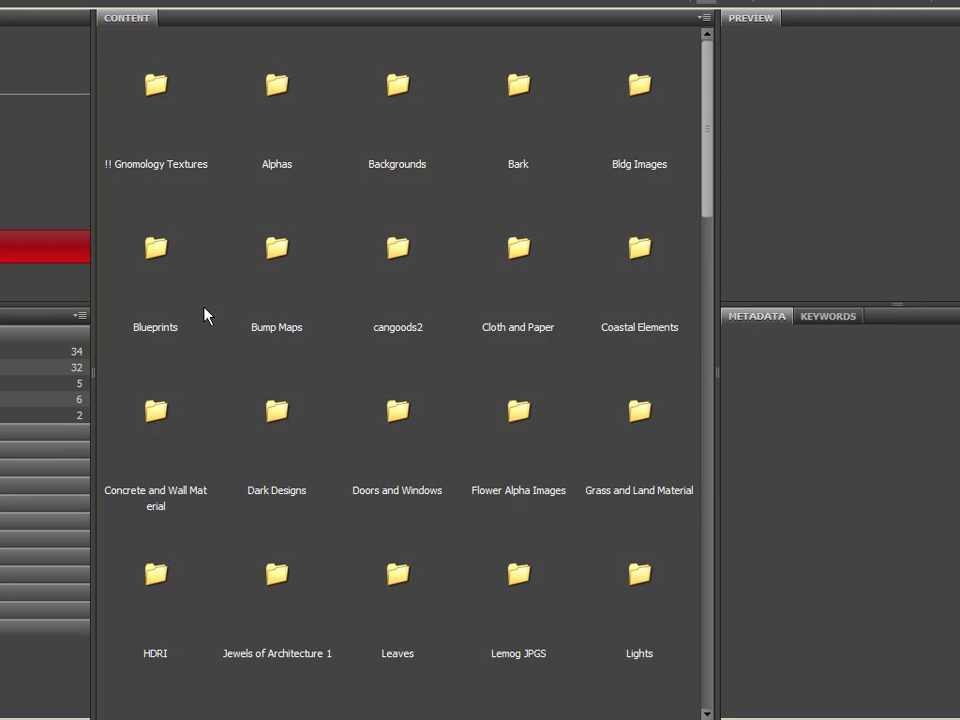
{"action": "scroll", "coordinate": [350, 410], "scroll_direction": "down", "scroll_amount": 3}
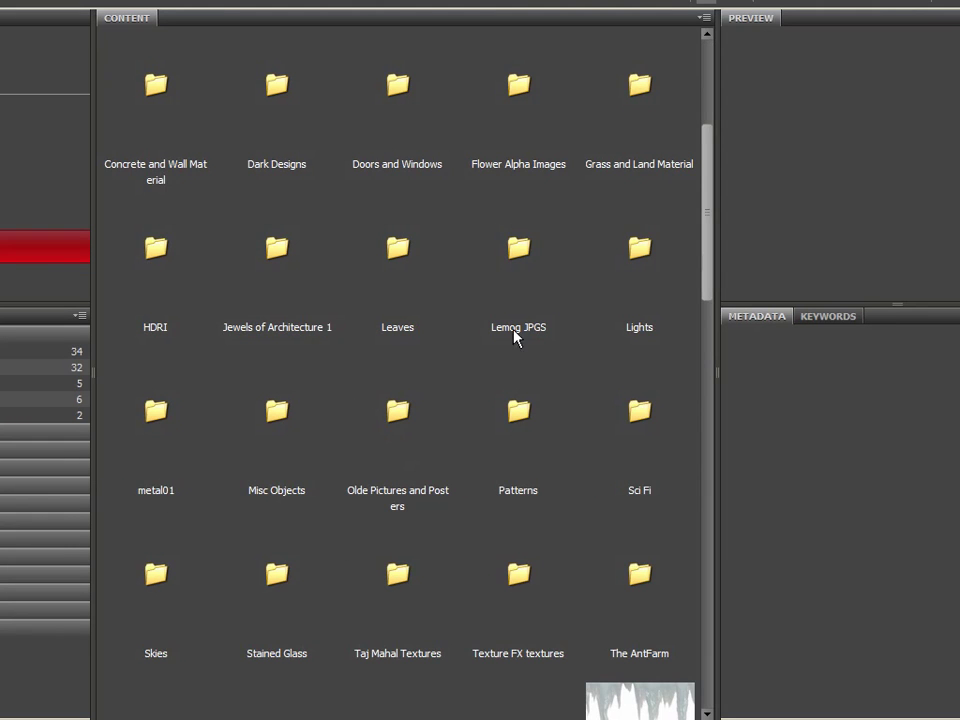
{"action": "double_click", "coordinate": [156, 418]}
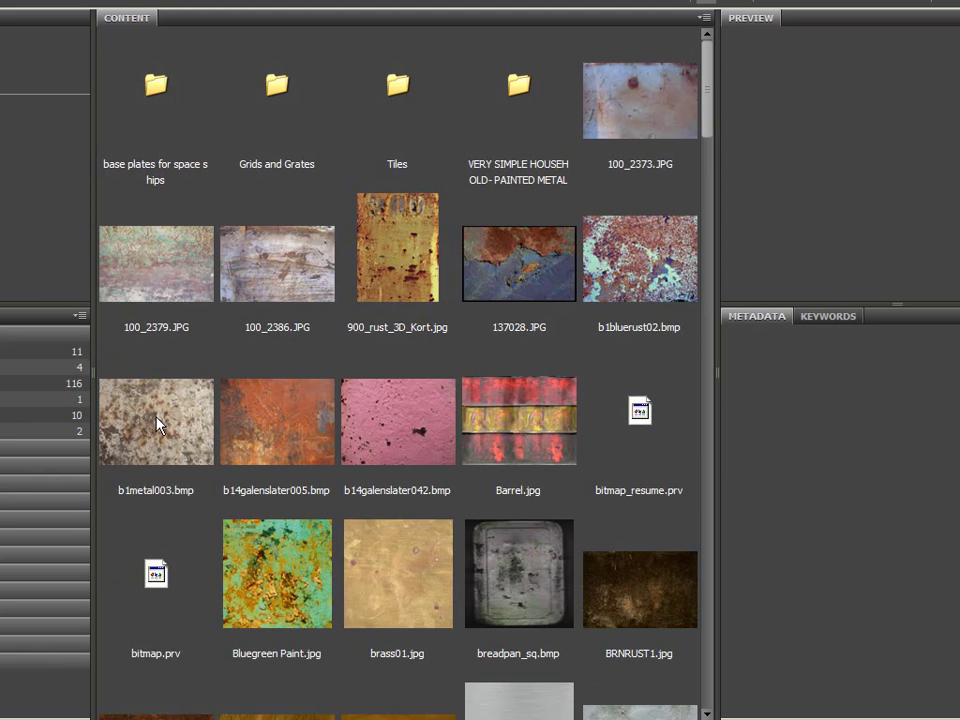
{"action": "left_click", "coordinate": [140, 422]}
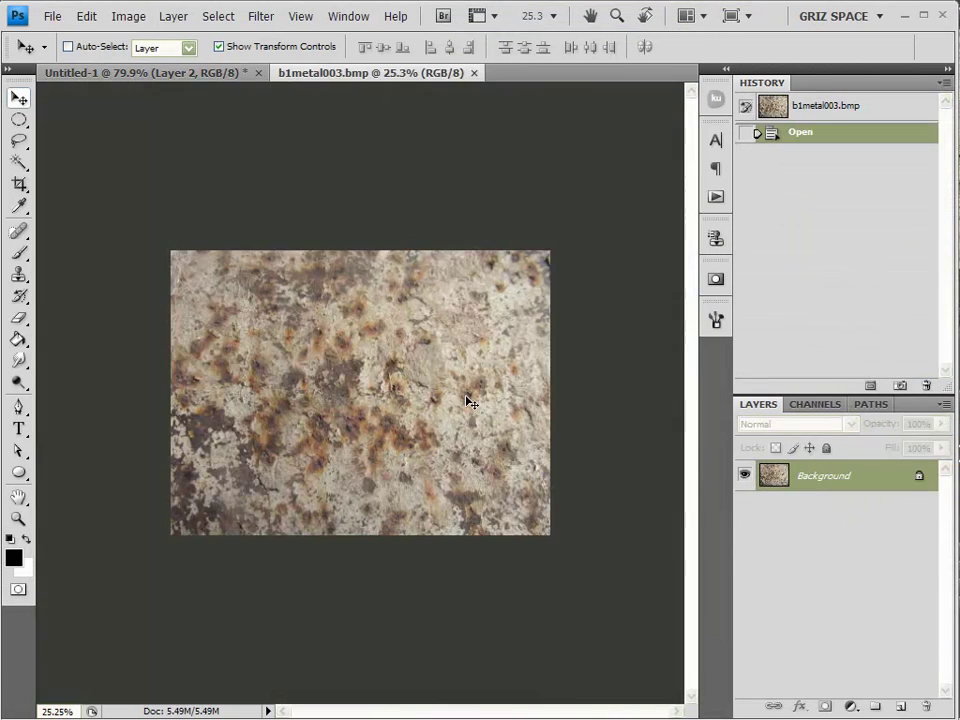
Step: Tile both documents side by side, copy the rusty metal texture into Untitled-1 as a new layer, and close b1metal003.bmp
{"action": "scroll", "coordinate": [467, 399], "scroll_direction": "down", "scroll_amount": 2}
{"action": "scroll", "coordinate": [468, 400], "scroll_direction": "up", "scroll_amount": 2}
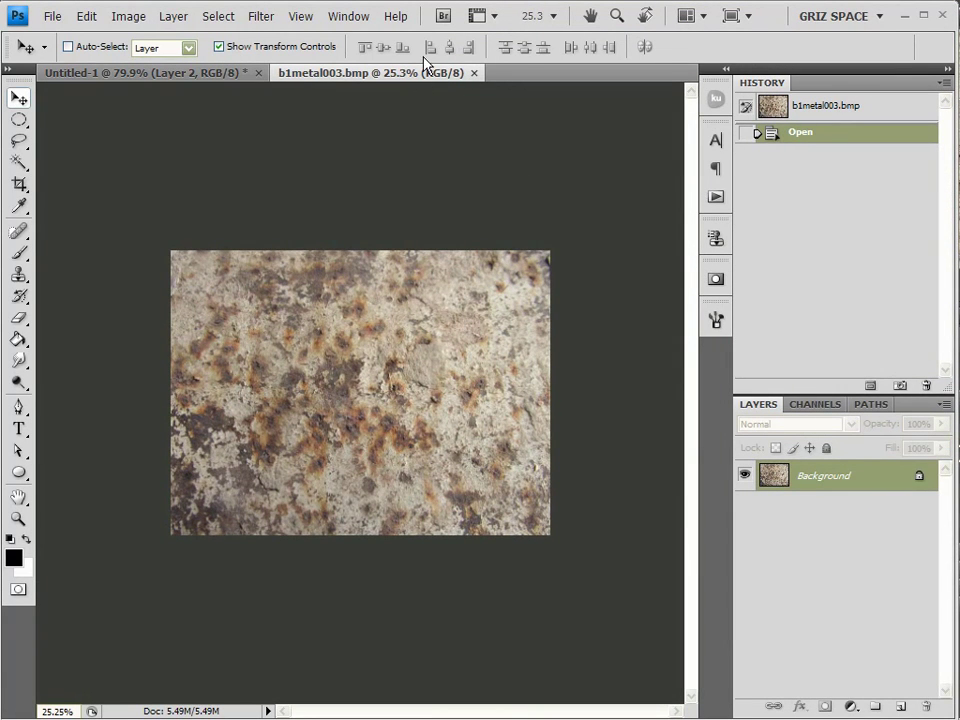
{"action": "left_click", "coordinate": [700, 18]}
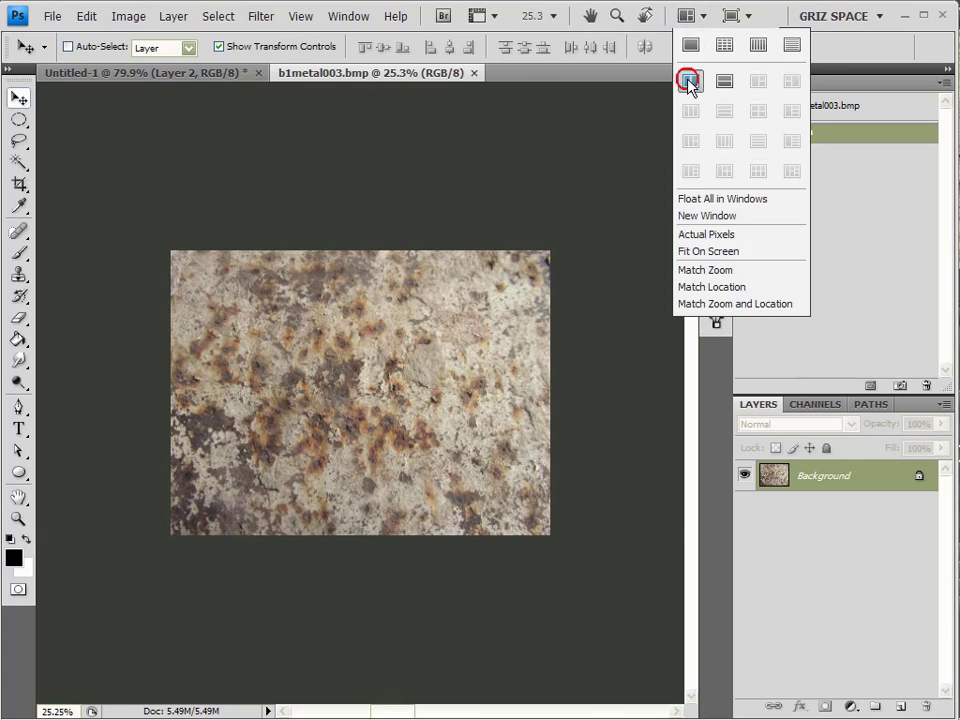
{"action": "left_click", "coordinate": [690, 81]}
{"action": "left_click_drag", "start_coordinate": [253, 373], "coordinate": [255, 375]}
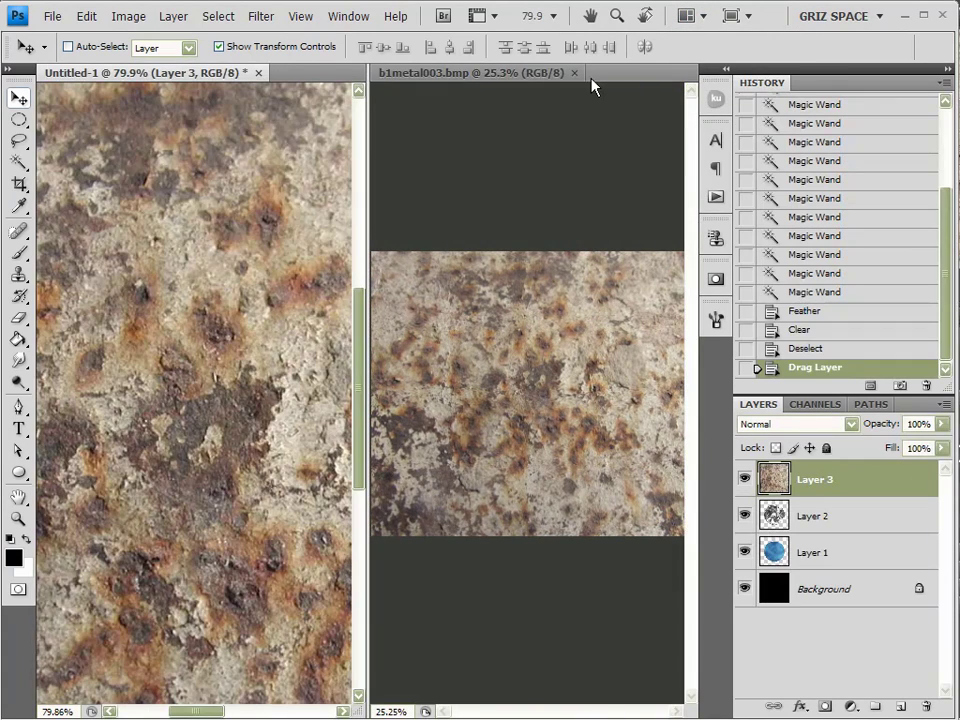
{"action": "left_click", "coordinate": [574, 73]}
Step: Align the rusty texture layer with the canvas's upper-left corner and scale it with Free Transform to fit the canvas exactly
{"action": "key", "text": "ctrl+minus"}
{"action": "key", "text": "ctrl+minus"}
{"action": "scroll", "coordinate": [408, 305], "scroll_direction": "down", "scroll_amount": 5}
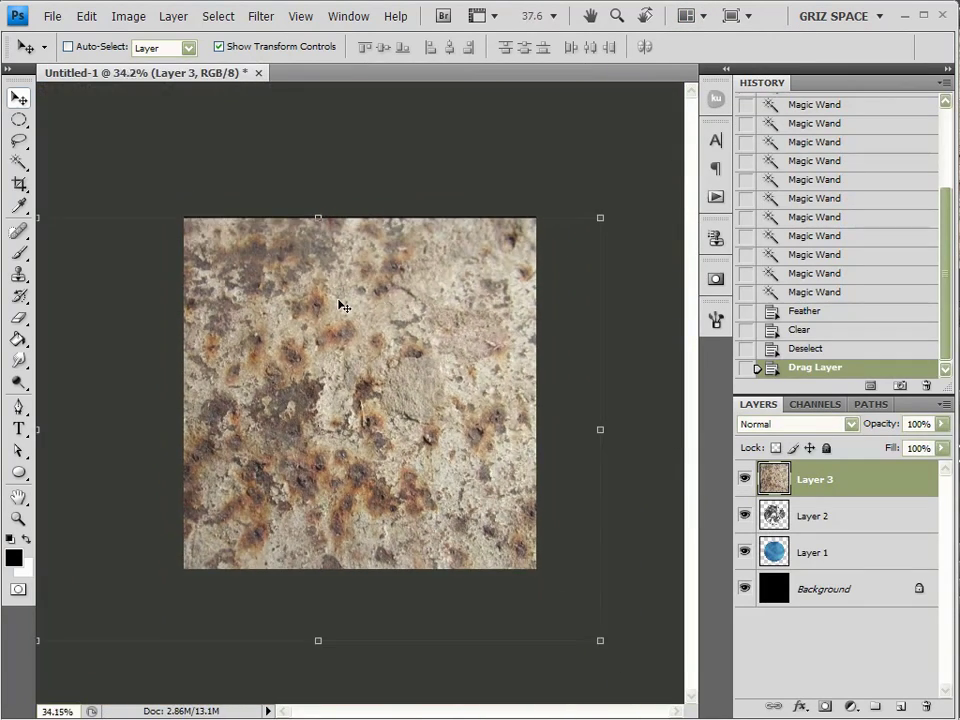
{"action": "left_click_drag", "start_coordinate": [257, 298], "coordinate": [377, 300]}
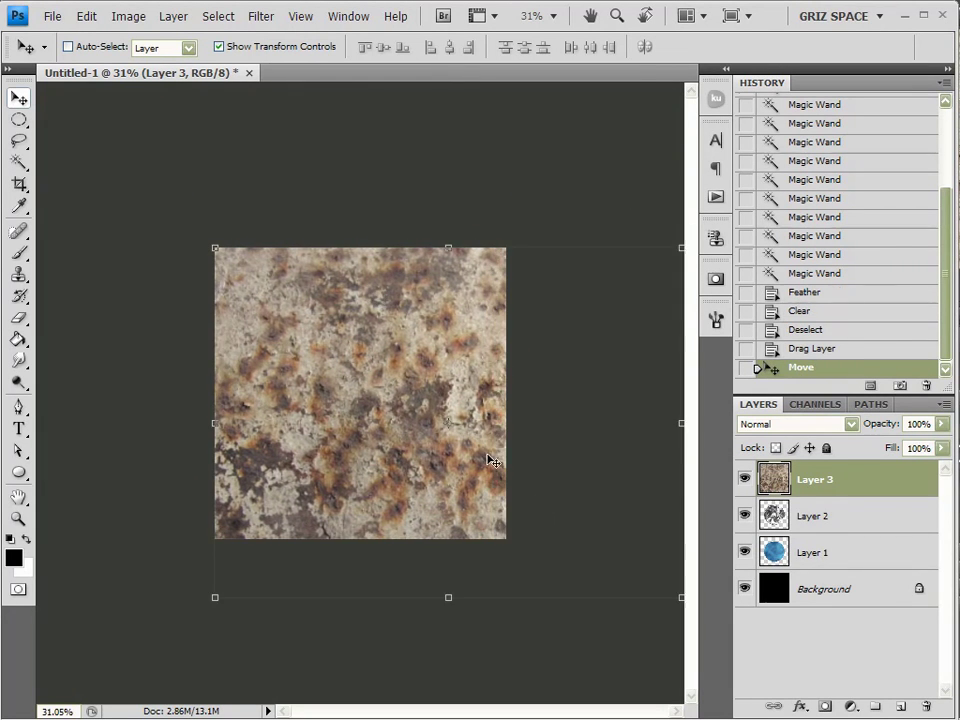
{"action": "scroll", "coordinate": [463, 429], "scroll_direction": "down", "scroll_amount": 1}
{"action": "left_click_drag", "start_coordinate": [505, 487], "coordinate": [493, 512]}
{"action": "left_click", "coordinate": [899, 48]}
{"action": "scroll", "coordinate": [386, 395], "scroll_direction": "up", "scroll_amount": 8}
Step: Load Layer 2's landmass outline as a selection, invert it, clear that area from the Layer 3 texture, and deselect
{"action": "left_click", "coordinate": [744, 480]}
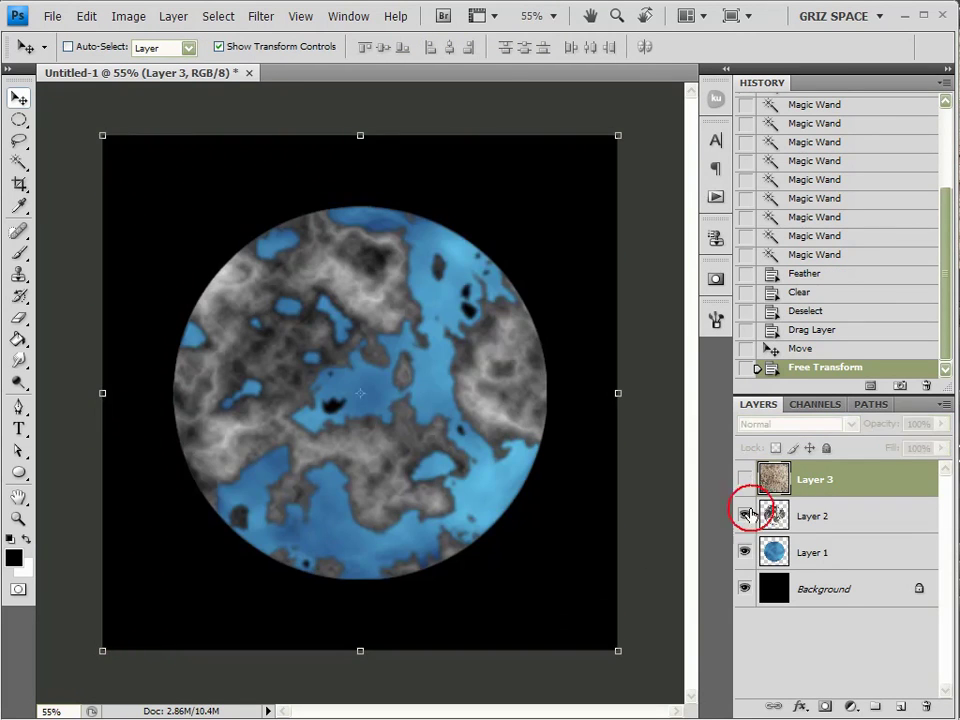
{"action": "left_click", "coordinate": [772, 516], "text": "ctrl"}
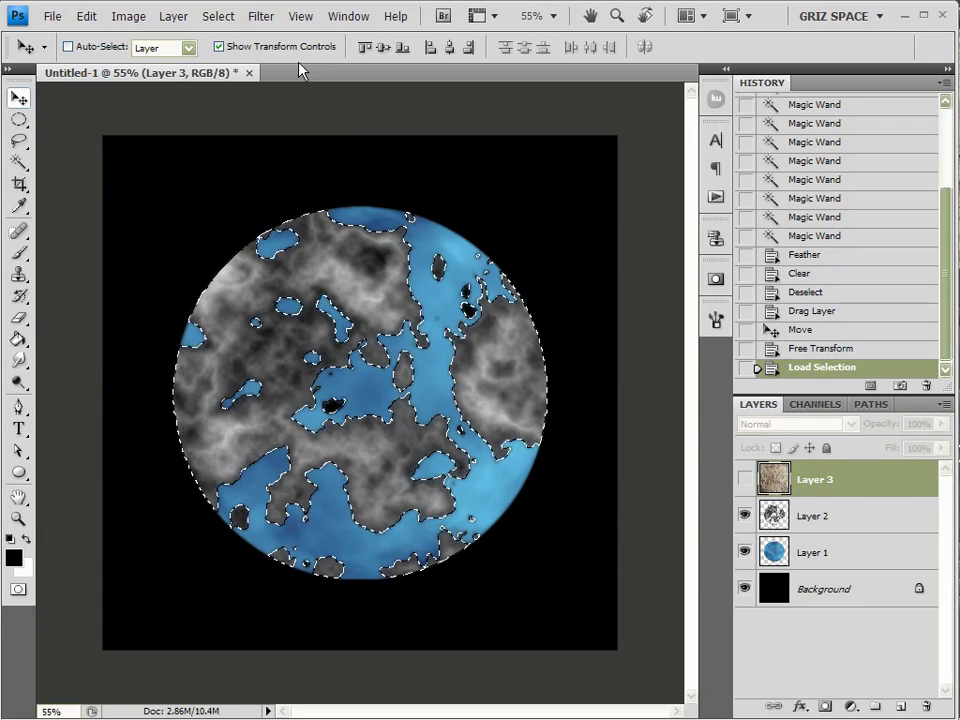
{"action": "left_click", "coordinate": [218, 20]}
{"action": "left_click", "coordinate": [240, 91]}
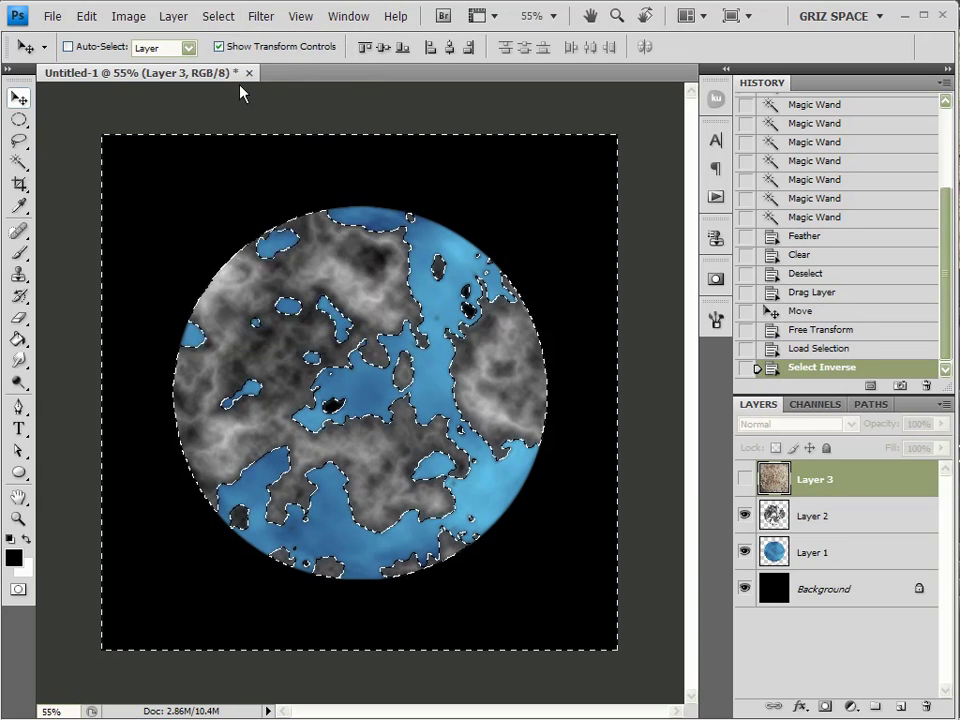
{"action": "left_click", "coordinate": [744, 476]}
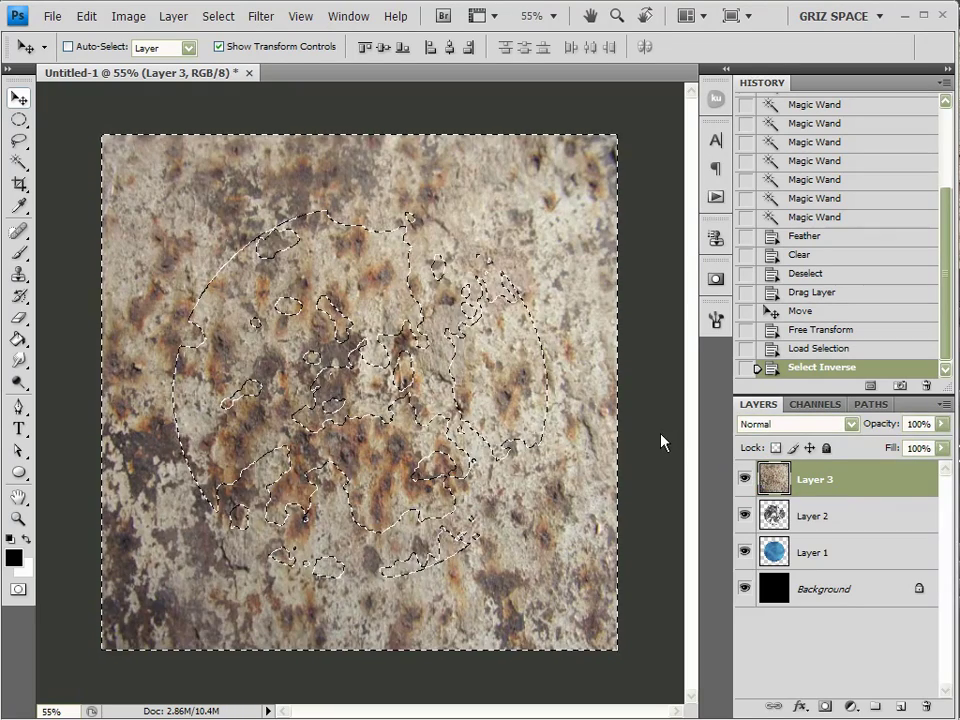
{"action": "key", "text": "Delete"}
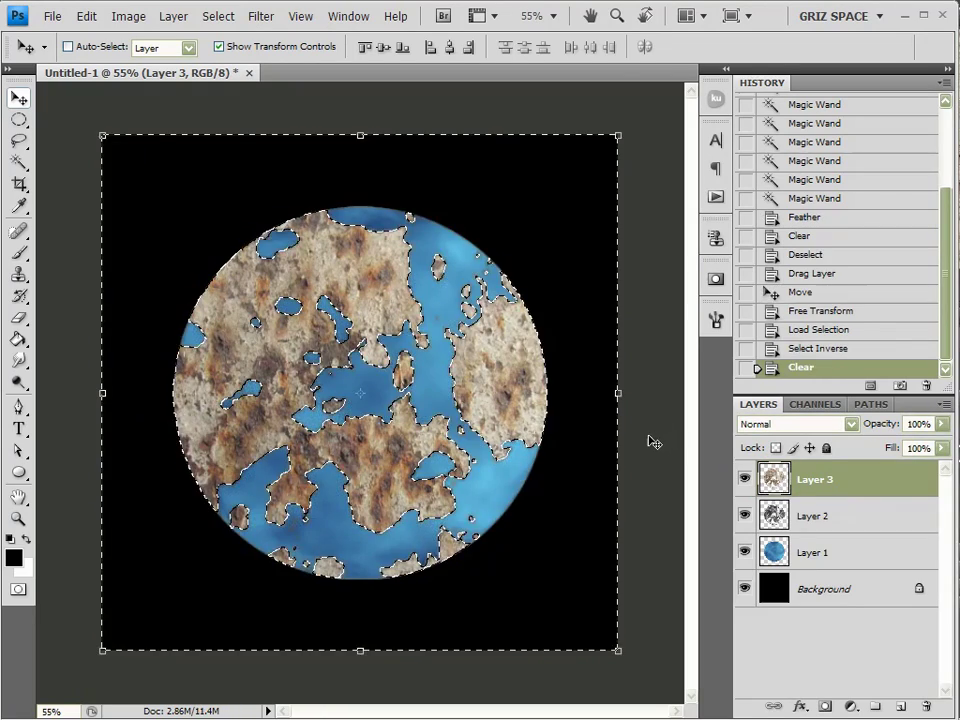
{"action": "key", "text": "ctrl+d"}
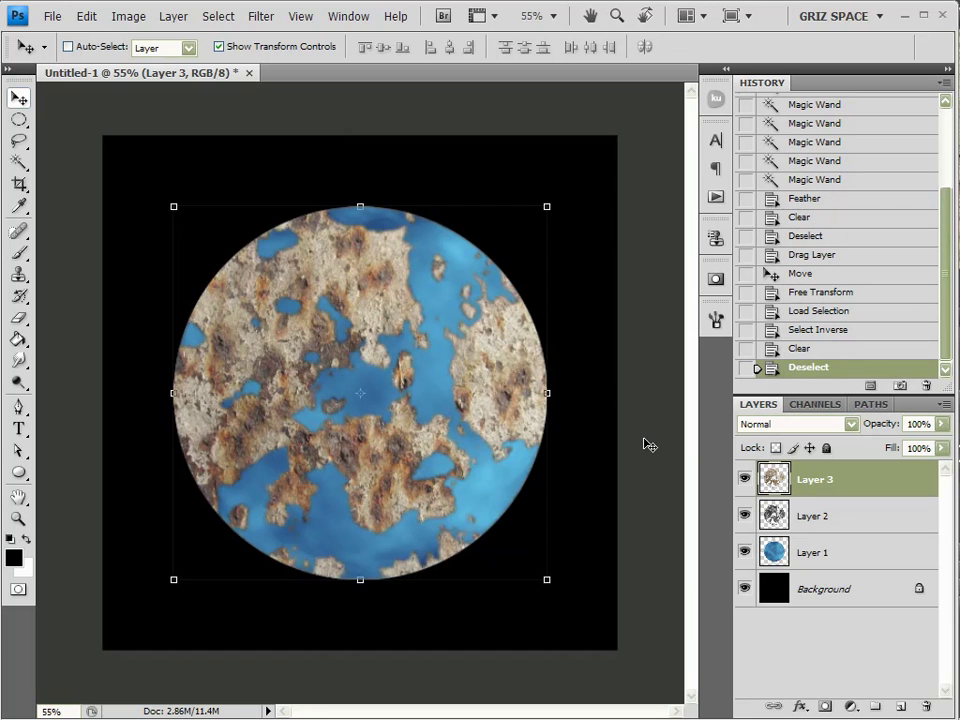
Step: Delete Layer 2, then duplicate the textured Layer 3 and hide the original
{"action": "scroll", "coordinate": [386, 371], "scroll_direction": "up", "scroll_amount": 4}
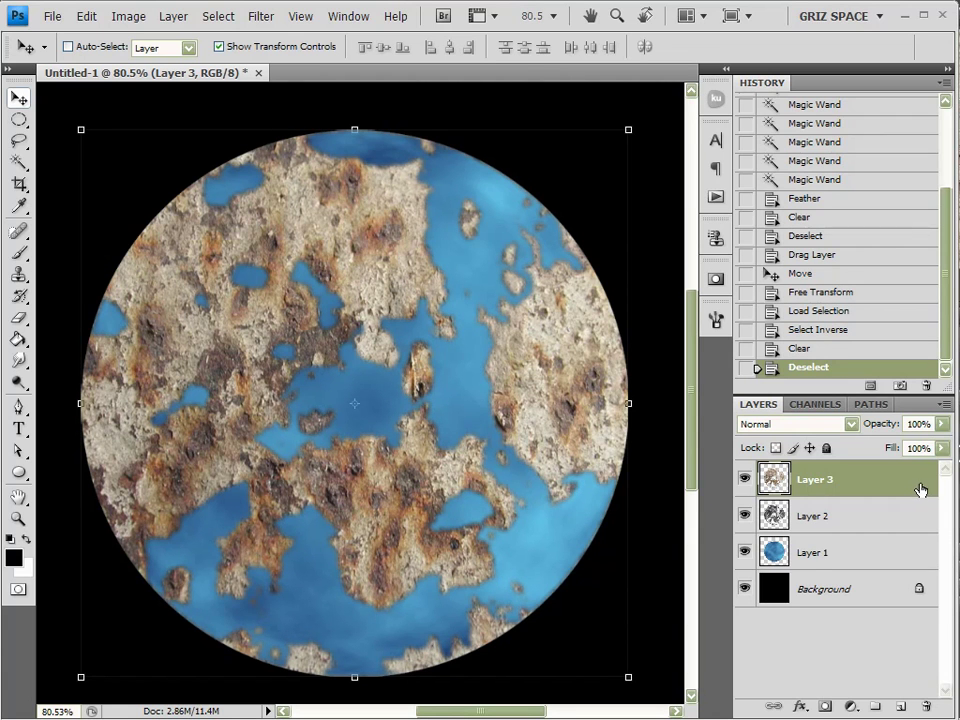
{"action": "left_click", "coordinate": [852, 517]}
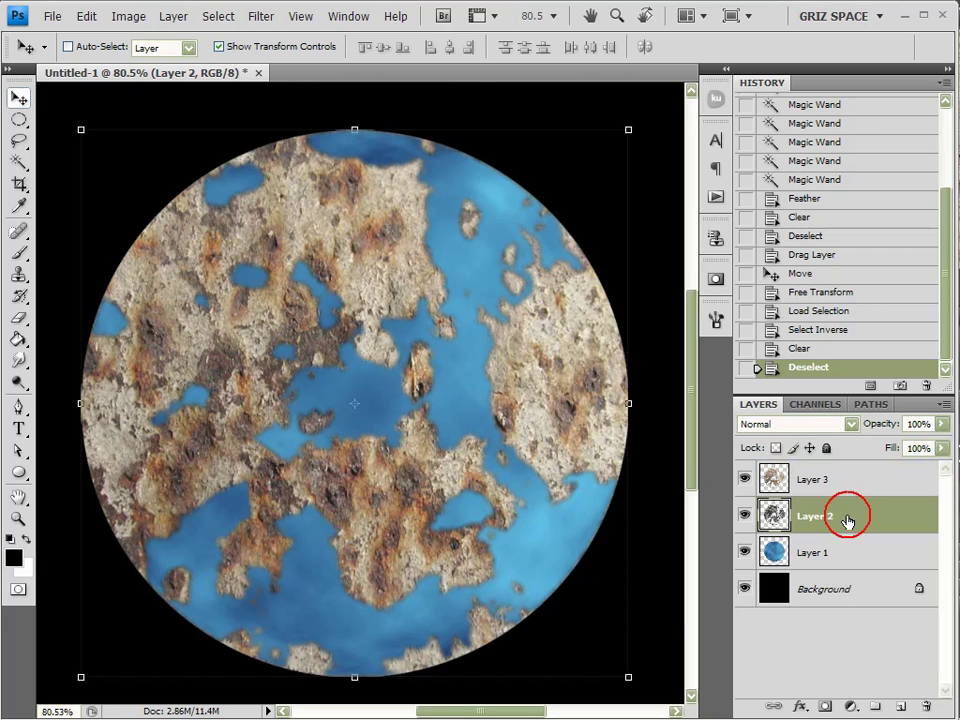
{"action": "left_click", "coordinate": [926, 708]}
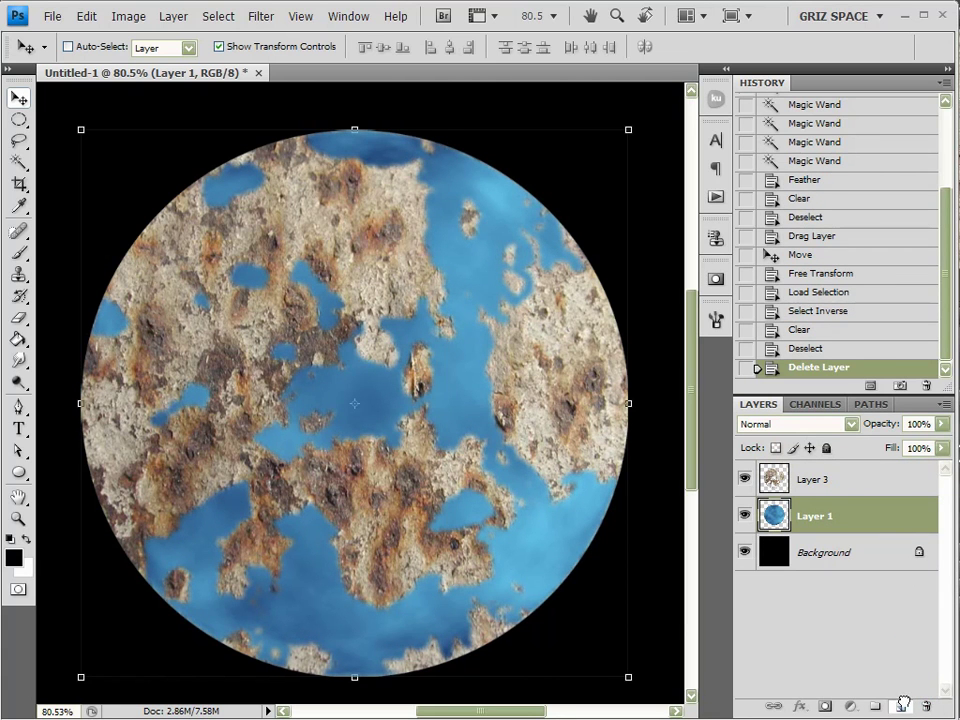
{"action": "left_click_drag", "start_coordinate": [812, 479], "coordinate": [903, 705]}
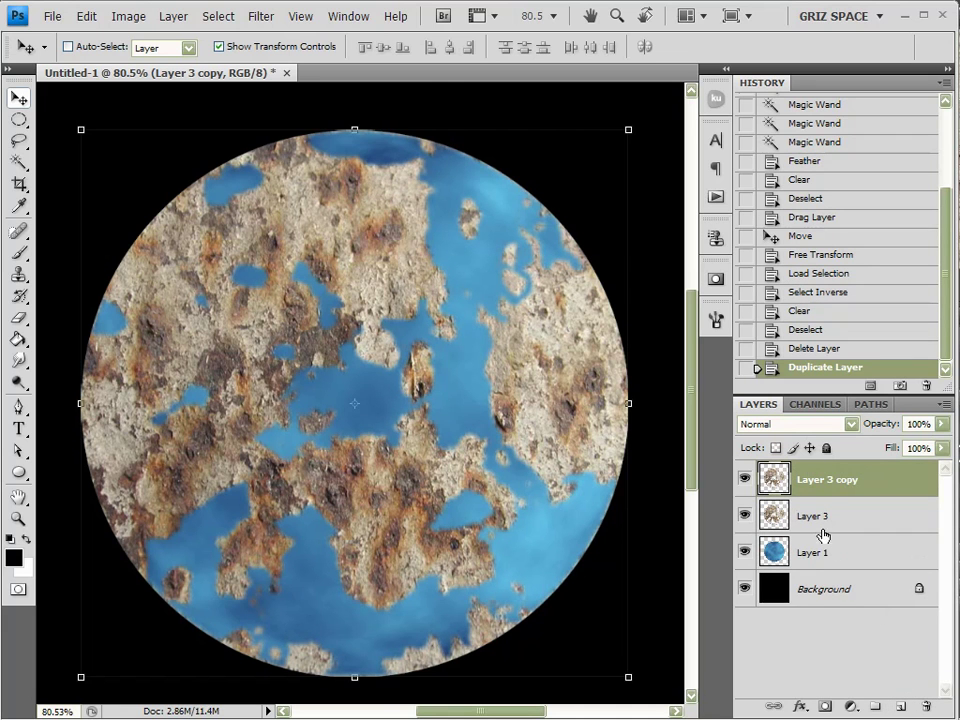
{"action": "left_click", "coordinate": [744, 516]}
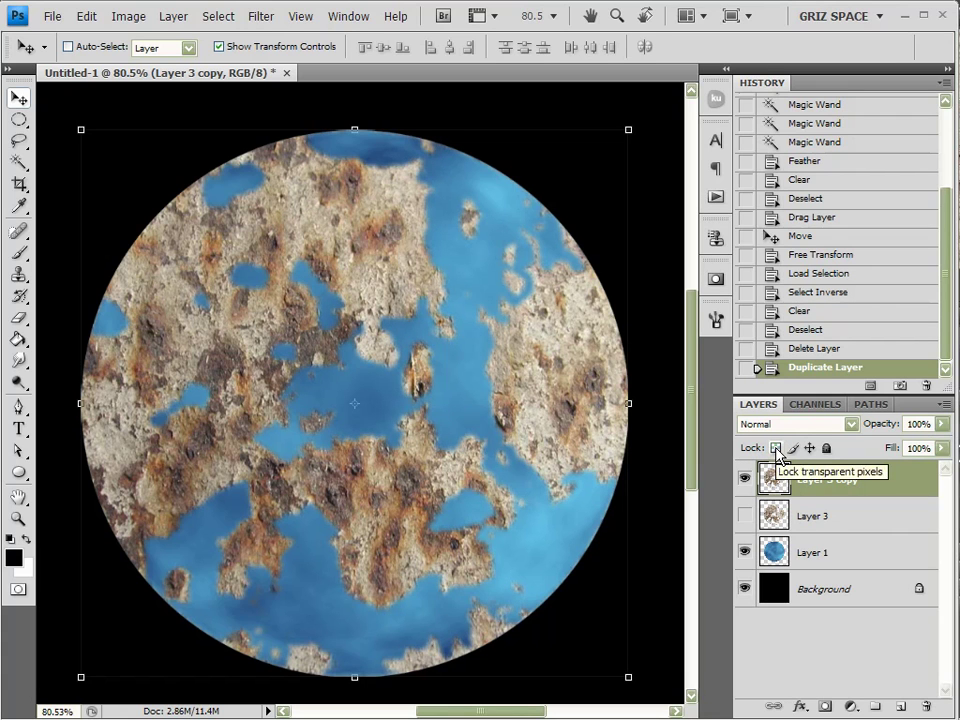
Step: With Layer 3 copy's transparent pixels locked and its landmasses selected, apply a Gaussian Blur of 20.5 pixels and deselect
{"action": "left_click", "coordinate": [778, 451]}
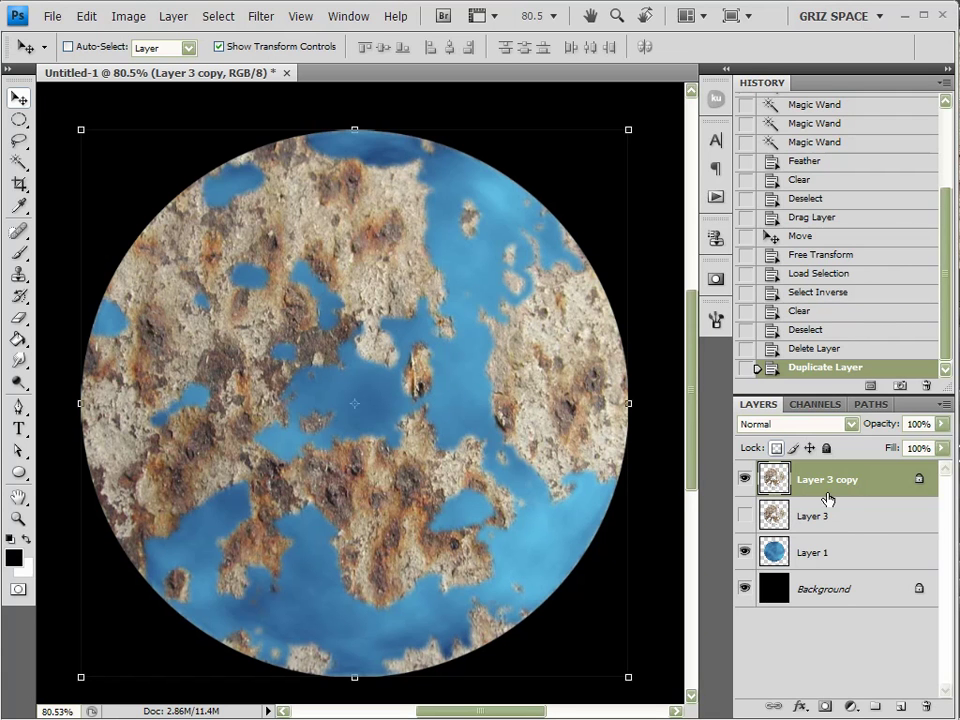
{"action": "left_click", "coordinate": [779, 486], "text": "ctrl"}
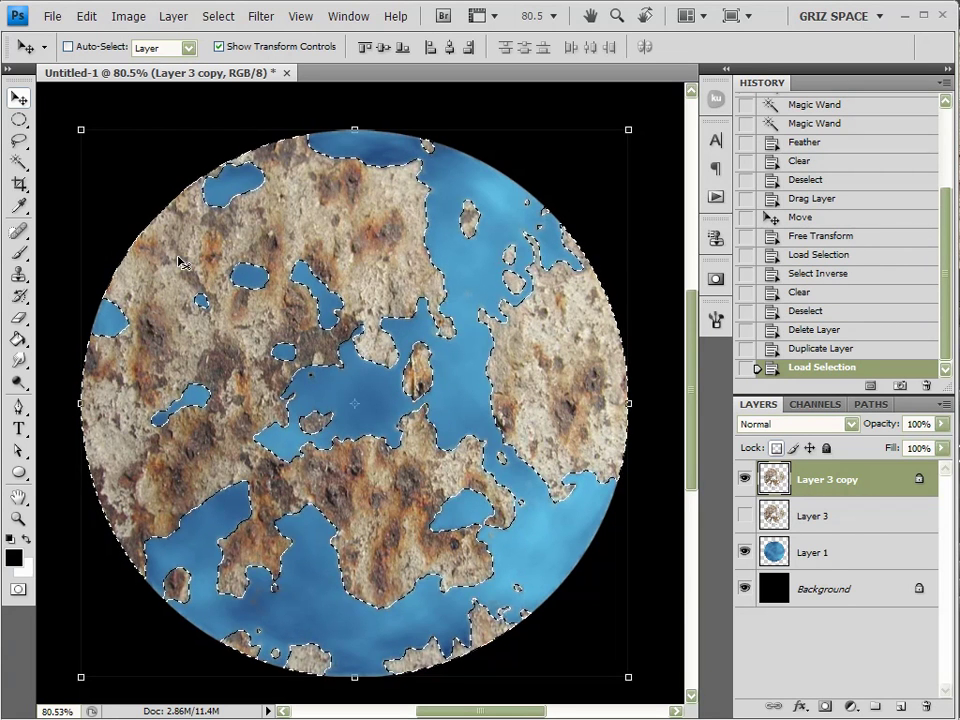
{"action": "left_click", "coordinate": [260, 17]}
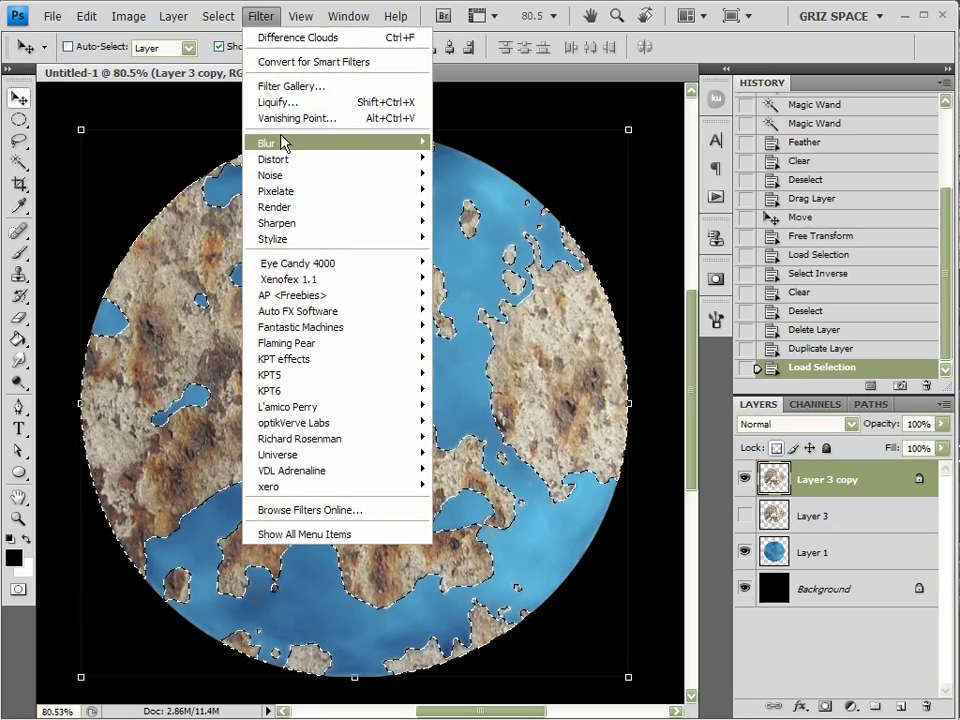
{"action": "mouse_move", "coordinate": [275, 143]}
{"action": "left_click", "coordinate": [482, 160]}
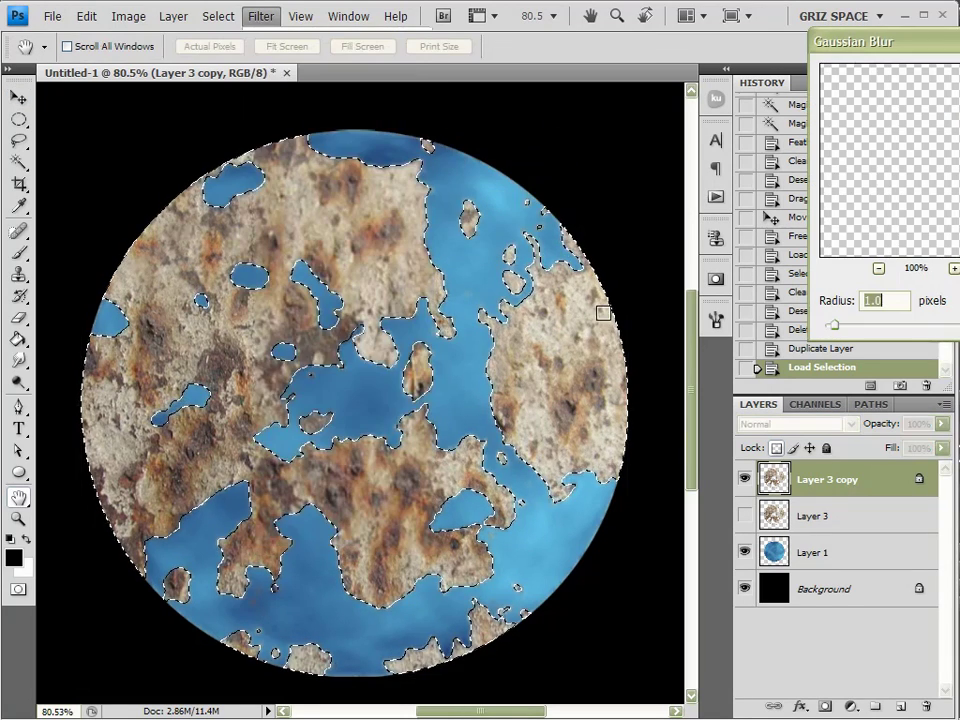
{"action": "left_click_drag", "start_coordinate": [848, 326], "coordinate": [910, 330]}
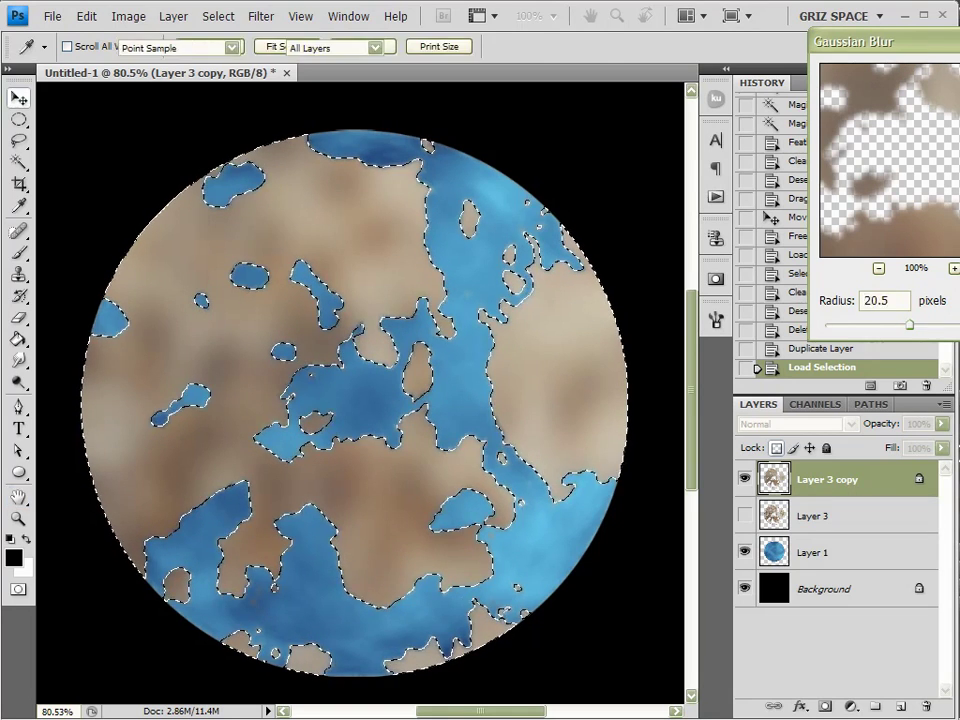
{"action": "key", "text": "Return"}
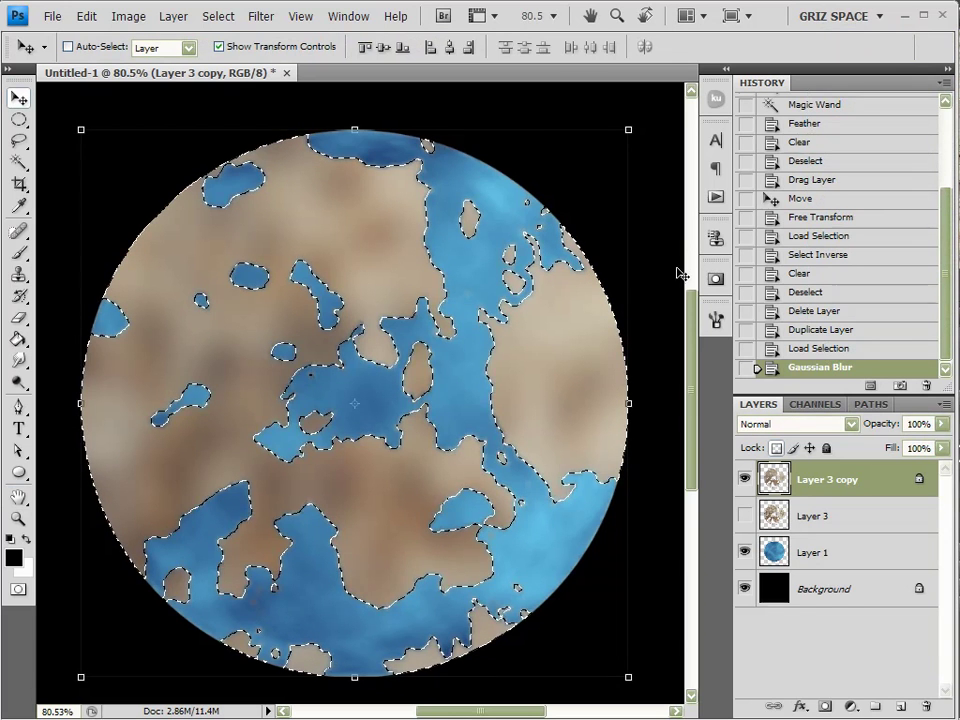
{"action": "key", "text": "ctrl+d"}
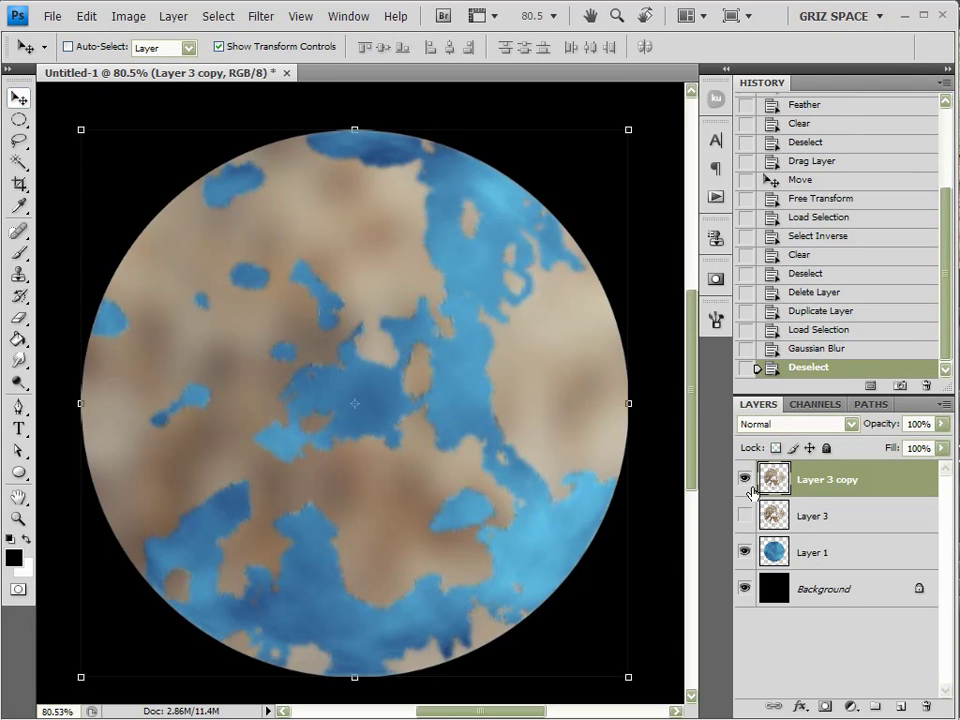
Step: Show Layer 3 in place of Layer 3 copy and desaturate its rusty texture
{"action": "left_click", "coordinate": [744, 516]}
{"action": "left_click", "coordinate": [744, 479]}
{"action": "left_click", "coordinate": [771, 513]}
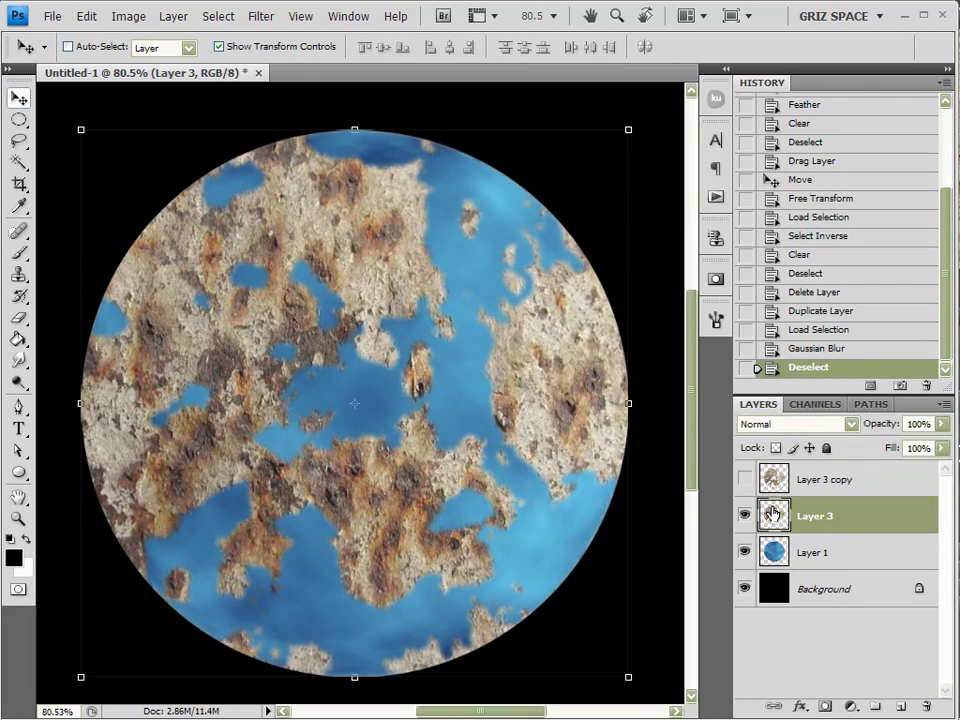
{"action": "left_click", "coordinate": [88, 17]}
{"action": "mouse_move", "coordinate": [130, 17]}
{"action": "mouse_move", "coordinate": [150, 62]}
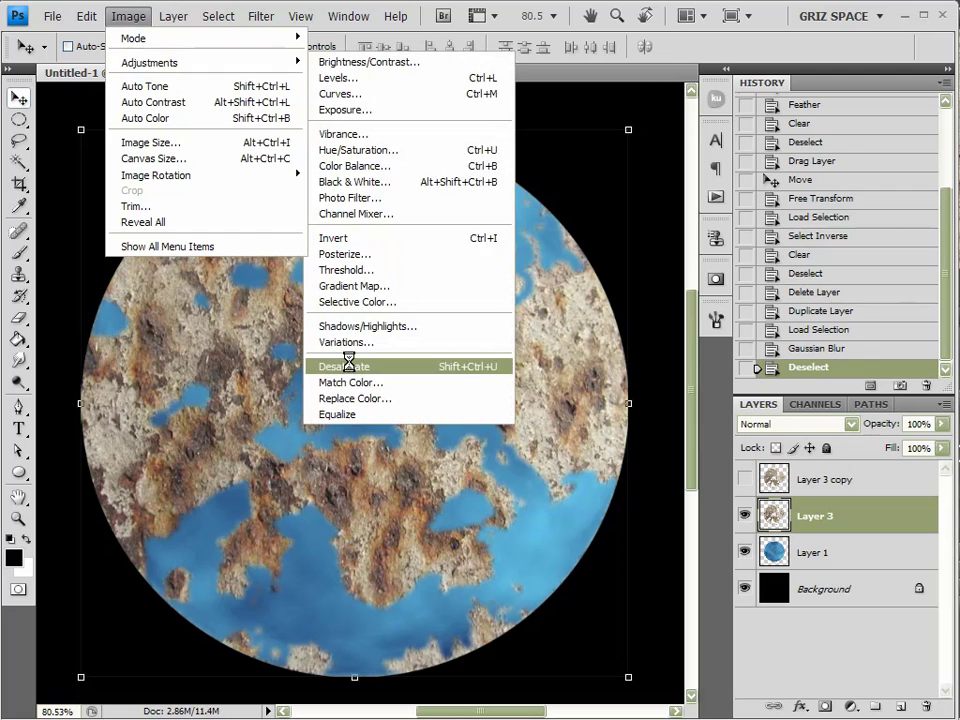
{"action": "left_click", "coordinate": [350, 368]}
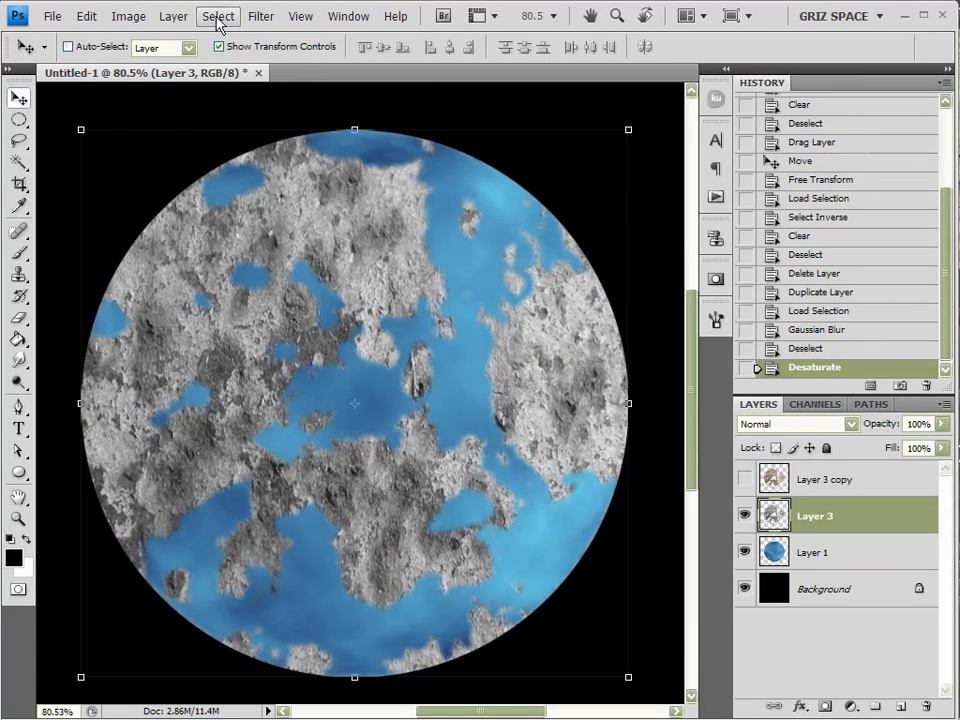
Step: Emboss Layer 3 at angle 81°, height 3 pixels and amount 61%, and move it above Layer 3 copy
{"action": "left_click", "coordinate": [260, 16]}
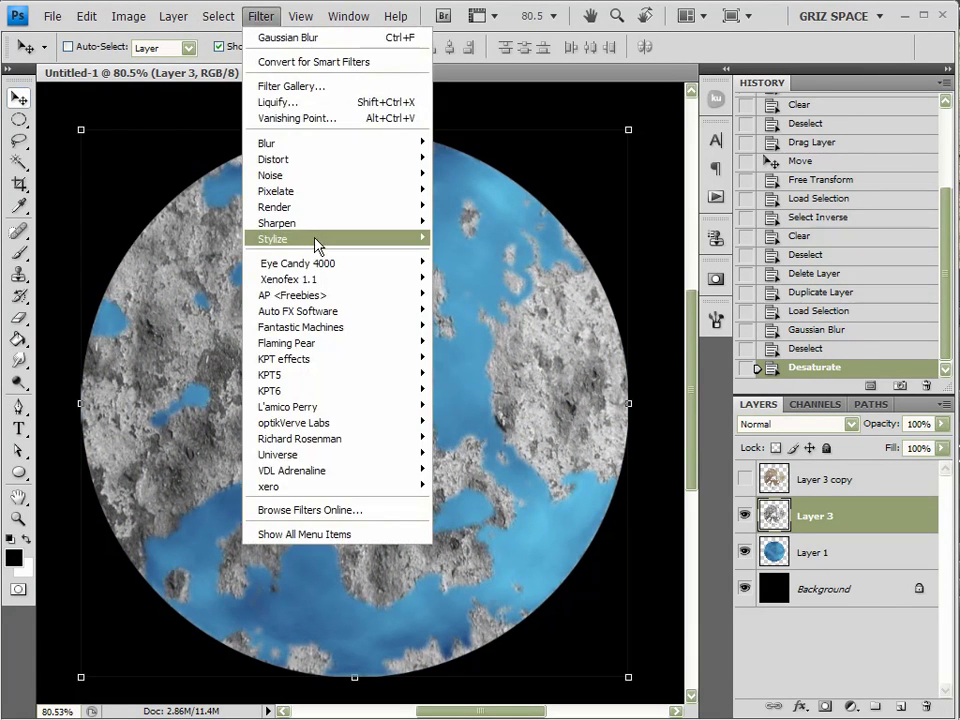
{"action": "mouse_move", "coordinate": [380, 239]}
{"action": "left_click", "coordinate": [480, 258]}
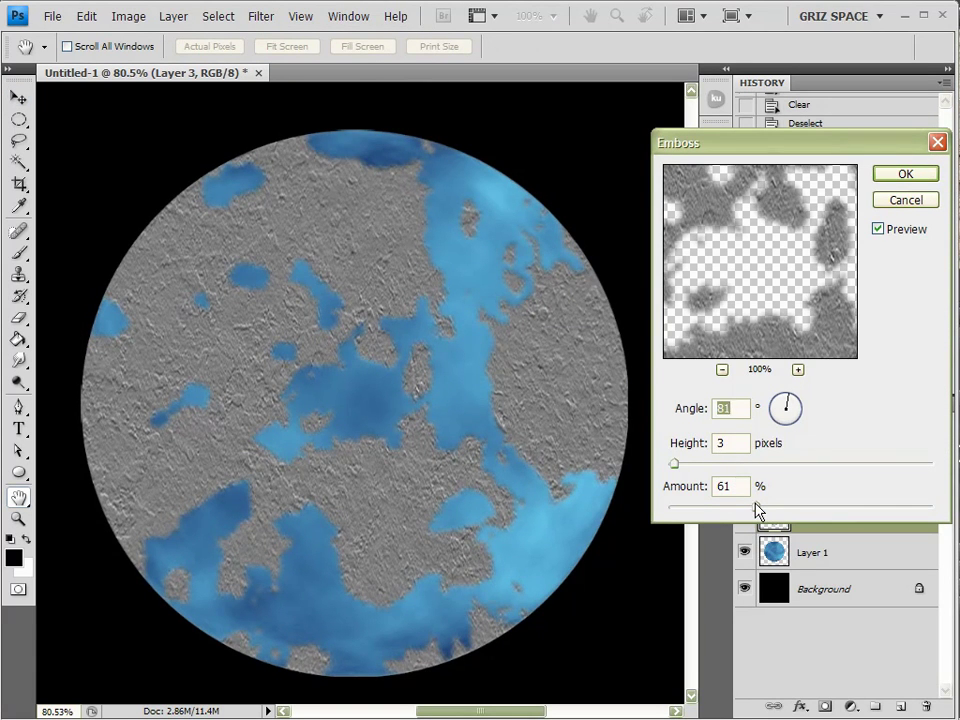
{"action": "left_click", "coordinate": [900, 175]}
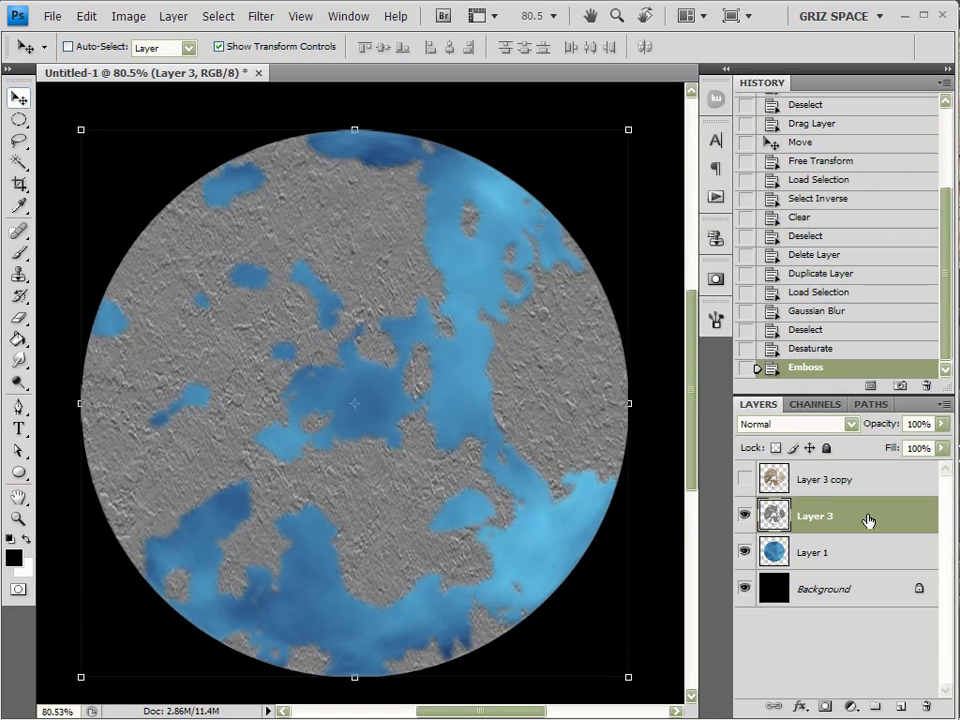
{"action": "left_click_drag", "start_coordinate": [825, 507], "coordinate": [831, 469]}
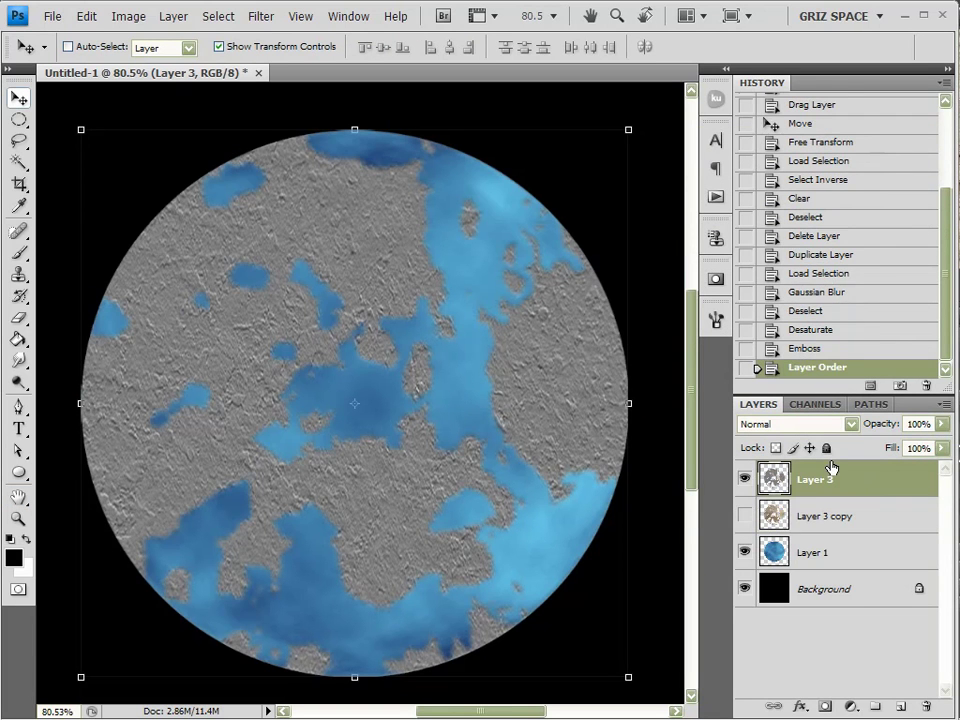
Step: Show Layer 3 copy and set the embossed Layer 3's blend mode to Overlay
{"action": "left_click", "coordinate": [744, 515]}
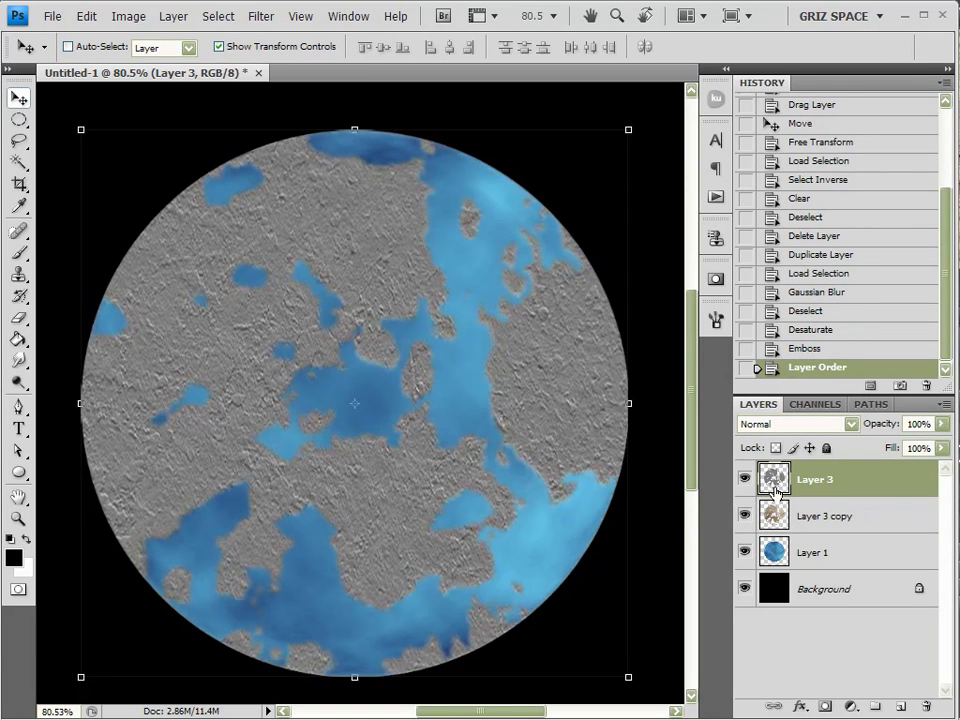
{"action": "left_click", "coordinate": [807, 426]}
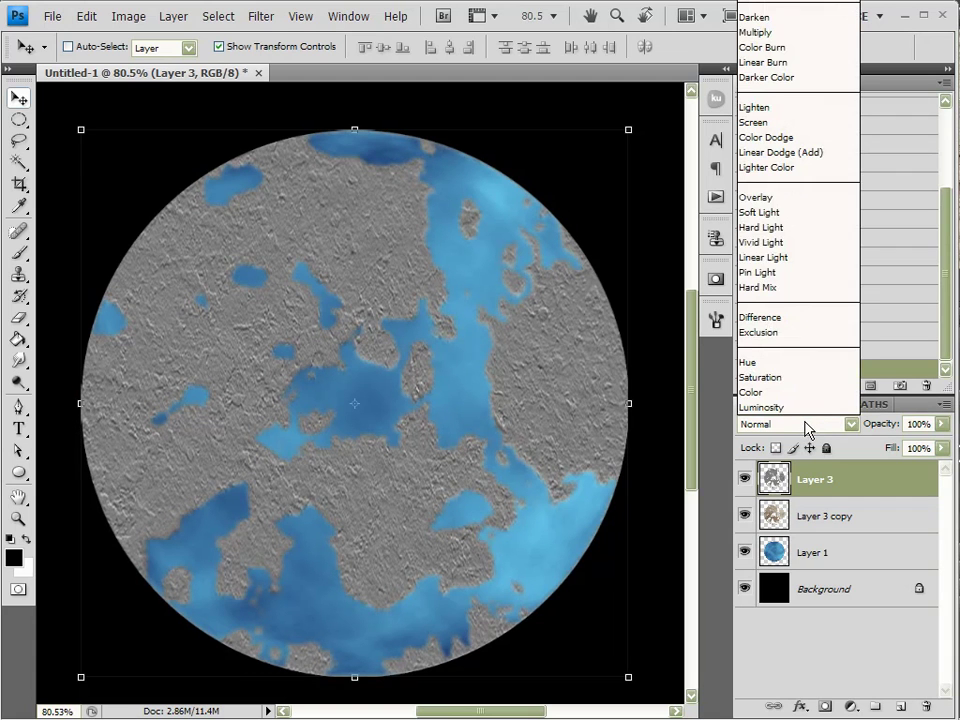
{"action": "left_click", "coordinate": [766, 200]}
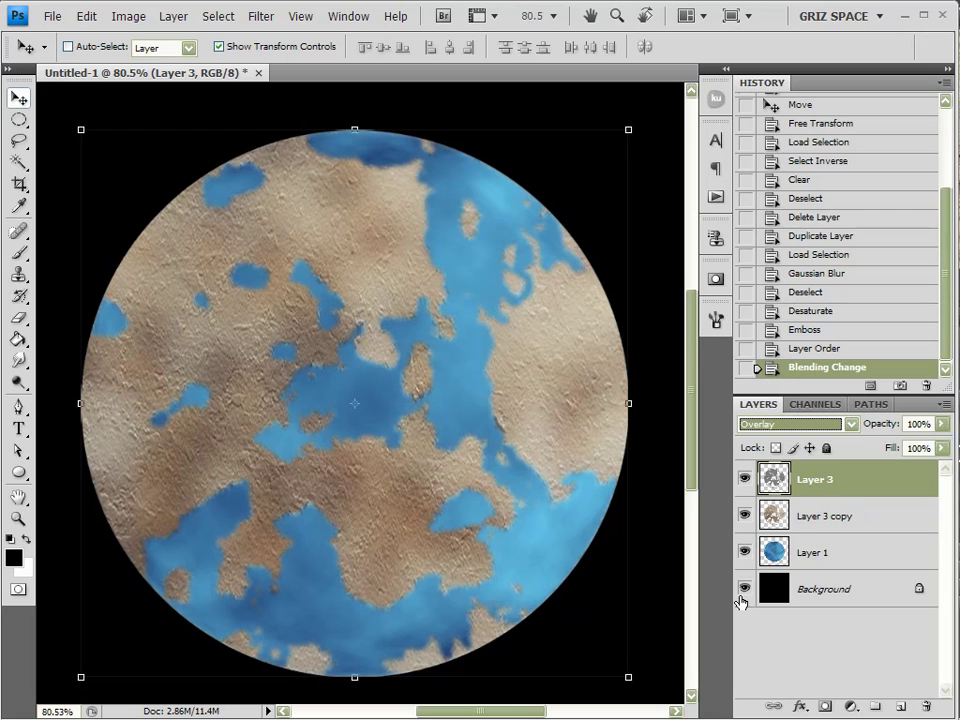
Step: Add a new layer above Layer 3 copy and set the Brush's foreground color to dark green 446843
{"action": "left_click", "coordinate": [807, 520]}
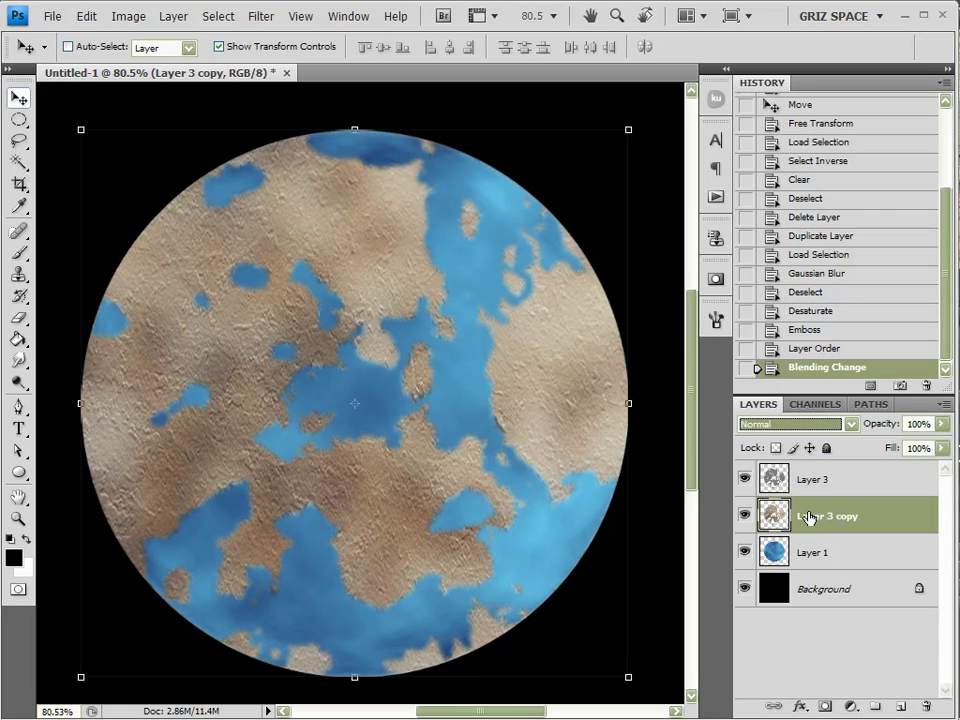
{"action": "left_click", "coordinate": [903, 707]}
{"action": "left_click", "coordinate": [18, 253]}
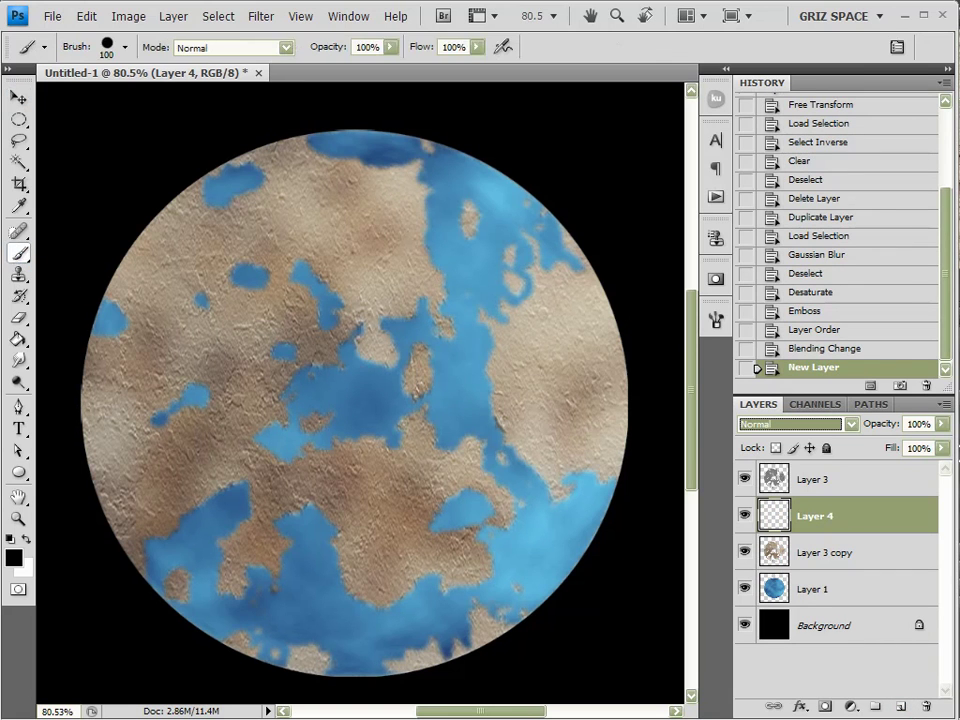
{"action": "left_click", "coordinate": [15, 562]}
{"action": "left_click", "coordinate": [673, 274]}
{"action": "mouse_move", "coordinate": [536, 257]}
{"action": "left_mouse_down"}
{"action": "mouse_move", "coordinate": [483, 253]}
{"action": "mouse_move", "coordinate": [497, 257]}
{"action": "left_mouse_up"}
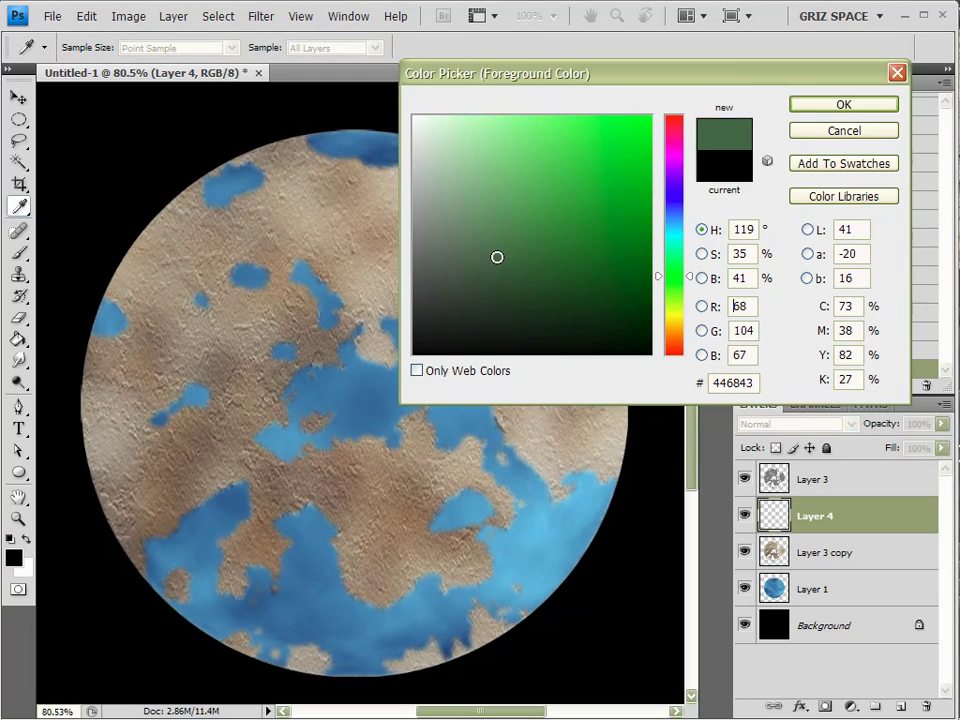
{"action": "left_click", "coordinate": [803, 104]}
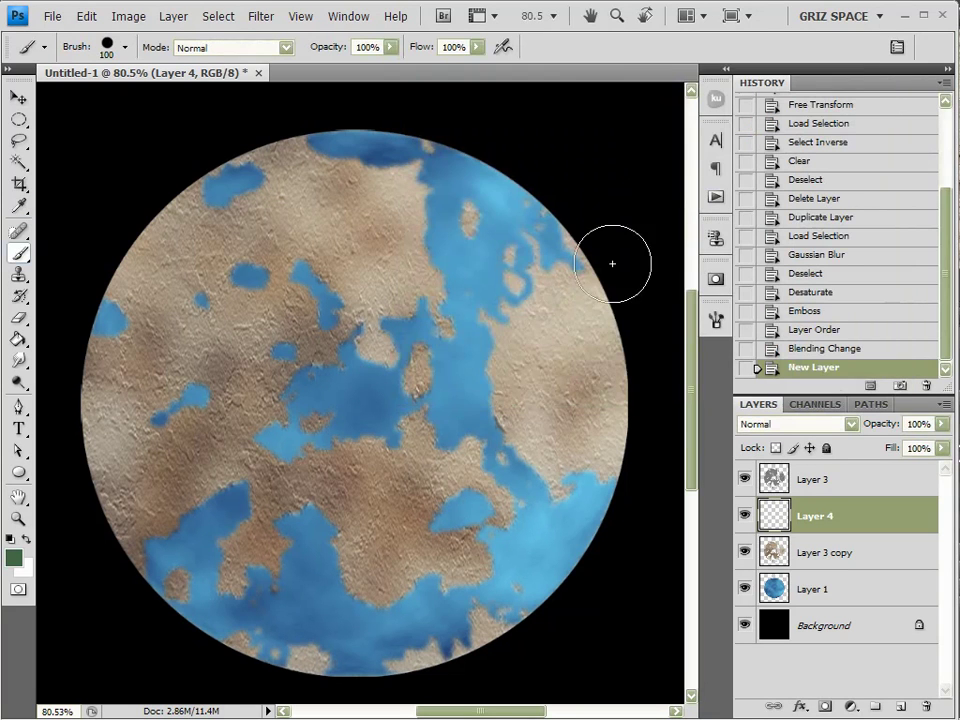
Step: Choose a soft round 27 px brush in Multiply mode at 45% opacity and load Layer 3 copy's landmasses as a selection
{"action": "left_click", "coordinate": [716, 320]}
{"action": "left_click", "coordinate": [646, 328]}
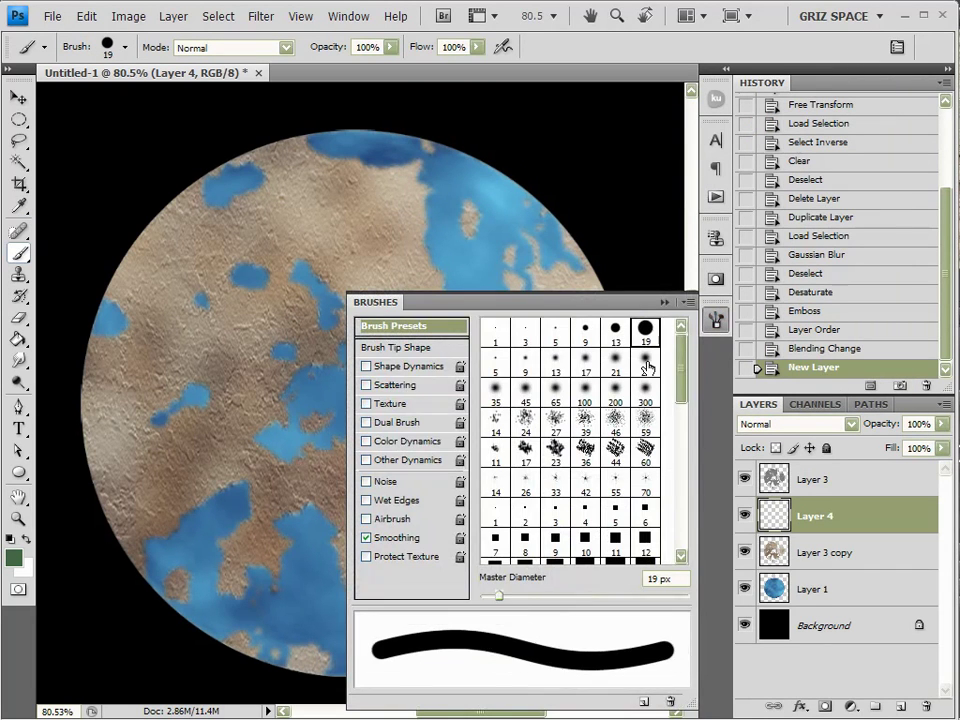
{"action": "left_click", "coordinate": [646, 362]}
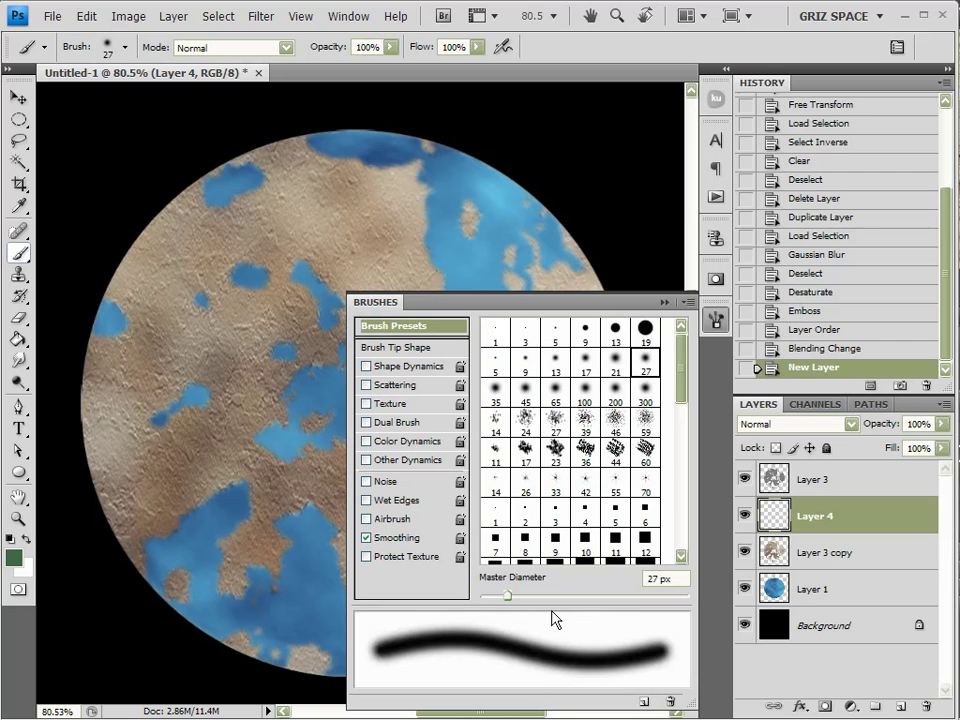
{"action": "left_click", "coordinate": [716, 320]}
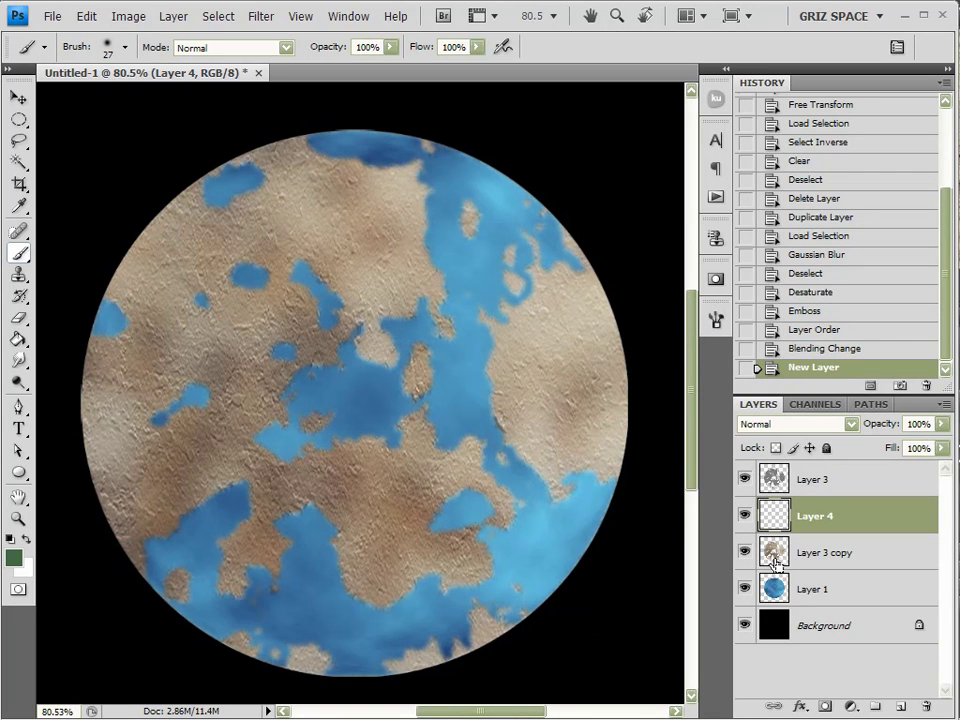
{"action": "left_click", "coordinate": [775, 553], "text": "ctrl"}
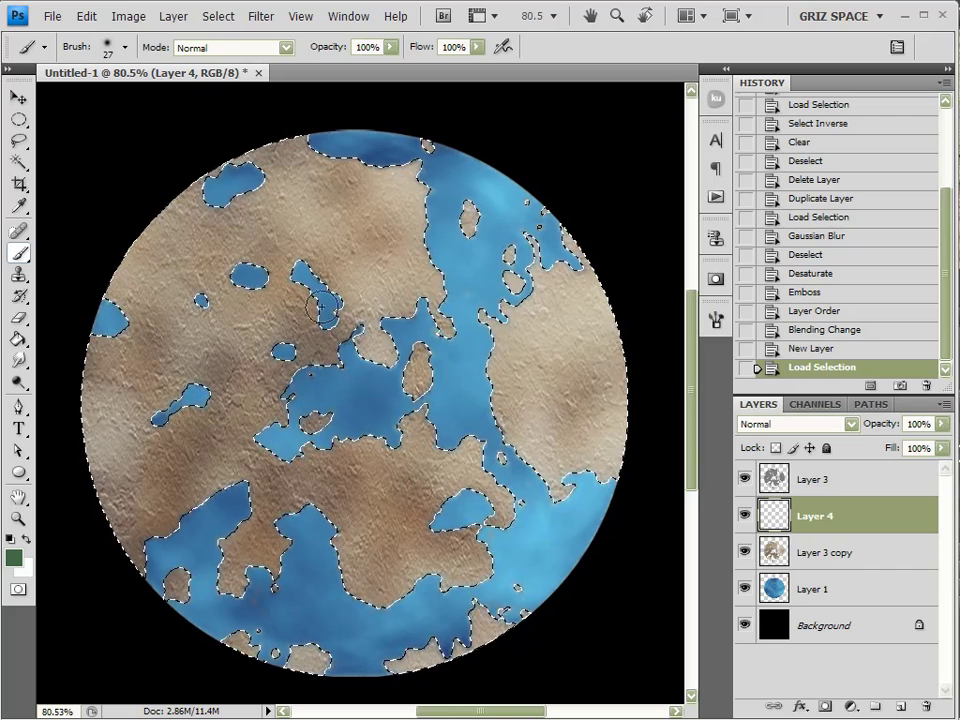
{"action": "left_click", "coordinate": [236, 50]}
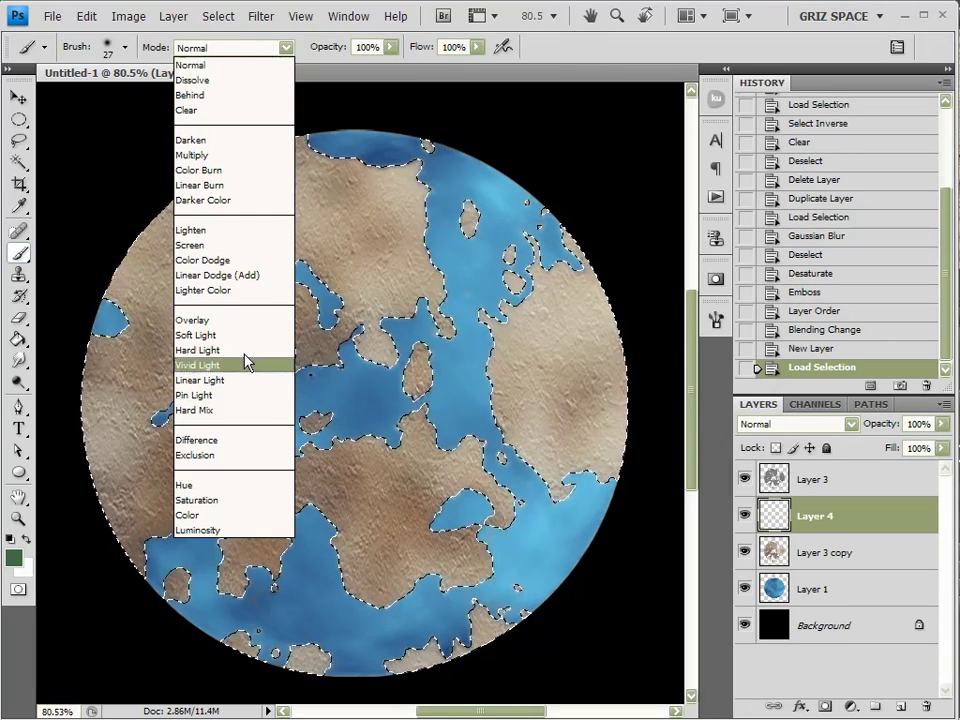
{"action": "left_click", "coordinate": [245, 155]}
{"action": "left_click", "coordinate": [390, 47]}
{"action": "left_click_drag", "start_coordinate": [392, 67], "coordinate": [339, 67]}
Step: Paint dark green vegetation over the upper-left landmass on Layer 4, using brush sizes of 40 and 50 px
{"action": "key", "text": "bracketright"}
{"action": "left_click_drag", "start_coordinate": [275, 155], "coordinate": [250, 185]}
{"action": "left_click_drag", "start_coordinate": [245, 190], "coordinate": [195, 235]}
{"action": "mouse_move", "coordinate": [170, 245]}
{"action": "left_mouse_down"}
{"action": "mouse_move", "coordinate": [129, 279]}
{"action": "mouse_move", "coordinate": [165, 295]}
{"action": "left_mouse_up"}
{"action": "mouse_move", "coordinate": [150, 320]}
{"action": "left_mouse_down"}
{"action": "mouse_move", "coordinate": [195, 311]}
{"action": "mouse_move", "coordinate": [167, 309]}
{"action": "mouse_move", "coordinate": [170, 326]}
{"action": "left_mouse_up"}
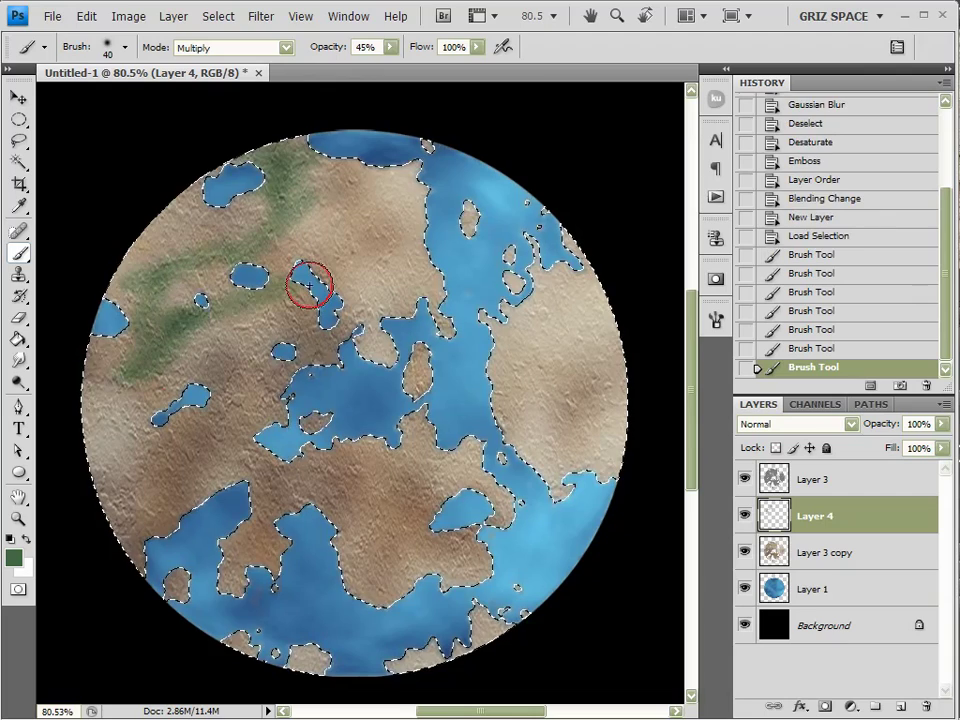
{"action": "left_click_drag", "start_coordinate": [246, 318], "coordinate": [205, 350]}
{"action": "left_click_drag", "start_coordinate": [215, 345], "coordinate": [275, 305]}
{"action": "left_click_drag", "start_coordinate": [285, 300], "coordinate": [303, 296]}
{"action": "key", "text": "bracketright"}
{"action": "left_click_drag", "start_coordinate": [168, 299], "coordinate": [201, 298]}
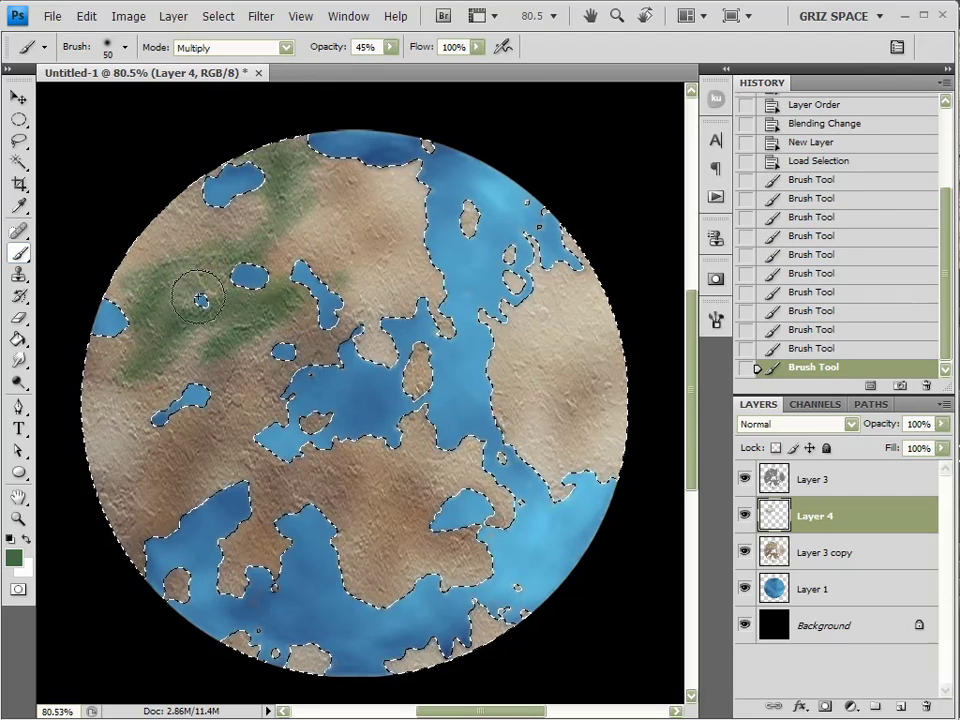
Step: Paint broad dark green patches over the islands and the remaining landmasses, enlarging the brush to 100 px
{"action": "left_click_drag", "start_coordinate": [376, 331], "coordinate": [386, 340]}
{"action": "left_click_drag", "start_coordinate": [418, 362], "coordinate": [428, 345]}
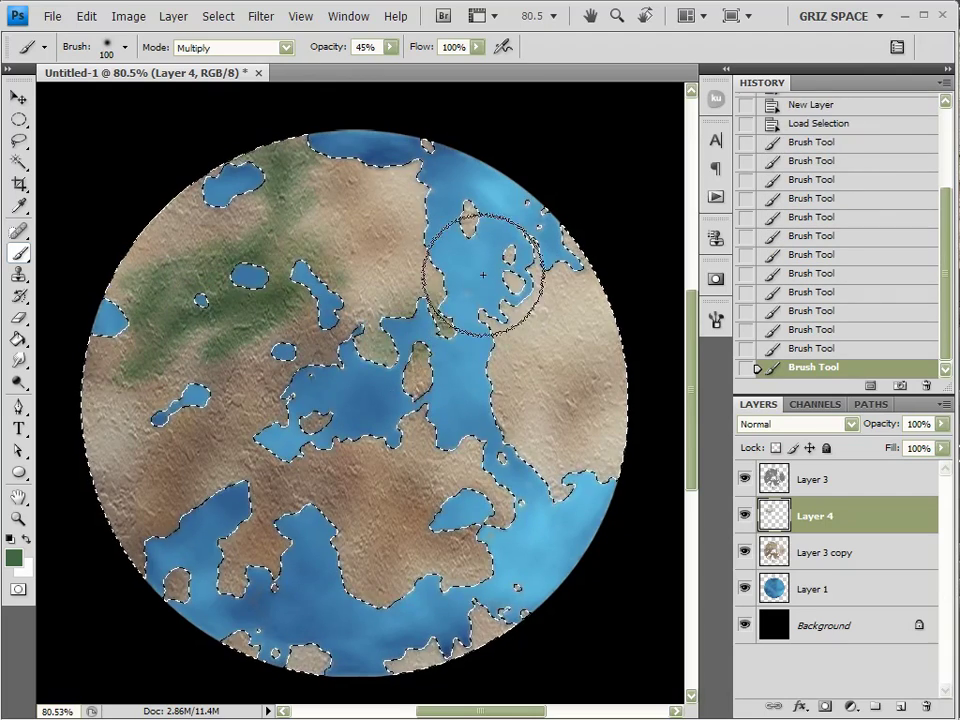
{"action": "left_click_drag", "start_coordinate": [484, 230], "coordinate": [495, 222]}
{"action": "left_click", "coordinate": [544, 274]}
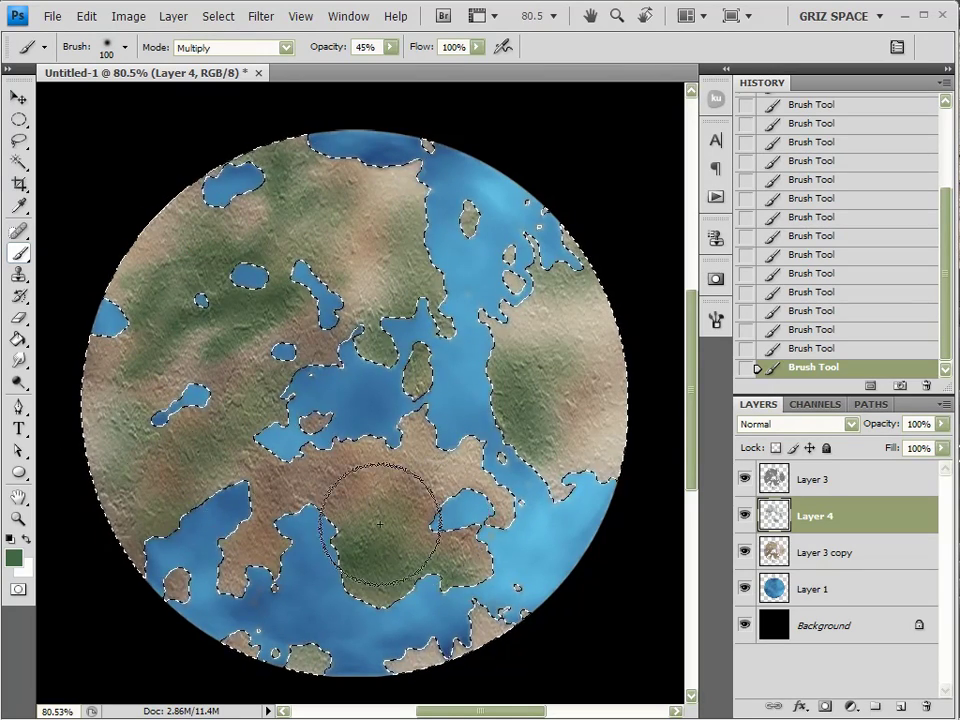
{"action": "mouse_move", "coordinate": [103, 354]}
{"action": "left_mouse_down"}
{"action": "mouse_move", "coordinate": [120, 400]}
{"action": "mouse_move", "coordinate": [98, 420]}
{"action": "mouse_move", "coordinate": [157, 244]}
{"action": "left_mouse_up"}
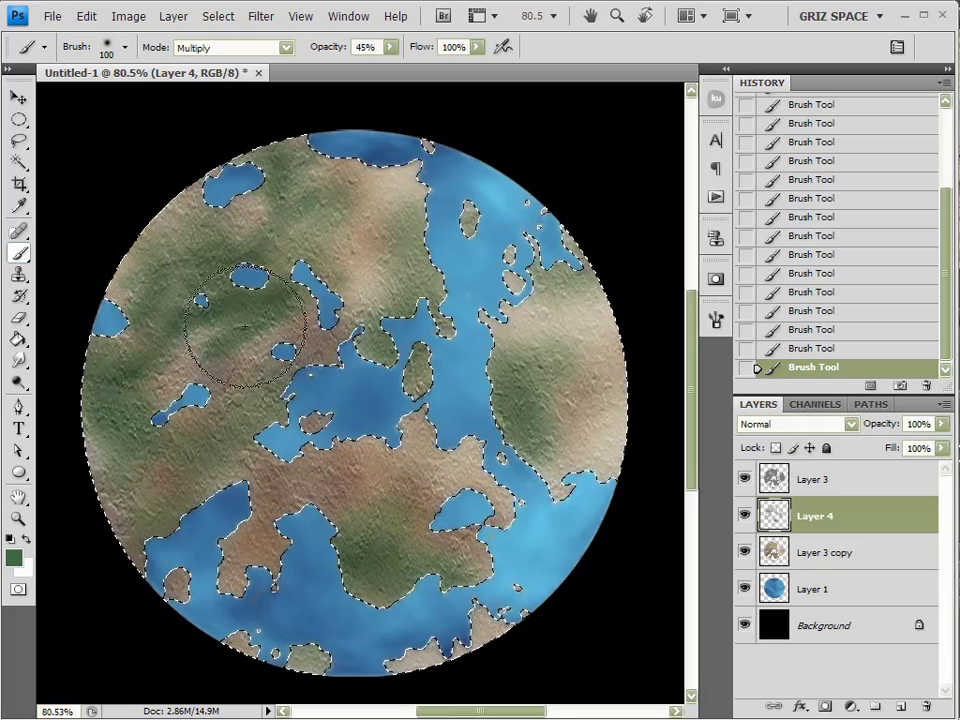
Step: Switch to lighter green 63a162 and paint patches along the edges of the landmasses with a 70 px brush
{"action": "left_click", "coordinate": [14, 555]}
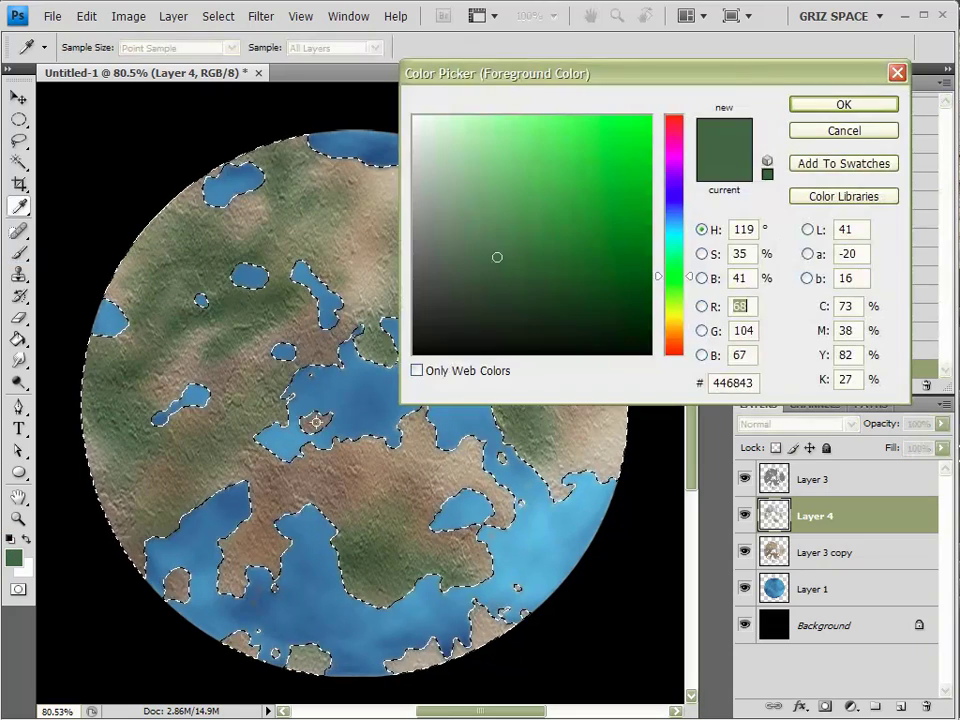
{"action": "left_click", "coordinate": [506, 204]}
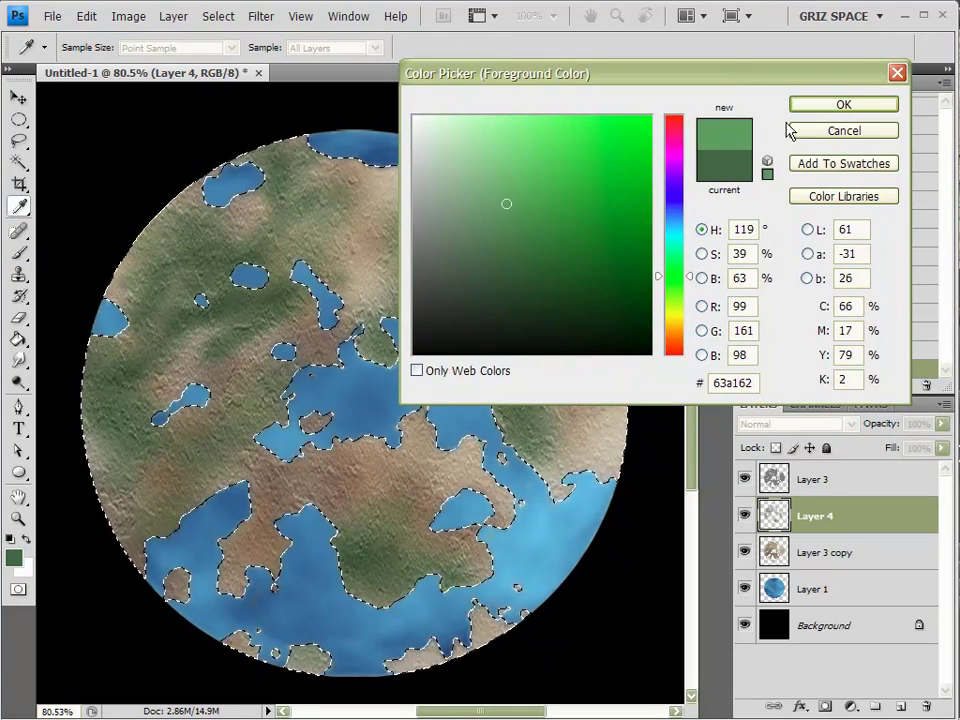
{"action": "key", "text": "Return"}
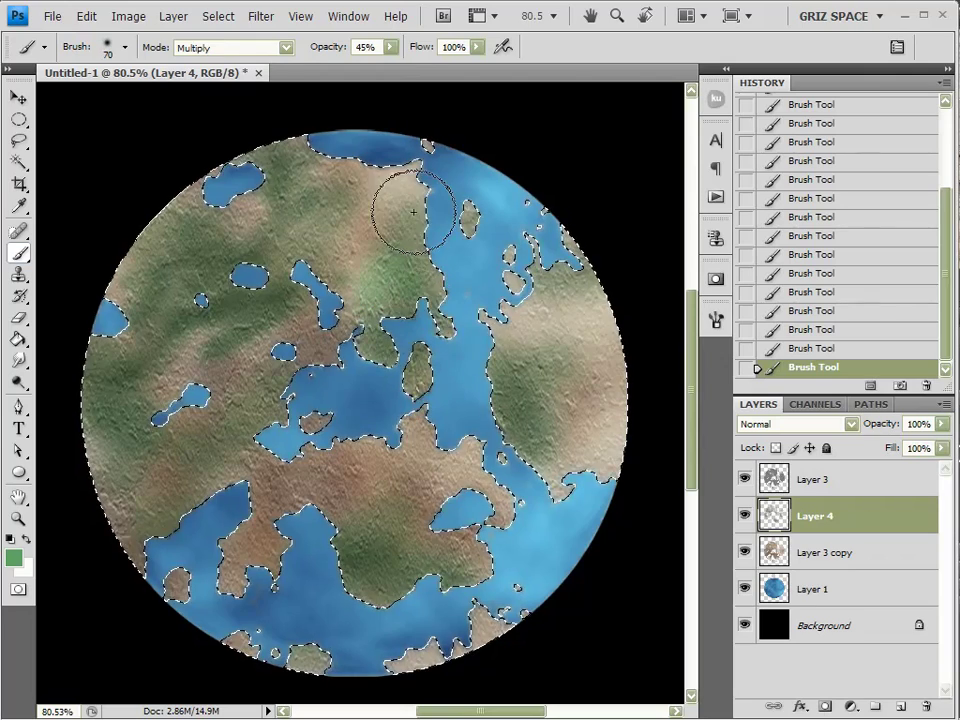
{"action": "left_click_drag", "start_coordinate": [501, 337], "coordinate": [616, 307]}
{"action": "left_click_drag", "start_coordinate": [592, 463], "coordinate": [611, 390]}
{"action": "left_click", "coordinate": [245, 531]}
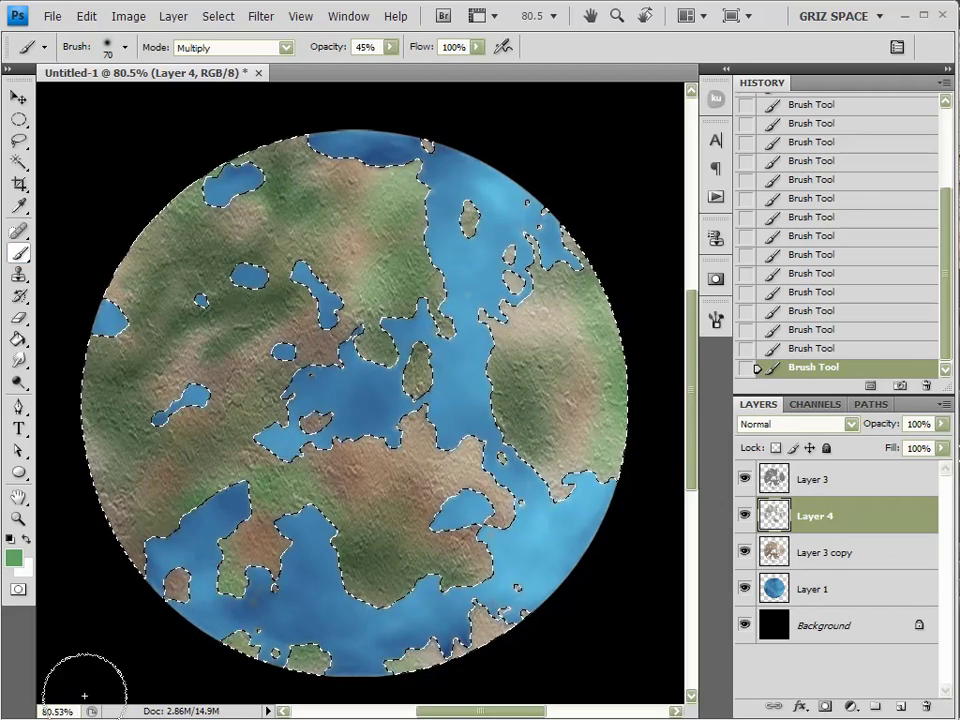
Step: Switch to olive 585b11 and paint darker patches across the landmasses with a 45 px brush
{"action": "left_click", "coordinate": [14, 557]}
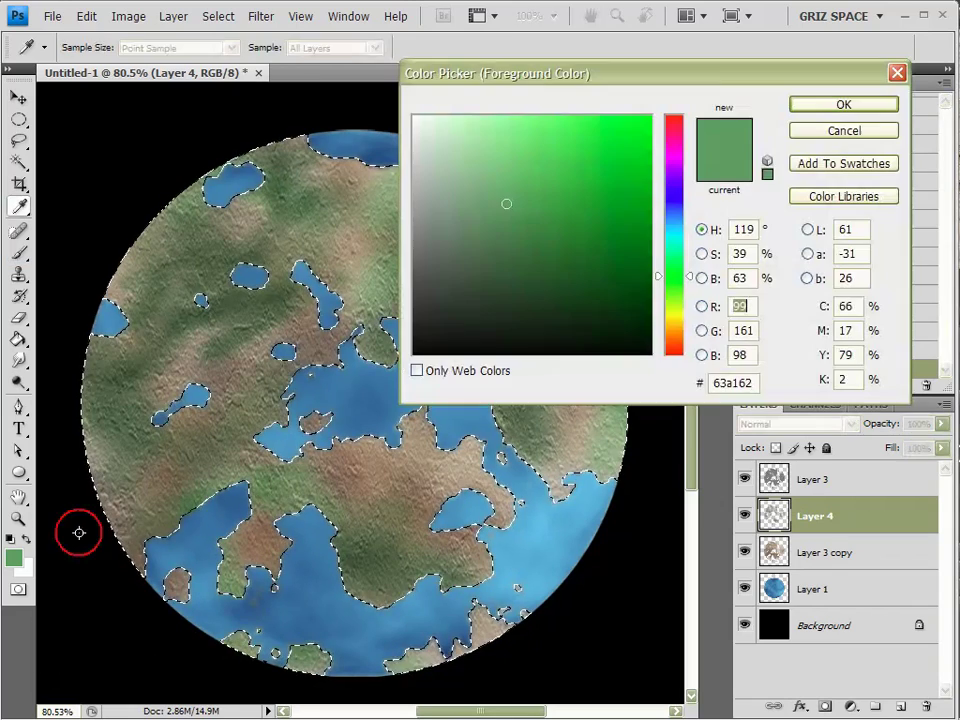
{"action": "left_click", "coordinate": [612, 269]}
{"action": "left_click_drag", "start_coordinate": [686, 274], "coordinate": [690, 315]}
{"action": "left_click", "coordinate": [800, 104]}
{"action": "key", "text": "bracketleft"}
{"action": "key", "text": "bracketleft"}
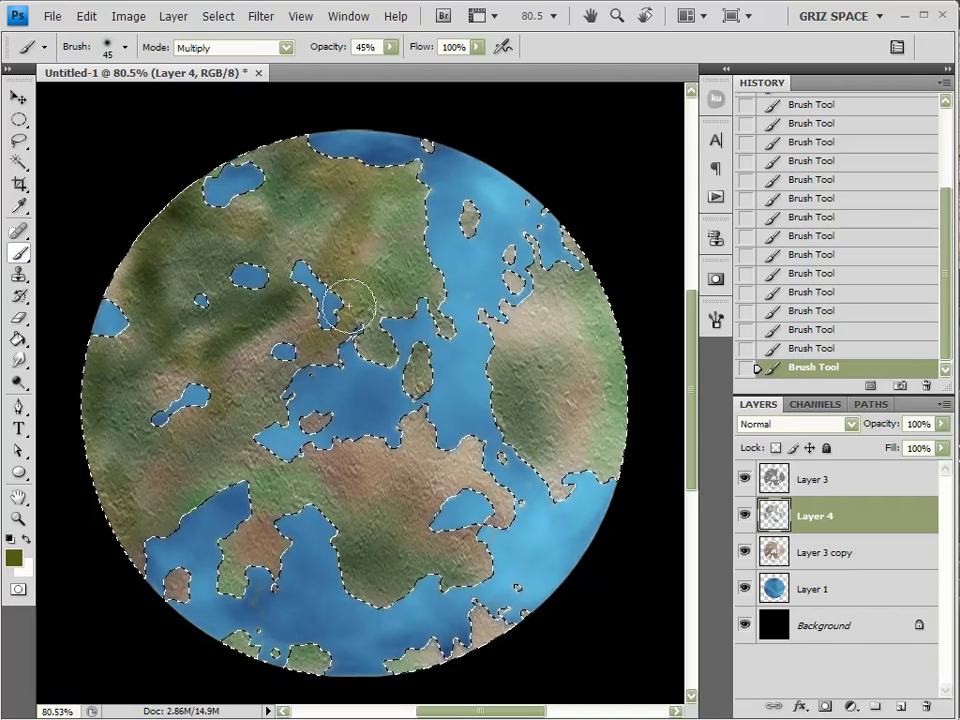
{"action": "left_click", "coordinate": [482, 195]}
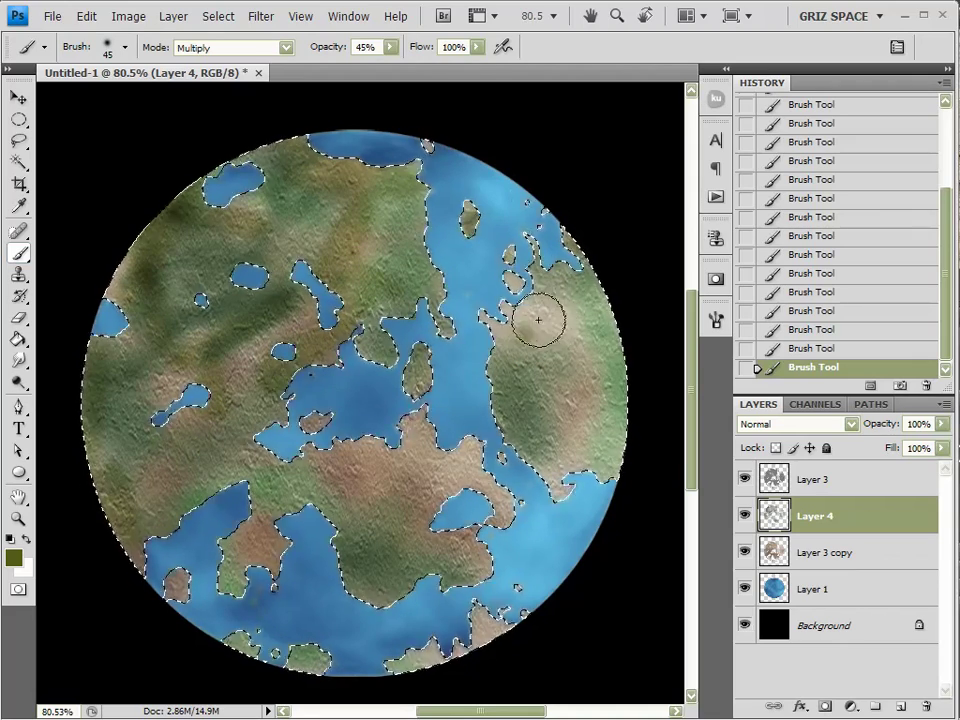
{"action": "left_click_drag", "start_coordinate": [568, 450], "coordinate": [563, 470]}
{"action": "left_click", "coordinate": [341, 495]}
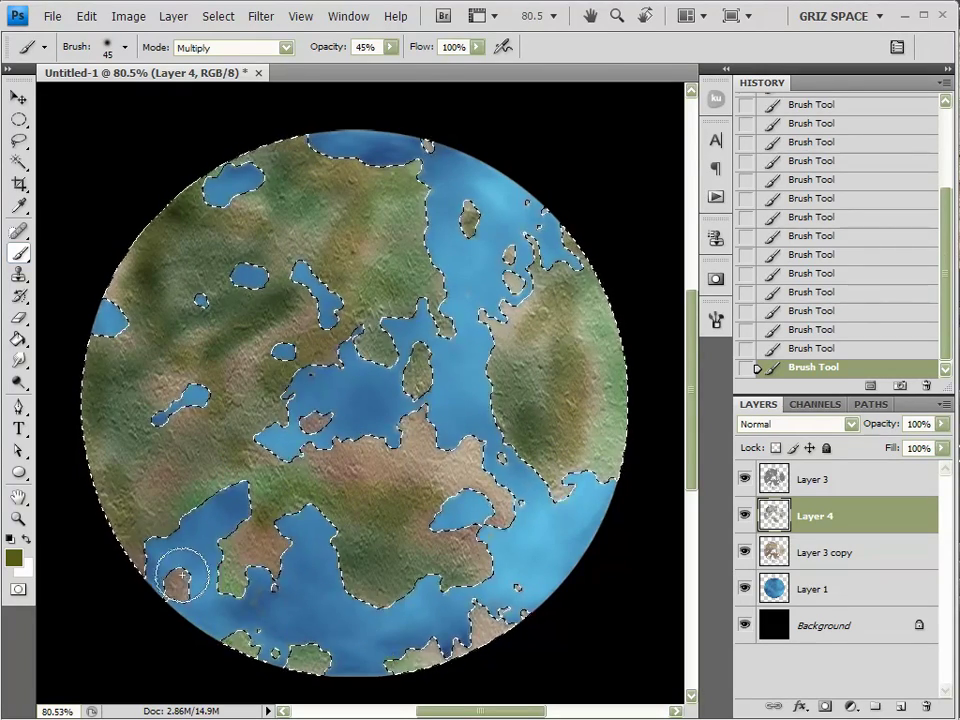
{"action": "left_click", "coordinate": [527, 270]}
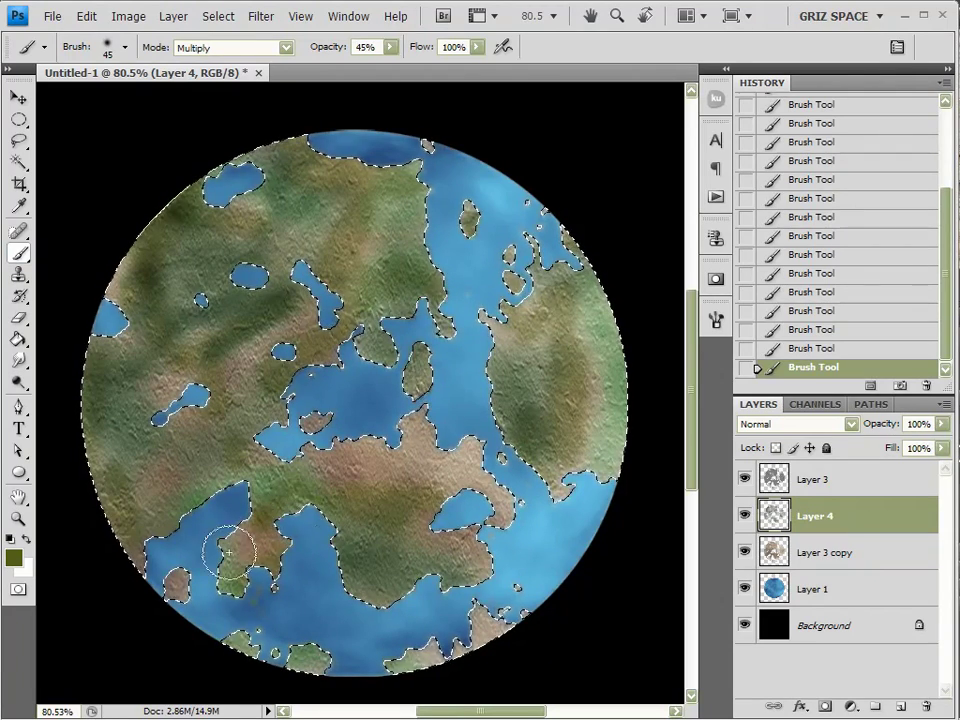
Step: Pick a light sandy tan and brush it over the landmasses, increasing the brush size to 80 px
{"action": "left_click", "coordinate": [13, 557]}
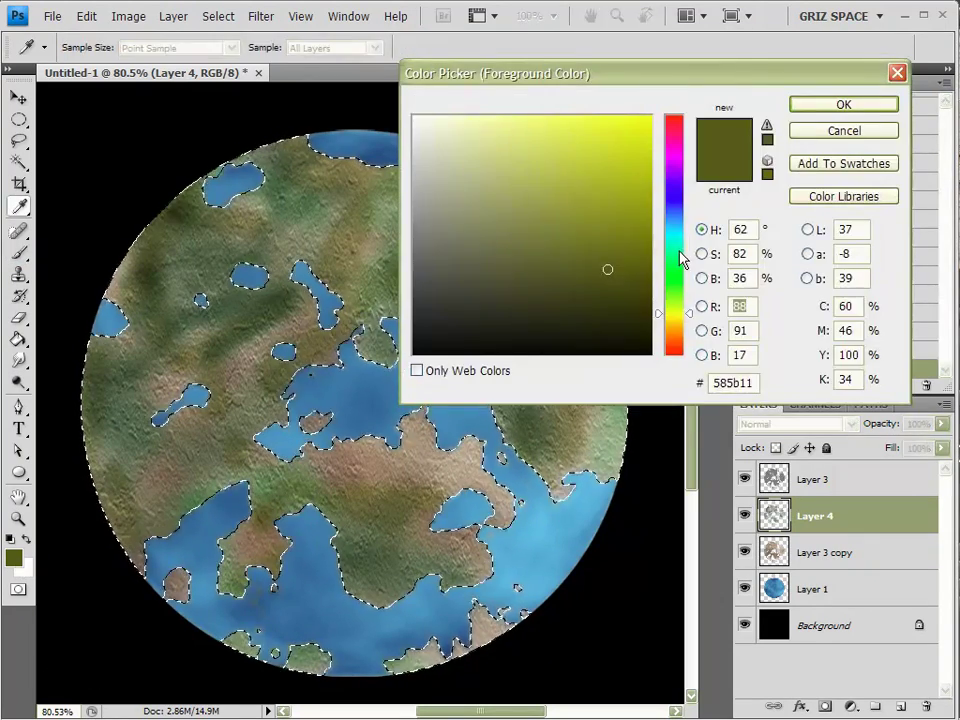
{"action": "left_click_drag", "start_coordinate": [688, 318], "coordinate": [688, 324]}
{"action": "left_click", "coordinate": [479, 154]}
{"action": "mouse_move", "coordinate": [479, 154]}
{"action": "left_mouse_down"}
{"action": "mouse_move", "coordinate": [461, 165]}
{"action": "mouse_move", "coordinate": [482, 165]}
{"action": "left_mouse_up"}
{"action": "left_click", "coordinate": [865, 110]}
{"action": "key", "text": "b"}
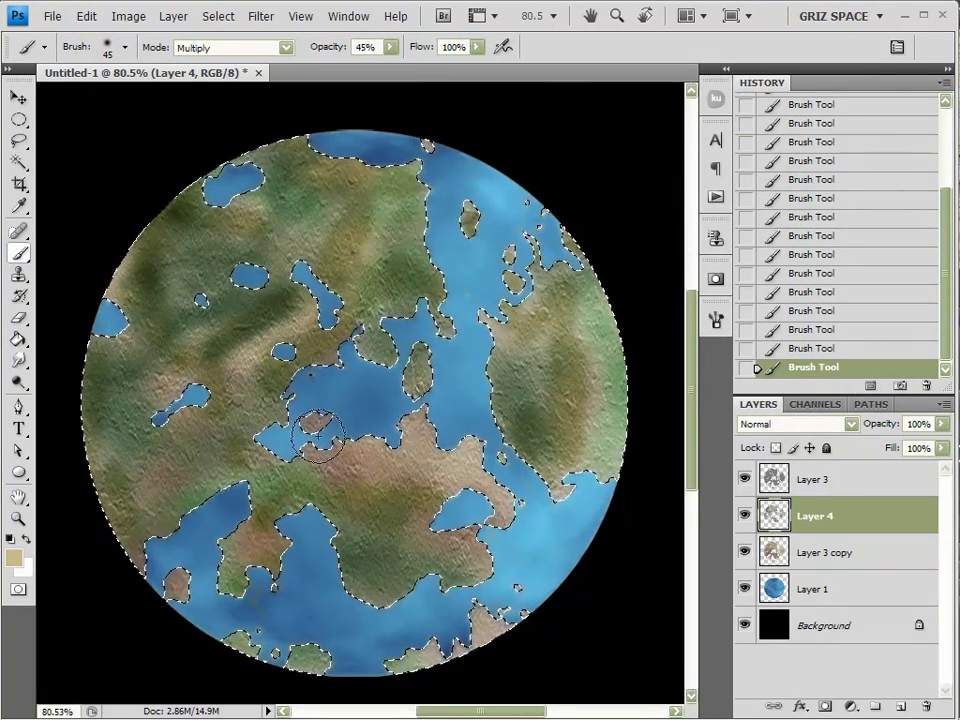
{"action": "key", "text": "bracketright"}
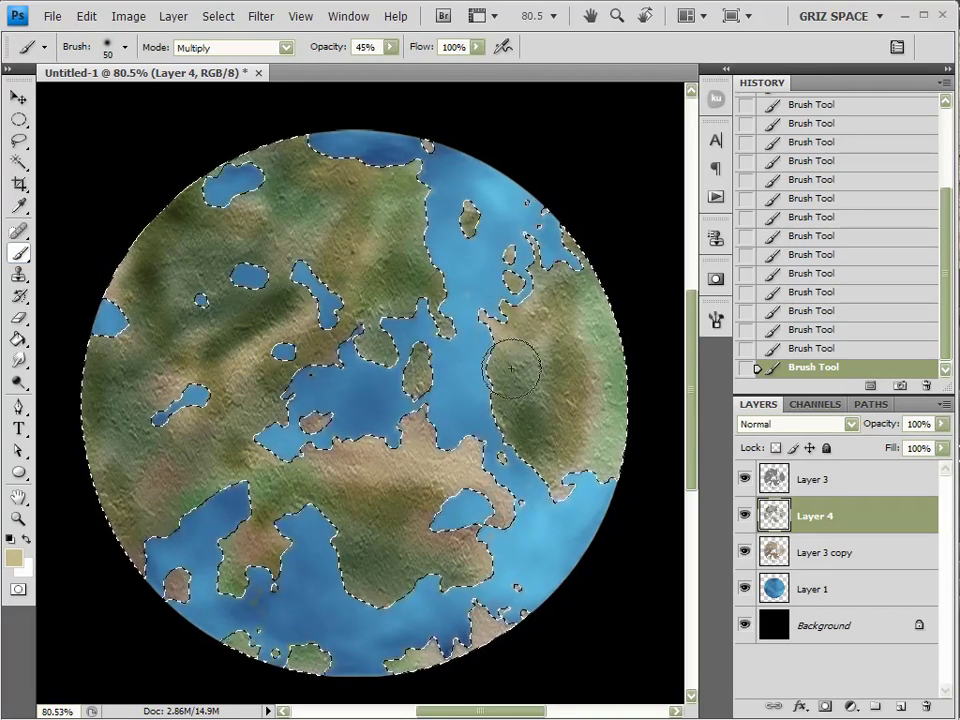
{"action": "key", "text": "bracketright"}
{"action": "key", "text": "bracketright"}
{"action": "key", "text": "bracketright"}
{"action": "left_click", "coordinate": [533, 285]}
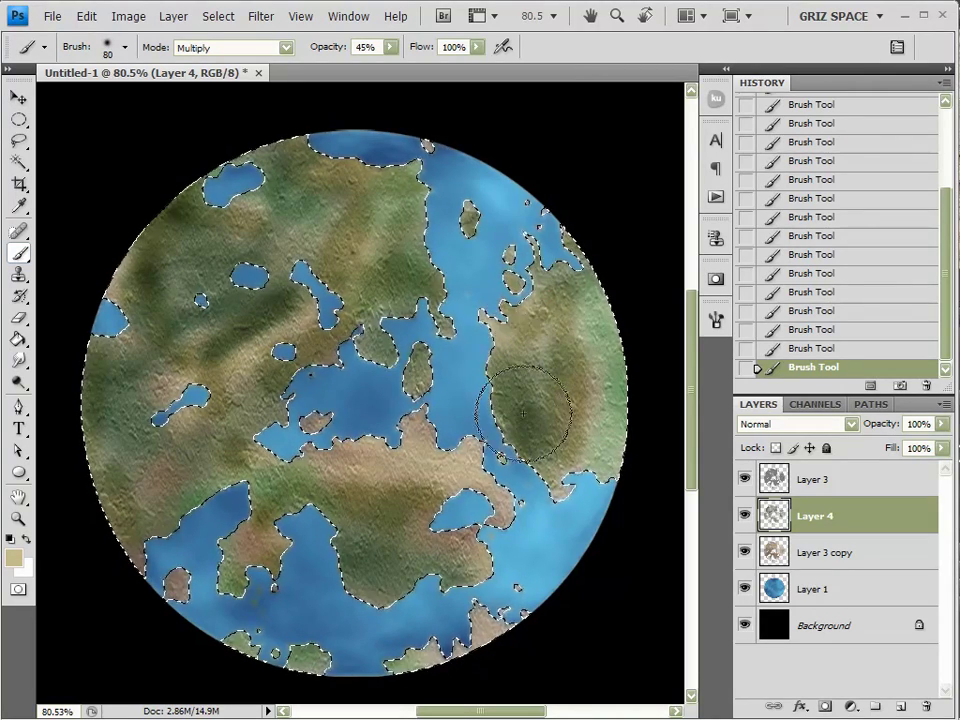
{"action": "left_click", "coordinate": [18, 96]}
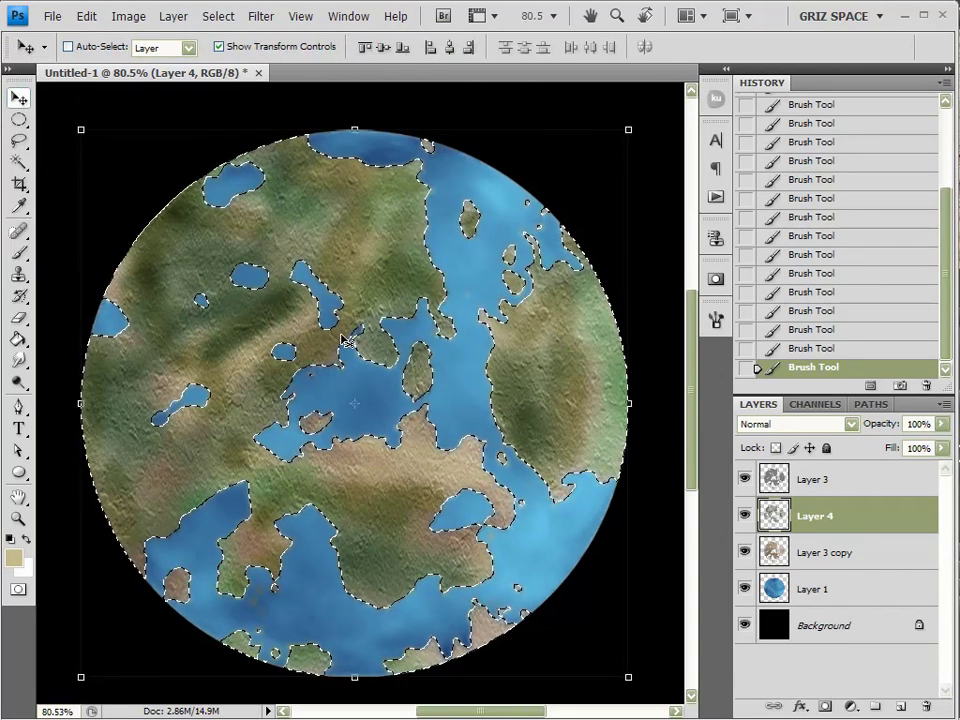
{"action": "key", "text": "ctrl+d"}
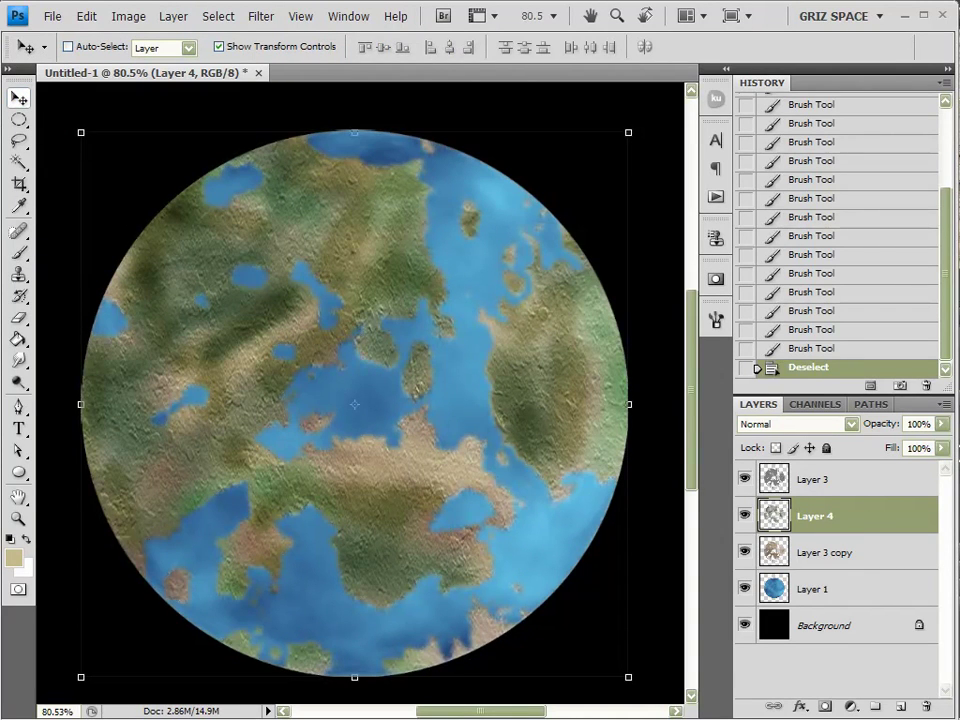
{"action": "left_click", "coordinate": [823, 350]}
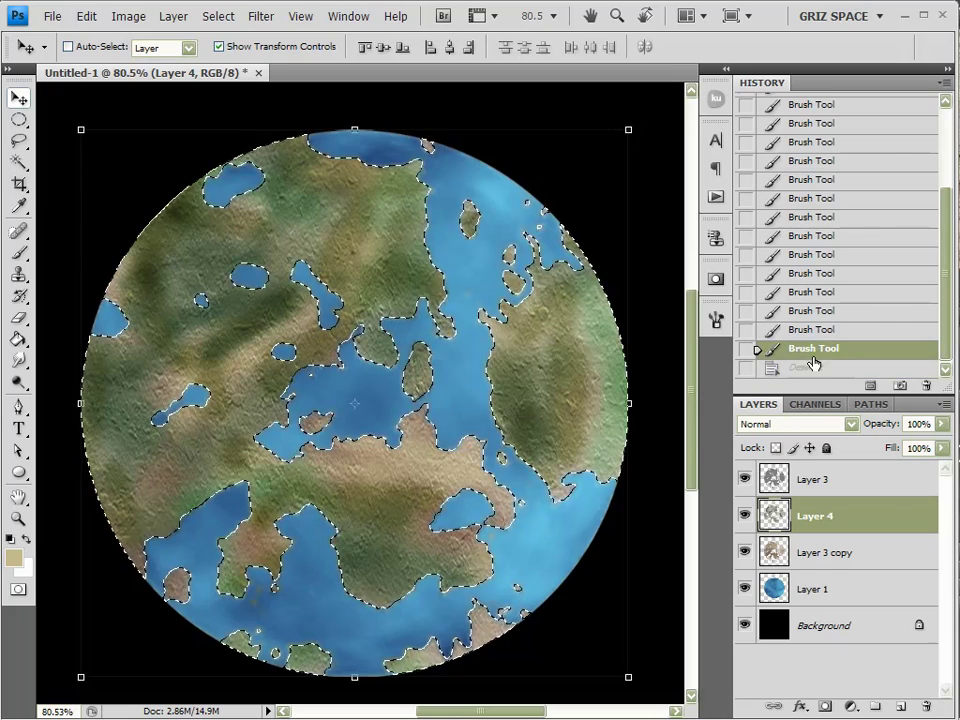
Step: Soften the painted land colours on Layer 4 with a Gaussian Blur of 19.5 pixels radius and clear the selection
{"action": "left_click", "coordinate": [259, 17]}
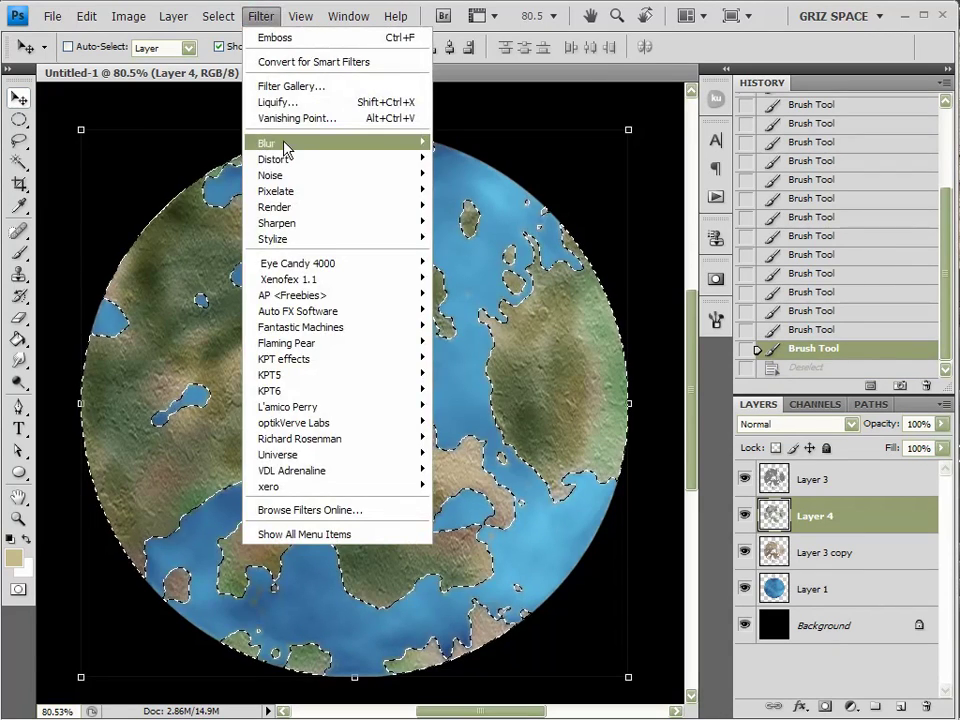
{"action": "mouse_move", "coordinate": [285, 147]}
{"action": "left_click", "coordinate": [489, 160]}
{"action": "left_click_drag", "start_coordinate": [883, 324], "coordinate": [911, 334]}
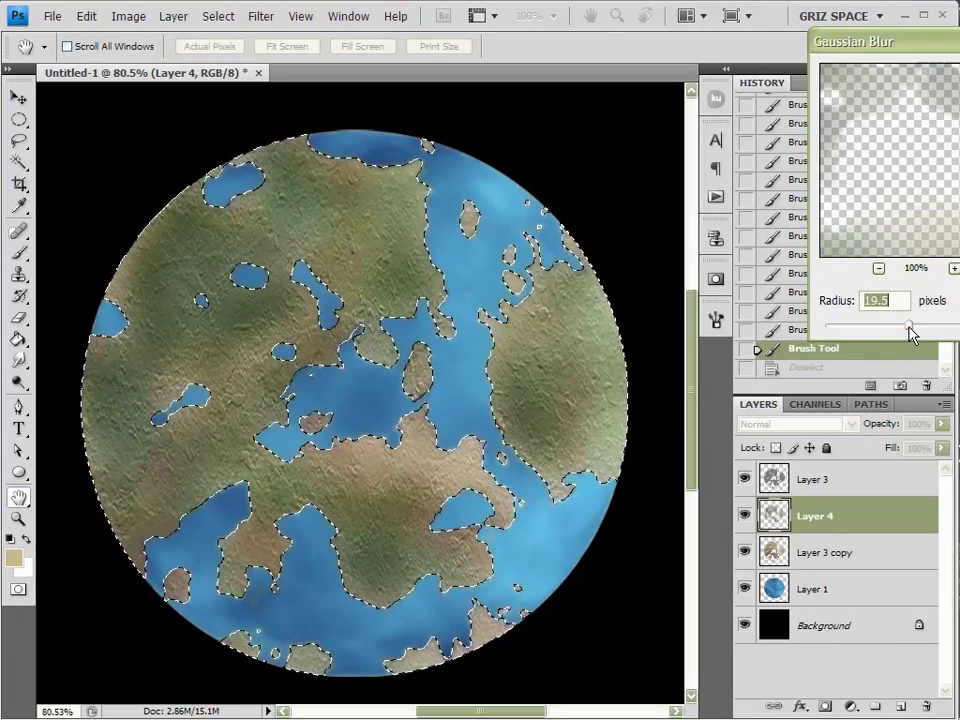
{"action": "key", "text": "Return"}
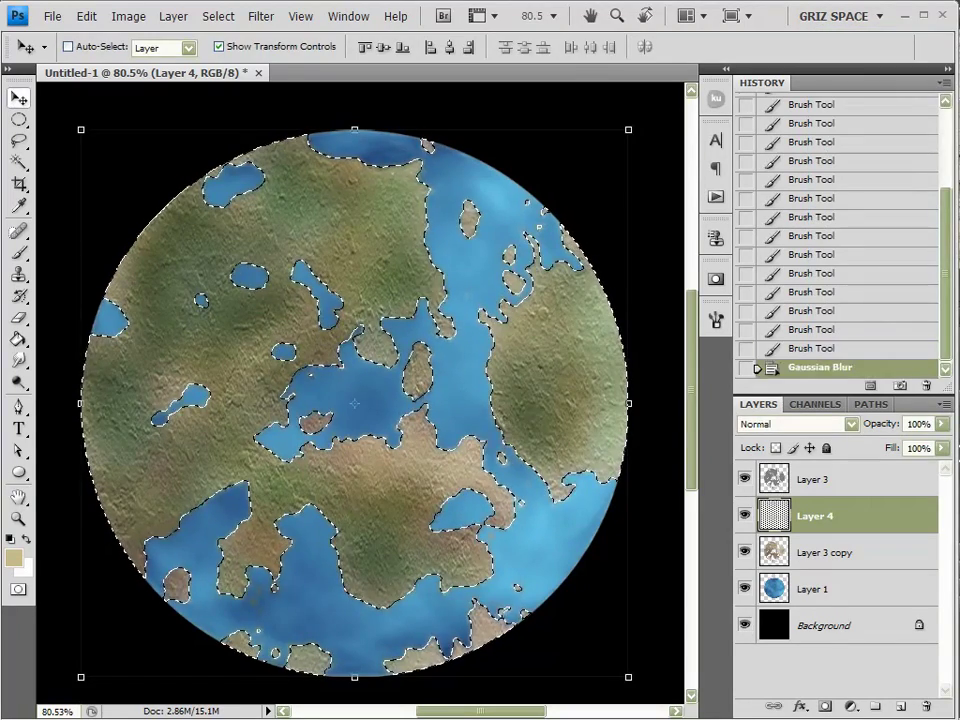
{"action": "key", "text": "ctrl+d"}
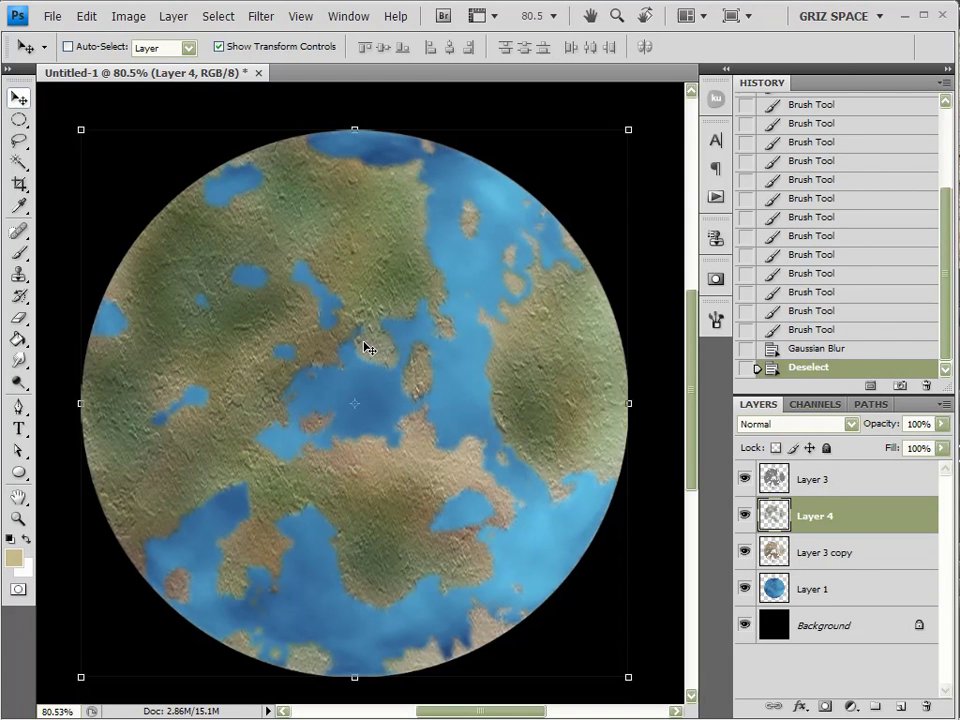
Step: Merge Layer 3, Layer 4 and Layer 3 copy into a single landmass layer
{"action": "left_click", "coordinate": [805, 479]}
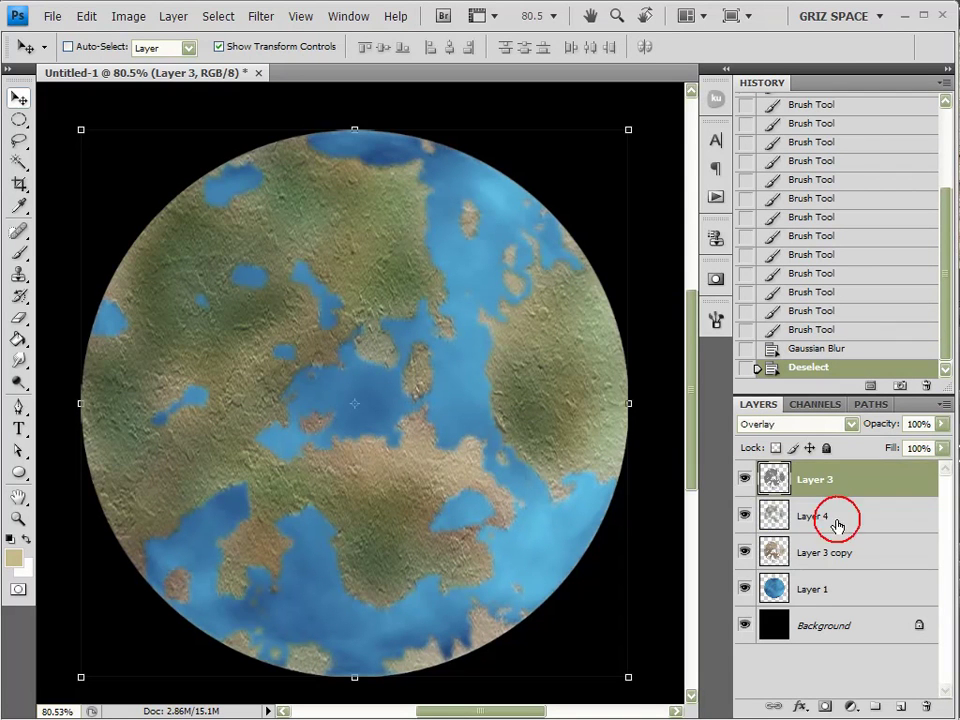
{"action": "left_click", "coordinate": [831, 553], "text": "shift"}
{"action": "right_click", "coordinate": [835, 553]}
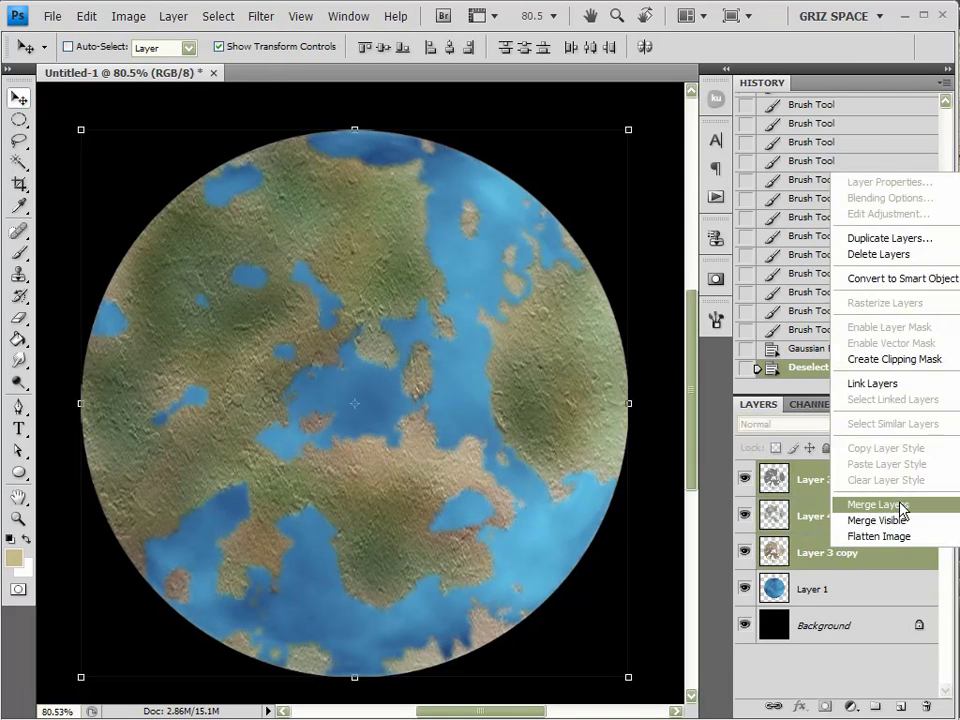
{"action": "left_click", "coordinate": [903, 505]}
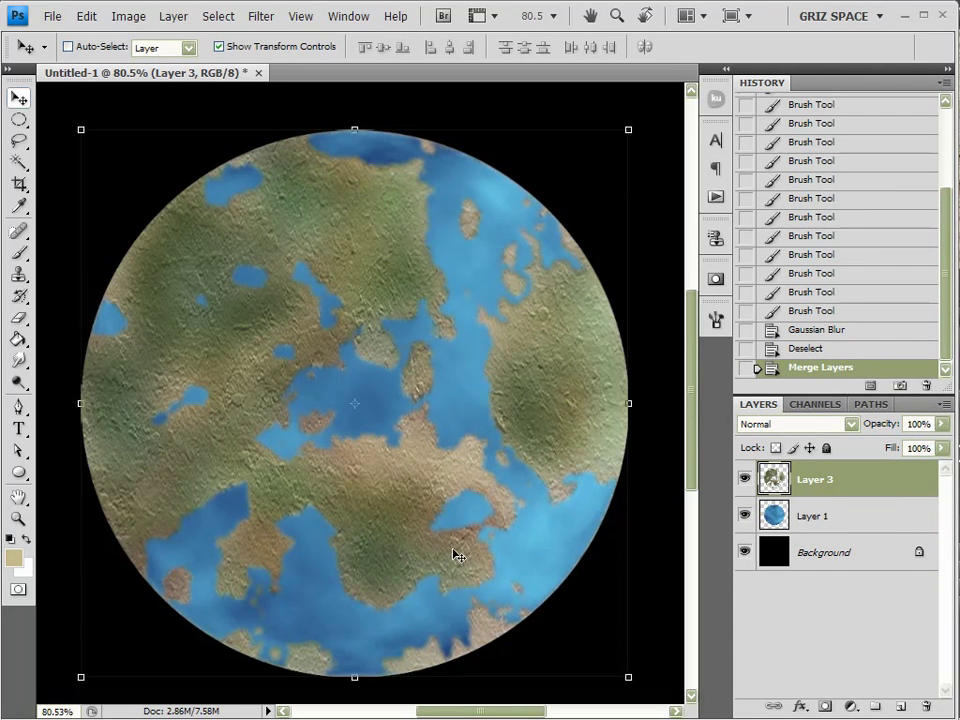
Step: Add a Bevel and Emboss effect to the merged landmass layer with the Chisel Hard technique
{"action": "key", "text": "h"}
{"action": "double_click", "coordinate": [909, 488]}
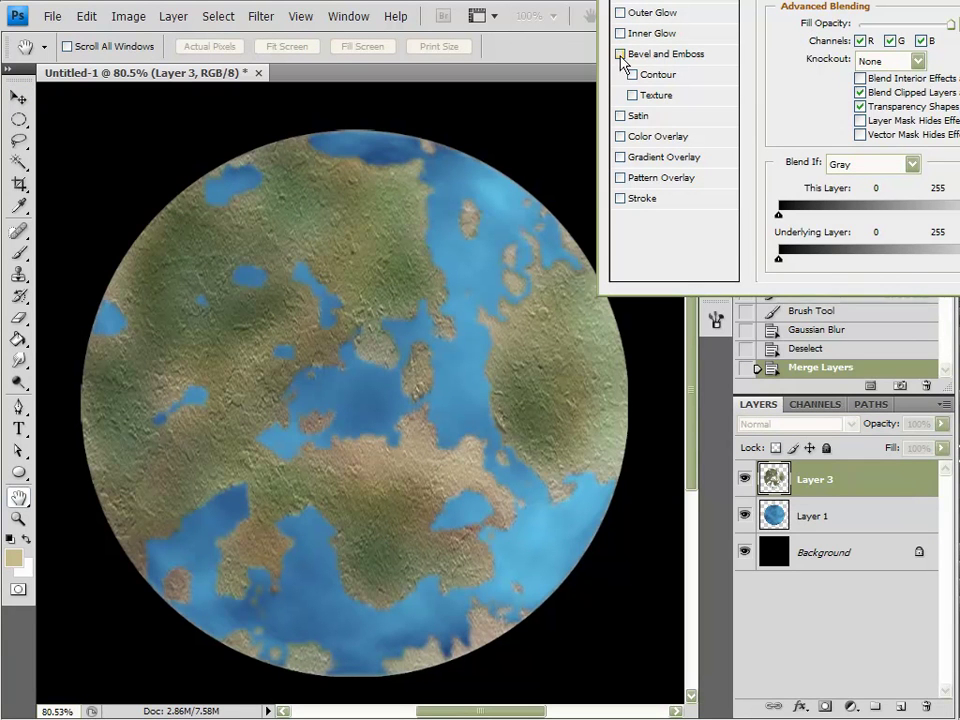
{"action": "left_click", "coordinate": [655, 58]}
{"action": "left_click", "coordinate": [656, 55]}
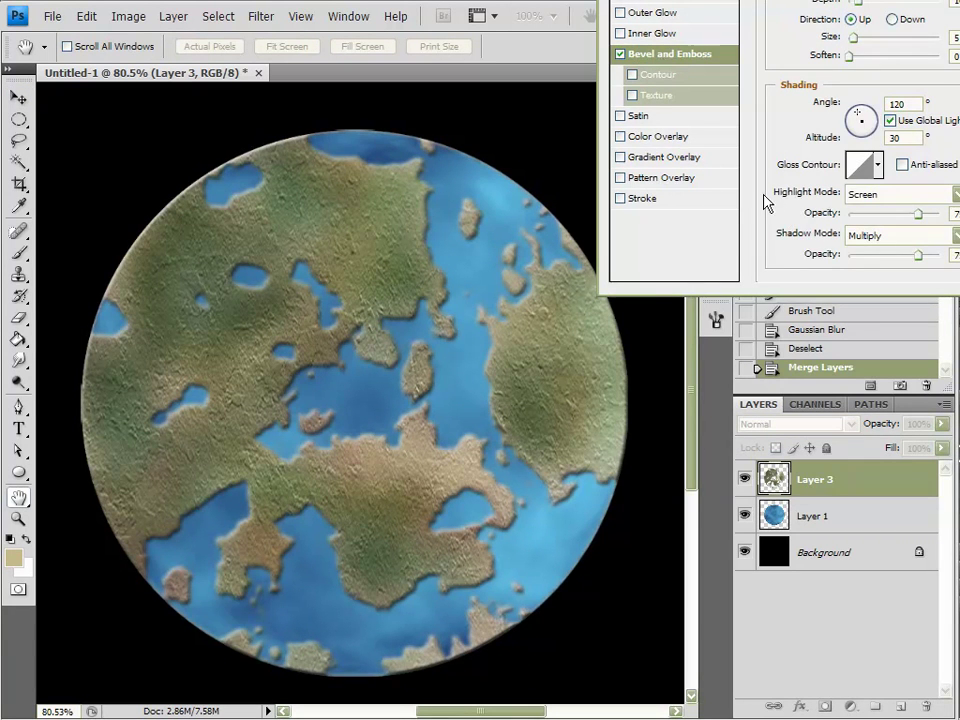
{"action": "left_click", "coordinate": [882, 0]}
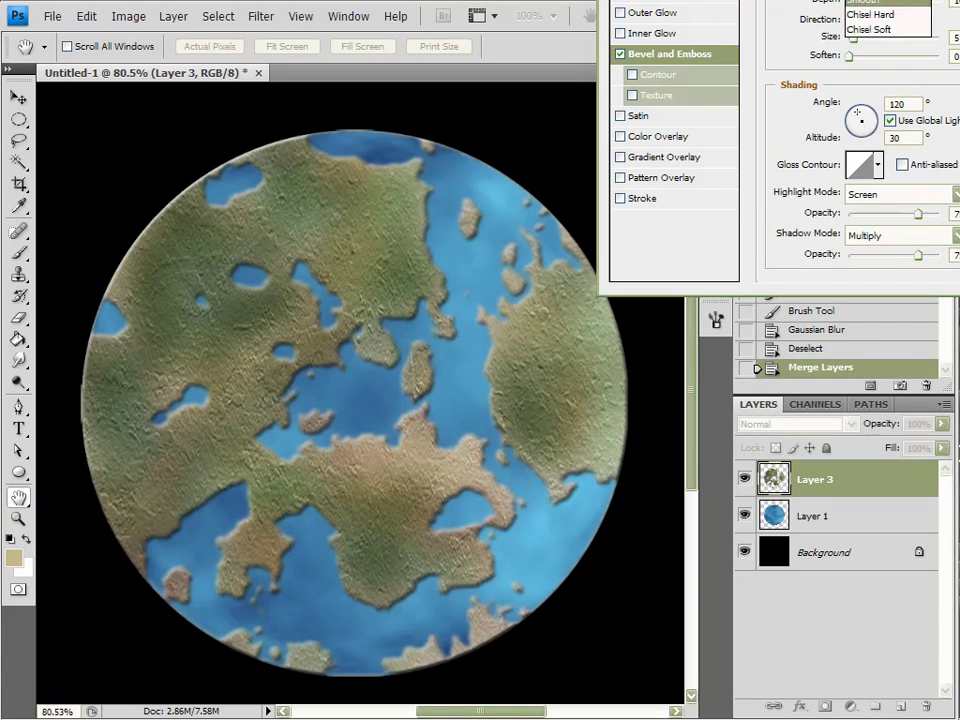
{"action": "left_click", "coordinate": [882, 16]}
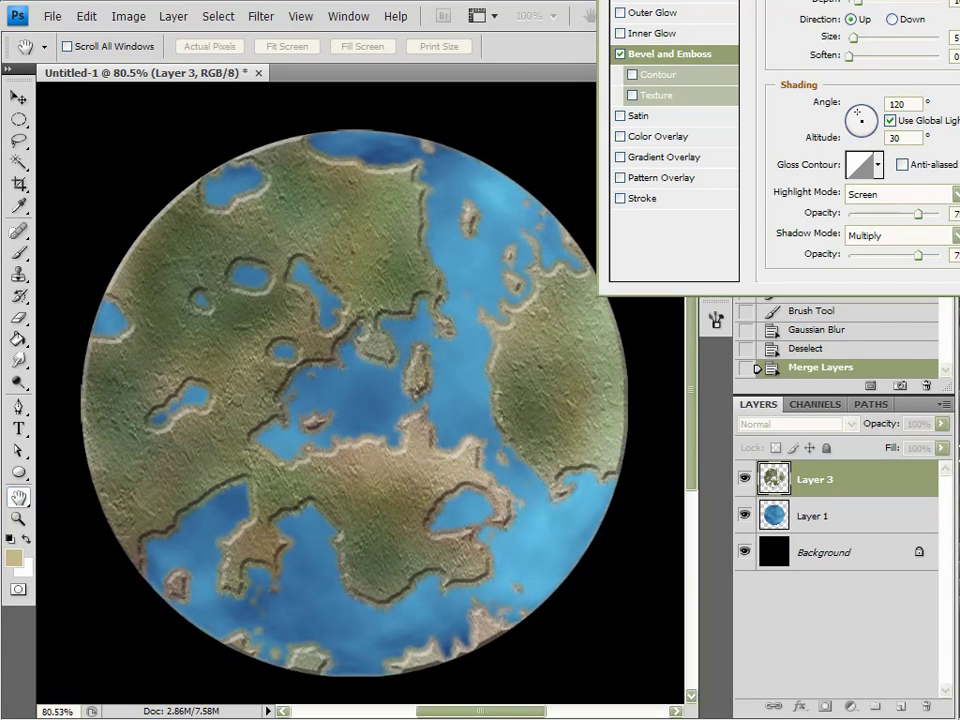
Step: Try the different bevel styles on the landmasses and settle on Outer Bevel
{"action": "left_click", "coordinate": [900, 0]}
{"action": "left_click", "coordinate": [880, 0]}
{"action": "key", "text": "Down"}
{"action": "key", "text": "Down"}
{"action": "key", "text": "Down"}
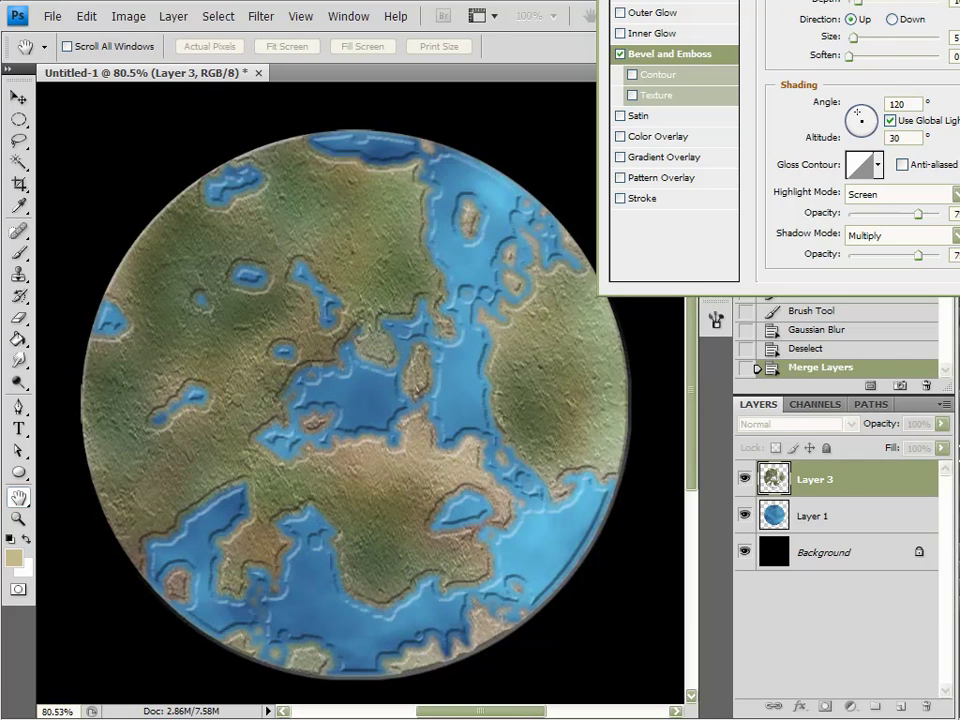
{"action": "key", "text": "Down"}
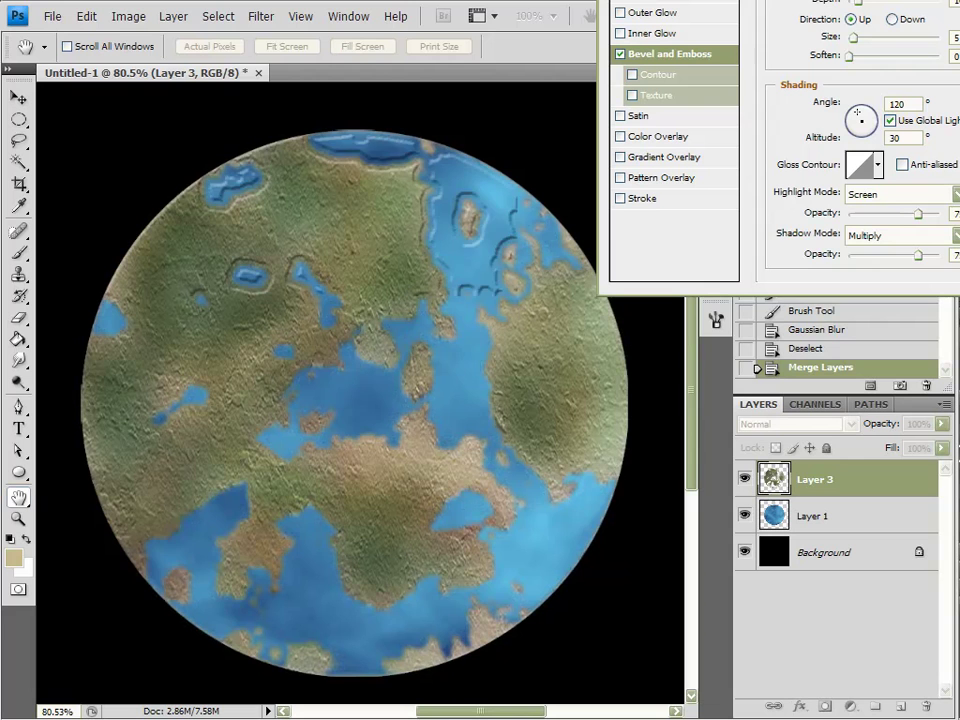
{"action": "key", "text": "Up"}
{"action": "key", "text": "Up"}
{"action": "key", "text": "Up"}
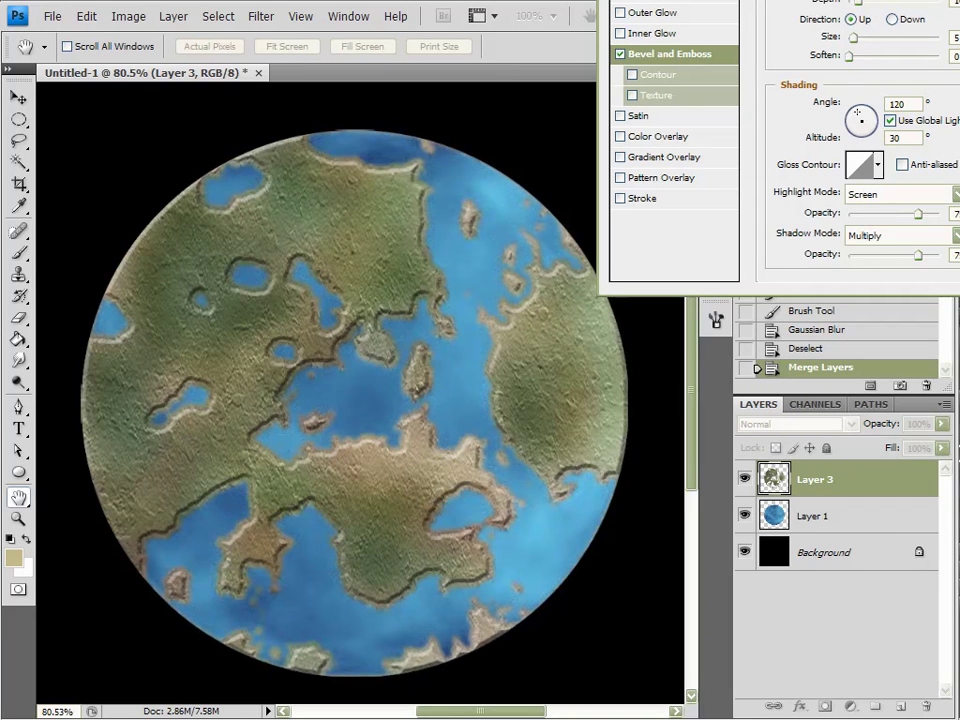
{"action": "key", "text": "Up"}
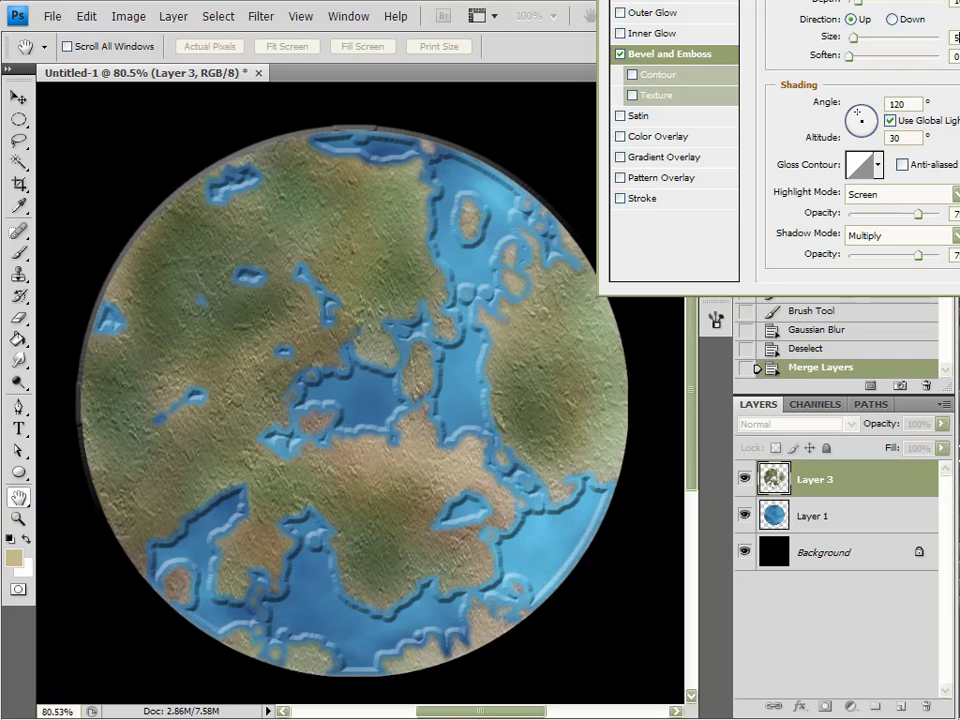
Step: Set the outer bevel's technique to Smooth and its size to 1 px
{"action": "left_click_drag", "start_coordinate": [900, 0], "coordinate": [884, 0]}
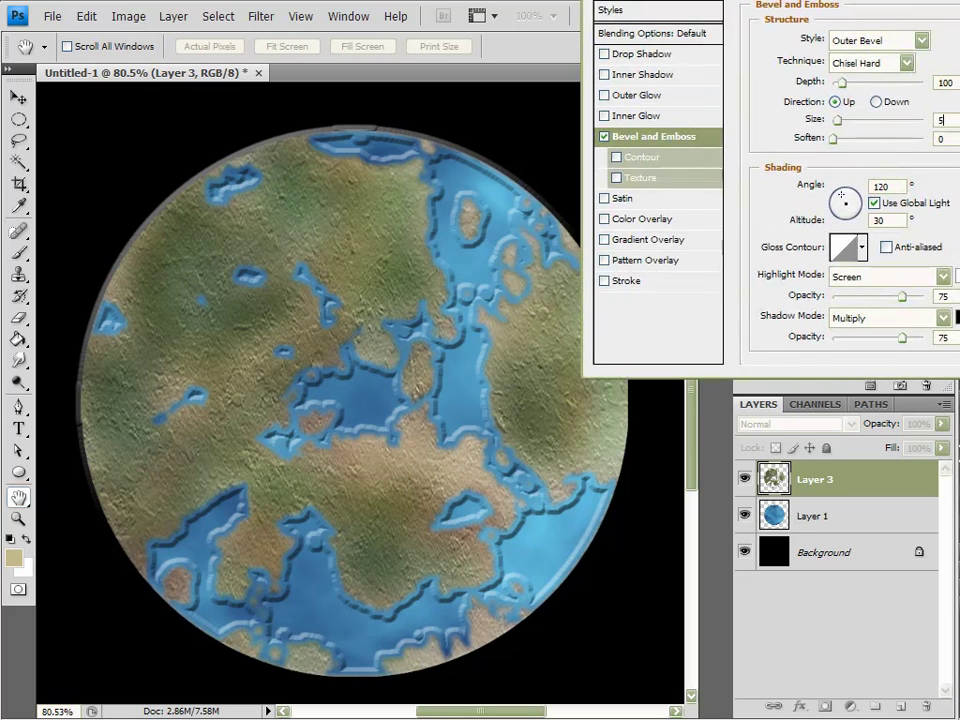
{"action": "key", "text": "Down"}
{"action": "key", "text": "Down"}
{"action": "key", "text": "Down"}
{"action": "key", "text": "Down"}
{"action": "key", "text": "Down"}
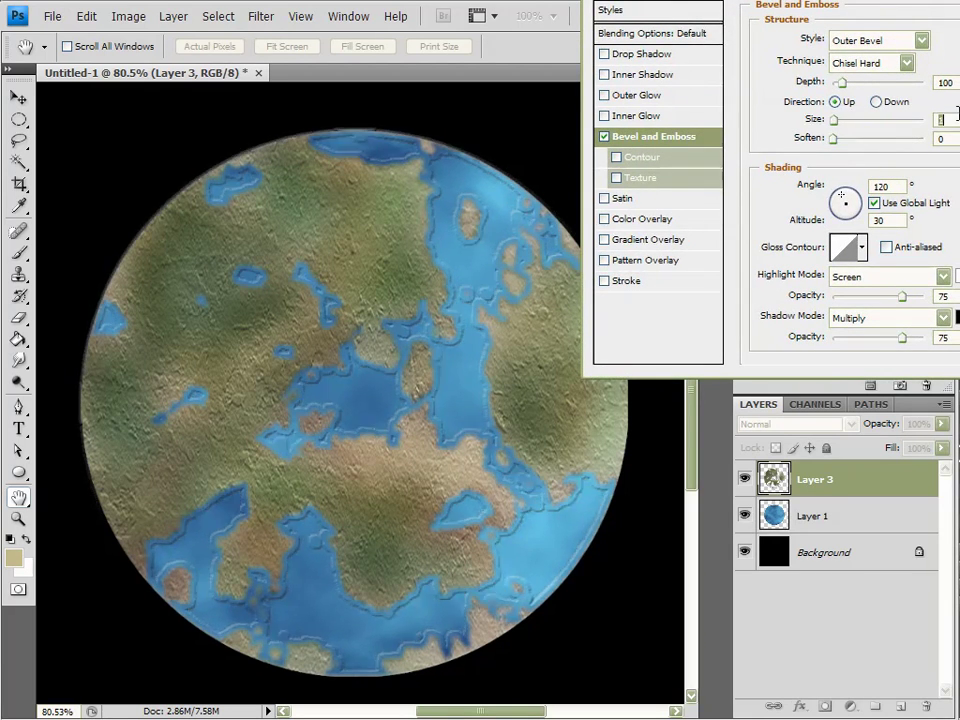
{"action": "left_click", "coordinate": [860, 63]}
{"action": "left_click", "coordinate": [866, 82]}
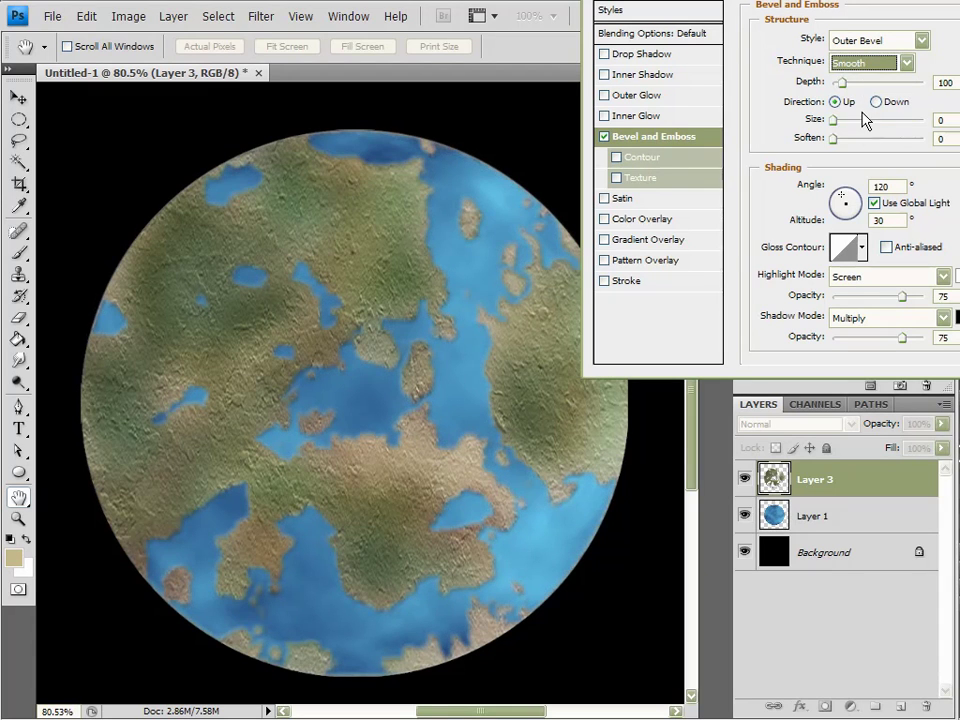
{"action": "key", "text": "Up"}
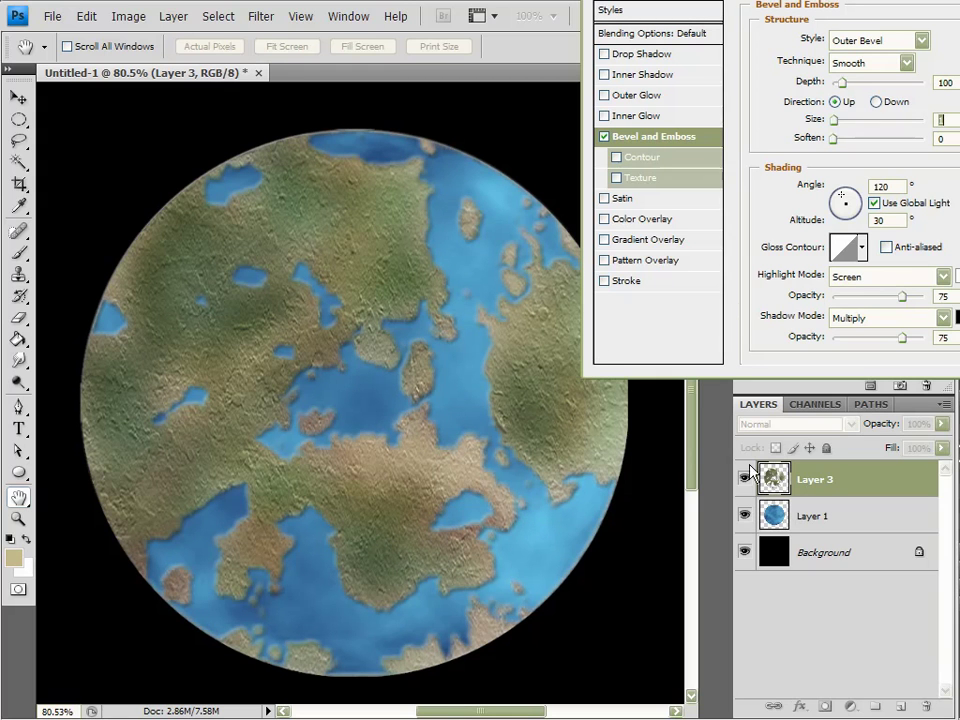
Step: Lower the bevel's highlight opacity to 42% and shadow opacity to 63%, and apply the effect
{"action": "left_click_drag", "start_coordinate": [880, 298], "coordinate": [871, 297]}
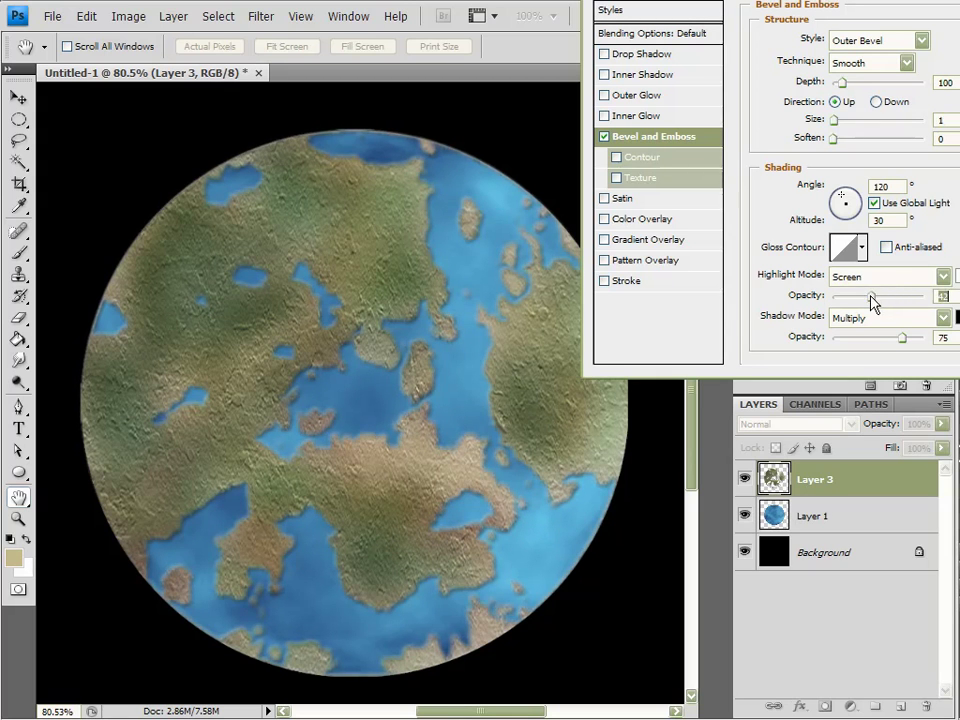
{"action": "mouse_move", "coordinate": [902, 338]}
{"action": "left_mouse_down"}
{"action": "mouse_move", "coordinate": [861, 338]}
{"action": "mouse_move", "coordinate": [891, 338]}
{"action": "left_mouse_up"}
{"action": "key", "text": "Return"}
Step: Reopen the landmass layer's bevel settings, enable Contour and choose the deep cove-shaped contour preset
{"action": "scroll", "coordinate": [419, 358], "scroll_direction": "up", "scroll_amount": 6}
{"action": "scroll", "coordinate": [419, 358], "scroll_direction": "down", "scroll_amount": 1}
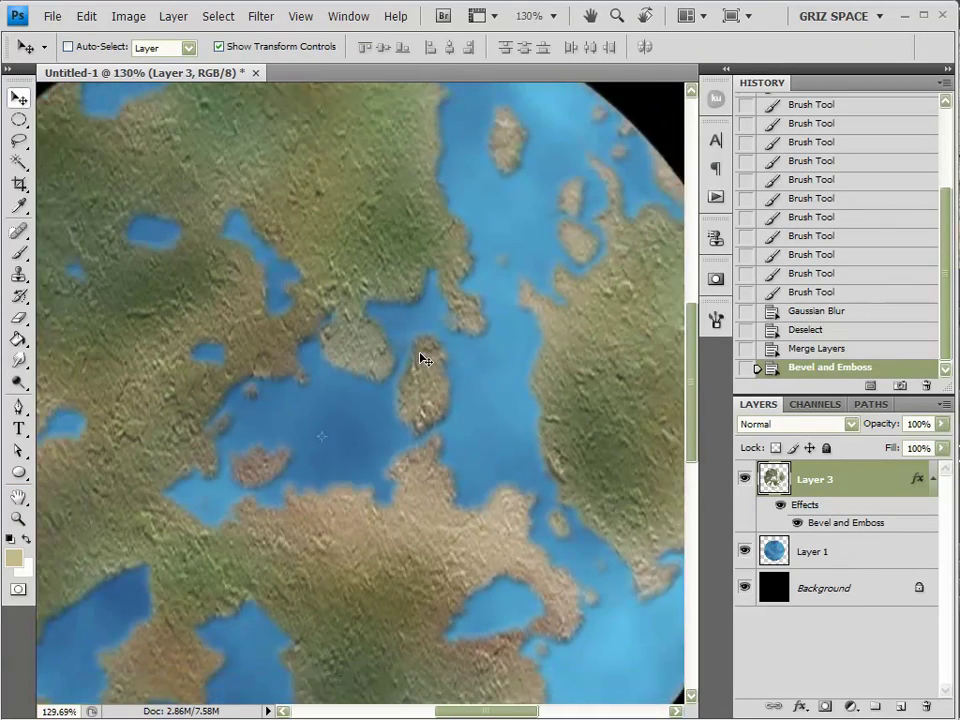
{"action": "scroll", "coordinate": [421, 358], "scroll_direction": "up", "scroll_amount": 2}
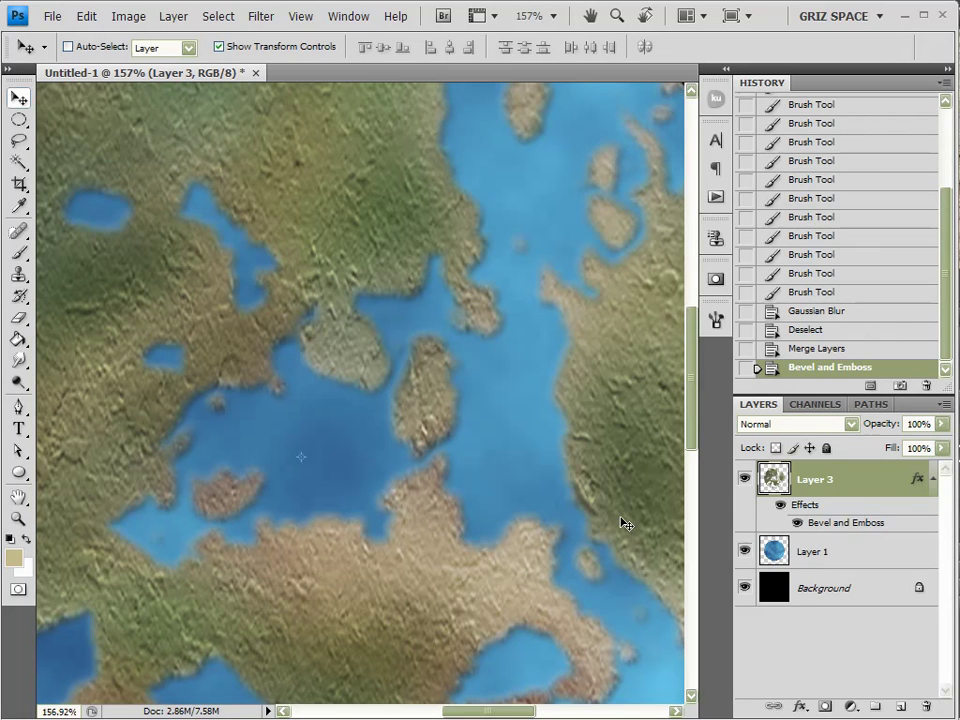
{"action": "double_click", "coordinate": [884, 524]}
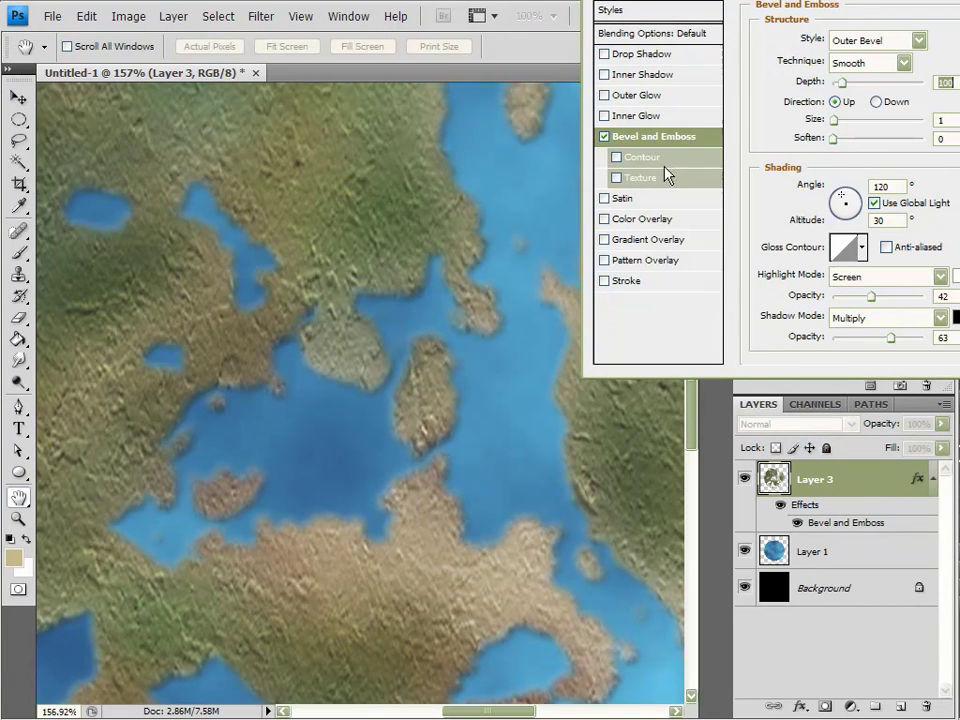
{"action": "left_click", "coordinate": [616, 158]}
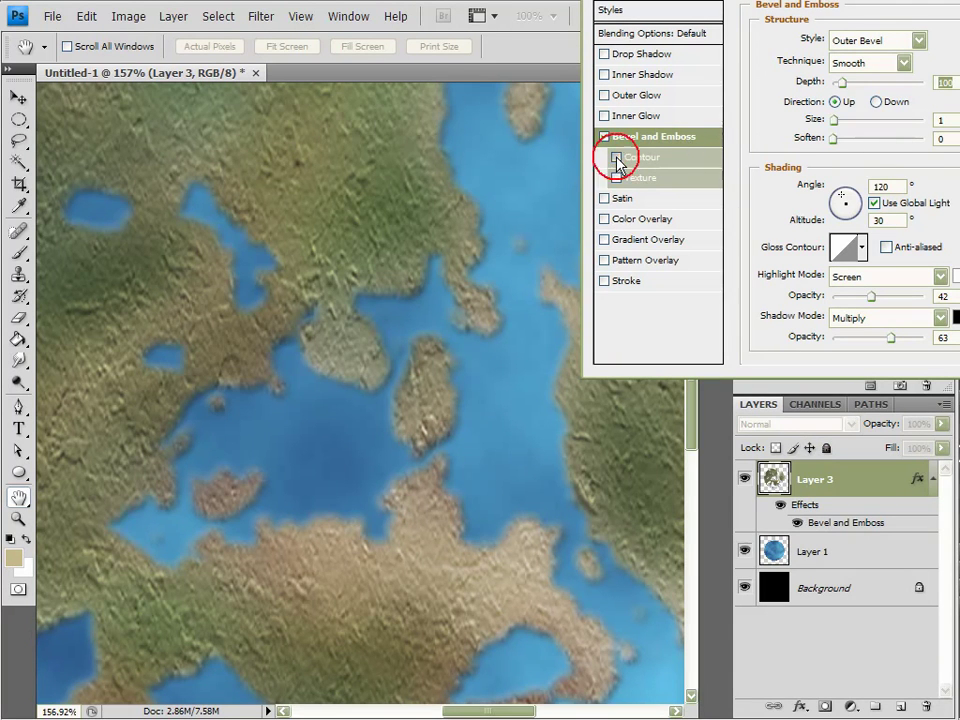
{"action": "left_click", "coordinate": [660, 163]}
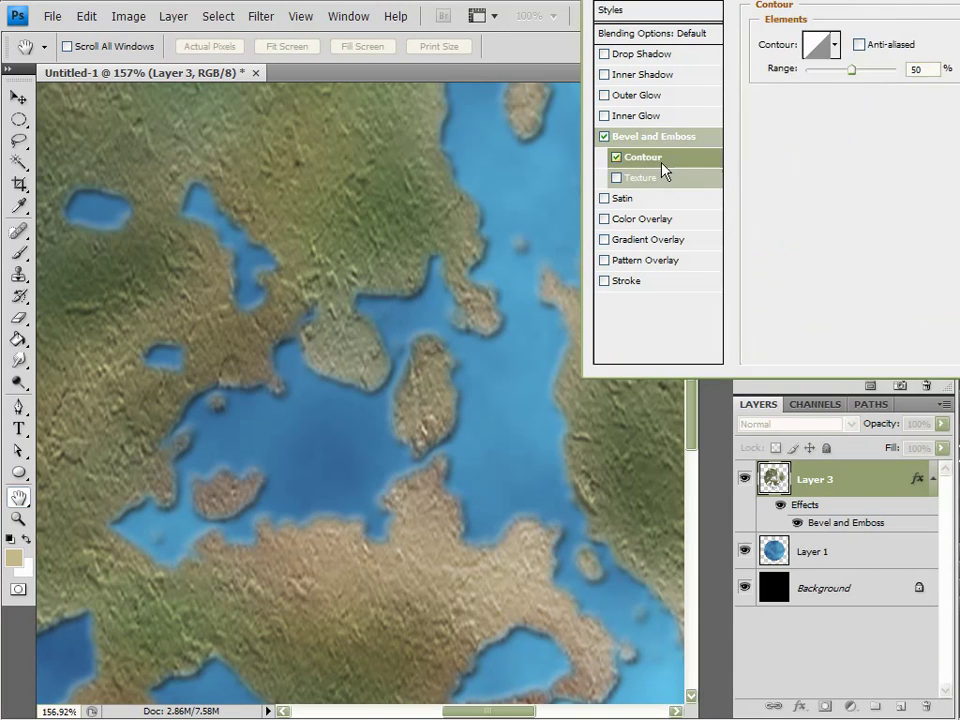
{"action": "left_click", "coordinate": [835, 46]}
{"action": "left_click", "coordinate": [703, 103]}
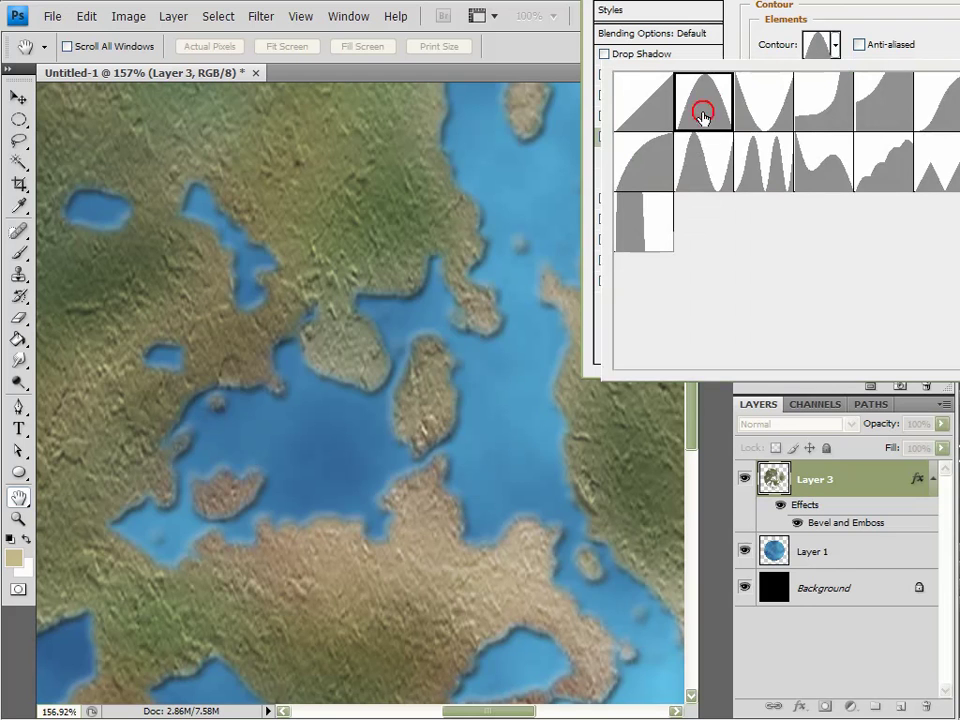
{"action": "left_click", "coordinate": [768, 105]}
{"action": "left_click", "coordinate": [821, 106]}
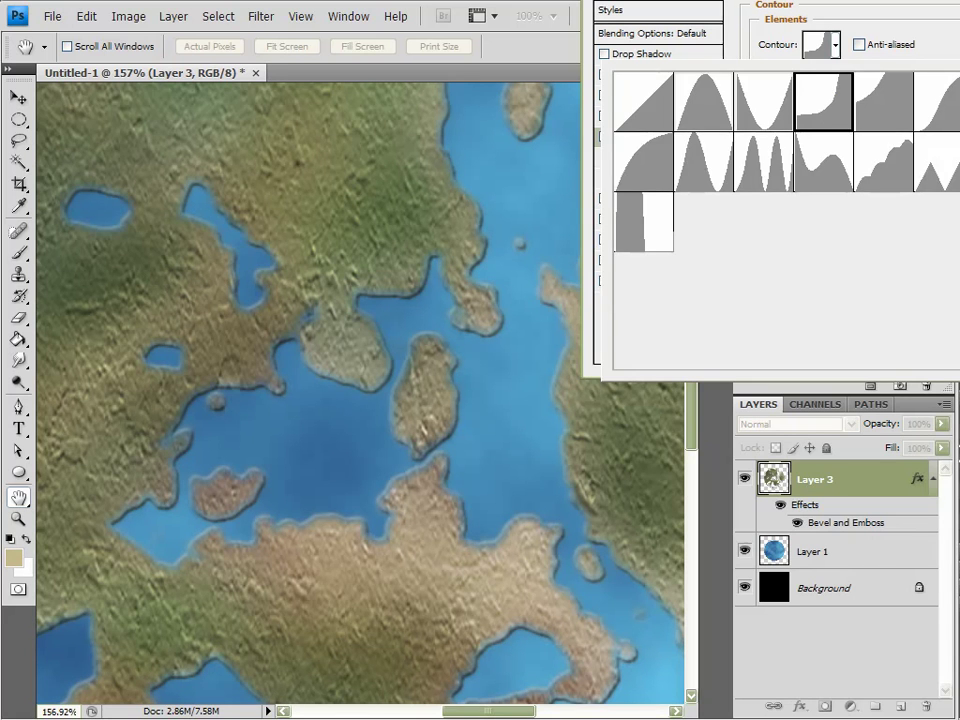
{"action": "double_click", "coordinate": [826, 108]}
Step: Reduce the bevel's shadow opacity to 35% and highlight opacity to 13%, and apply the changes
{"action": "left_click", "coordinate": [660, 138]}
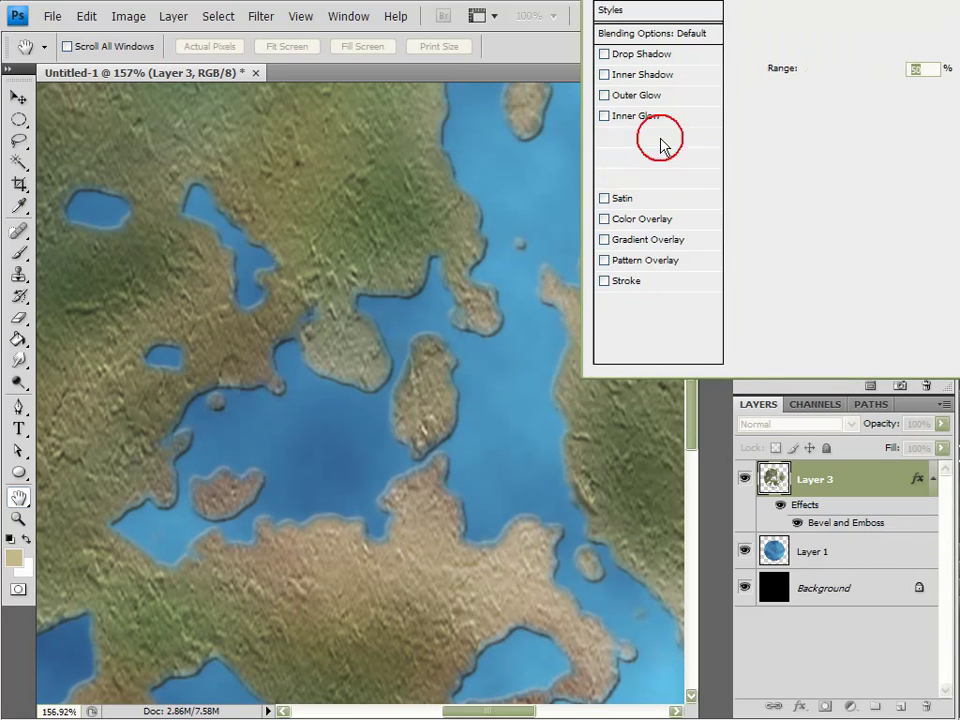
{"action": "left_click_drag", "start_coordinate": [886, 342], "coordinate": [865, 343]}
{"action": "left_click_drag", "start_coordinate": [872, 297], "coordinate": [846, 298]}
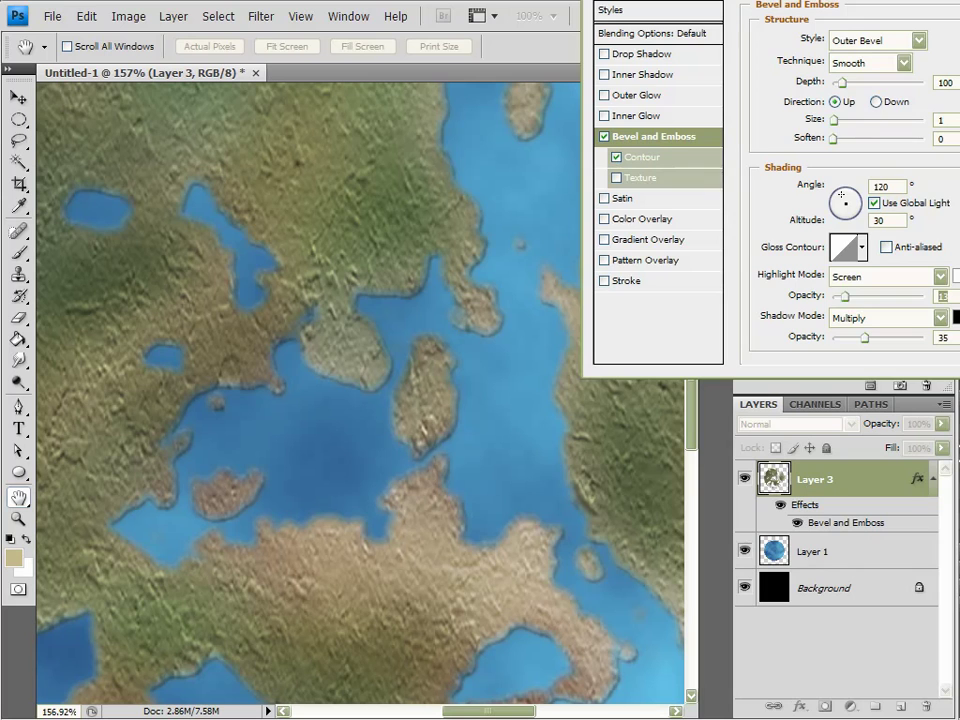
{"action": "key", "text": "Return"}
Step: Compare the whole planet before and after the bevel by stepping back to the merged state and forward again
{"action": "scroll", "coordinate": [437, 452], "scroll_direction": "down", "scroll_amount": 2}
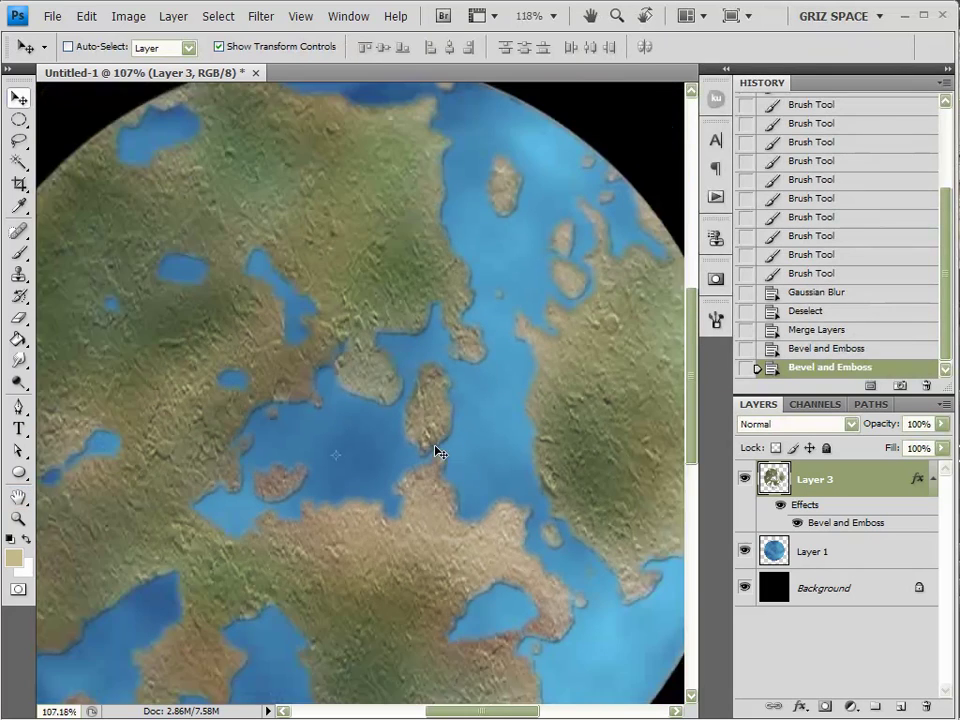
{"action": "scroll", "coordinate": [437, 452], "scroll_direction": "down", "scroll_amount": 2}
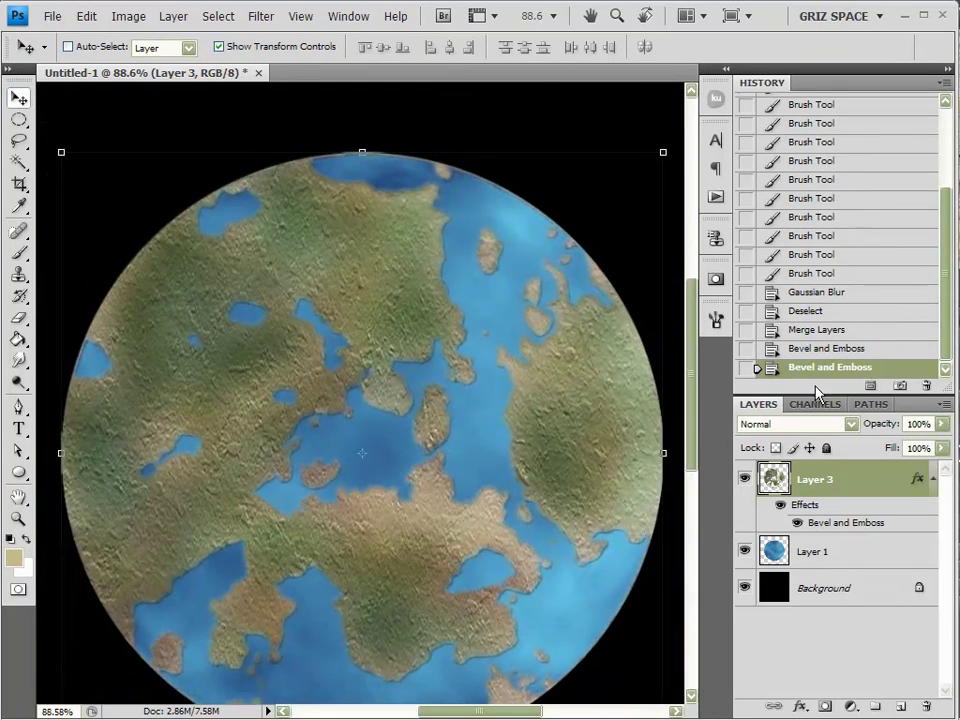
{"action": "left_click", "coordinate": [828, 331]}
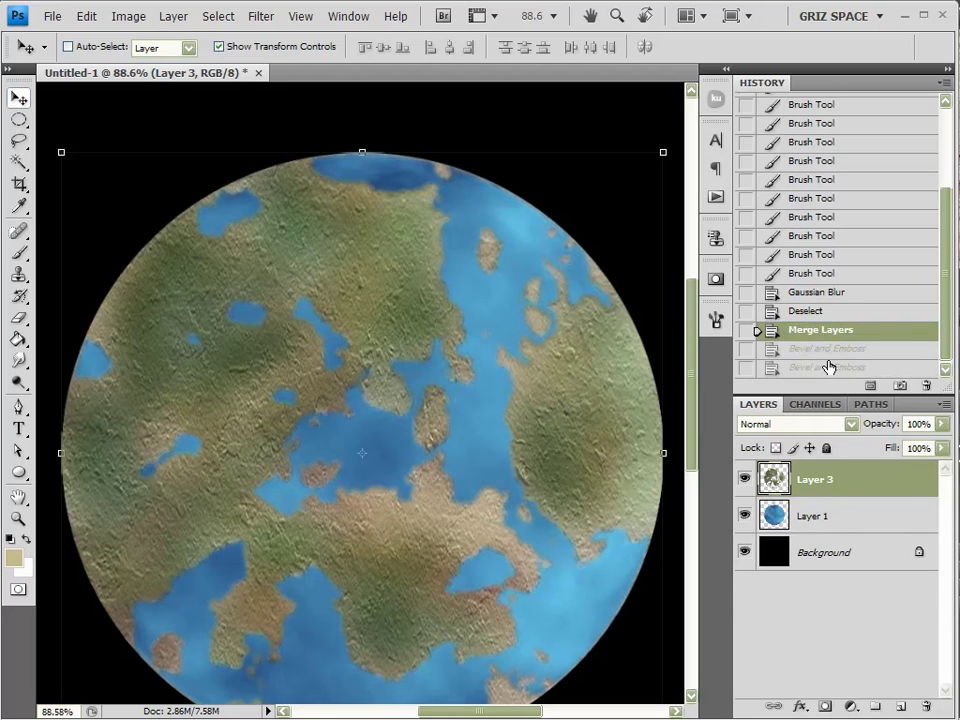
{"action": "left_click", "coordinate": [828, 367]}
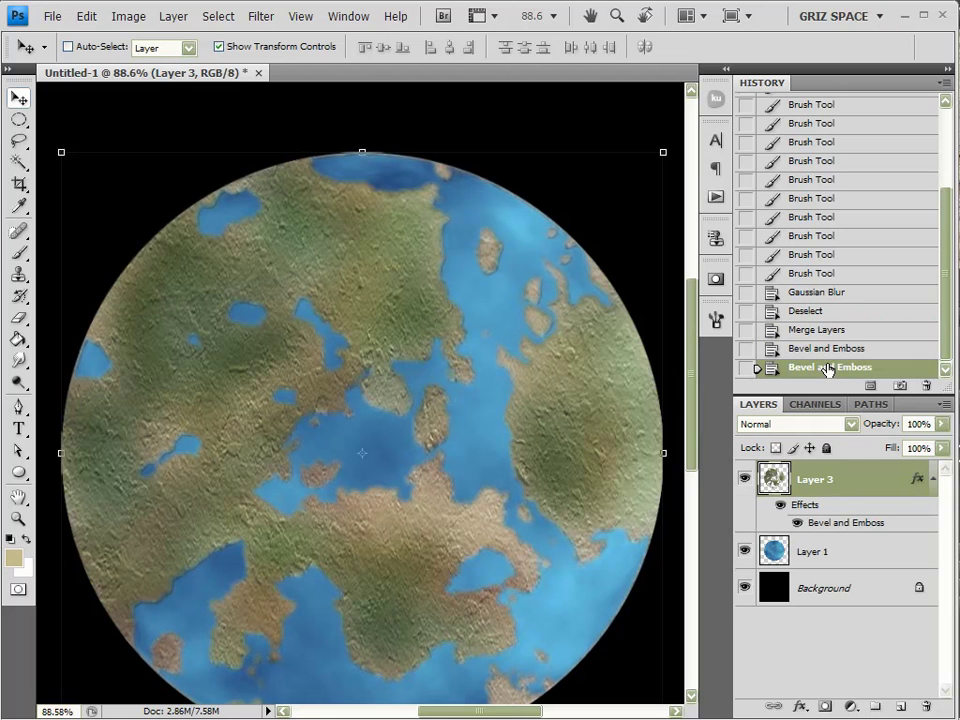
Step: Add a new empty layer directly above the ocean layer, beneath the landmasses
{"action": "left_click", "coordinate": [830, 556]}
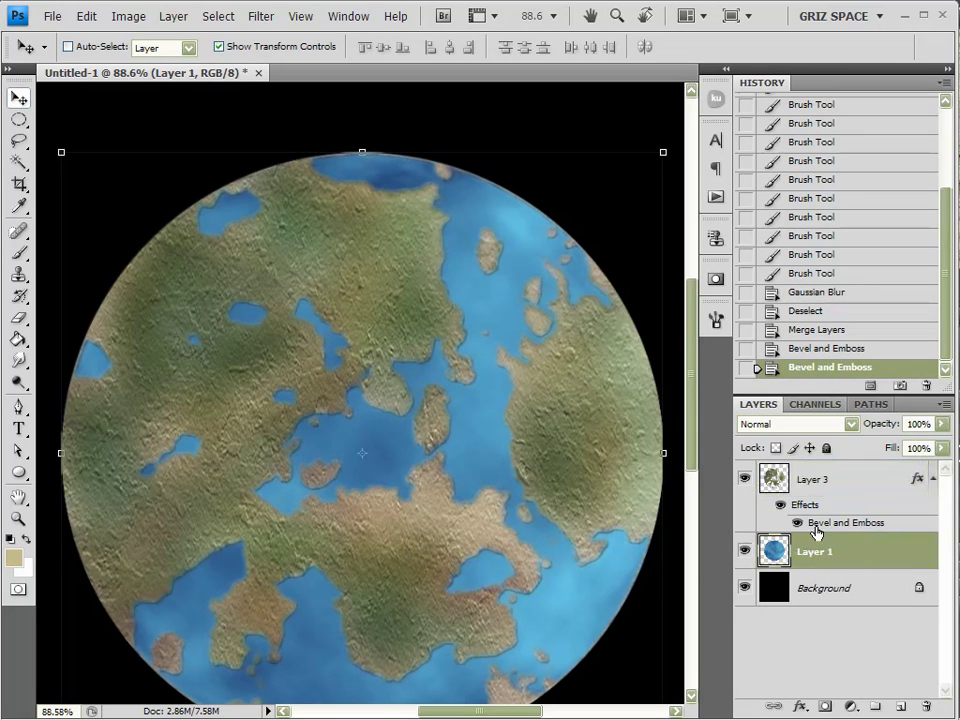
{"action": "left_click", "coordinate": [901, 706]}
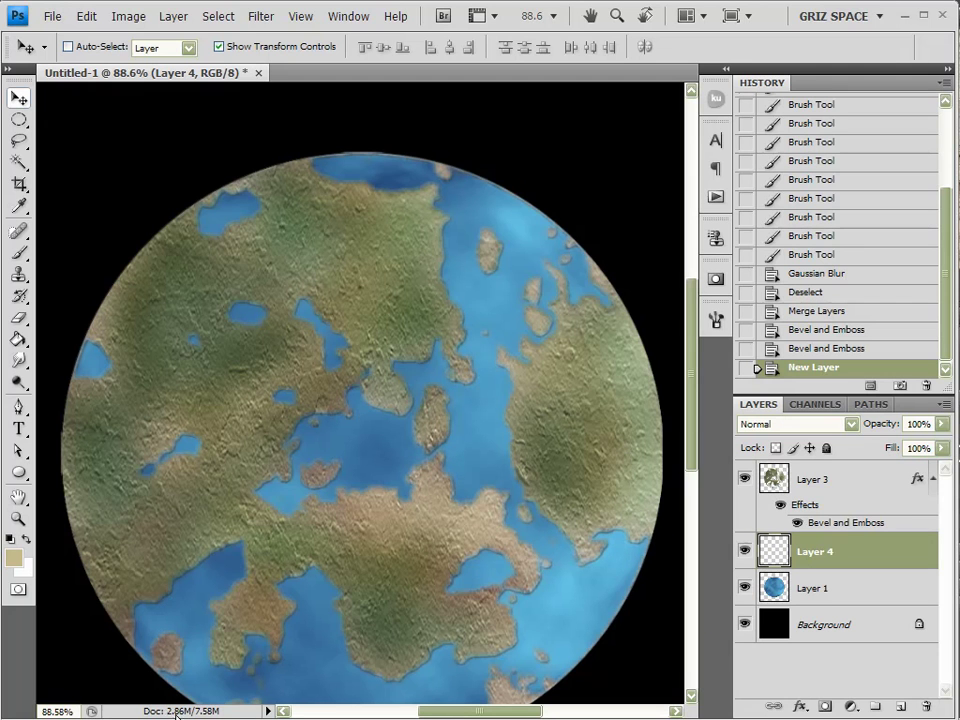
Step: Load the landmass outline as a selection for Layer 4, make white the foreground colour and expand the selection by 5 pixels
{"action": "left_click", "coordinate": [776, 480], "text": "ctrl"}
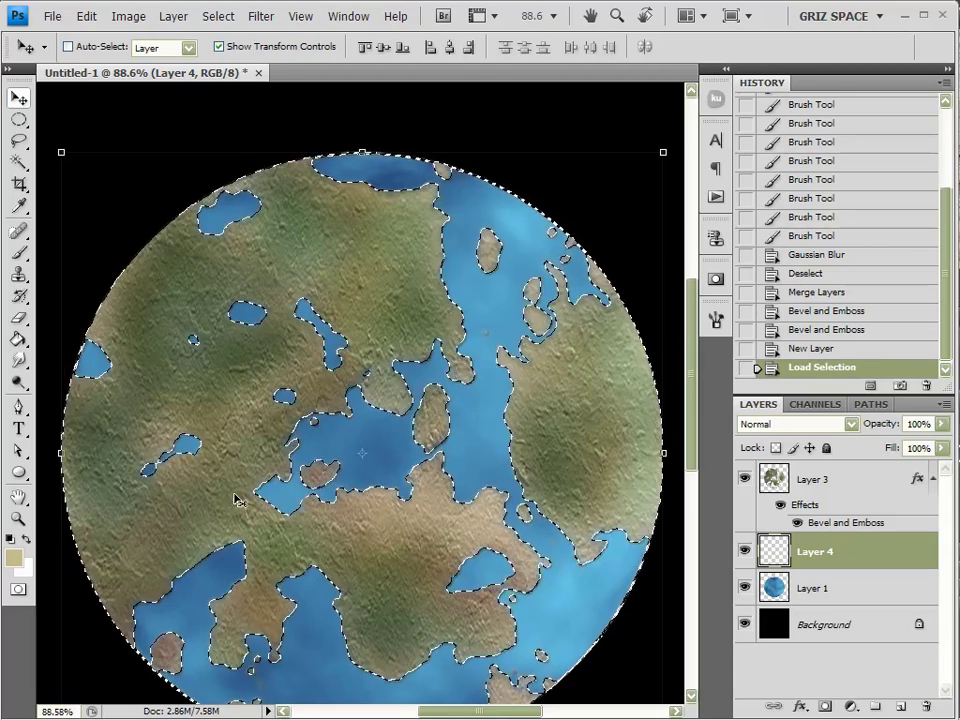
{"action": "left_click", "coordinate": [835, 553]}
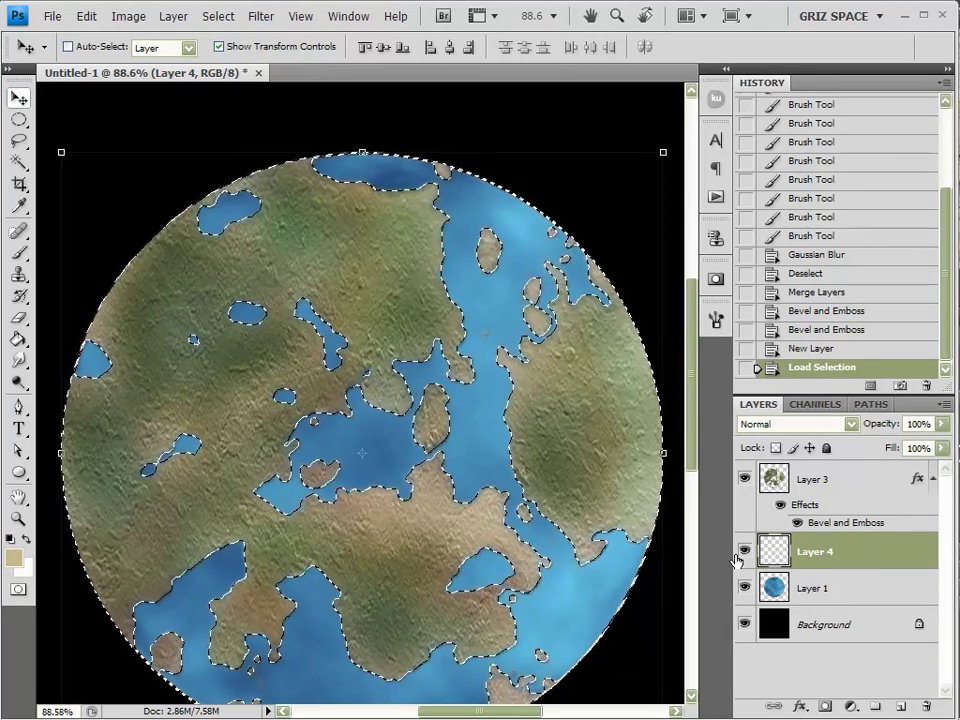
{"action": "left_click", "coordinate": [9, 539]}
{"action": "left_click", "coordinate": [27, 540]}
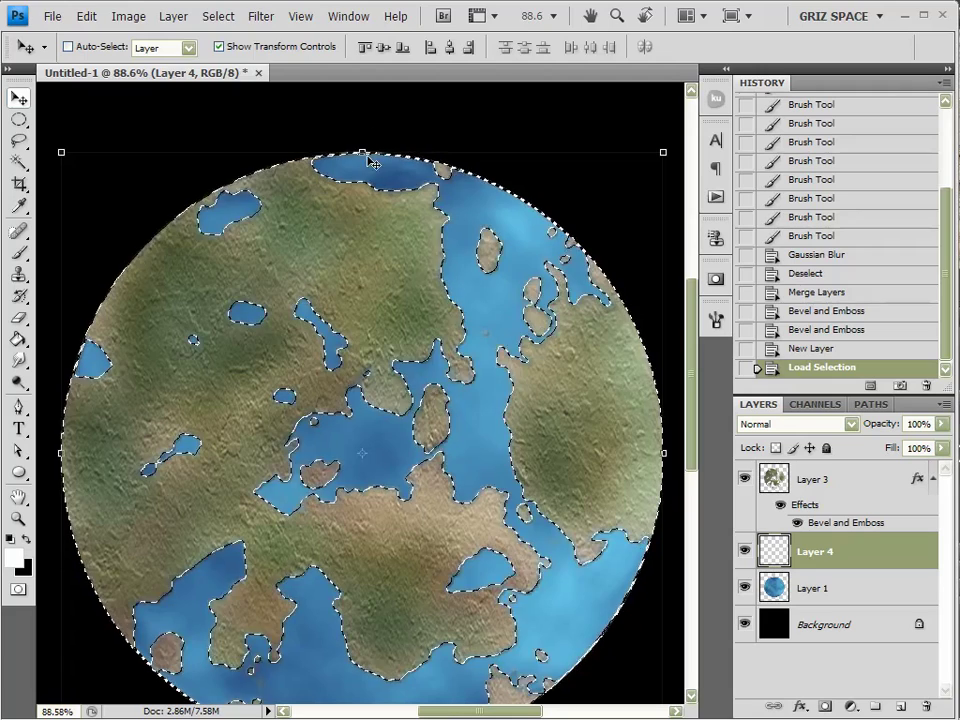
{"action": "left_click", "coordinate": [219, 16]}
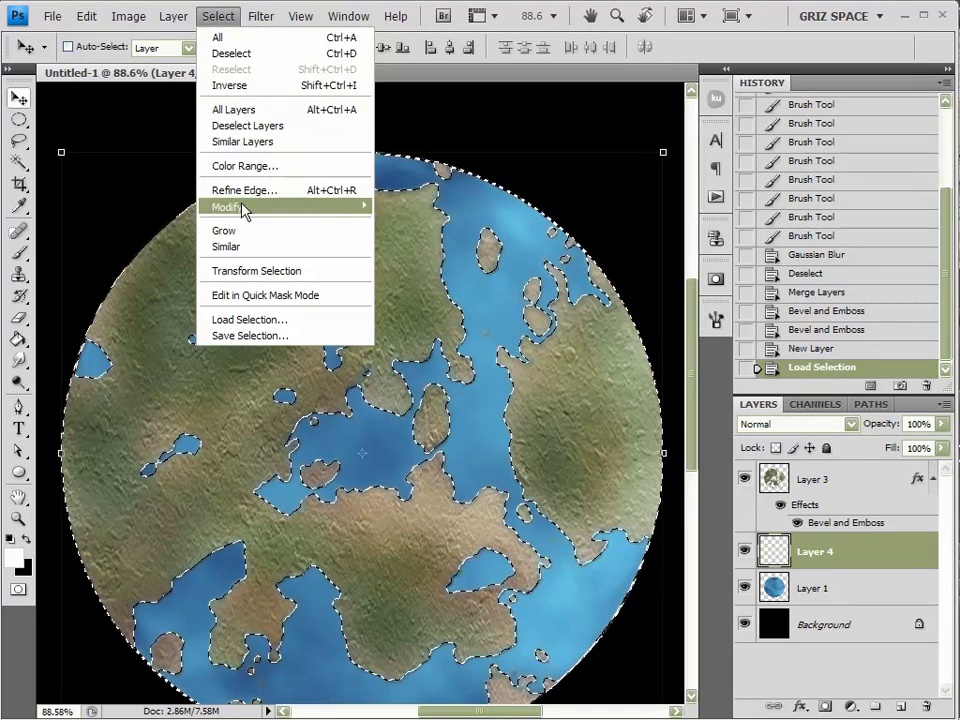
{"action": "mouse_move", "coordinate": [246, 207]}
{"action": "left_click", "coordinate": [437, 240]}
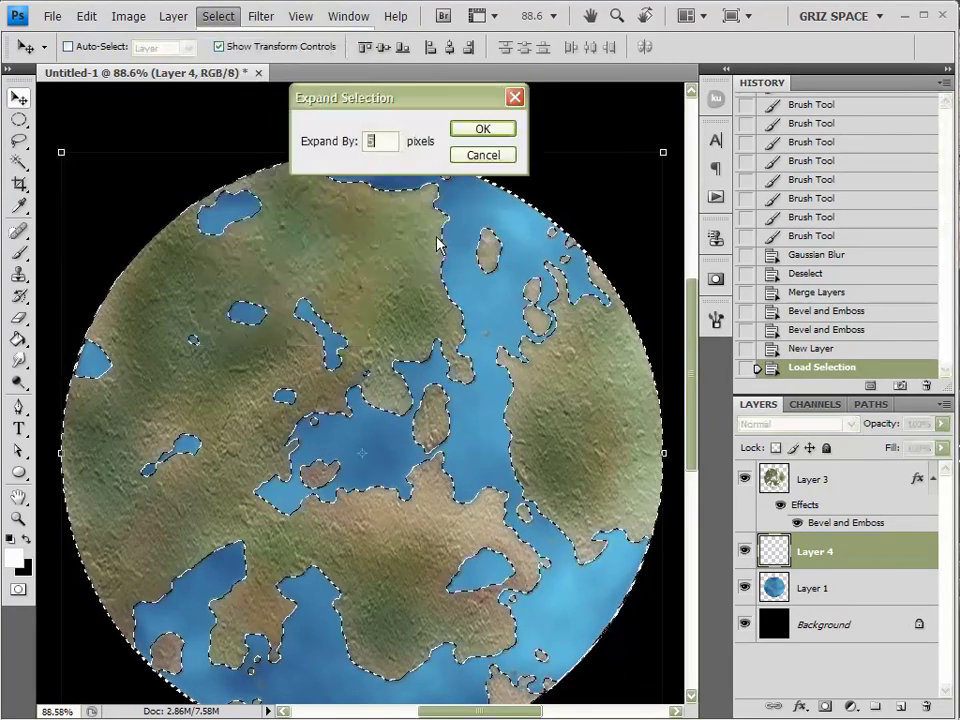
{"action": "left_click", "coordinate": [487, 127]}
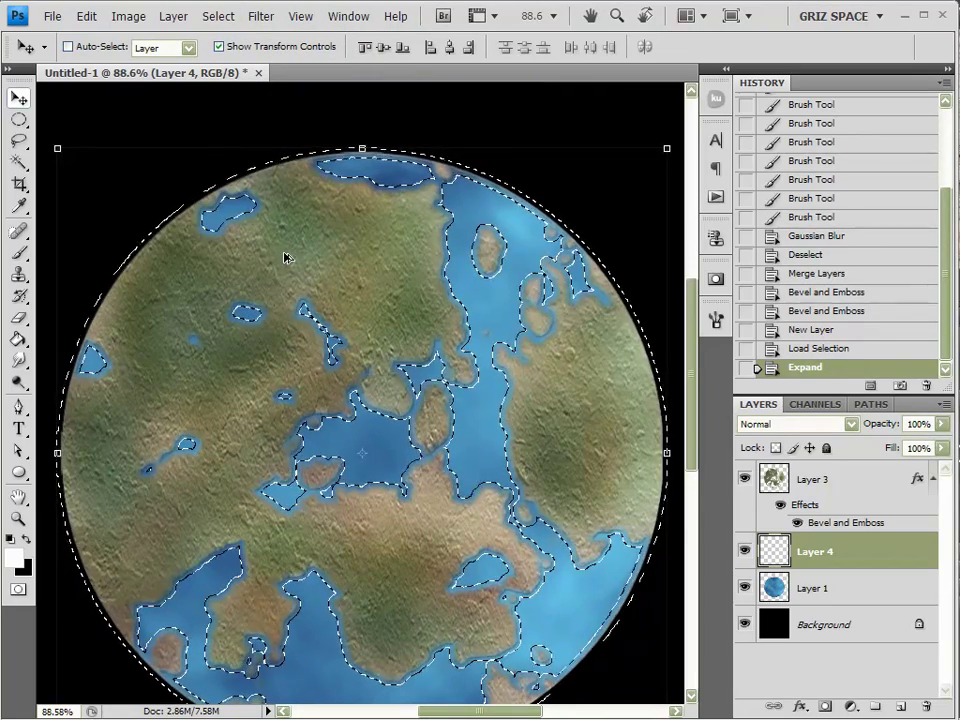
Step: Fill the expanded selection with white on Layer 4 and deselect
{"action": "key", "text": "alt+BackSpace"}
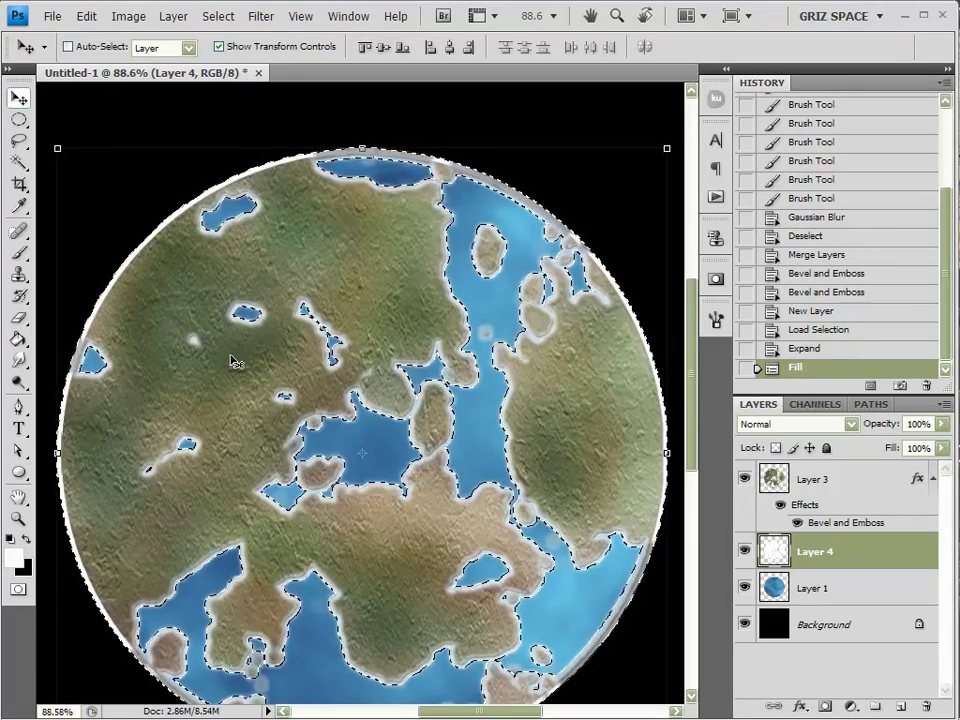
{"action": "key", "text": "ctrl+h"}
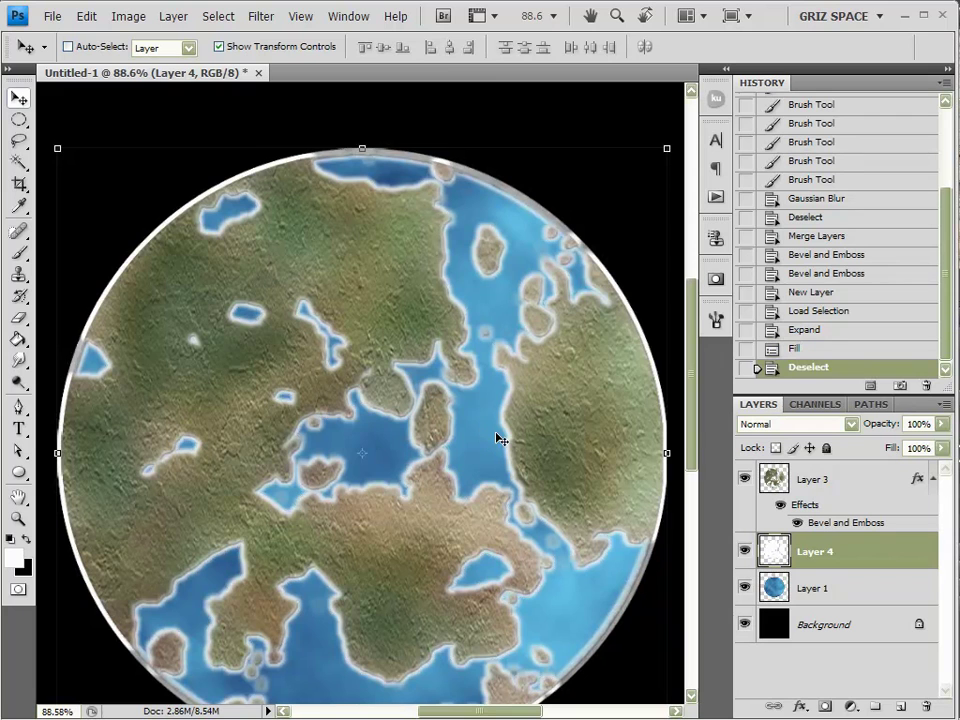
{"action": "scroll", "coordinate": [497, 434], "scroll_direction": "down", "scroll_amount": 1}
{"action": "left_click_drag", "start_coordinate": [466, 536], "coordinate": [463, 485]}
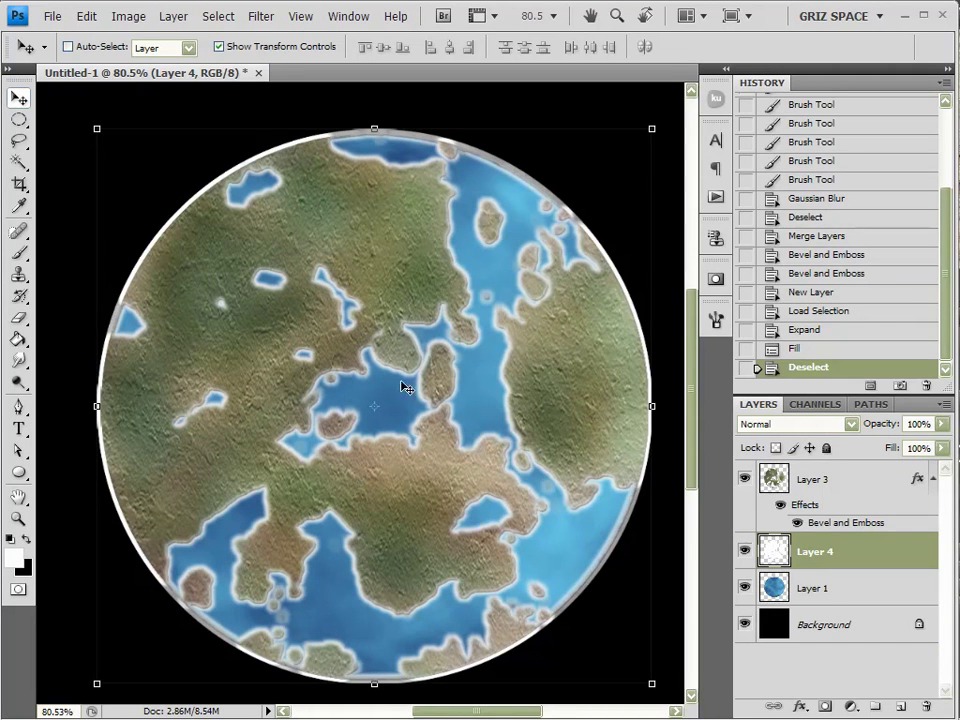
Step: Clear the white on Layer 4 that extends beyond the ocean disc, using the inverted ocean outline as the selection, and deselect
{"action": "left_click", "coordinate": [776, 592], "text": "ctrl"}
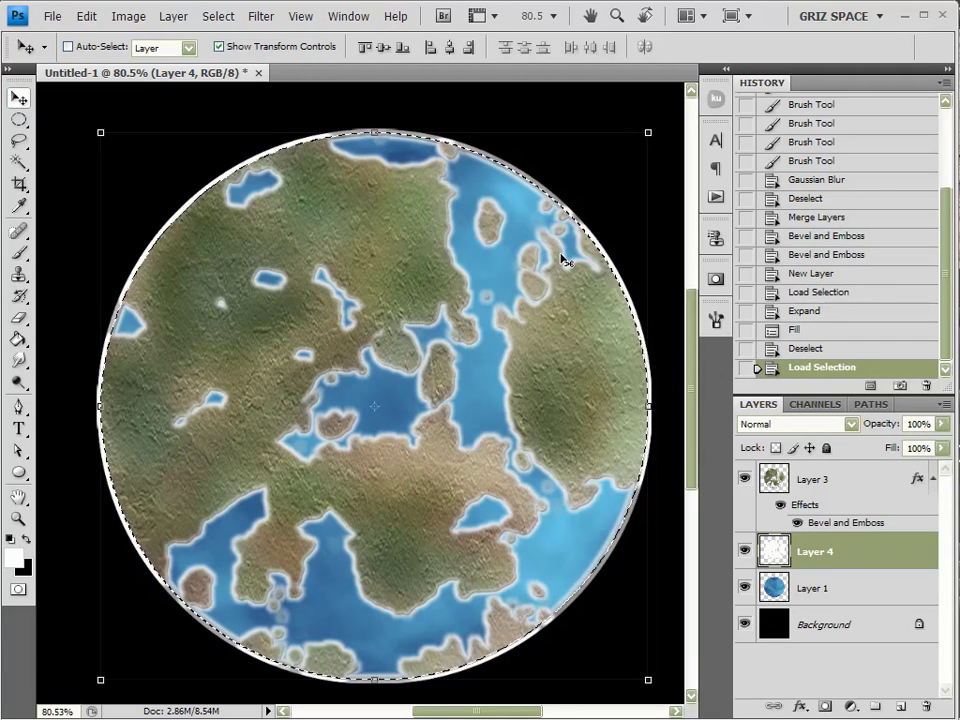
{"action": "left_click", "coordinate": [214, 16]}
{"action": "left_click", "coordinate": [225, 87]}
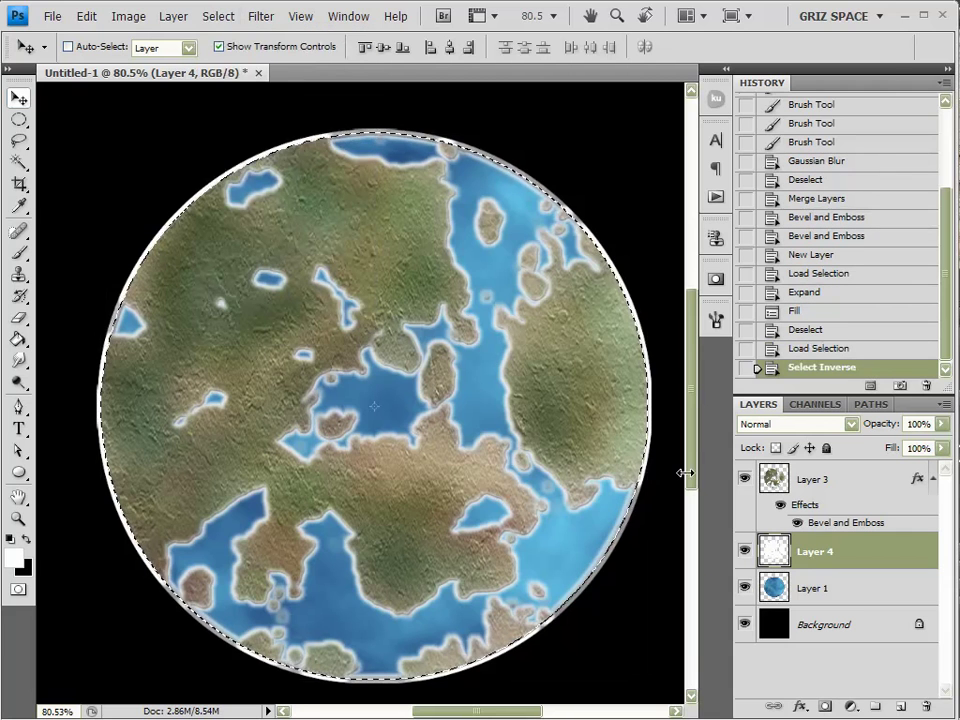
{"action": "left_click", "coordinate": [836, 550]}
{"action": "key", "text": "Delete"}
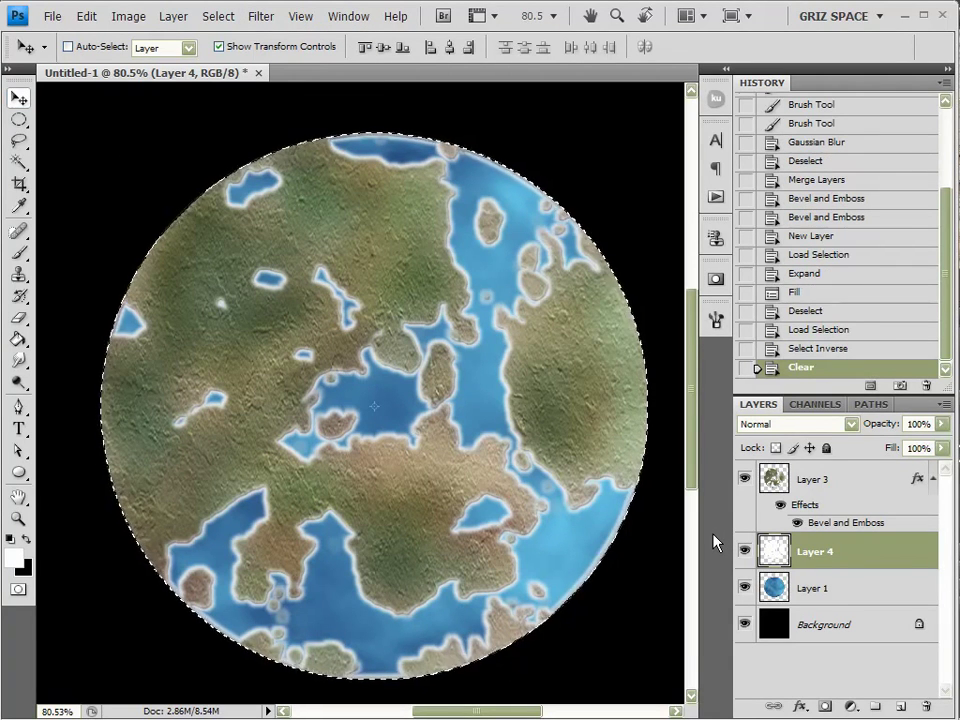
{"action": "key", "text": "ctrl+d"}
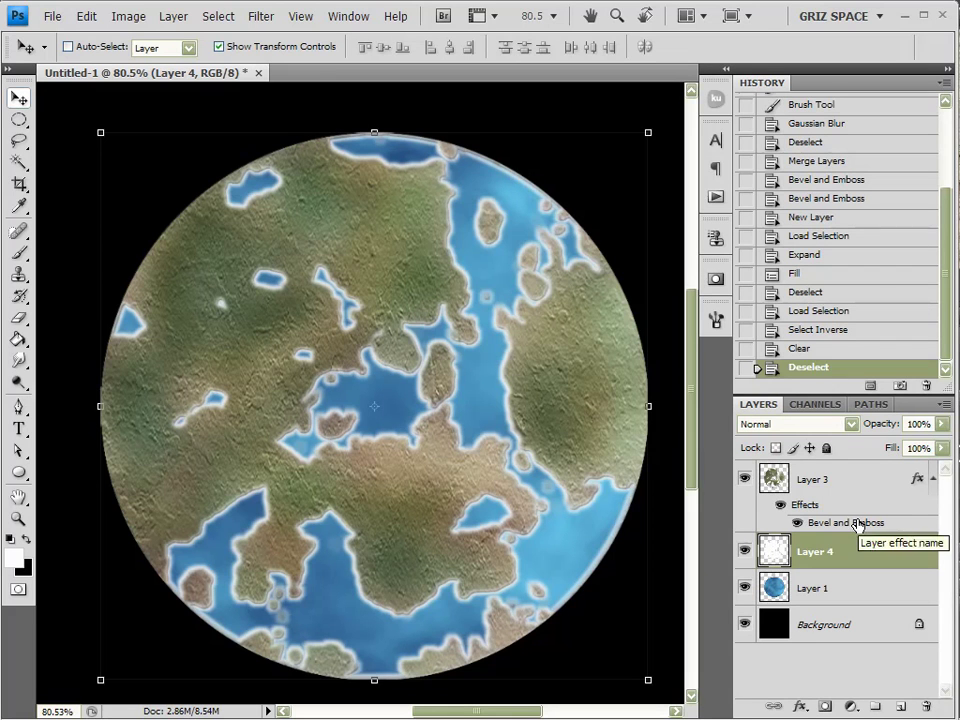
Step: Soften the white coastline layer with a Gaussian Blur of 13.9 pixels radius
{"action": "left_click", "coordinate": [259, 16]}
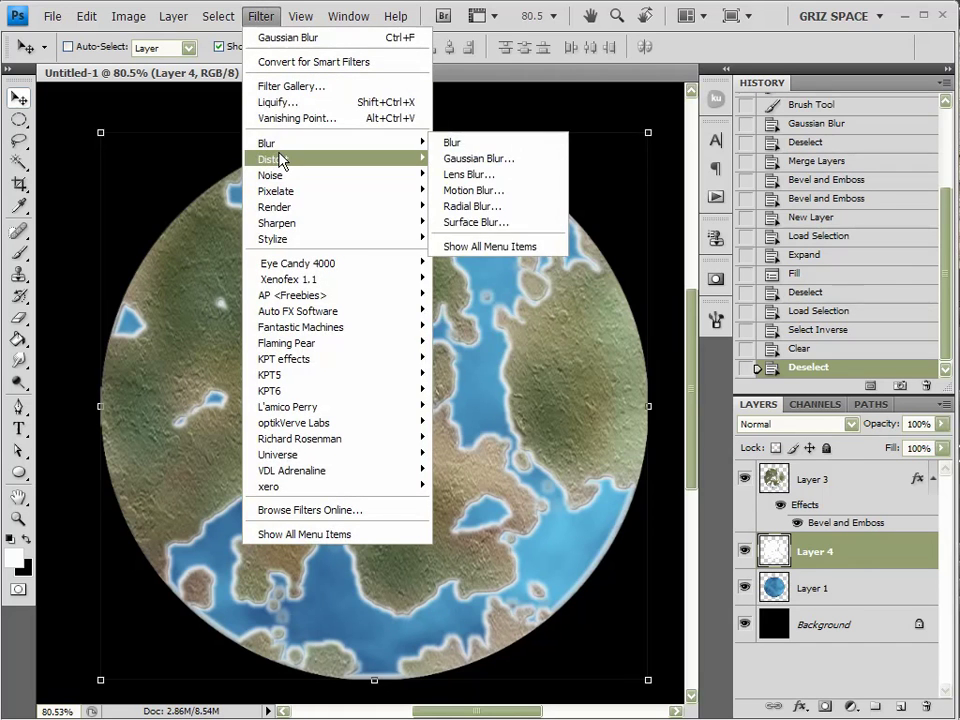
{"action": "mouse_move", "coordinate": [318, 145]}
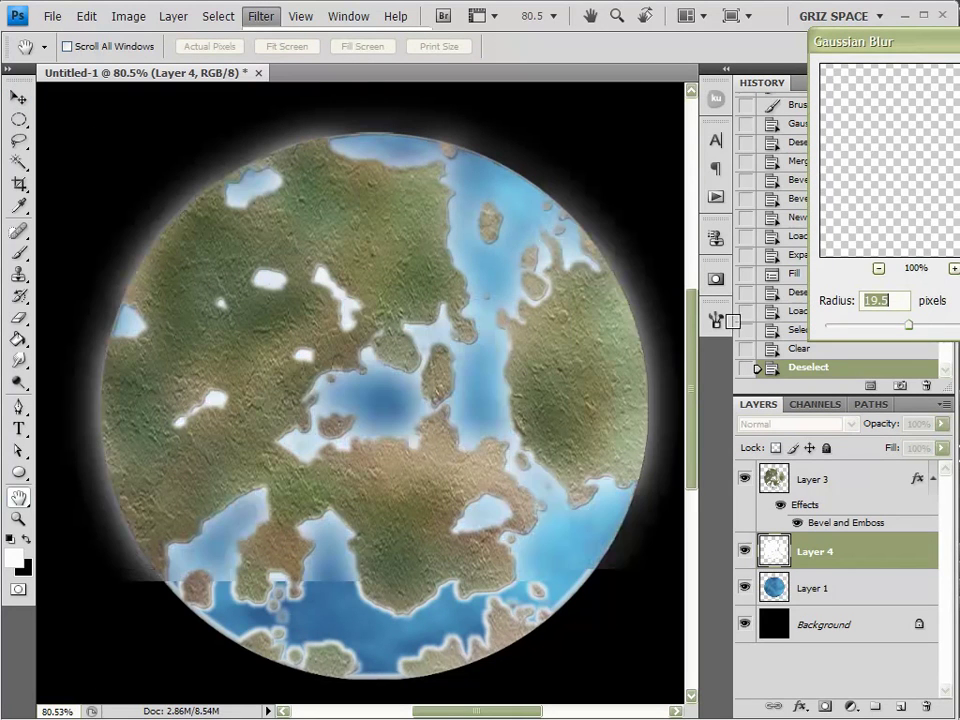
{"action": "left_click_drag", "start_coordinate": [893, 328], "coordinate": [905, 330]}
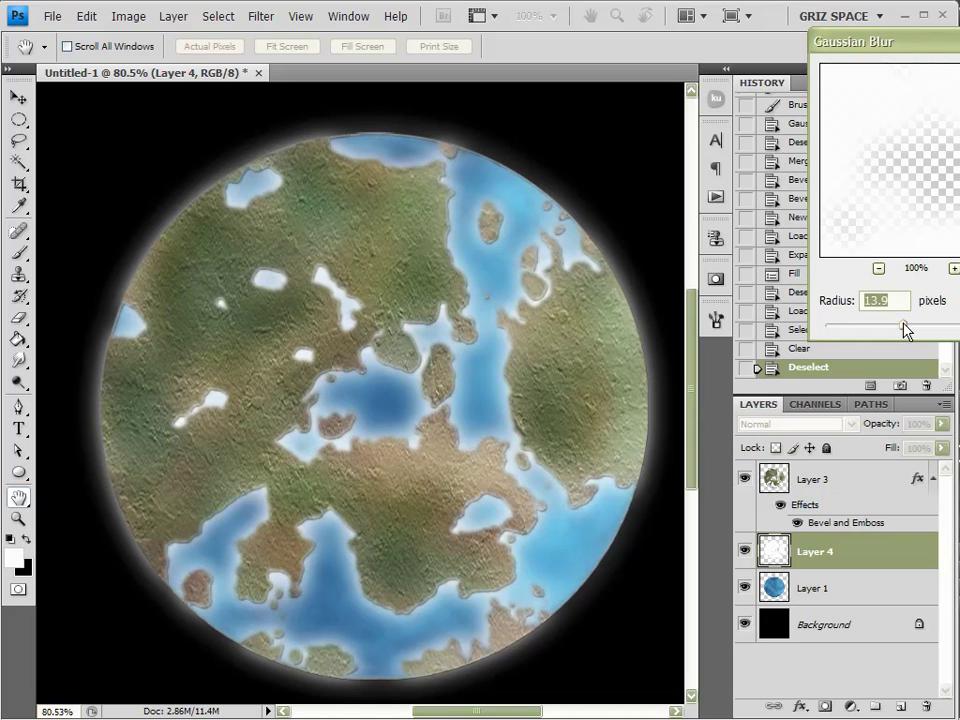
{"action": "key", "text": "Return"}
{"action": "key", "text": "v"}
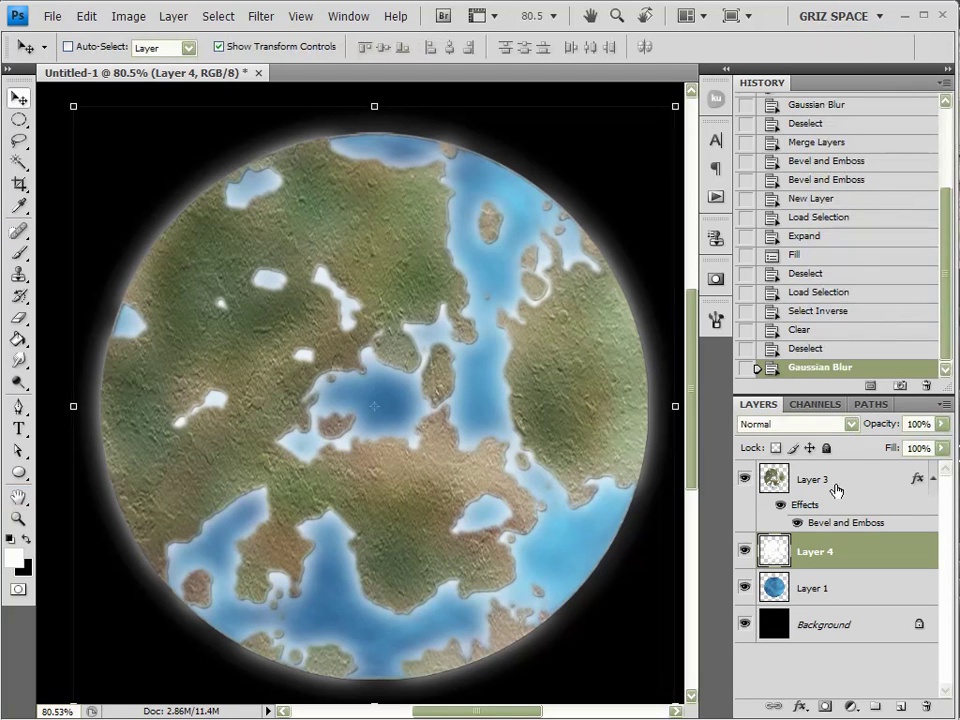
Step: Try blend modes from Lighten through Overlay on the blurred white coastline layer and settle on Soft Light
{"action": "left_click", "coordinate": [826, 424]}
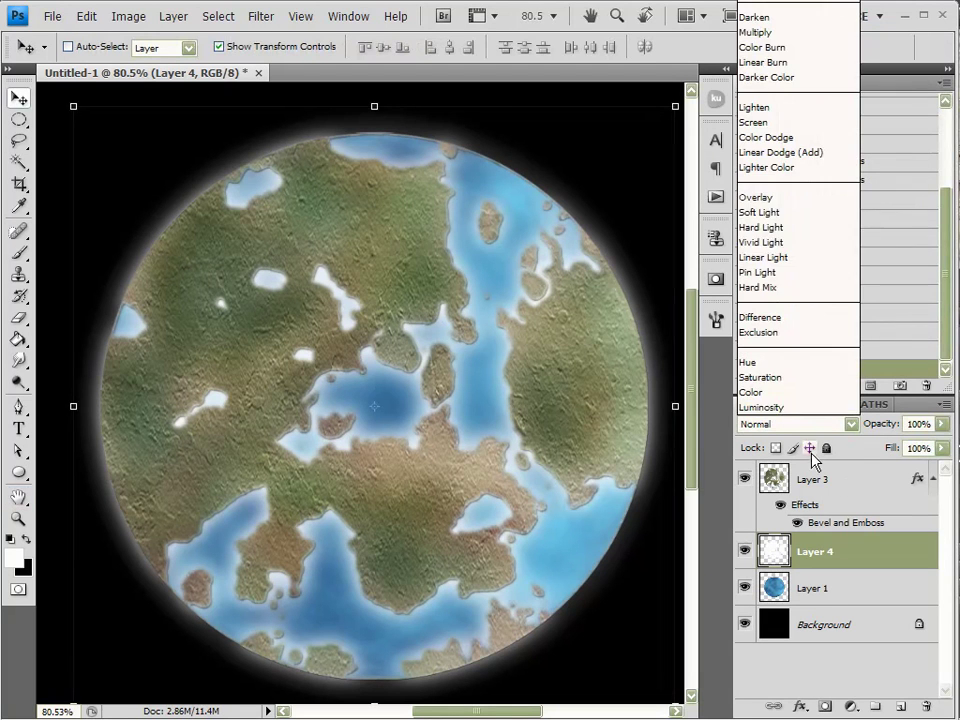
{"action": "left_click", "coordinate": [810, 108]}
{"action": "key", "text": "Down"}
{"action": "key", "text": "Down"}
{"action": "key", "text": "Down"}
{"action": "key", "text": "Down"}
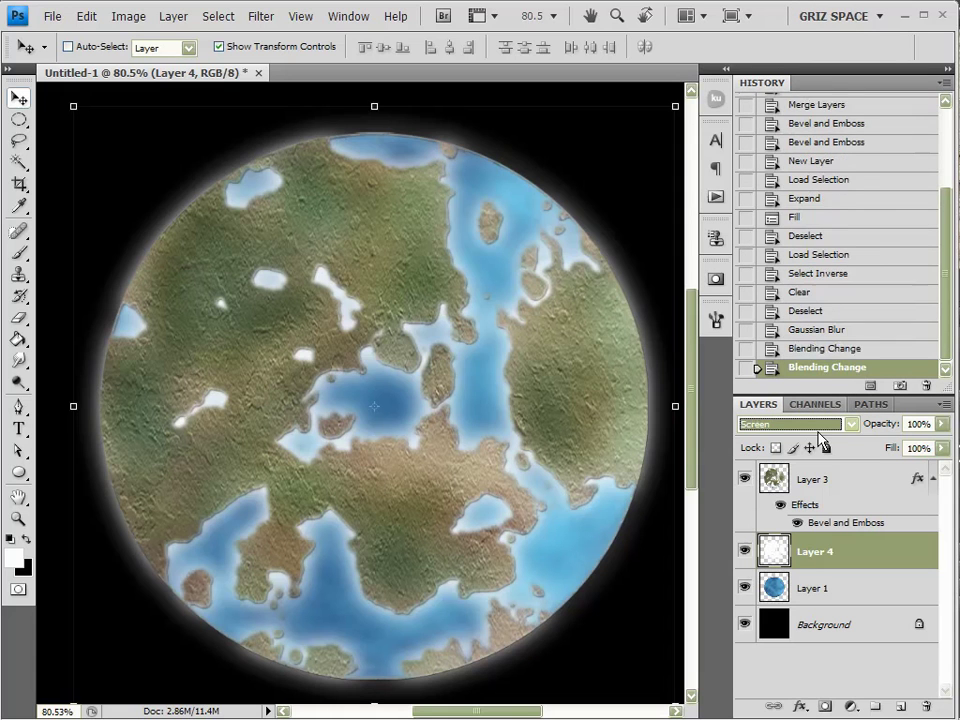
{"action": "key", "text": "Down"}
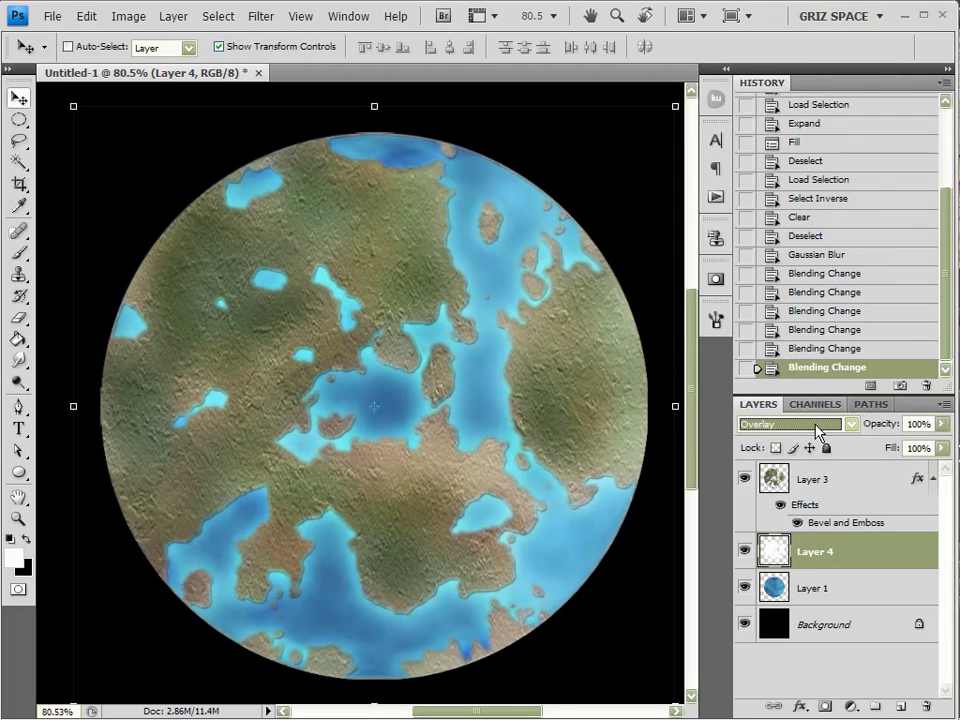
{"action": "key", "text": "Down"}
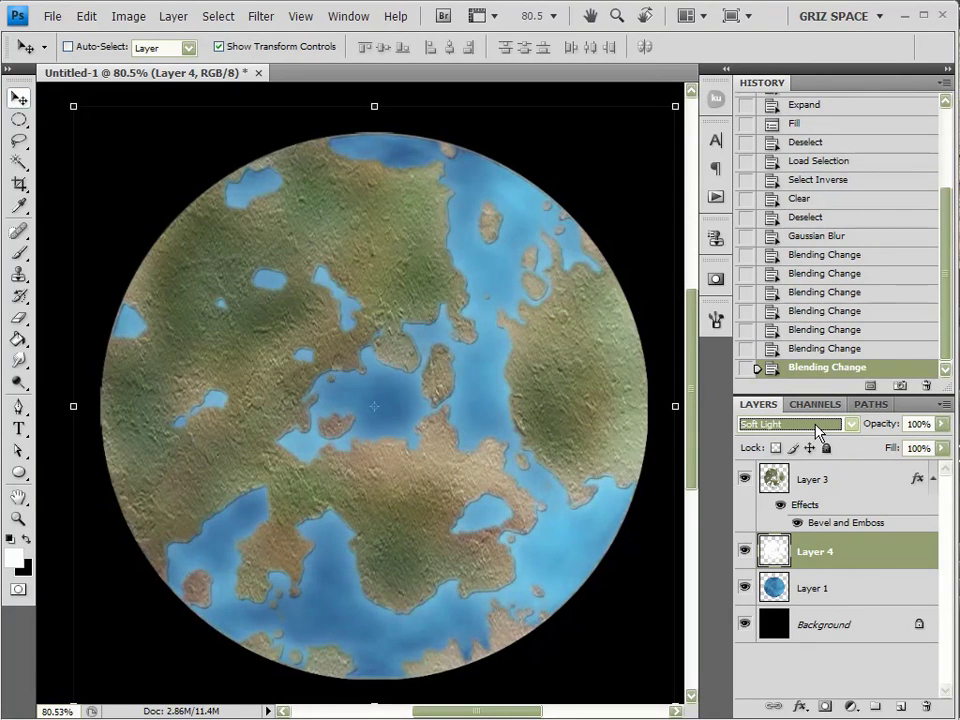
{"action": "key", "text": "Up"}
{"action": "key", "text": "Down"}
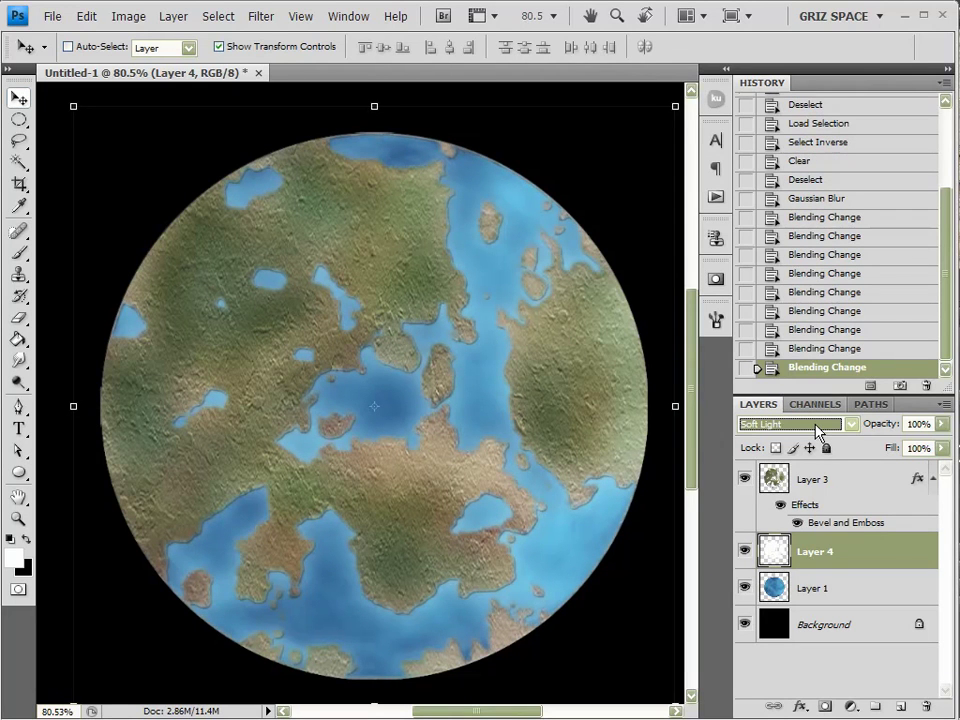
Step: Compare the shallow-water effect around the coasts with Layer 4 hidden and shown
{"action": "left_click", "coordinate": [745, 556]}
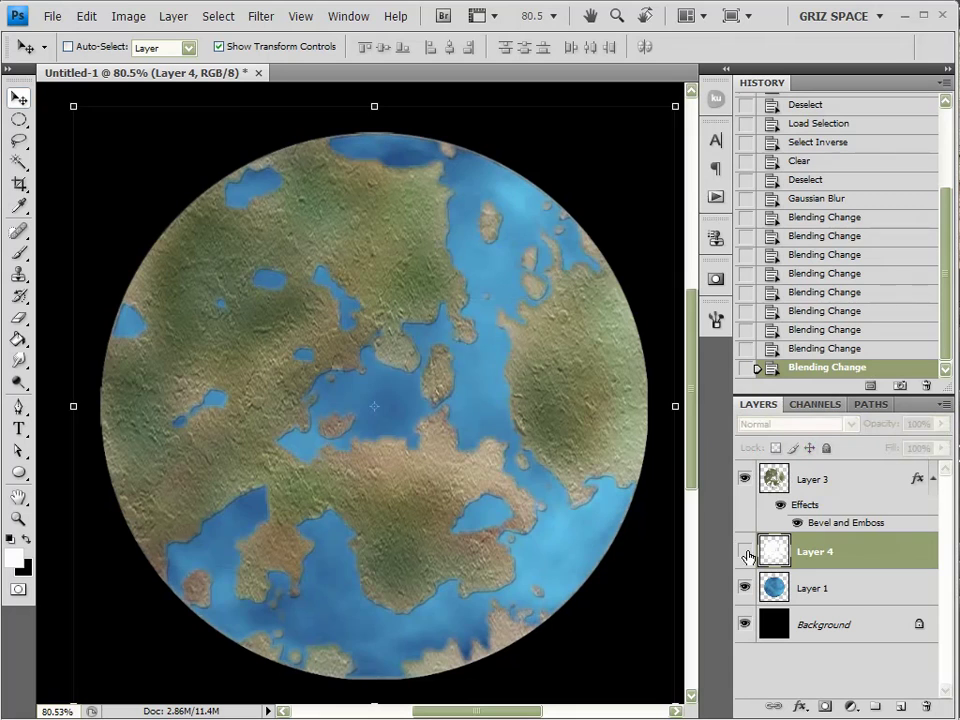
{"action": "left_click", "coordinate": [745, 556]}
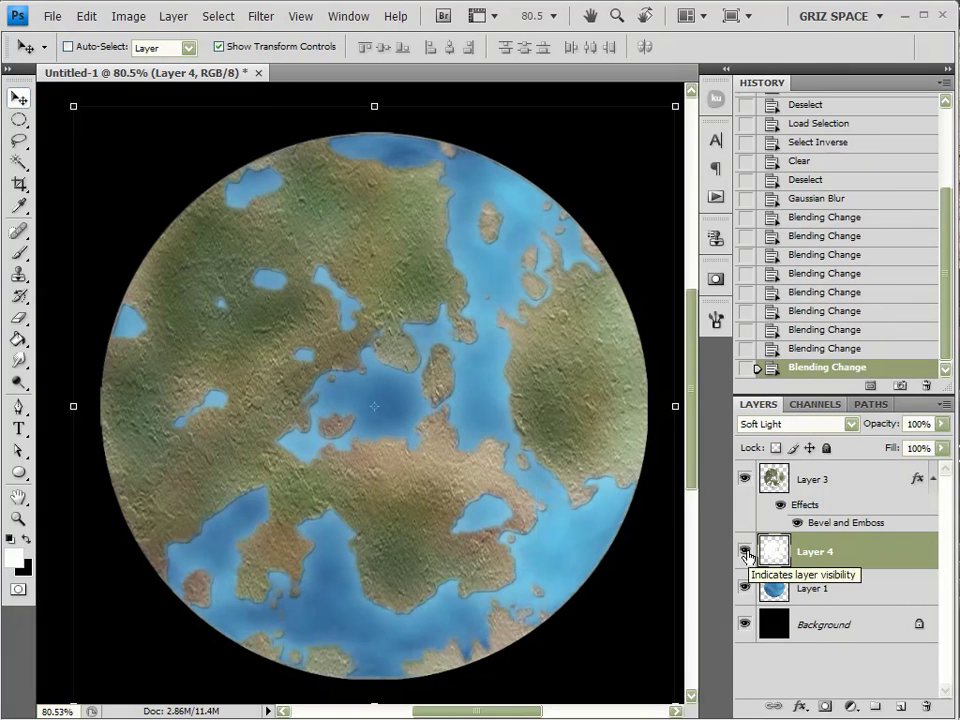
{"action": "left_click", "coordinate": [745, 556]}
{"action": "left_click", "coordinate": [745, 556]}
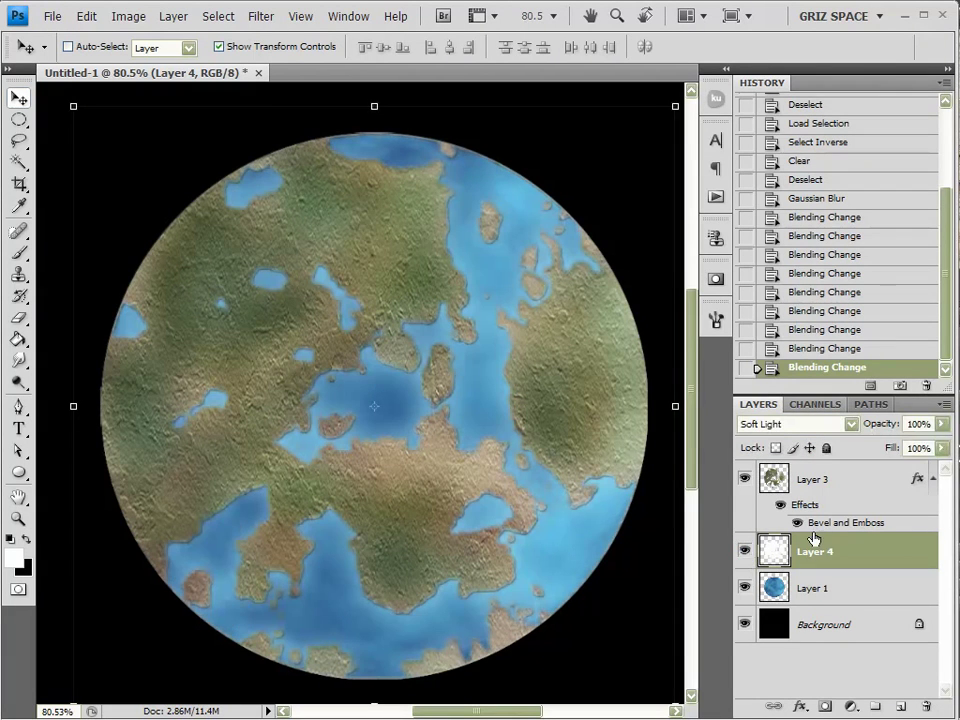
Step: Reduce the depth of the landmass layer's Bevel and Emboss to 11% and apply it
{"action": "left_click", "coordinate": [874, 523]}
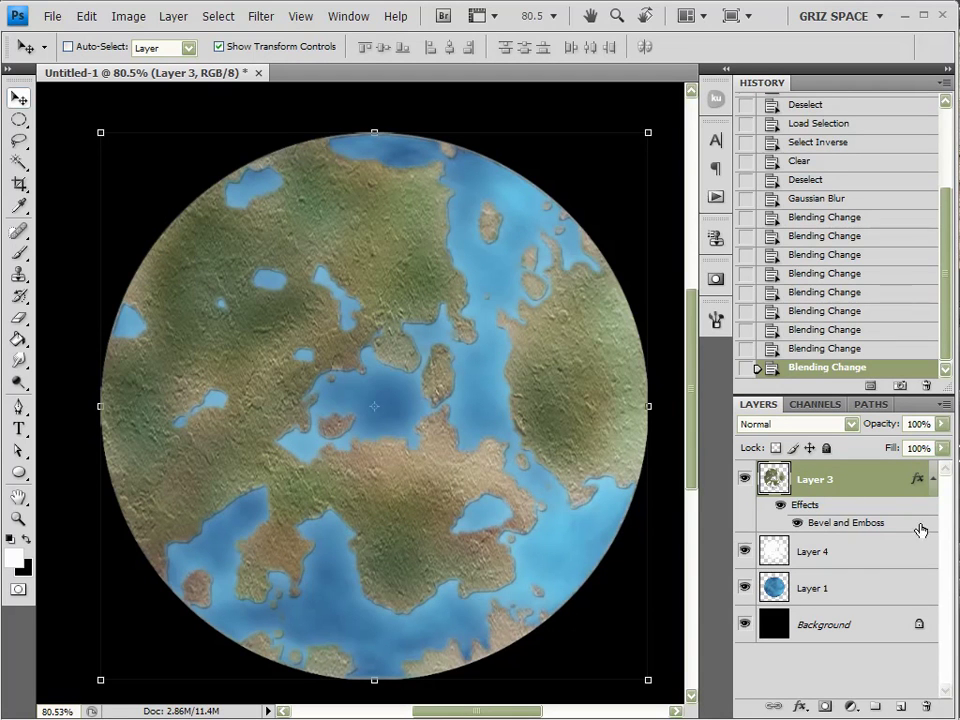
{"action": "double_click", "coordinate": [899, 481]}
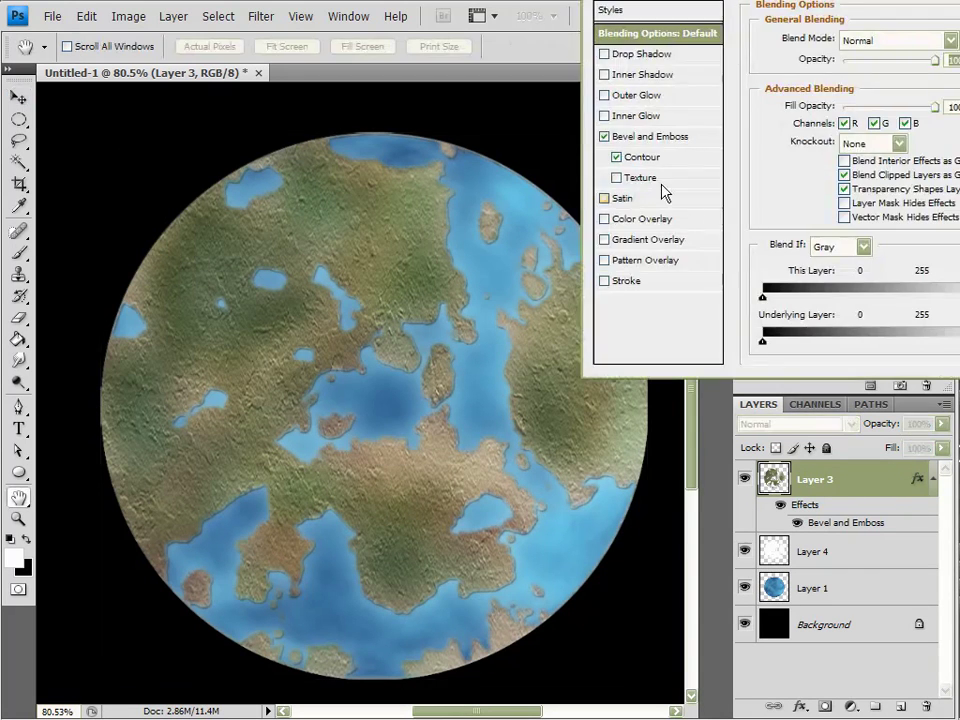
{"action": "left_click", "coordinate": [631, 138]}
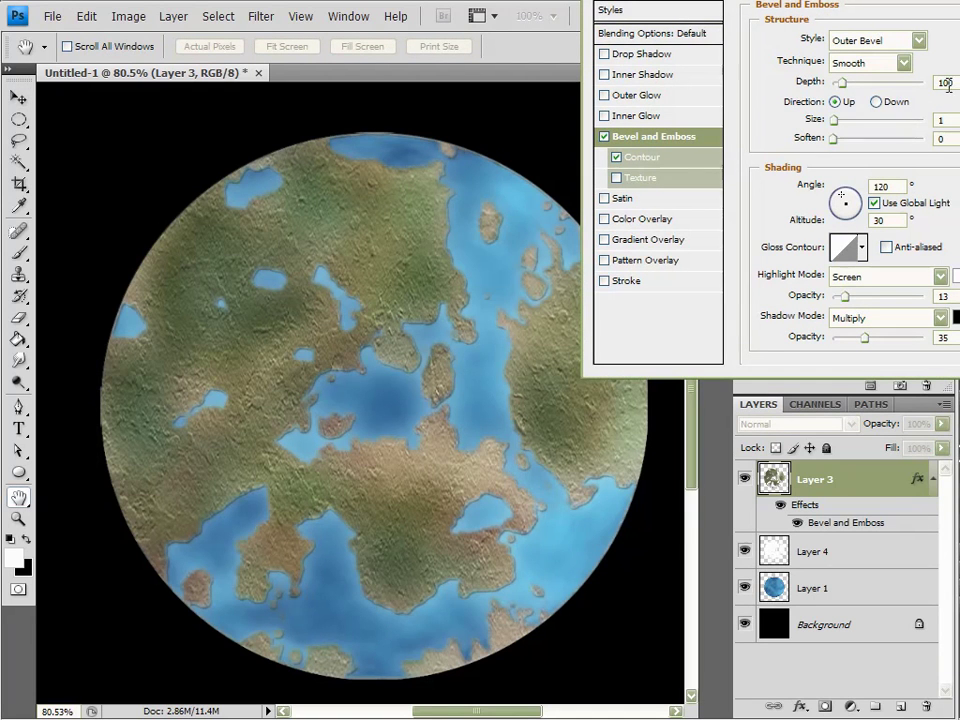
{"action": "left_click", "coordinate": [840, 84]}
{"action": "left_click_drag", "start_coordinate": [840, 82], "coordinate": [837, 80]}
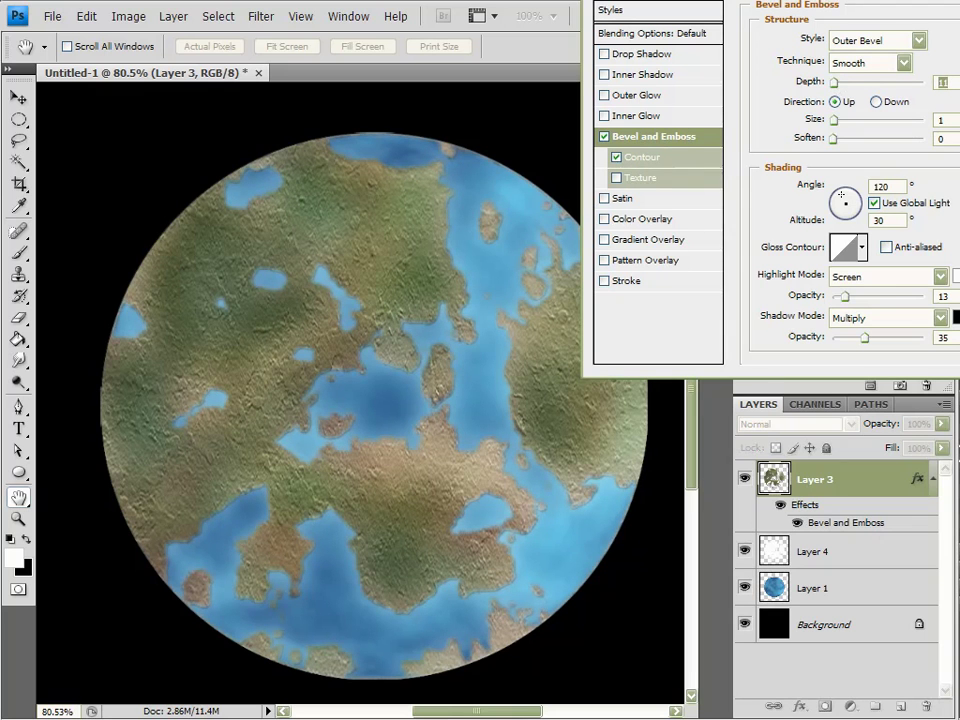
{"action": "key", "text": "Return"}
{"action": "key", "text": "v"}
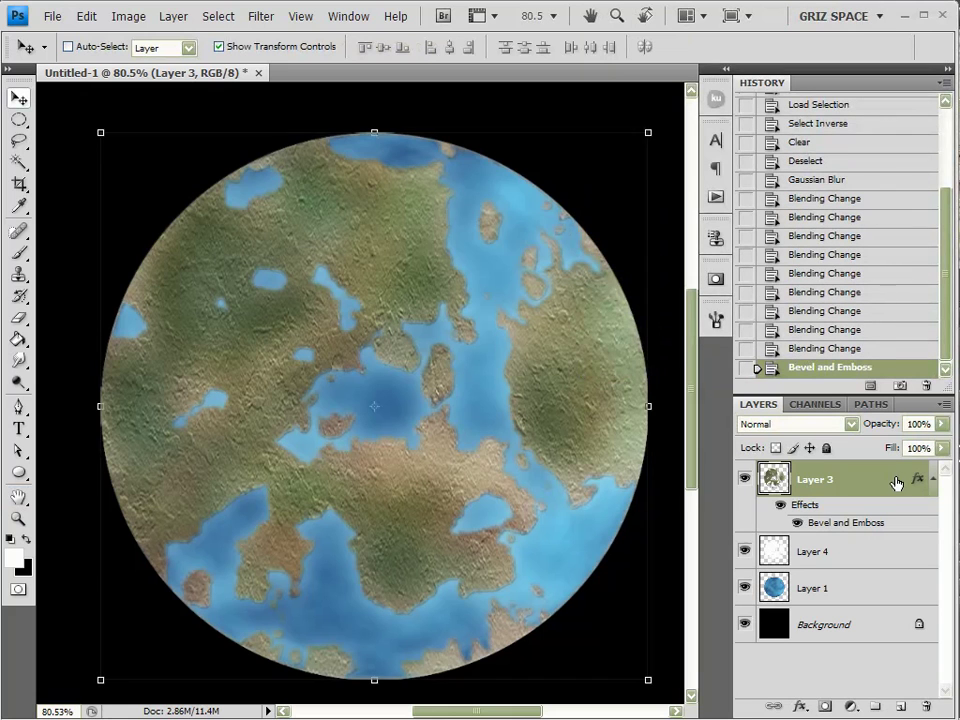
Step: Add a new empty layer above the landmass layer
{"action": "left_click", "coordinate": [902, 708]}
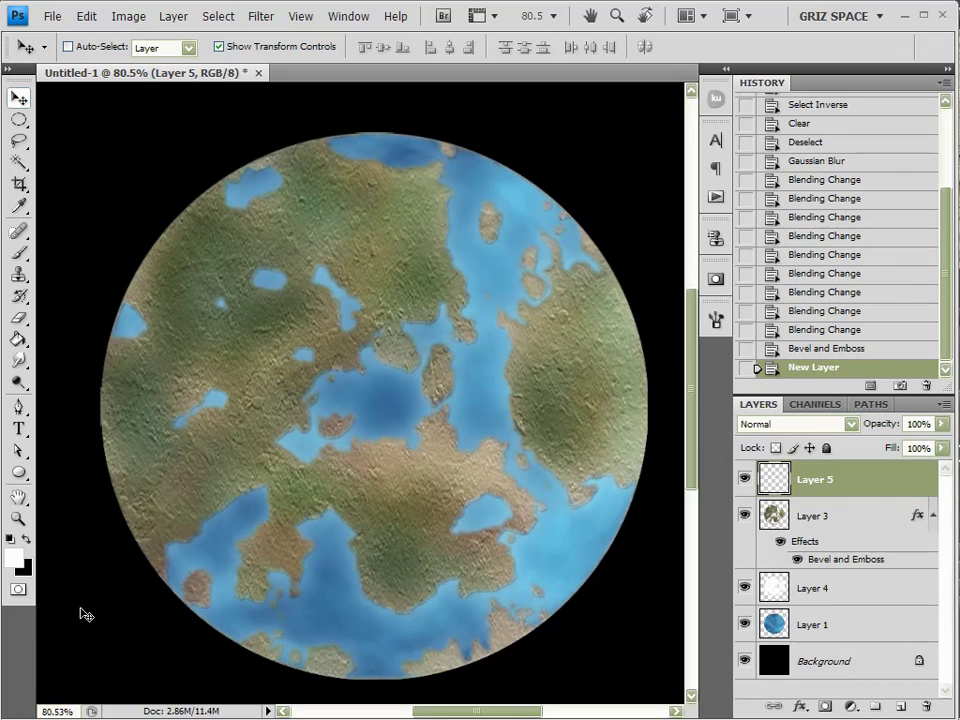
Step: Try to merge the landmass layer with the blurred white coastline layer
{"action": "left_click", "coordinate": [776, 518]}
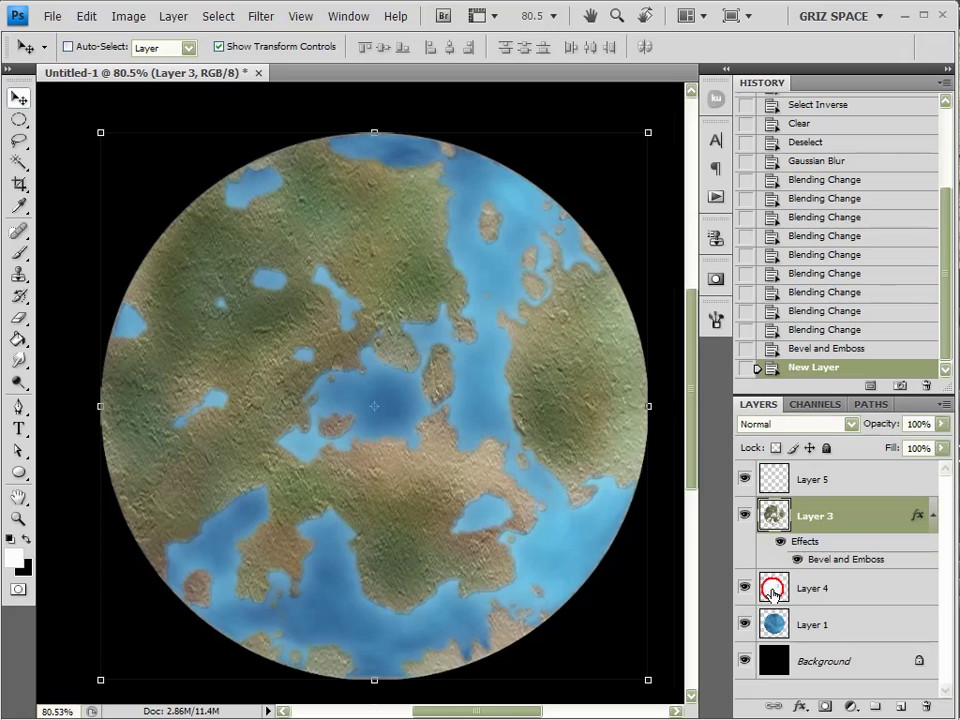
{"action": "left_click", "coordinate": [773, 596], "text": "shift"}
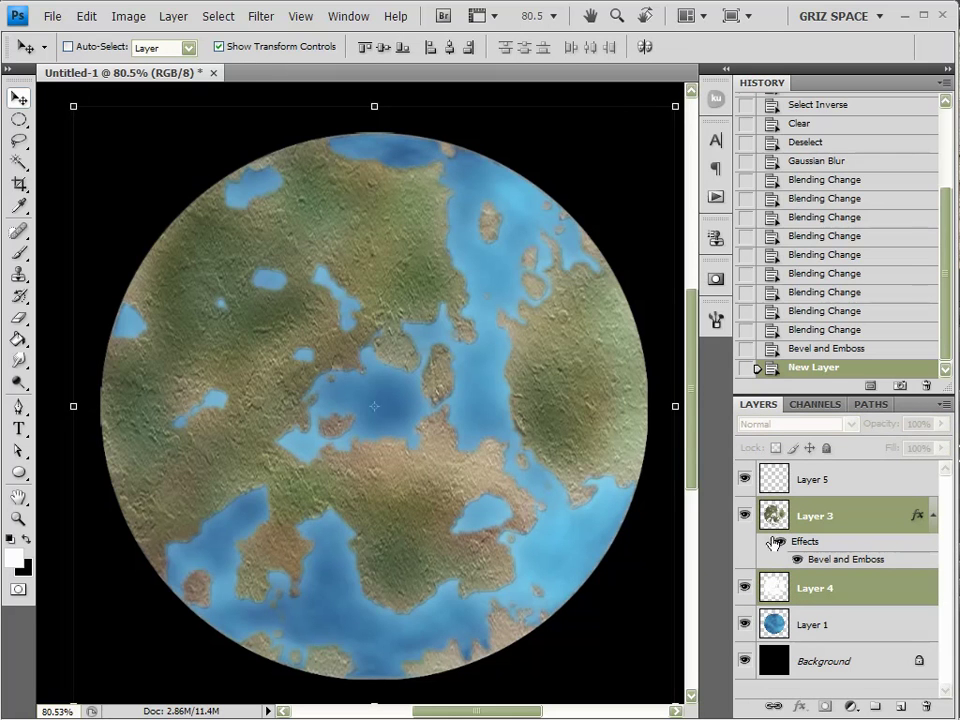
{"action": "right_click", "coordinate": [775, 590]}
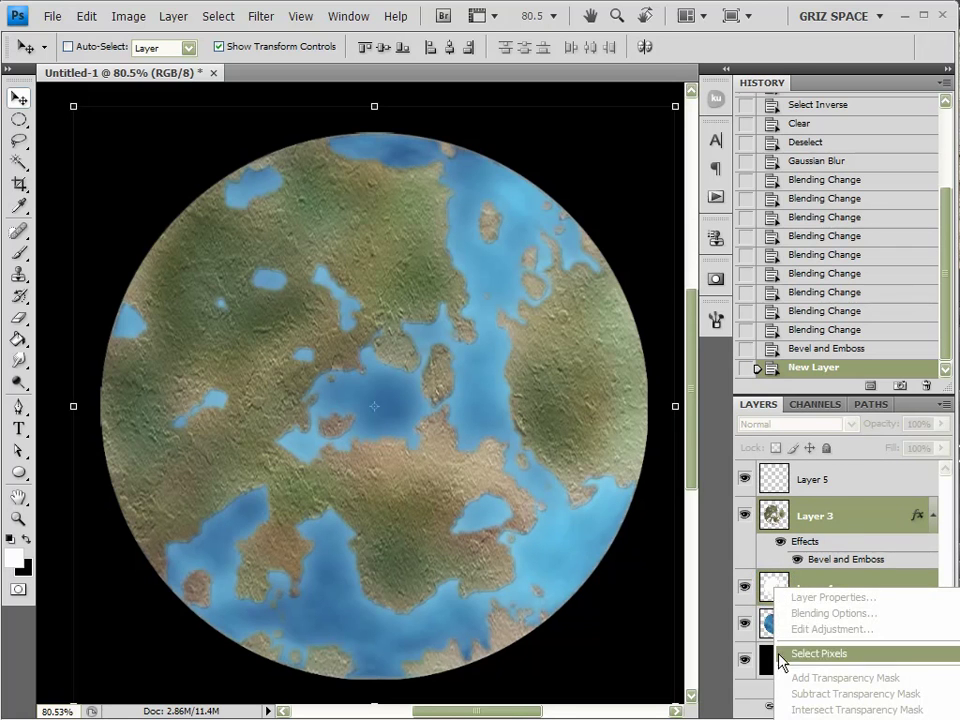
{"action": "right_click", "coordinate": [849, 506]}
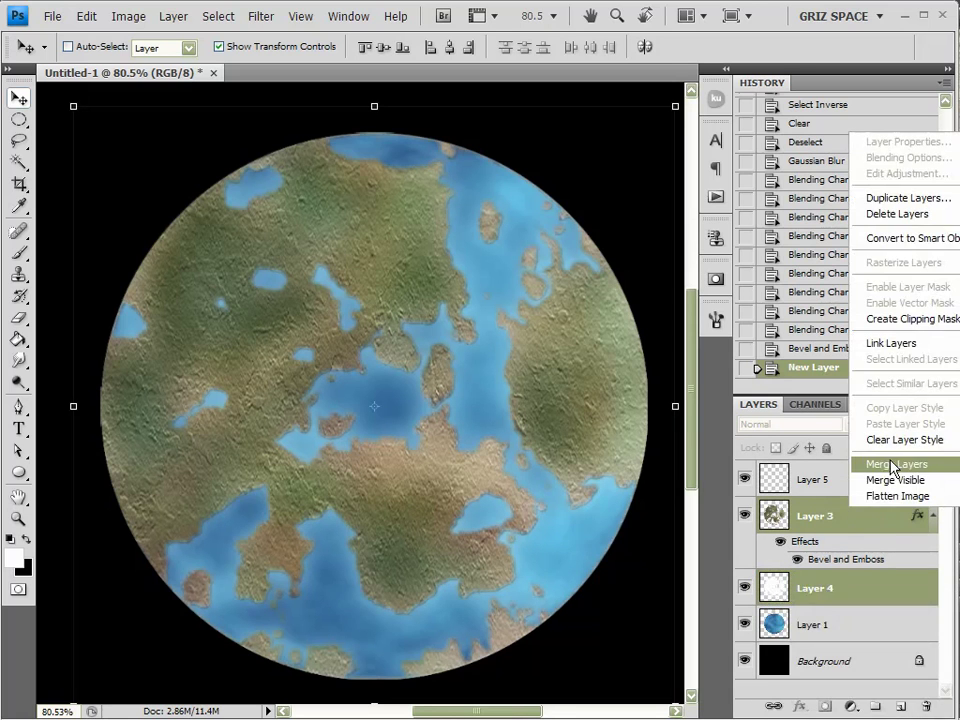
{"action": "left_click", "coordinate": [890, 464]}
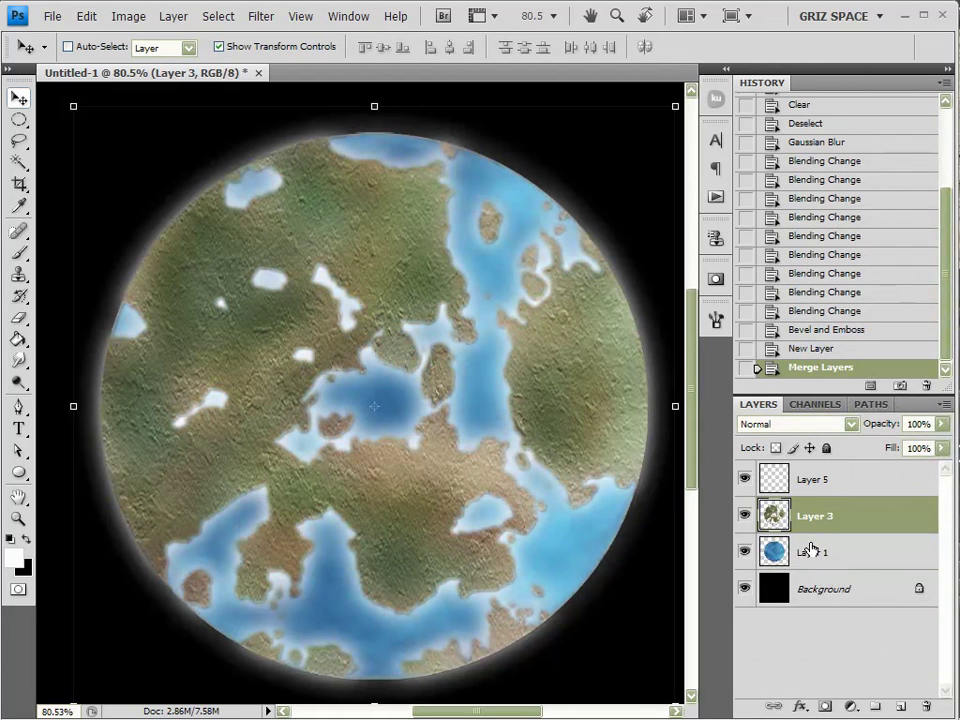
Step: Try the Spherize filter on the merged layer within the planet's outline, and step back in history to before the merge
{"action": "left_click", "coordinate": [778, 556], "text": "ctrl"}
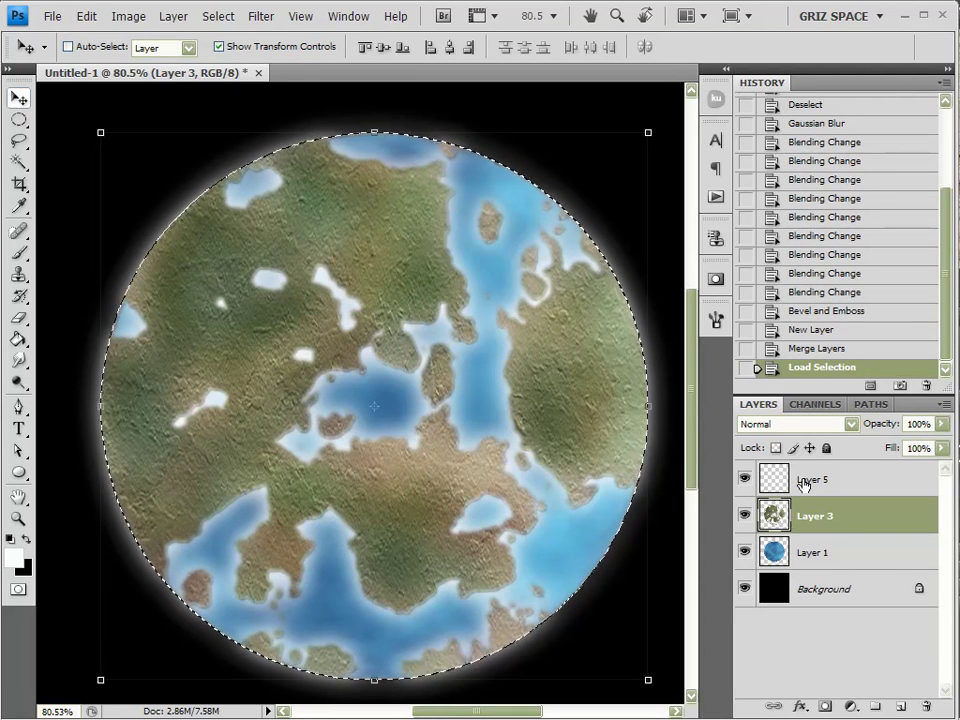
{"action": "left_click", "coordinate": [262, 18]}
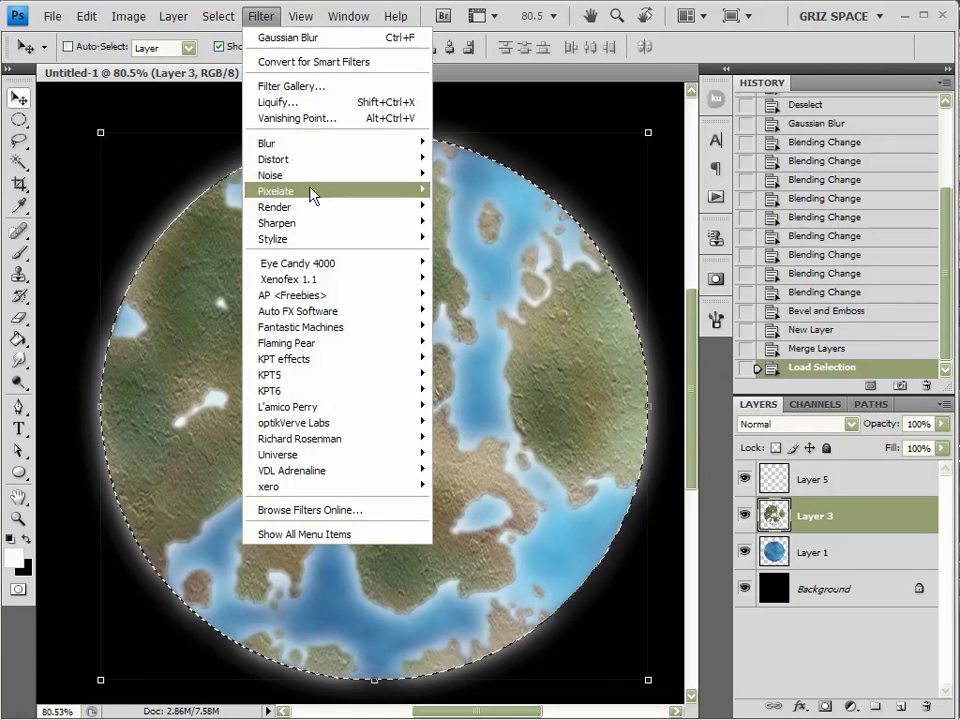
{"action": "mouse_move", "coordinate": [317, 160]}
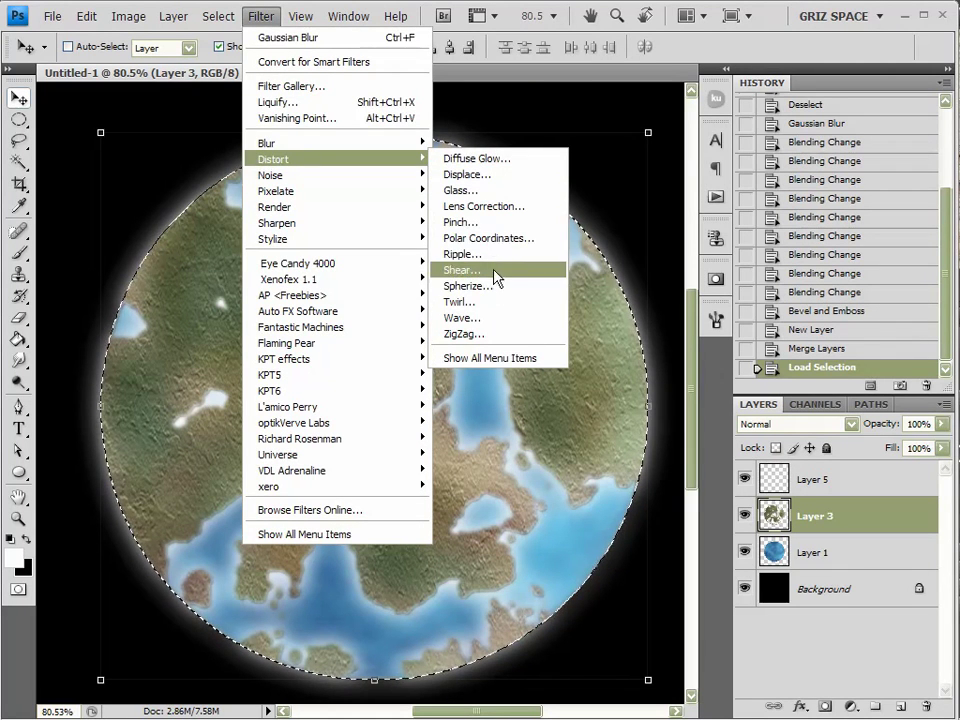
{"action": "left_click", "coordinate": [495, 287]}
{"action": "left_click", "coordinate": [535, 64]}
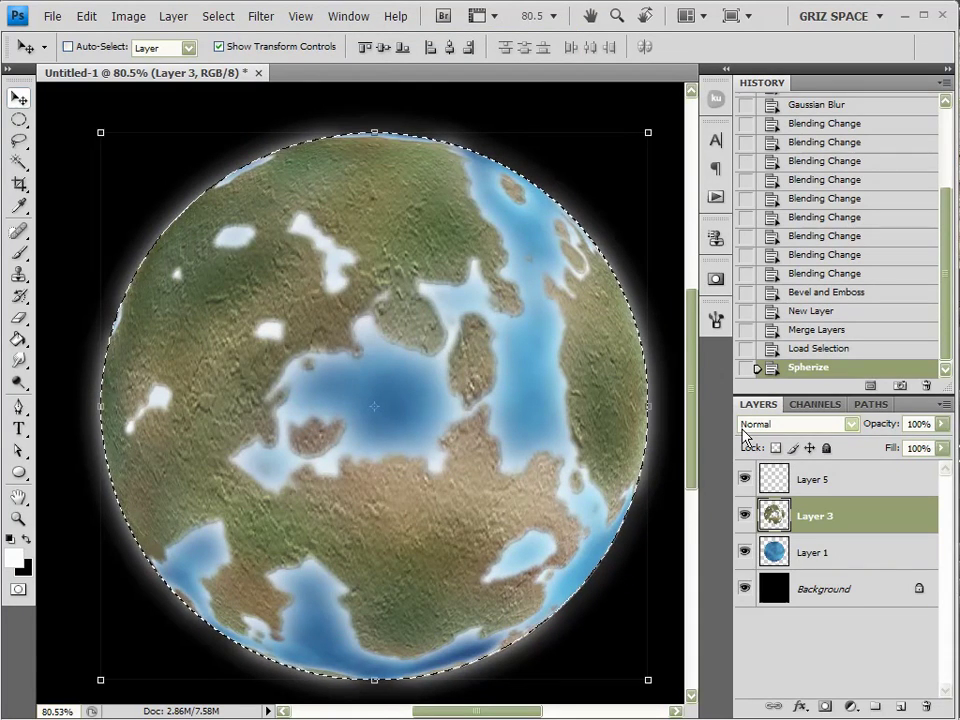
{"action": "left_click", "coordinate": [804, 349]}
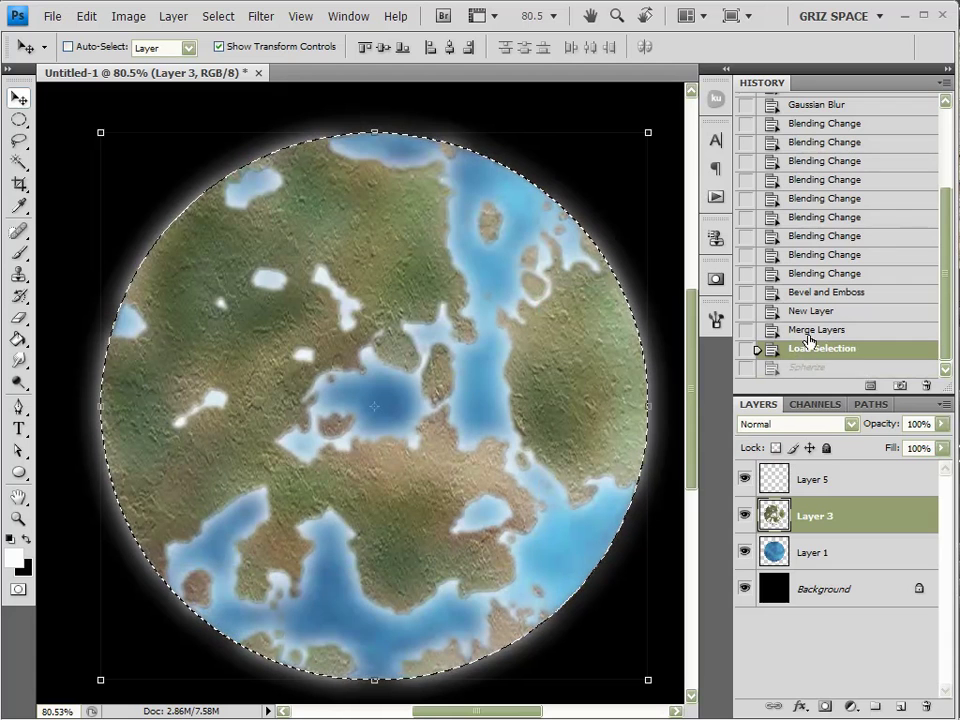
{"action": "left_click", "coordinate": [812, 330]}
{"action": "left_click", "coordinate": [812, 311]}
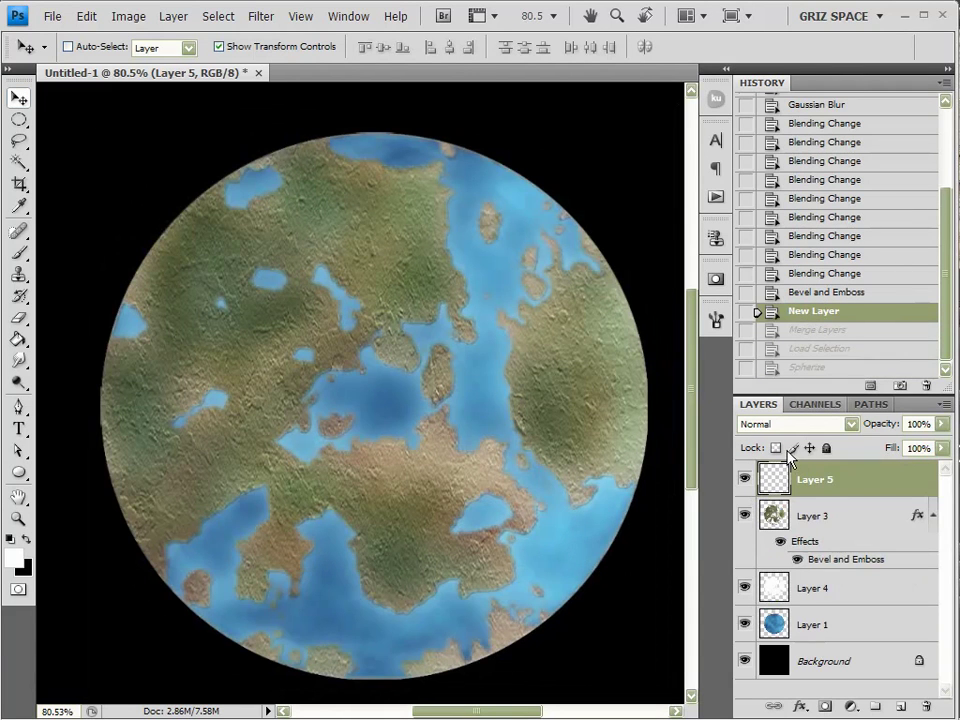
Step: Load the ocean disc's outline as a selection and apply the Spherize filter to the landmass layer, Layer 3
{"action": "left_click", "coordinate": [811, 589]}
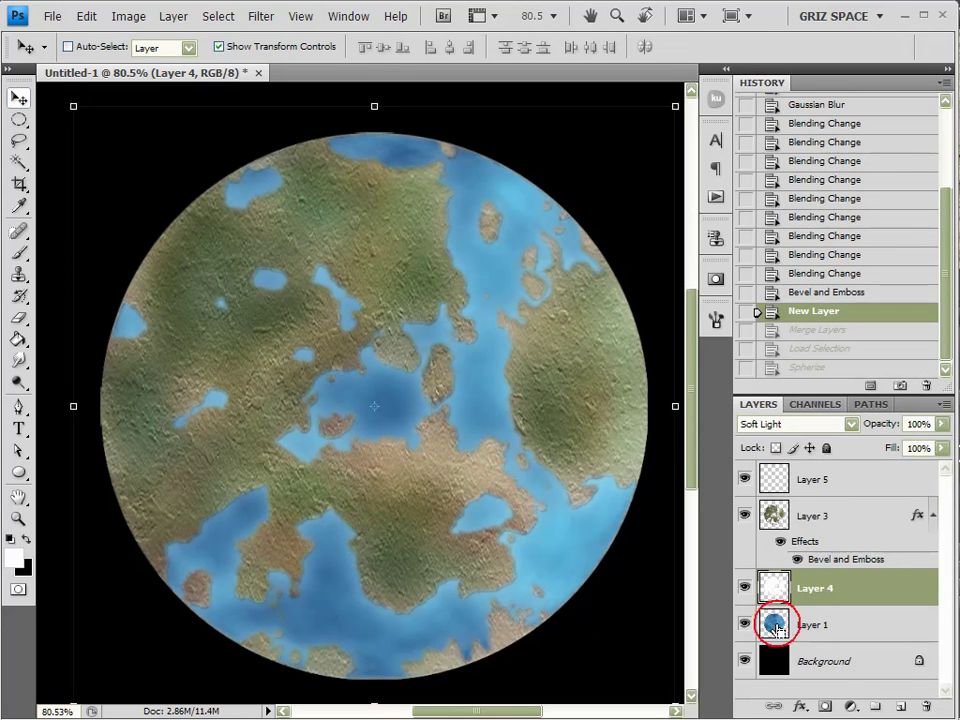
{"action": "left_click", "coordinate": [816, 516], "text": "ctrl"}
{"action": "left_click", "coordinate": [813, 516]}
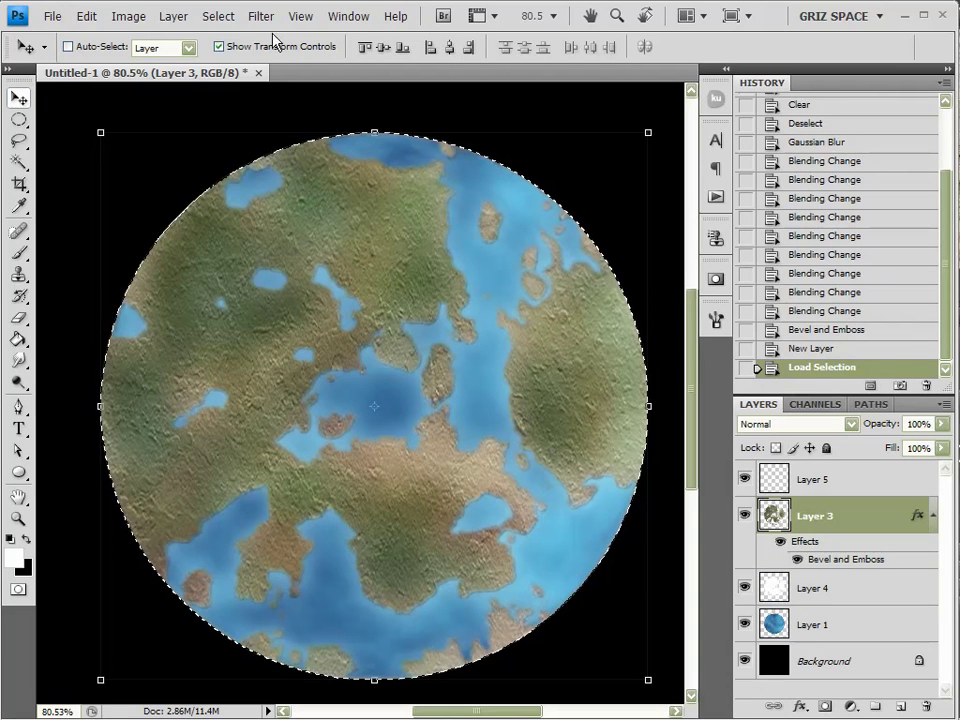
{"action": "left_click", "coordinate": [261, 16]}
{"action": "left_click", "coordinate": [268, 40]}
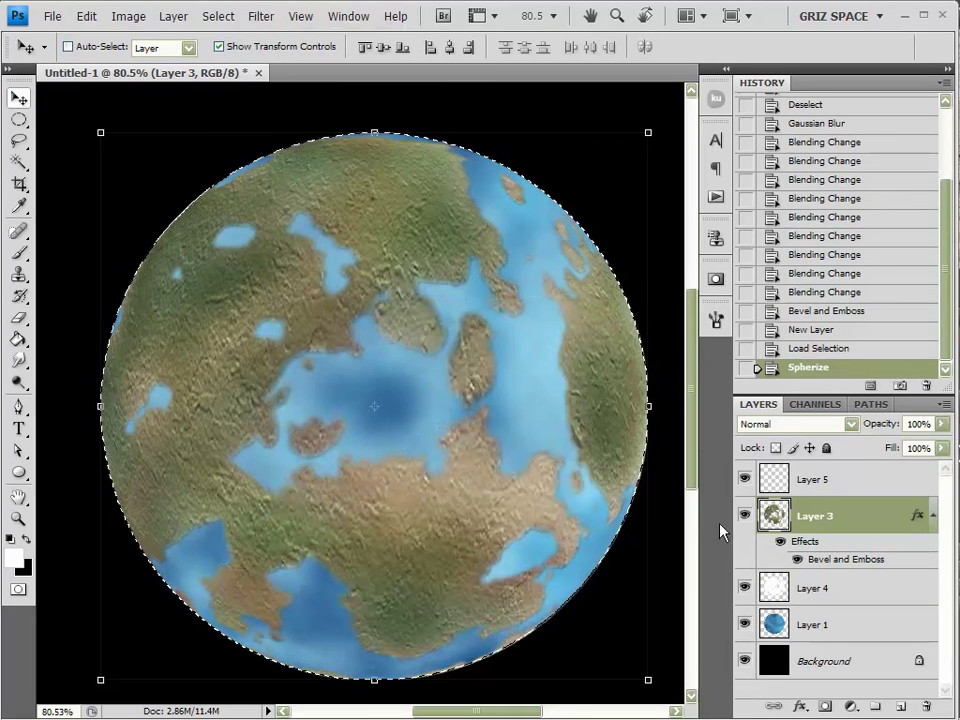
Step: Apply the same Spherize filter to the white coastline layer, Layer 4
{"action": "left_click", "coordinate": [772, 590]}
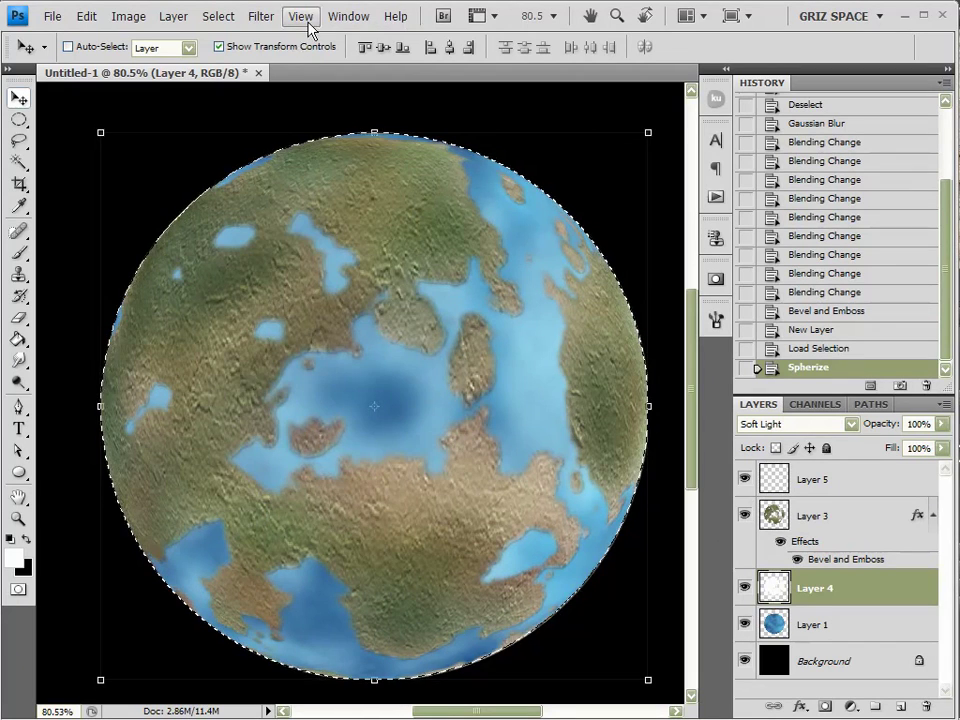
{"action": "left_click", "coordinate": [261, 16]}
{"action": "left_click", "coordinate": [265, 40]}
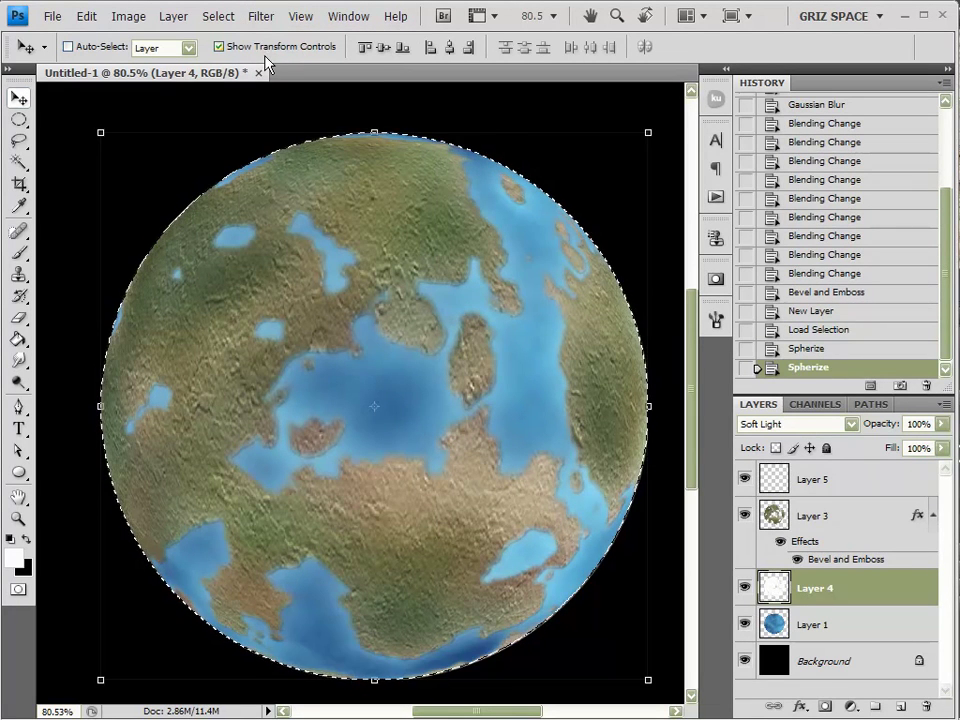
Step: Try merging the spherized landmass and coastline layers, and undo the merge
{"action": "left_click", "coordinate": [846, 515], "text": "shift"}
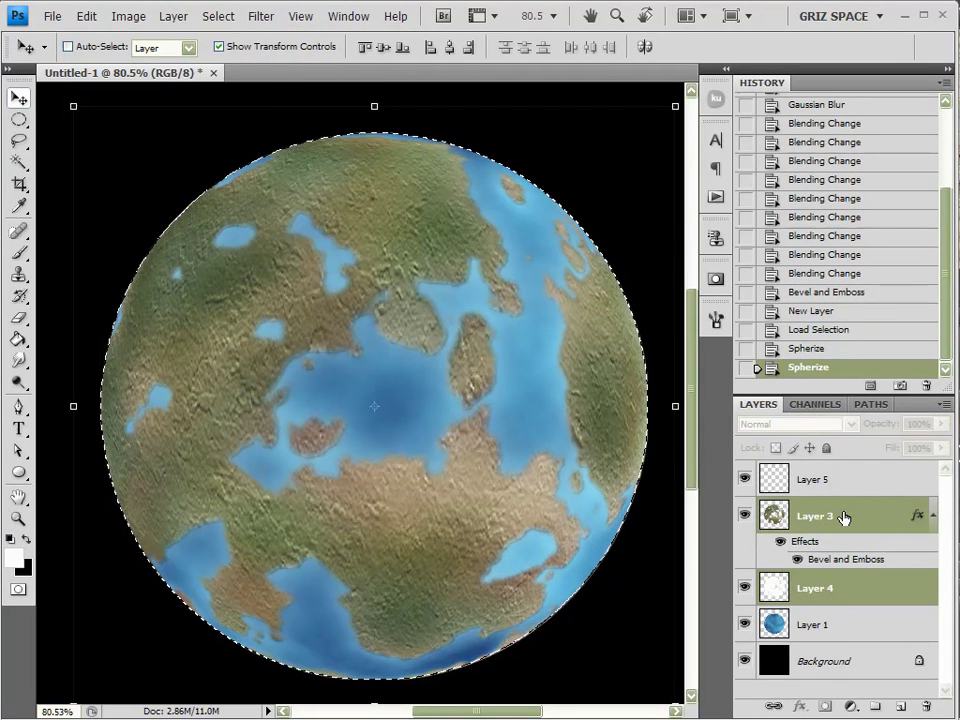
{"action": "right_click", "coordinate": [843, 517]}
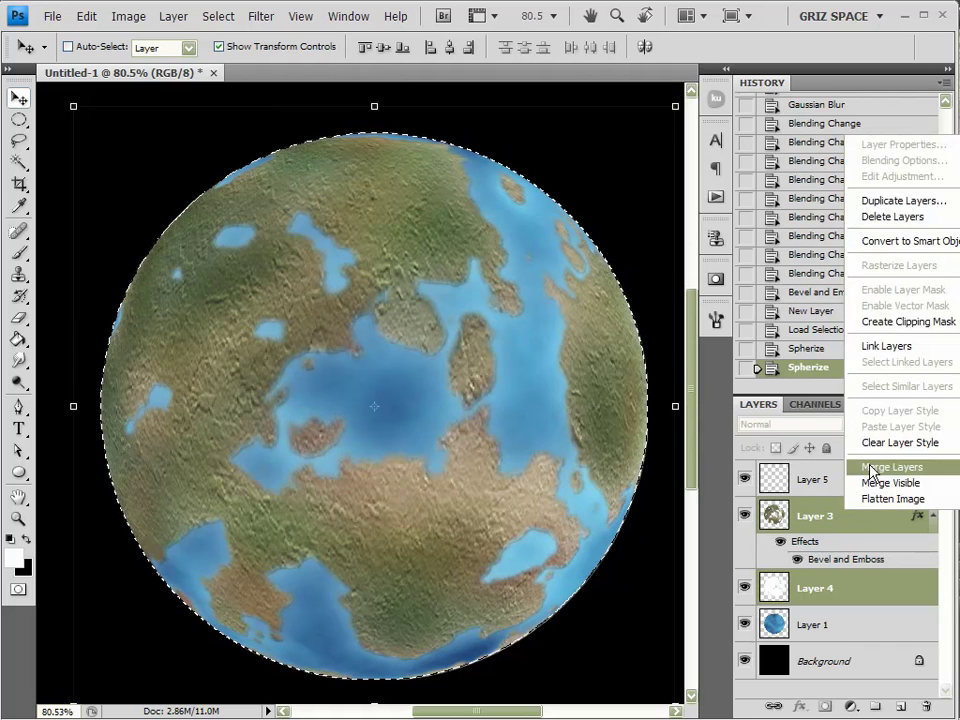
{"action": "left_click", "coordinate": [864, 524]}
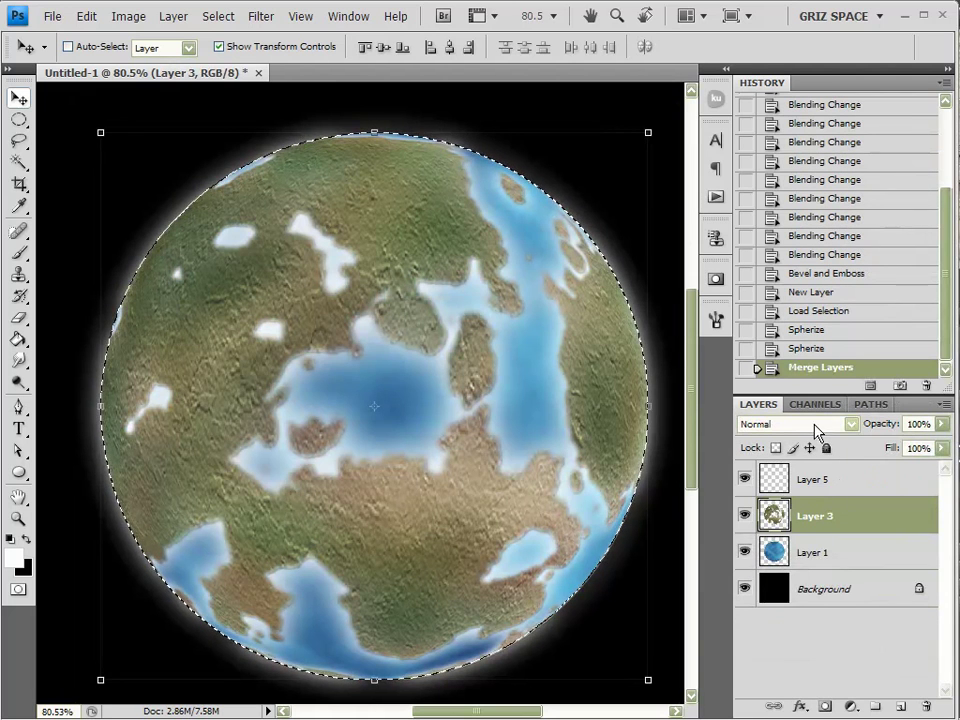
{"action": "left_click", "coordinate": [816, 350]}
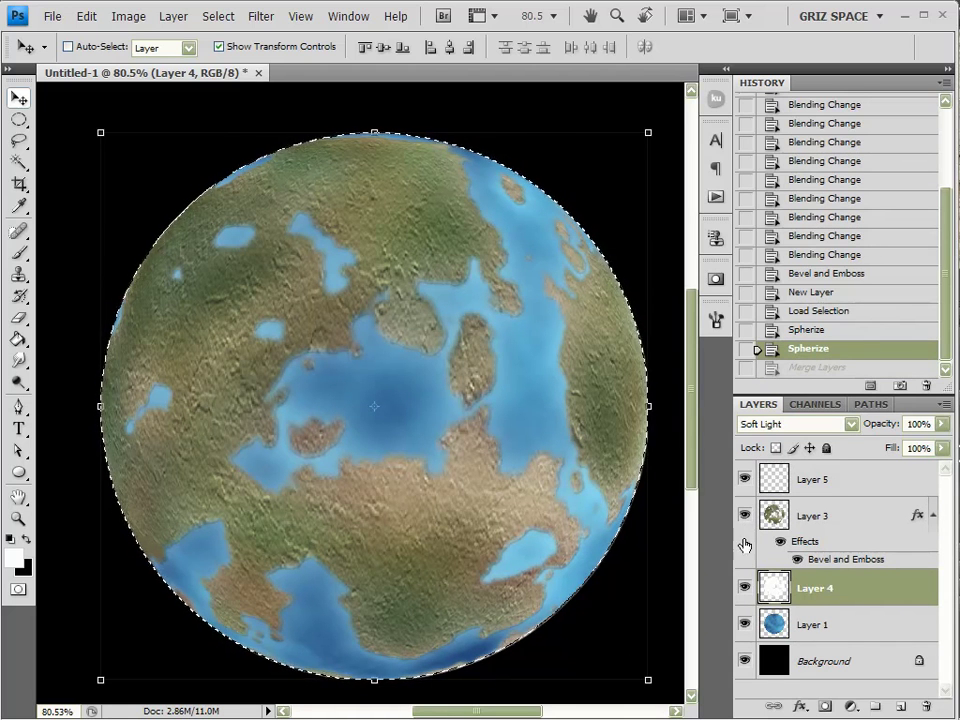
Step: Rename Layer 4 as Foam and Layer 3 as Terrain
{"action": "double_click", "coordinate": [803, 589]}
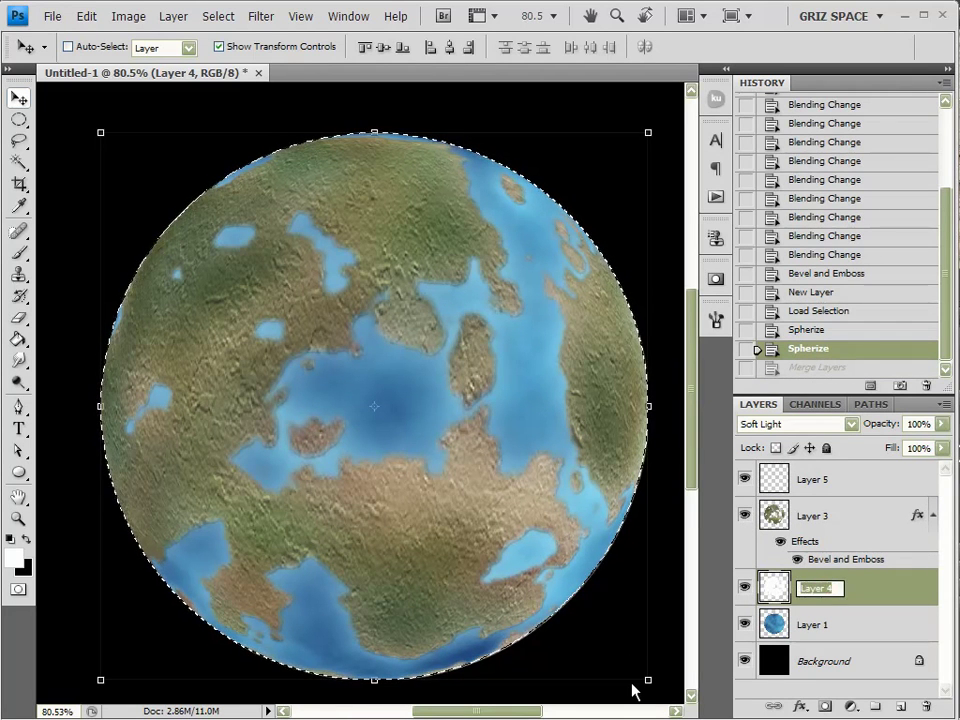
{"action": "type", "text": "Foa"}
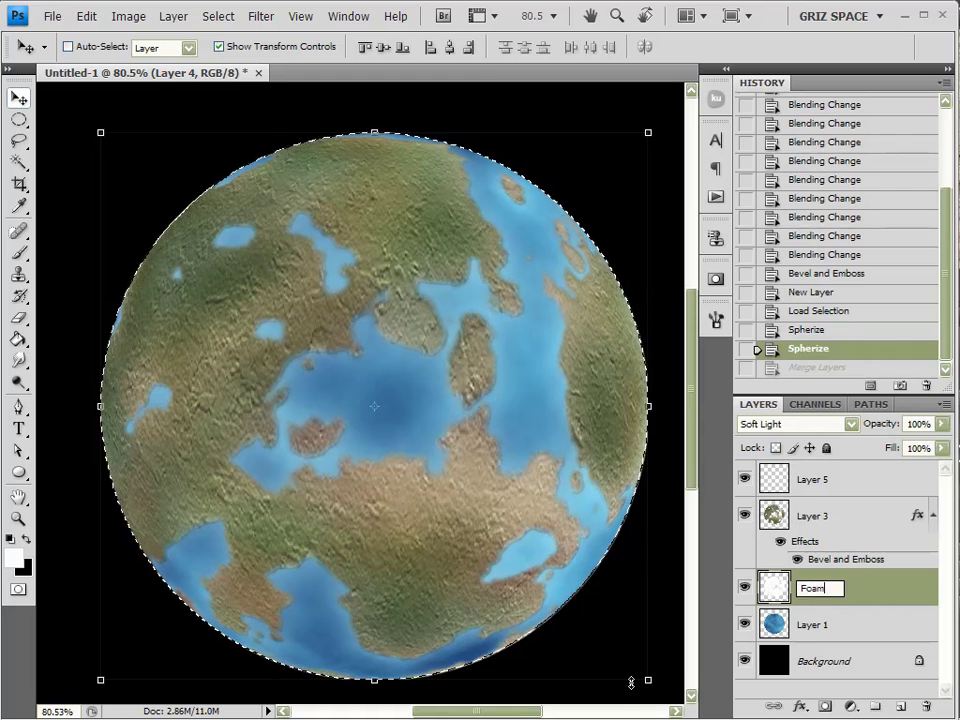
{"action": "type", "text": "m"}
{"action": "key", "text": "Return"}
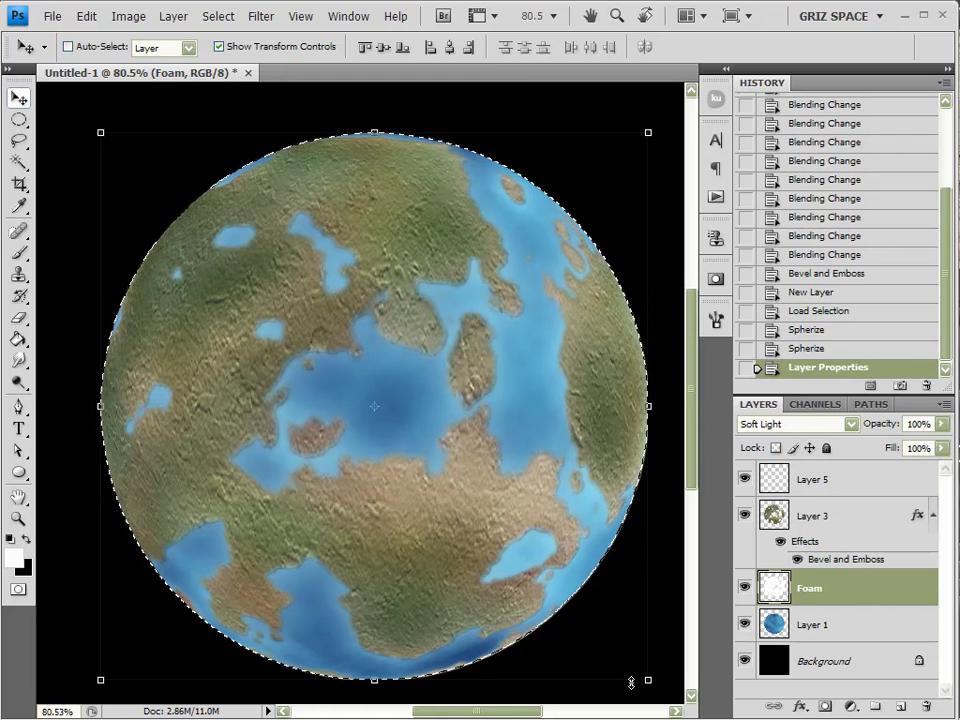
{"action": "double_click", "coordinate": [814, 515]}
{"action": "type", "text": "Ta"}
{"action": "key", "text": "BackSpace"}
{"action": "type", "text": "errain"}
{"action": "key", "text": "Return"}
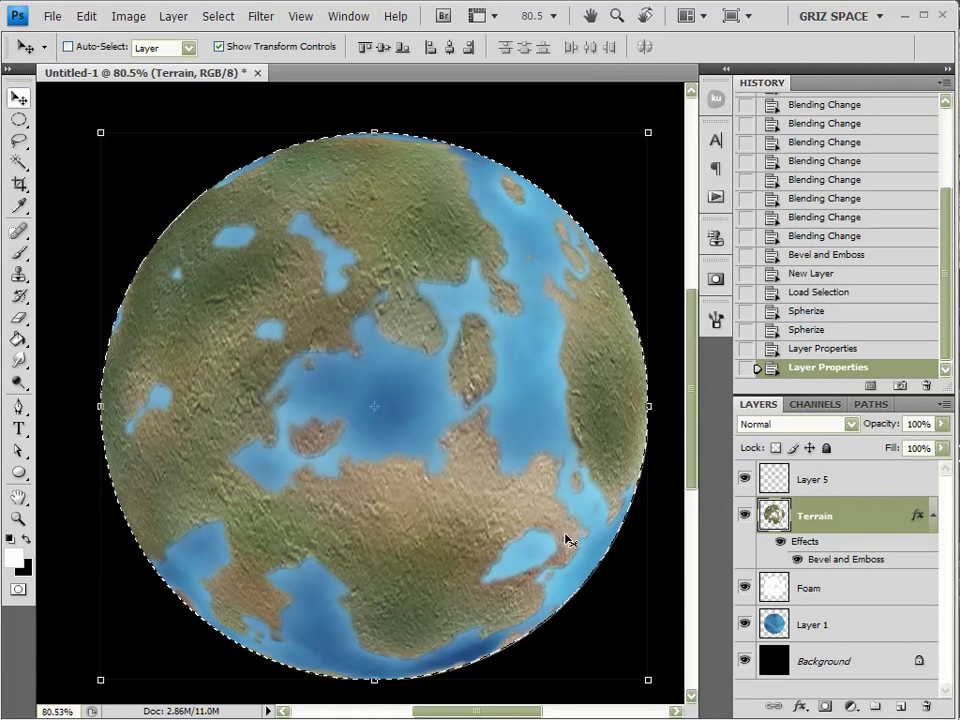
Step: Reset the colours to default black and white and render Clouds on Layer 5 inside the planet selection
{"action": "left_click", "coordinate": [814, 481]}
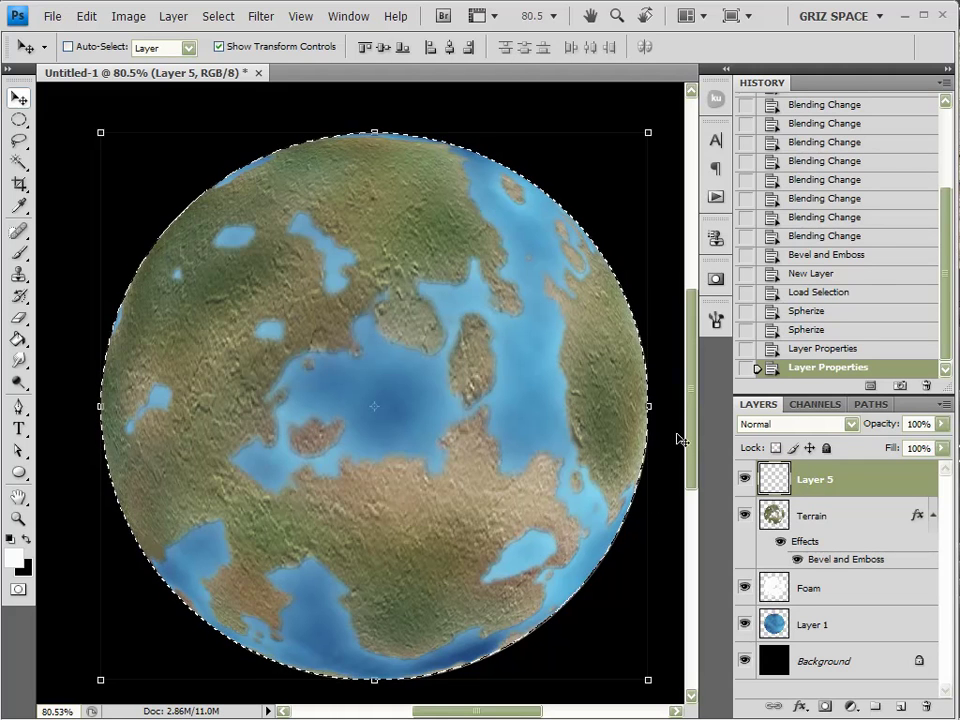
{"action": "left_click", "coordinate": [781, 628]}
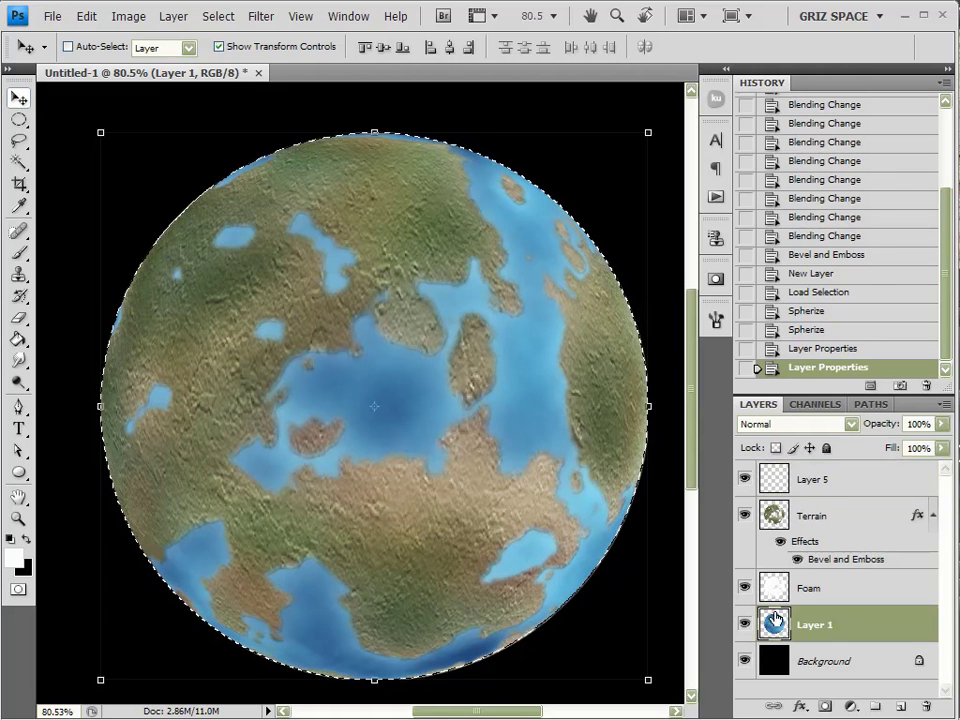
{"action": "left_click", "coordinate": [783, 470]}
{"action": "left_click", "coordinate": [10, 540]}
{"action": "left_click", "coordinate": [259, 17]}
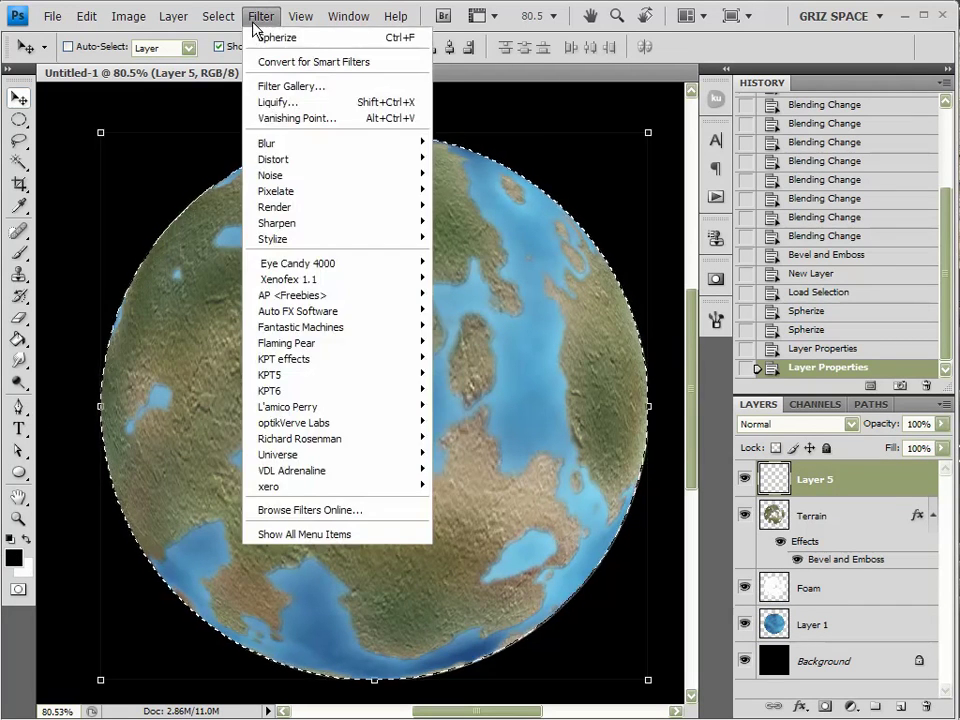
{"action": "left_click", "coordinate": [460, 206]}
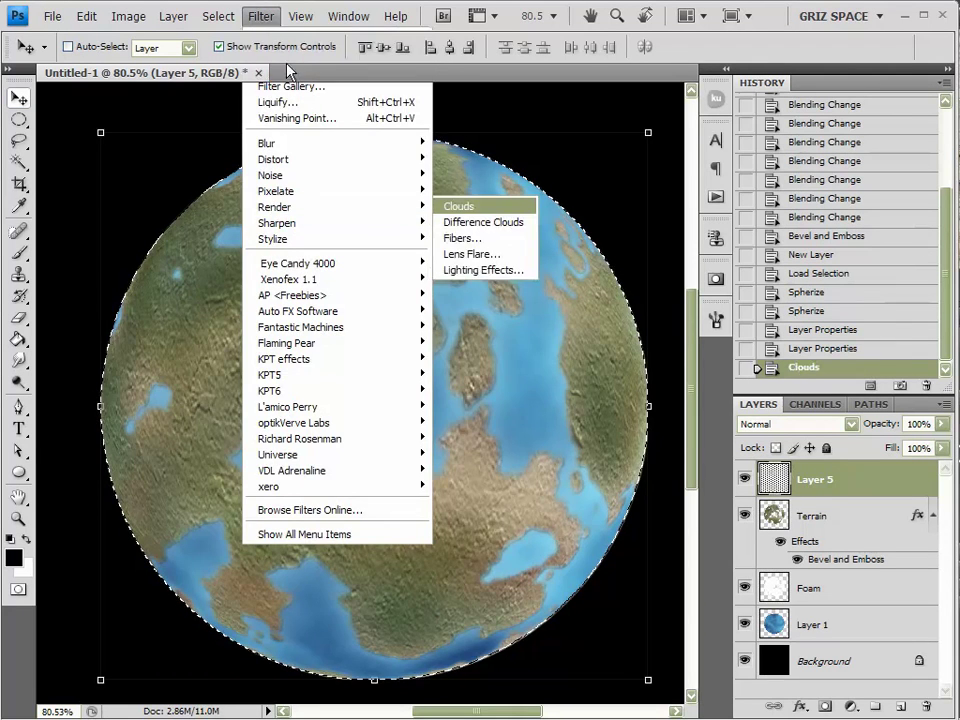
Step: Apply Difference Clouds four times to the cloud texture on Layer 5
{"action": "left_click", "coordinate": [263, 16]}
{"action": "mouse_move", "coordinate": [342, 208]}
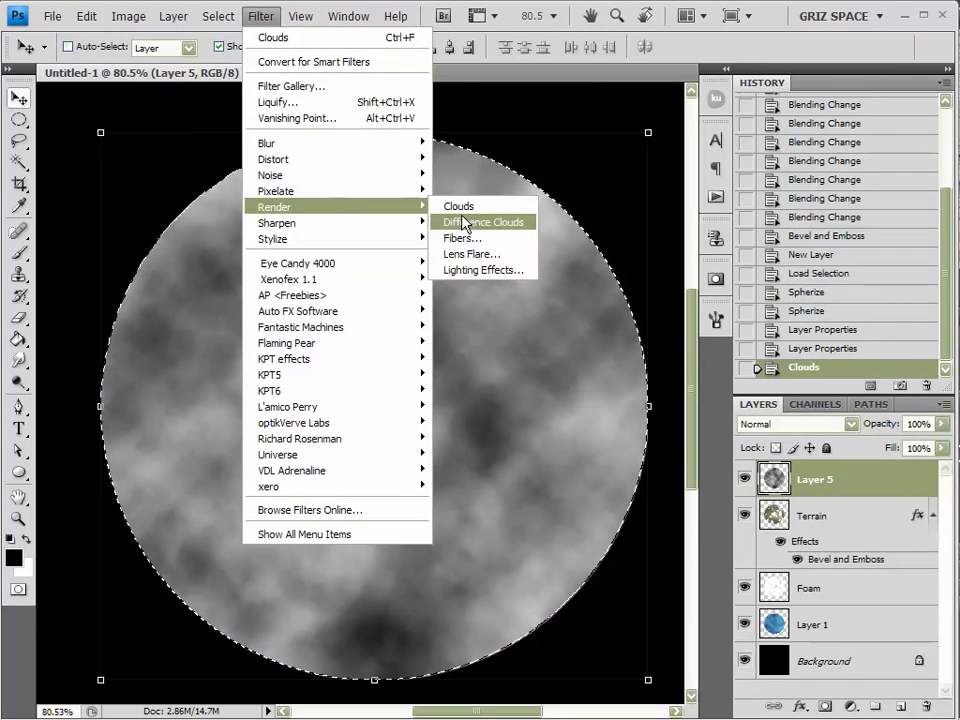
{"action": "left_click", "coordinate": [463, 222]}
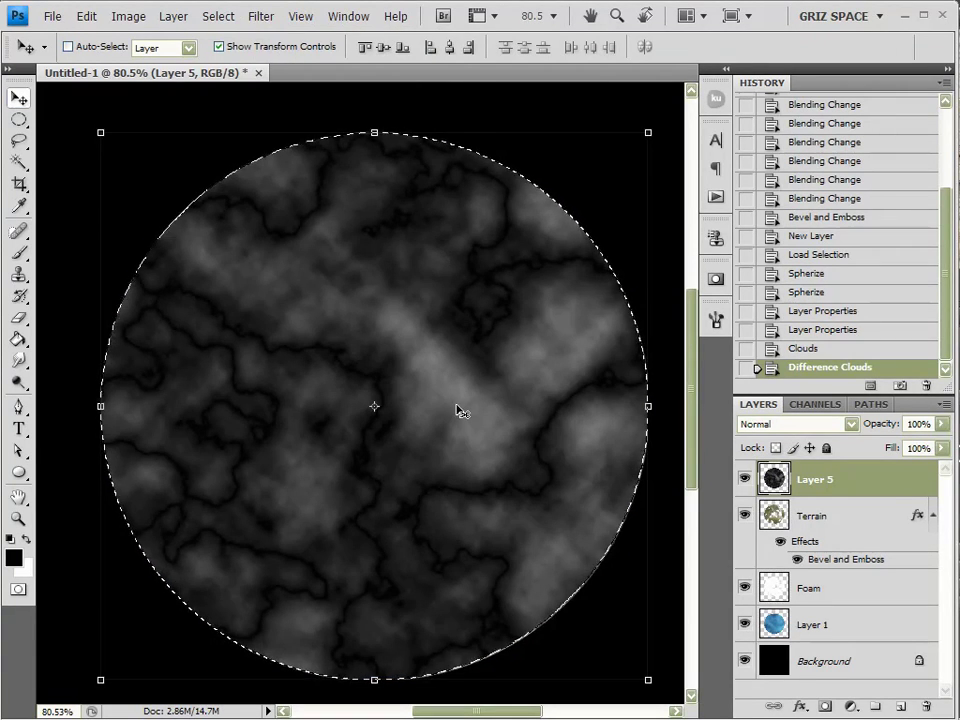
{"action": "key", "text": "ctrl+f"}
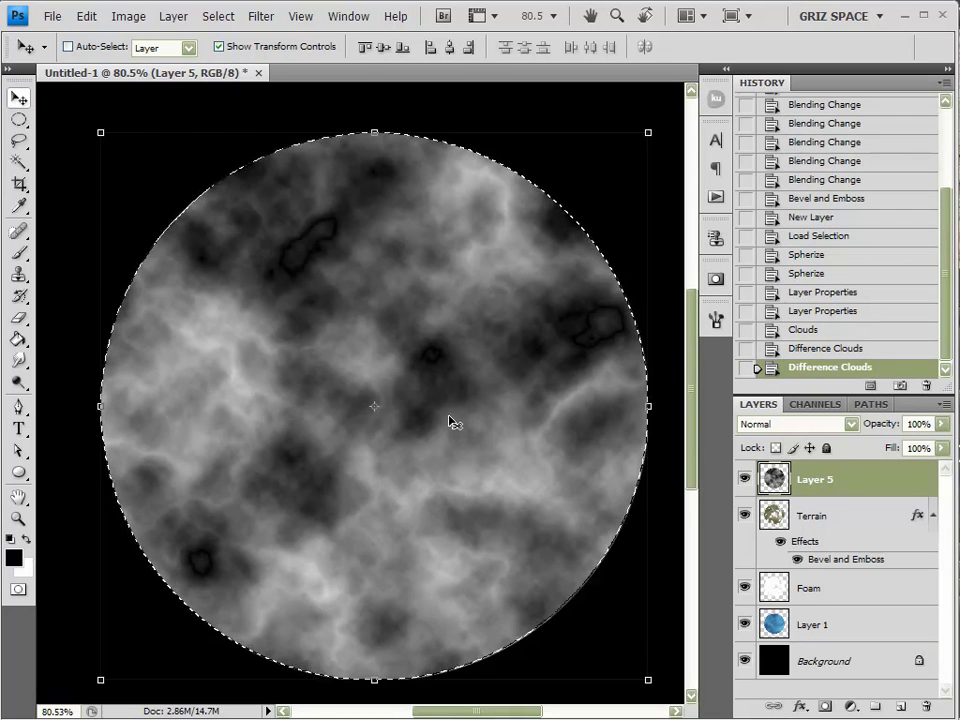
{"action": "key", "text": "ctrl+f"}
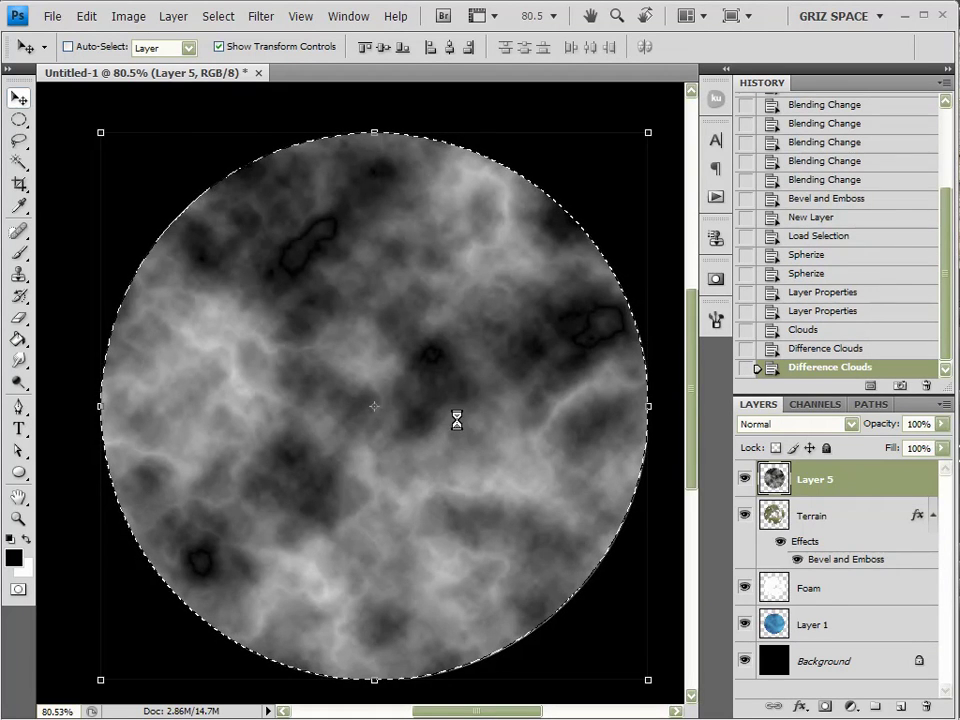
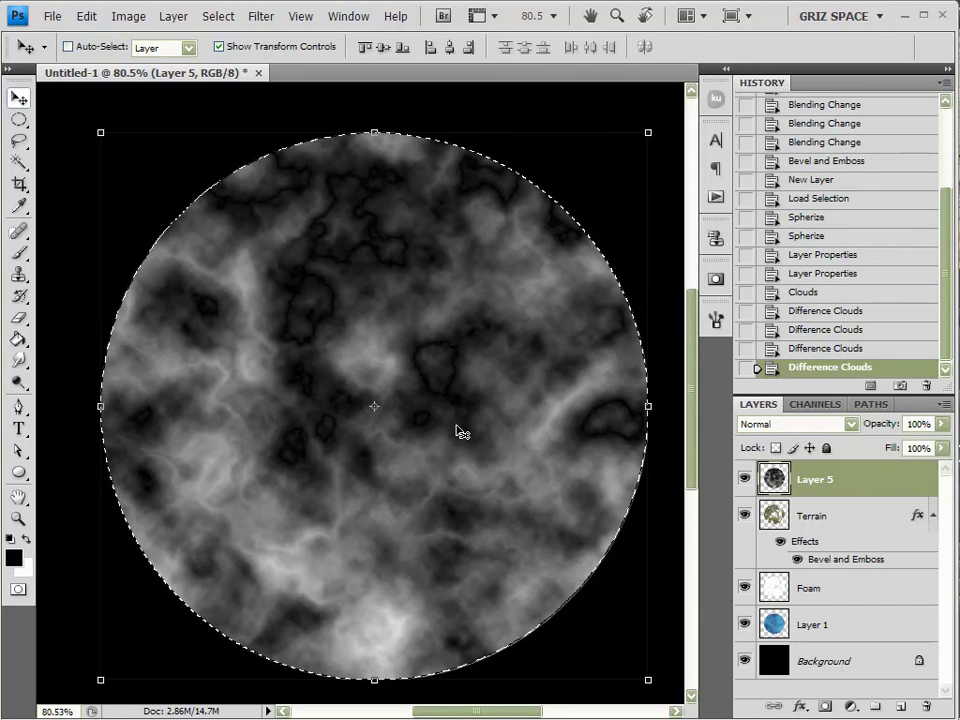
{"action": "key", "text": "ctrl+l"}
{"action": "mouse_move", "coordinate": [658, 330]}
{"action": "left_mouse_down"}
{"action": "mouse_move", "coordinate": [700, 342]}
{"action": "mouse_move", "coordinate": [700, 334]}
{"action": "mouse_move", "coordinate": [658, 330]}
{"action": "left_mouse_up"}
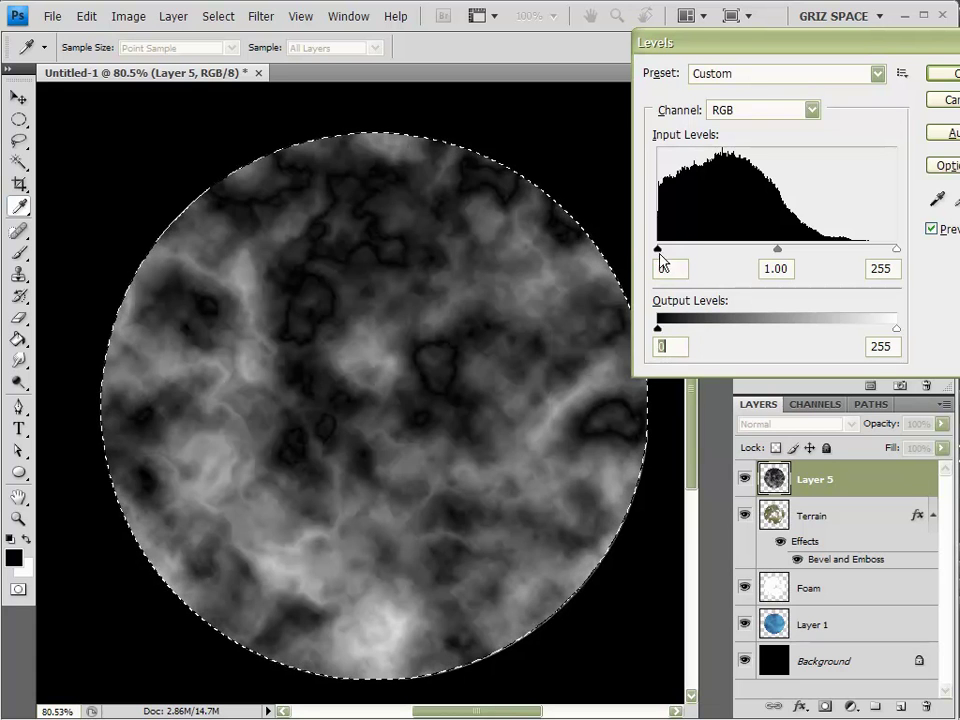
{"action": "left_click_drag", "start_coordinate": [658, 250], "coordinate": [690, 250]}
{"action": "left_click_drag", "start_coordinate": [697, 258], "coordinate": [714, 255]}
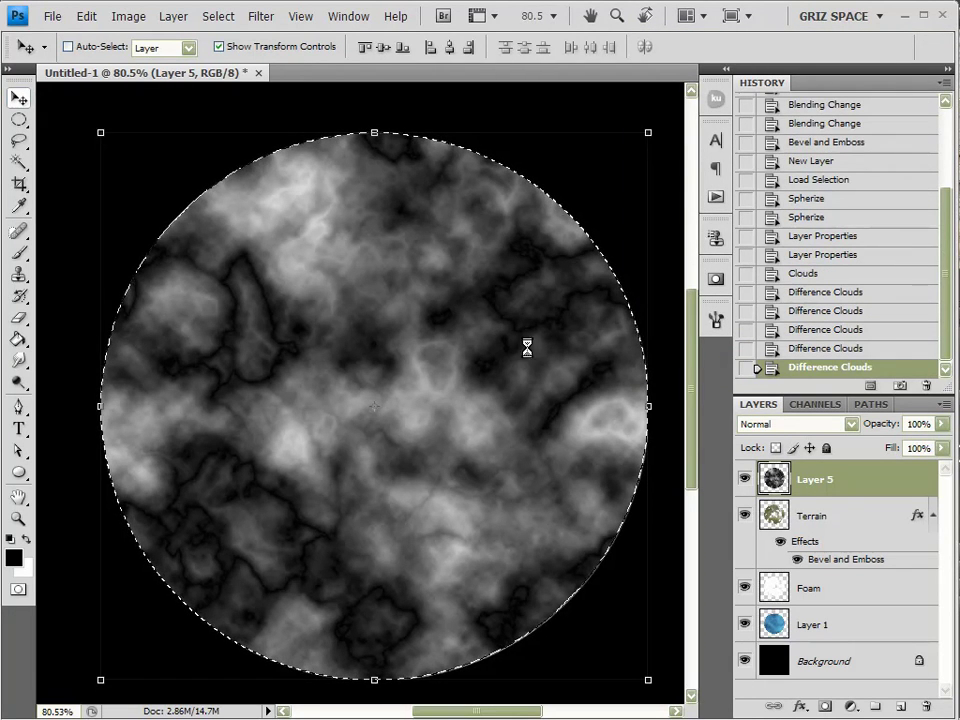
Step: Darken the cloud texture on Layer 5 with Levels, setting the black input level to 68, and deselect
{"action": "key", "text": "ctrl+l"}
{"action": "left_click_drag", "start_coordinate": [660, 255], "coordinate": [722, 258]}
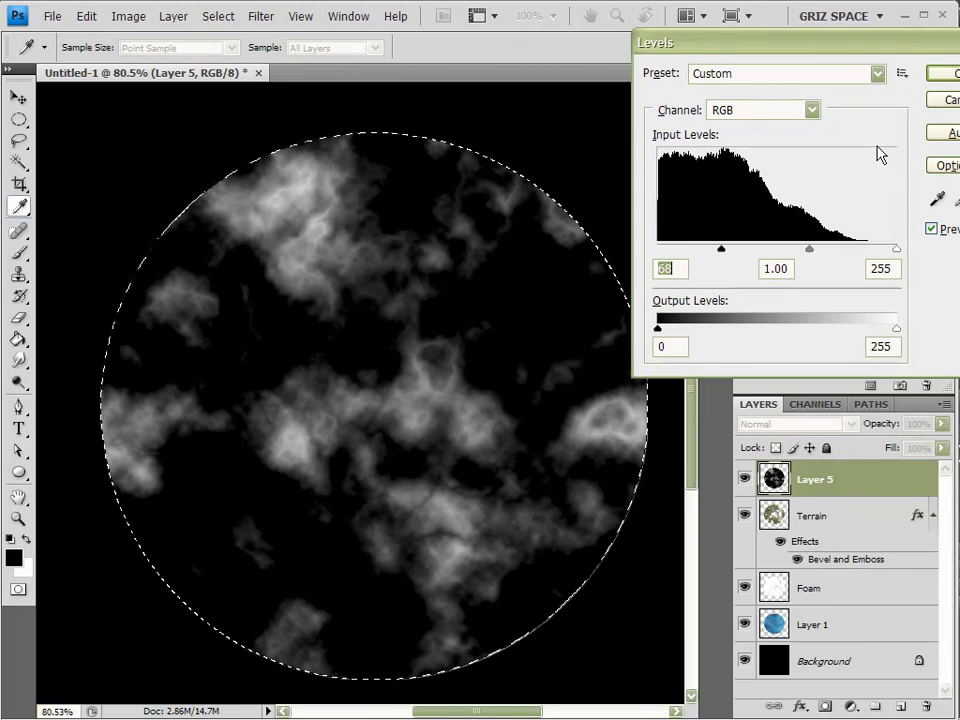
{"action": "left_click", "coordinate": [955, 74]}
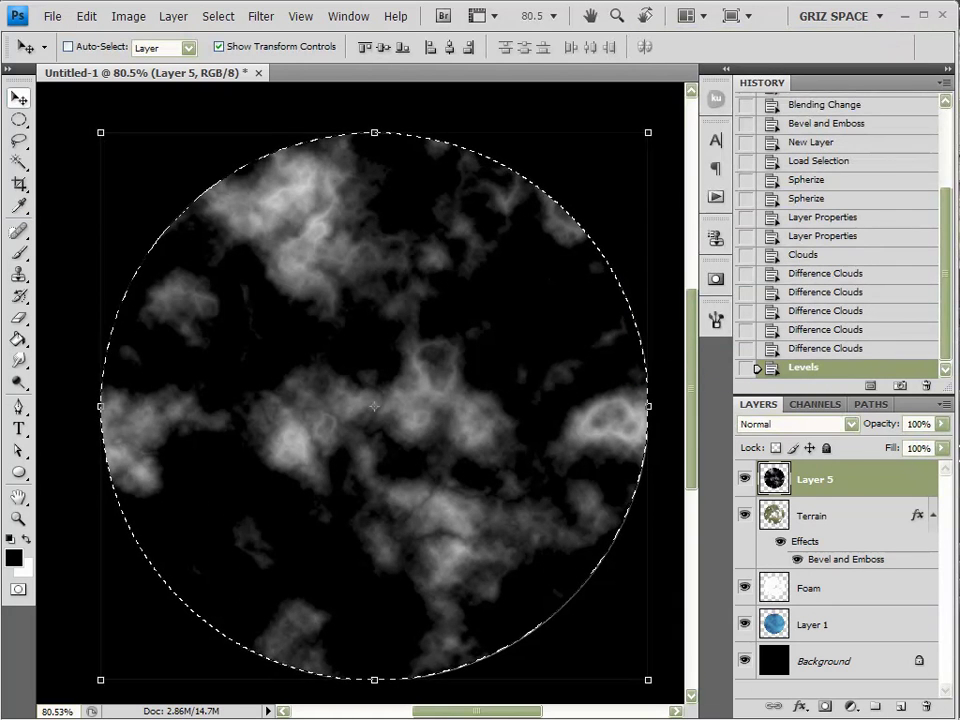
{"action": "key", "text": "ctrl+d"}
Step: Select the black areas between the clouds on Layer 5 with the Magic Wand at tolerance 20, including the small enclosed patches
{"action": "left_click", "coordinate": [19, 162]}
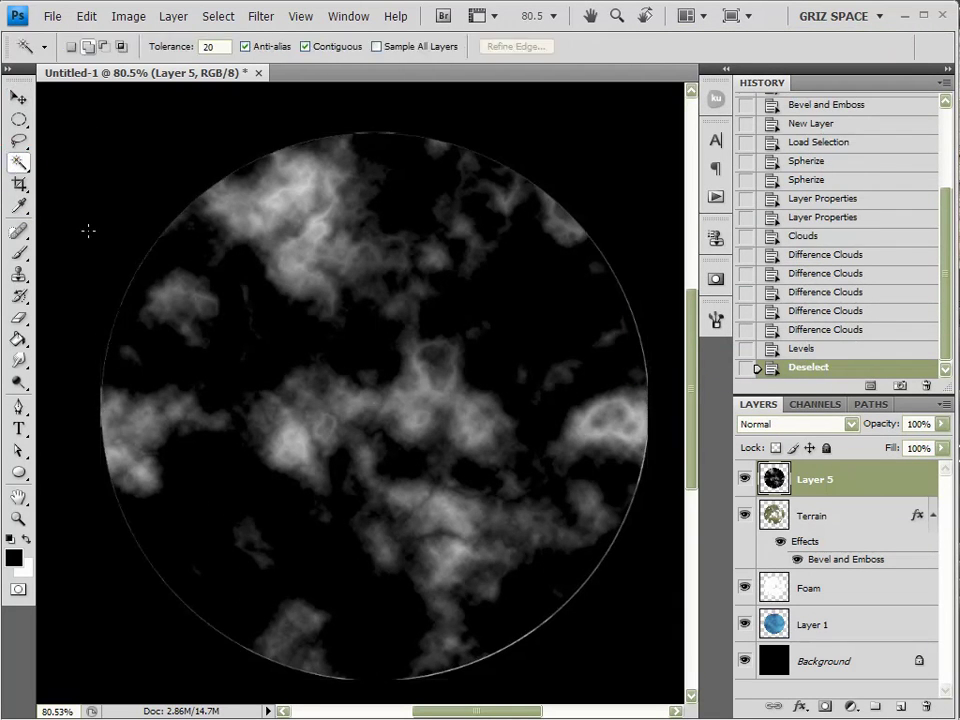
{"action": "left_click", "coordinate": [193, 264]}
{"action": "left_click", "coordinate": [523, 302]}
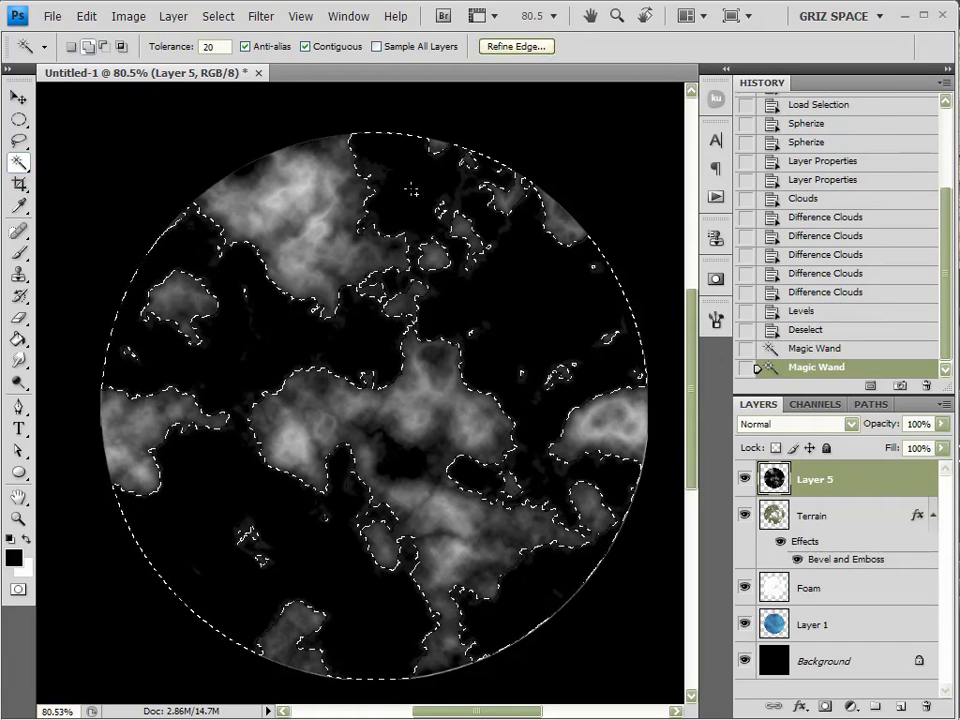
{"action": "left_click", "coordinate": [471, 609]}
{"action": "left_click", "coordinate": [386, 677]}
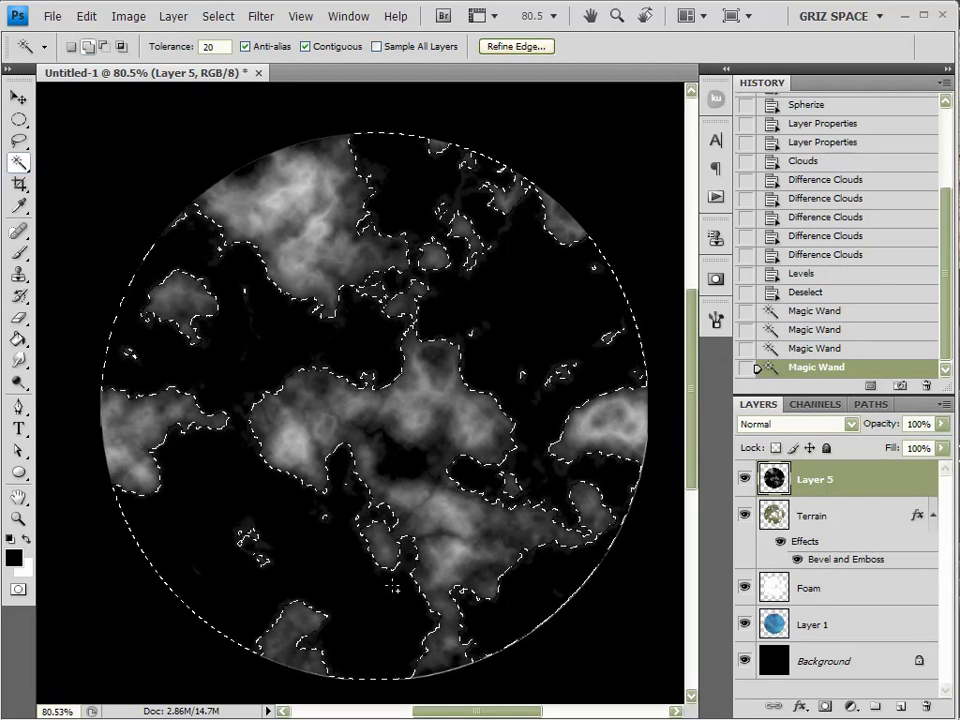
{"action": "left_click", "coordinate": [405, 467]}
{"action": "left_click", "coordinate": [477, 473]}
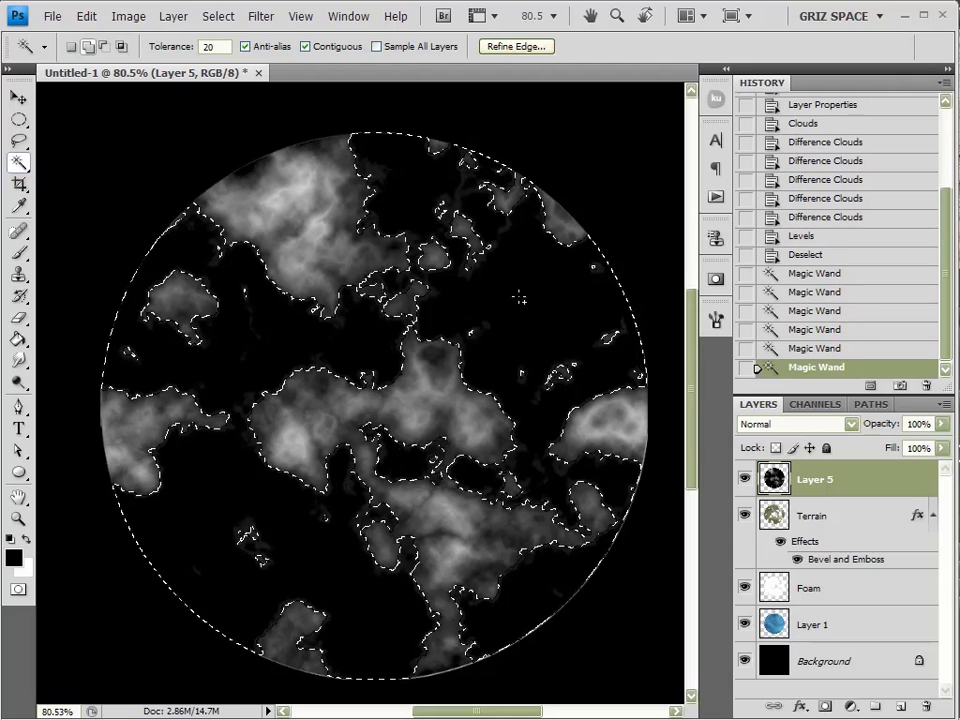
{"action": "left_click", "coordinate": [255, 175]}
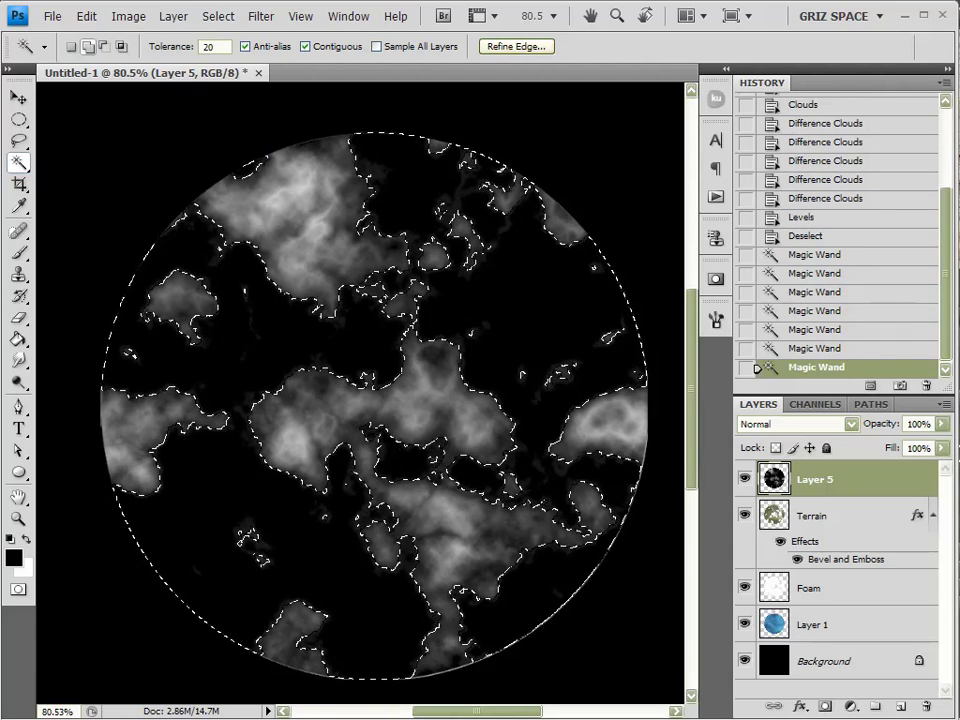
Step: Feather the selection of black areas, delete them from Layer 5 and deselect
{"action": "left_click", "coordinate": [216, 16]}
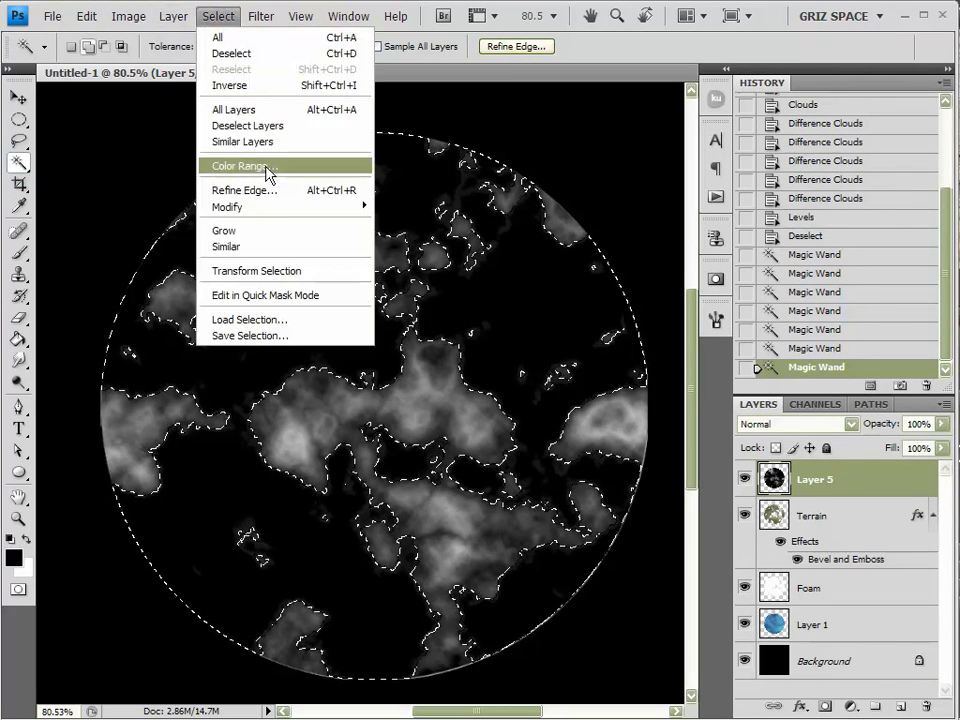
{"action": "mouse_move", "coordinate": [289, 216]}
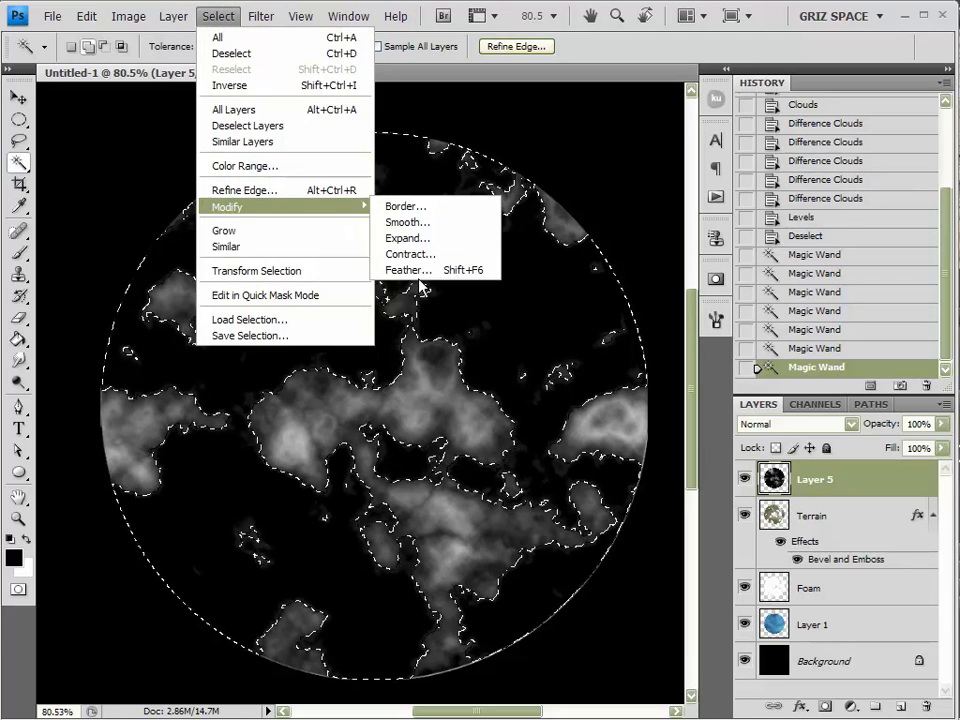
{"action": "left_click", "coordinate": [468, 294]}
{"action": "left_click", "coordinate": [506, 132]}
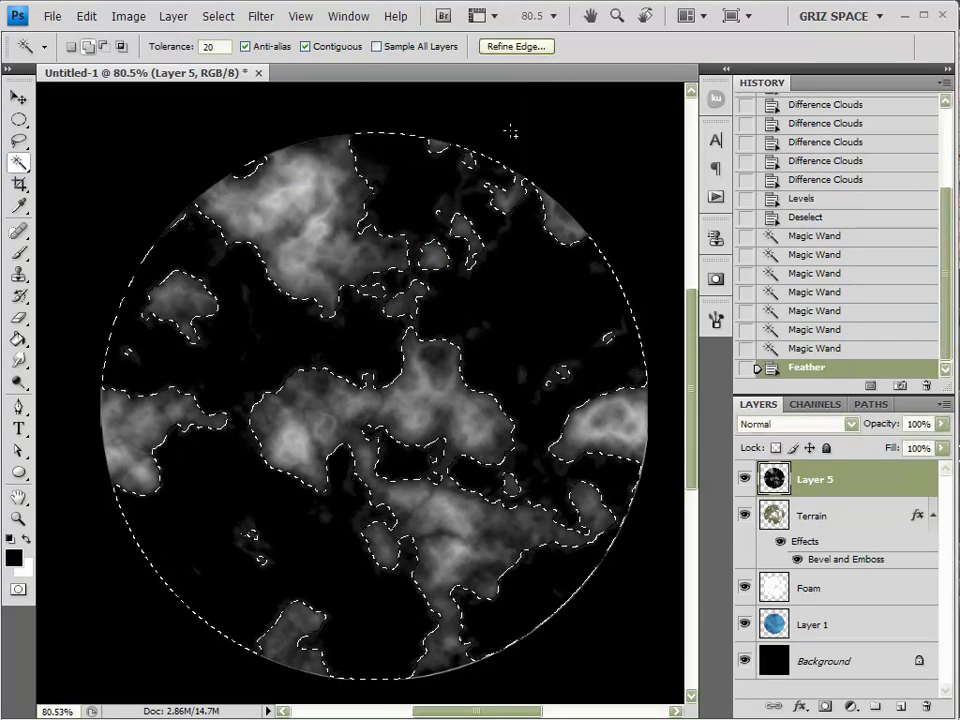
{"action": "key", "text": "Delete"}
{"action": "key", "text": "ctrl+d"}
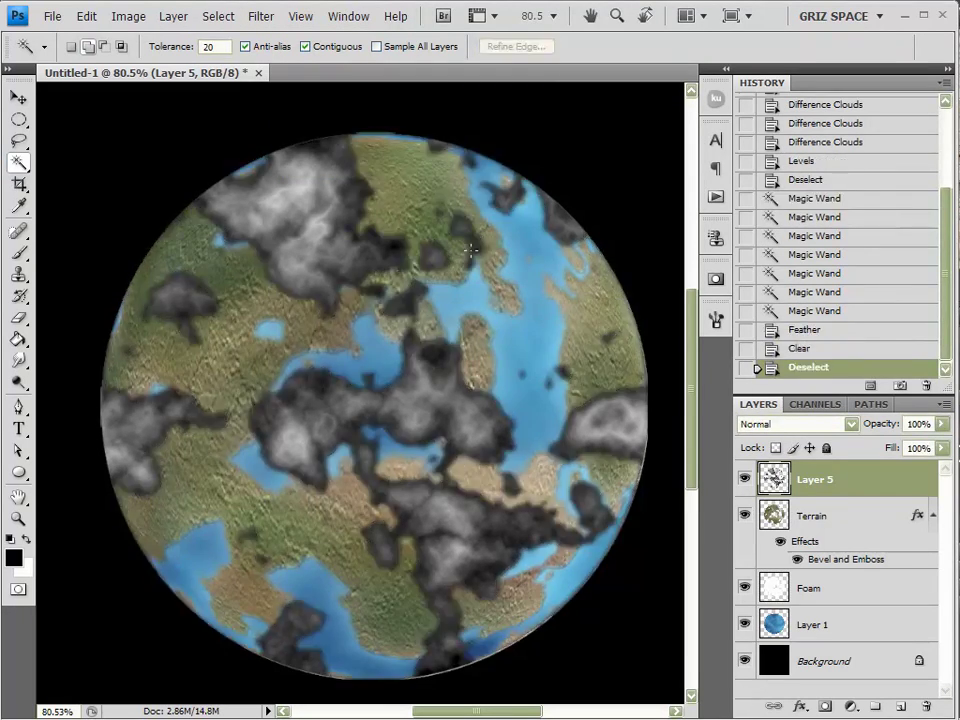
Step: Set the blending mode of Layer 5 to Screen
{"action": "left_click", "coordinate": [24, 99]}
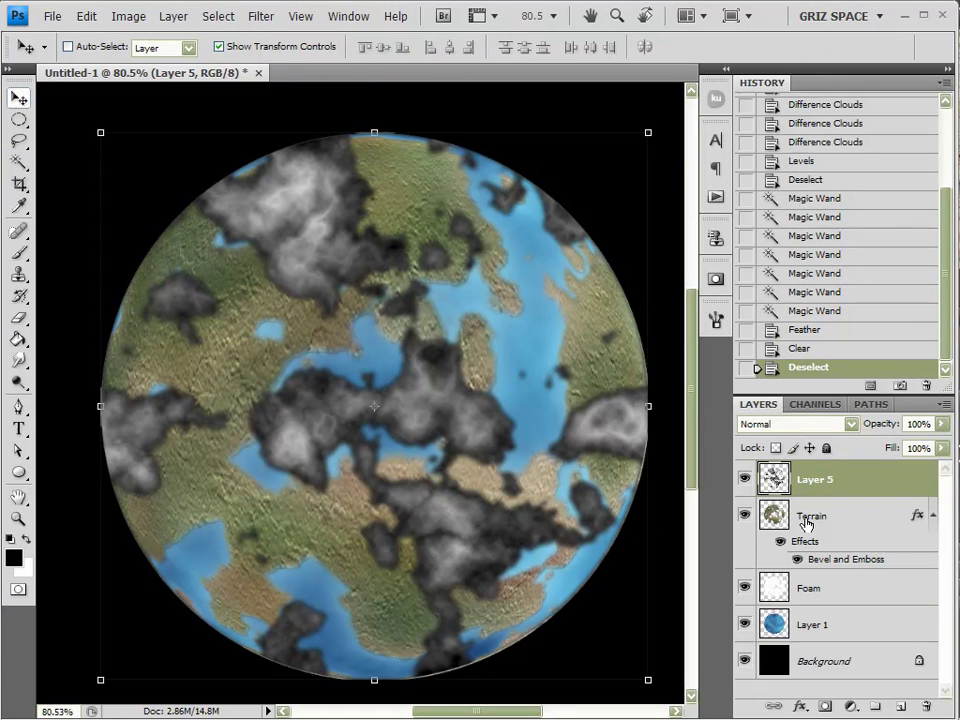
{"action": "left_click", "coordinate": [800, 424]}
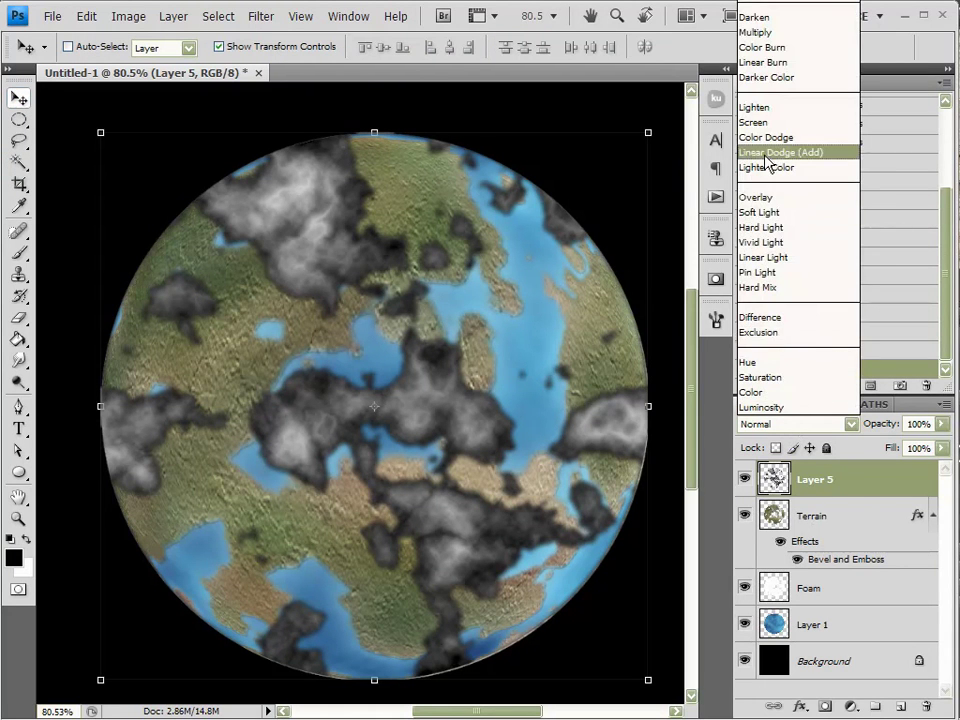
{"action": "left_click", "coordinate": [771, 124]}
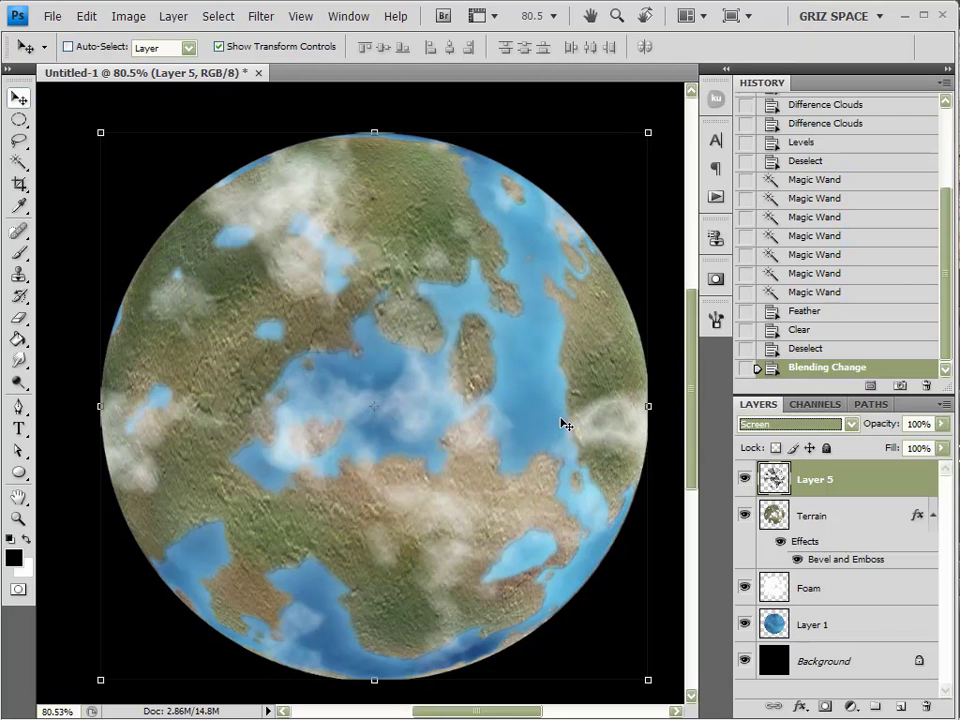
{"action": "key", "text": "shift+minus"}
{"action": "key", "text": "shift+plus"}
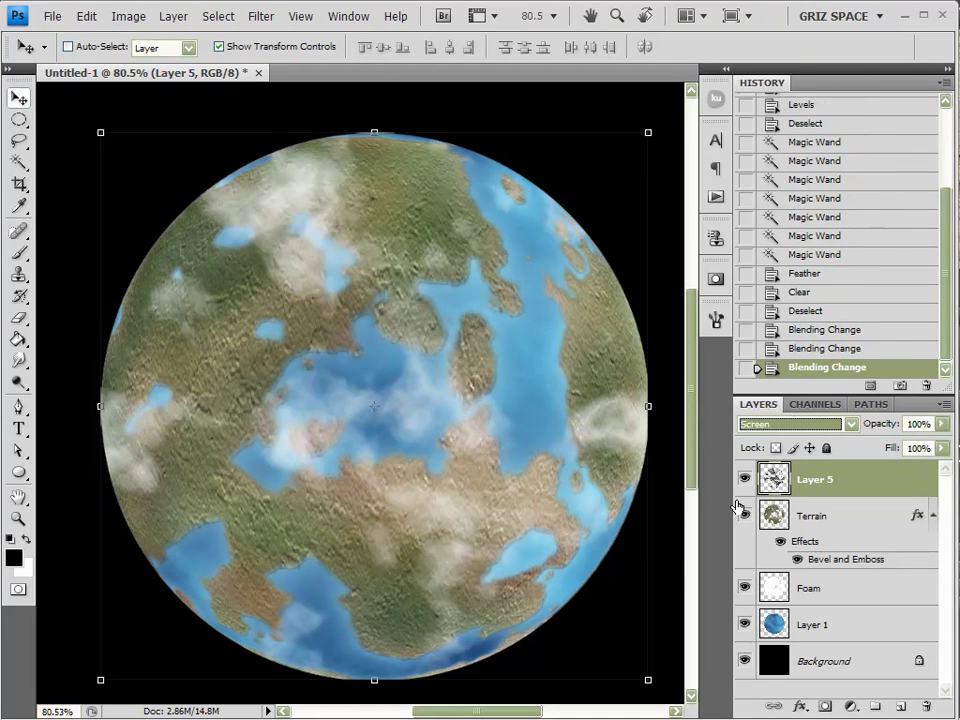
Step: Hide the Terrain and Foam layers so only the clouds and ocean show
{"action": "left_click", "coordinate": [745, 590]}
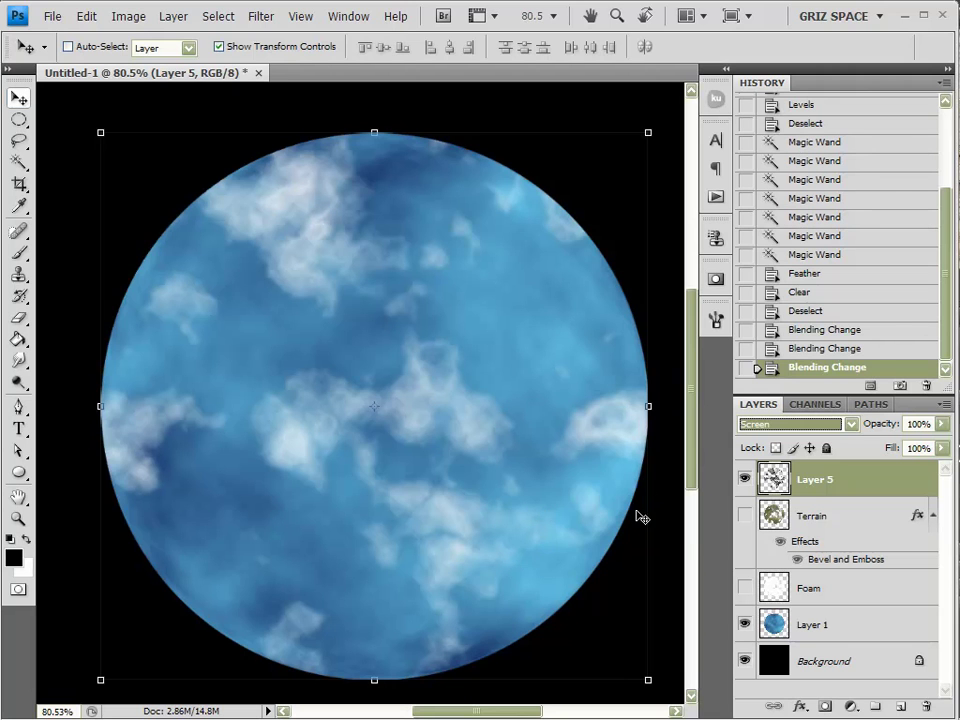
{"action": "key", "text": "alt+bracketleft"}
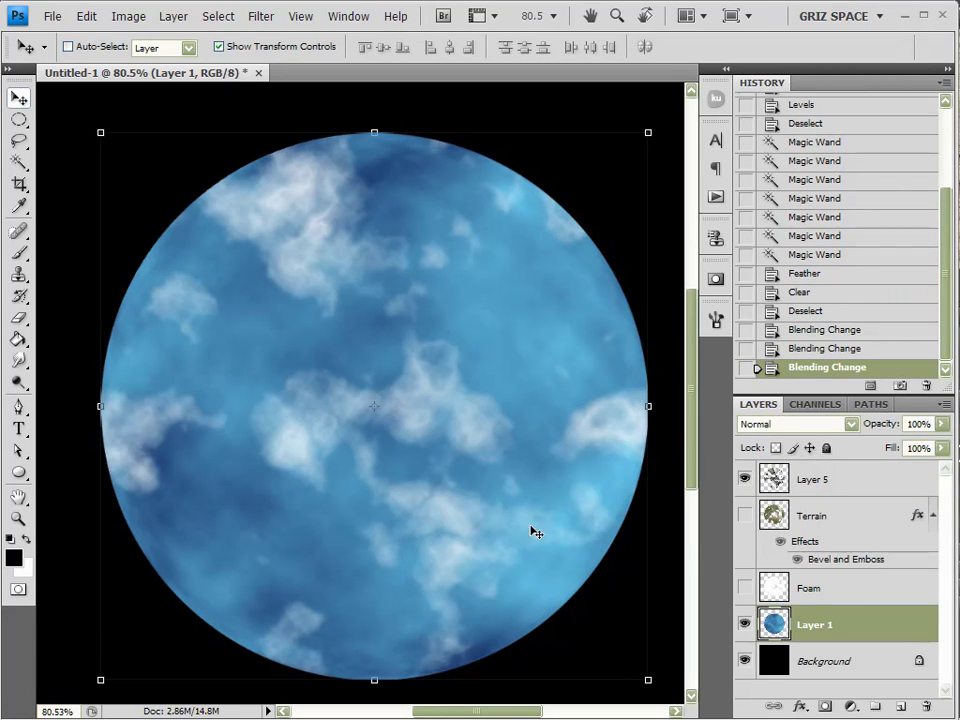
{"action": "left_click_drag", "start_coordinate": [524, 527], "coordinate": [524, 519]}
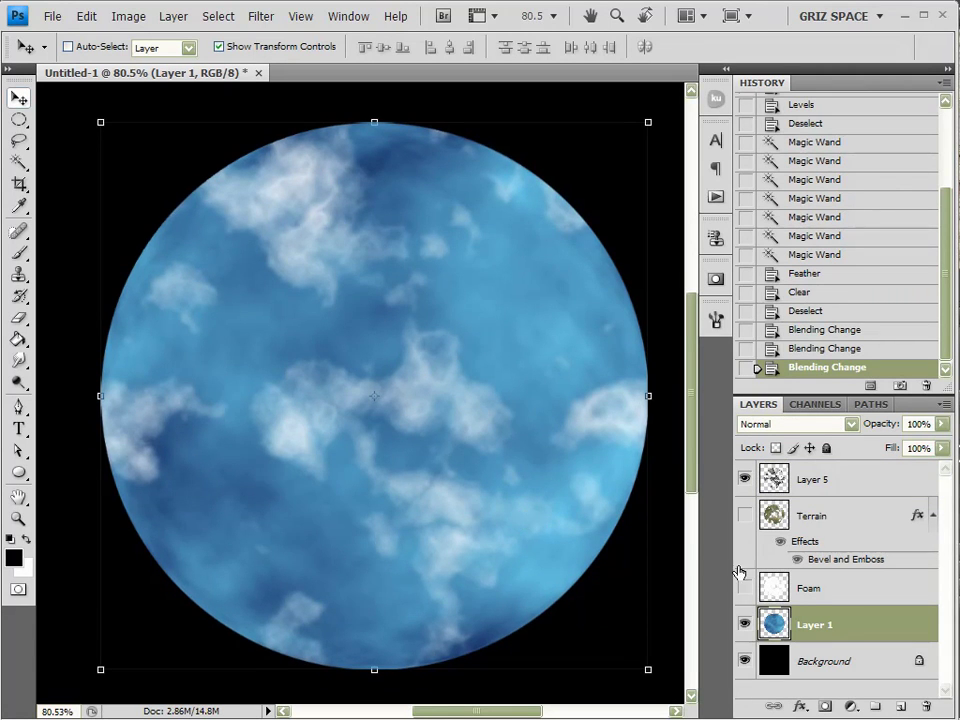
Step: Rename Layer 5 as Clouds
{"action": "left_click", "coordinate": [812, 580]}
{"action": "left_click", "coordinate": [824, 480]}
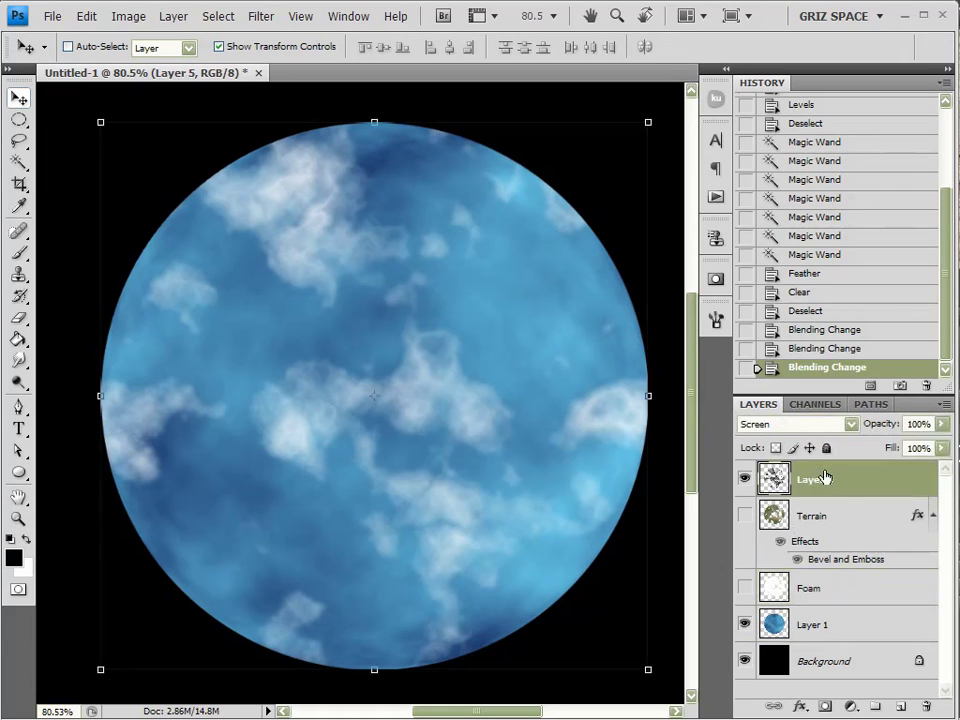
{"action": "double_click", "coordinate": [822, 480]}
{"action": "type", "text": "Clouds"}
{"action": "key", "text": "Return"}
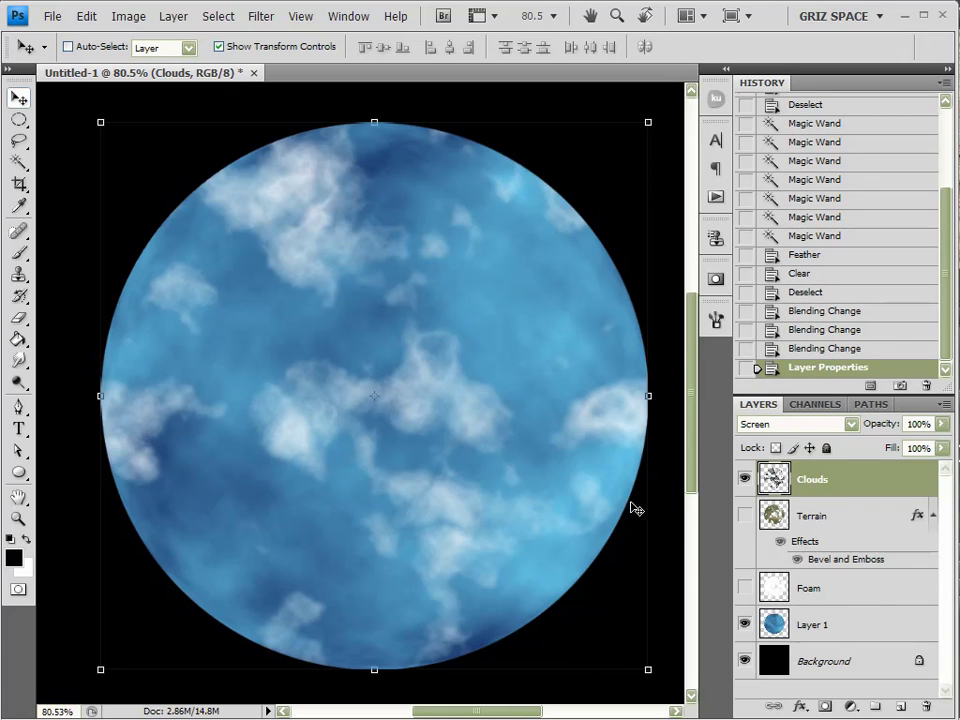
Step: Load Layer 1's planet shape as a selection, apply a stronger Twirl to the Clouds layer within it, and deselect
{"action": "left_click", "coordinate": [771, 630], "text": "ctrl"}
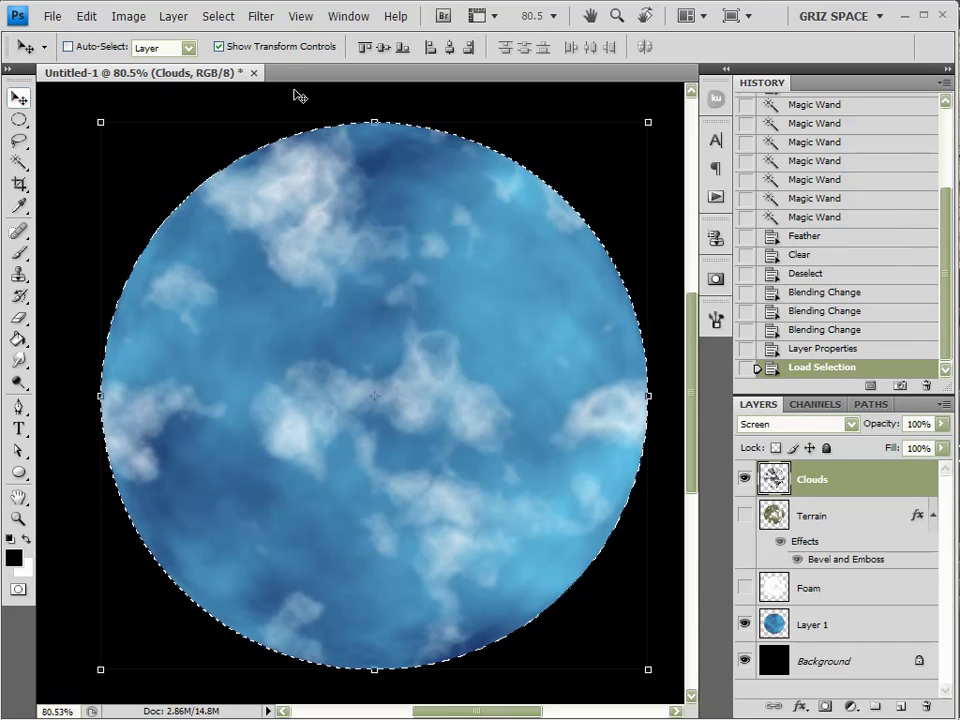
{"action": "left_click", "coordinate": [261, 17]}
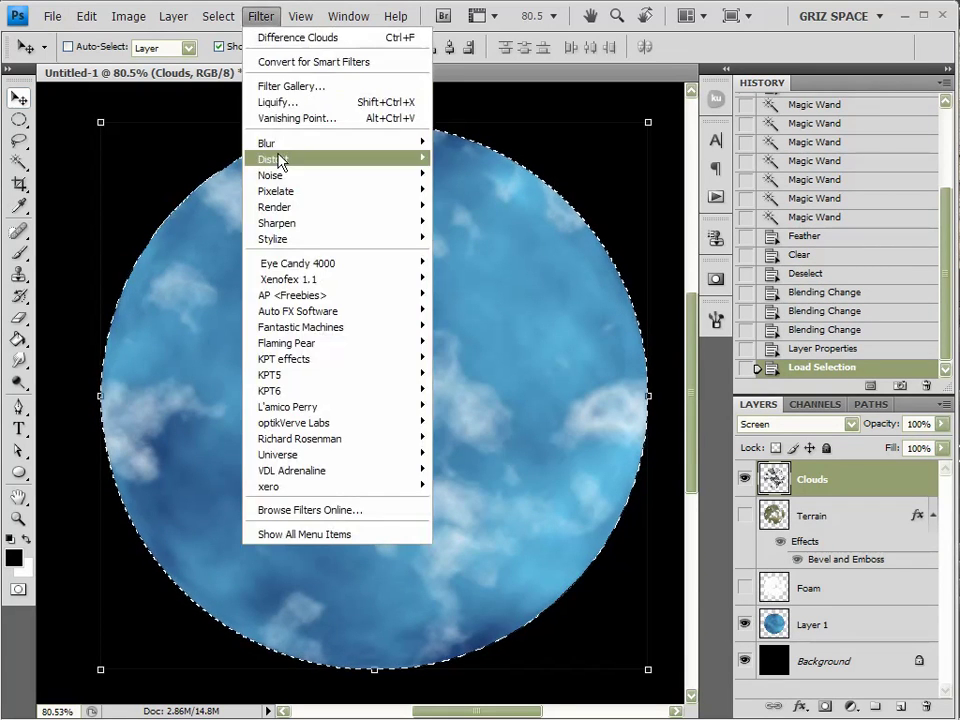
{"action": "mouse_move", "coordinate": [275, 160]}
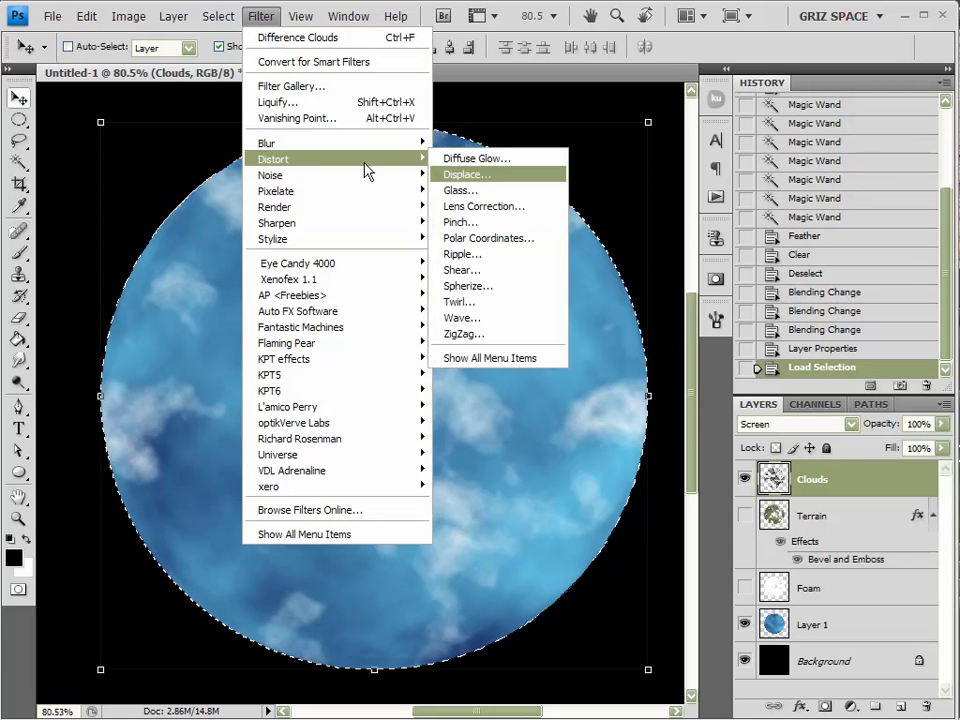
{"action": "left_click", "coordinate": [537, 306]}
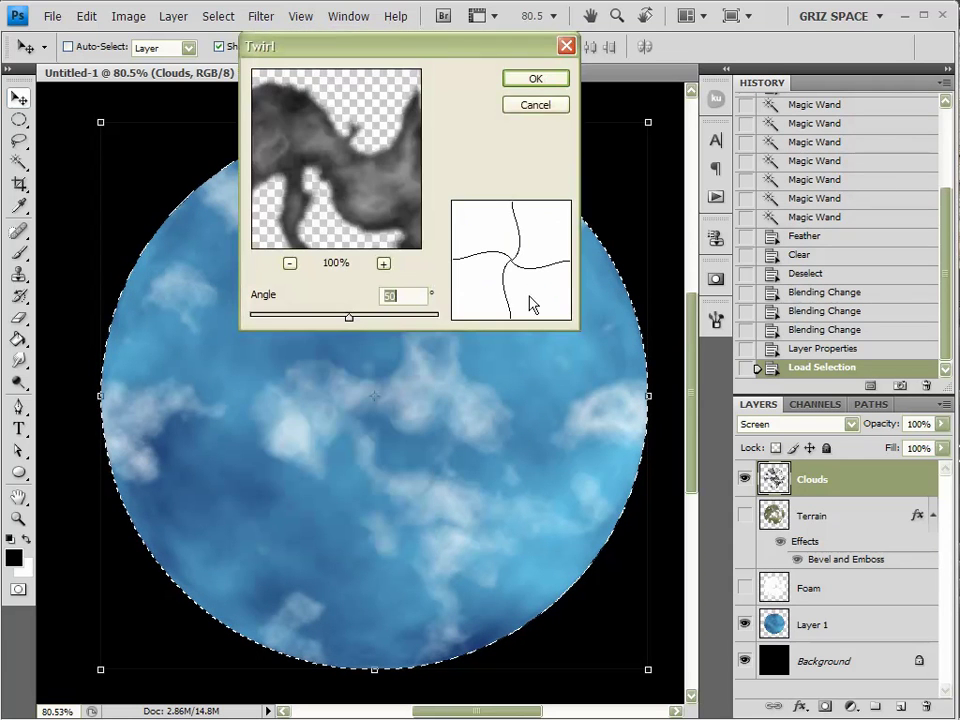
{"action": "left_click_drag", "start_coordinate": [348, 316], "coordinate": [362, 324]}
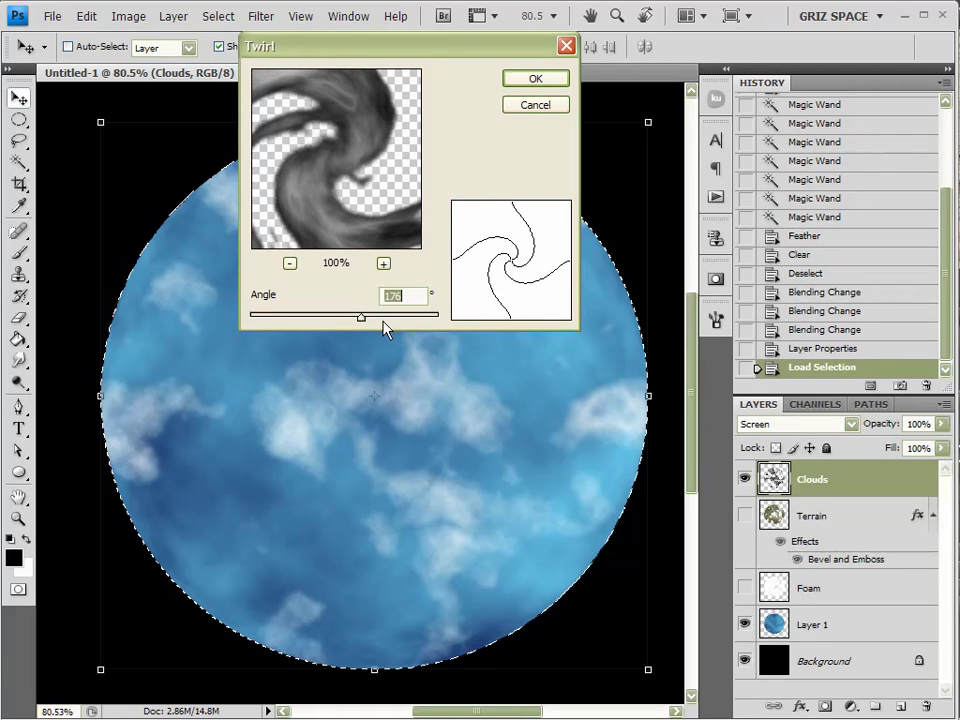
{"action": "left_click_drag", "start_coordinate": [360, 316], "coordinate": [364, 320]}
{"action": "left_click", "coordinate": [538, 79]}
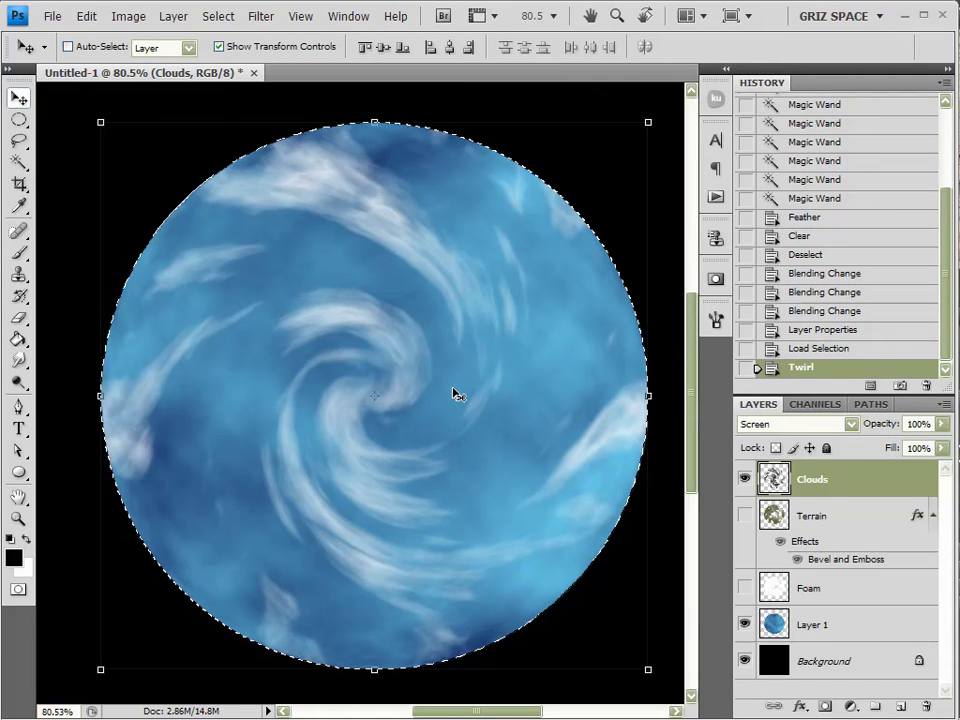
{"action": "key", "text": "ctrl+d"}
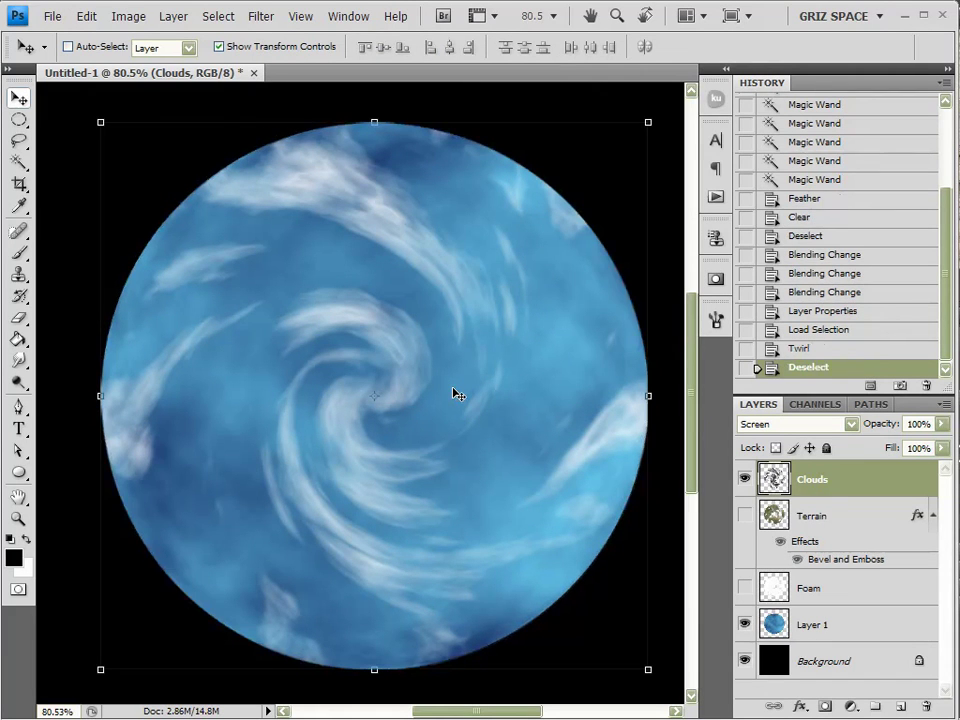
Step: Warp the Clouds layer so the swirl shifts toward the planet's upper-left edge and its bands curve across the globe
{"action": "key", "text": "ctrl+t"}
{"action": "right_click", "coordinate": [421, 262]}
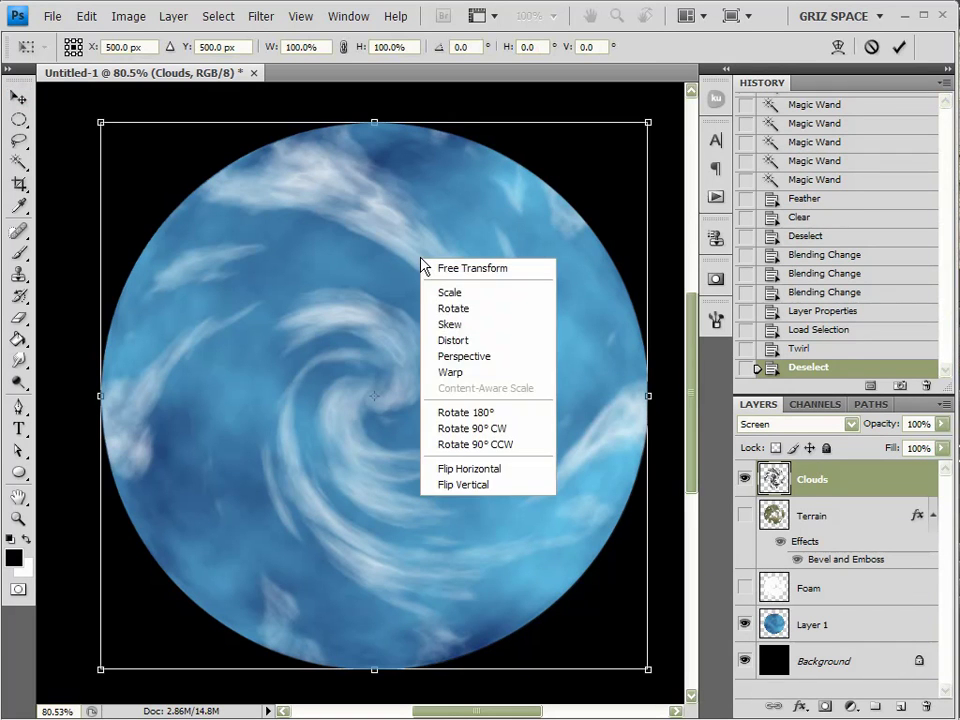
{"action": "left_click", "coordinate": [456, 373]}
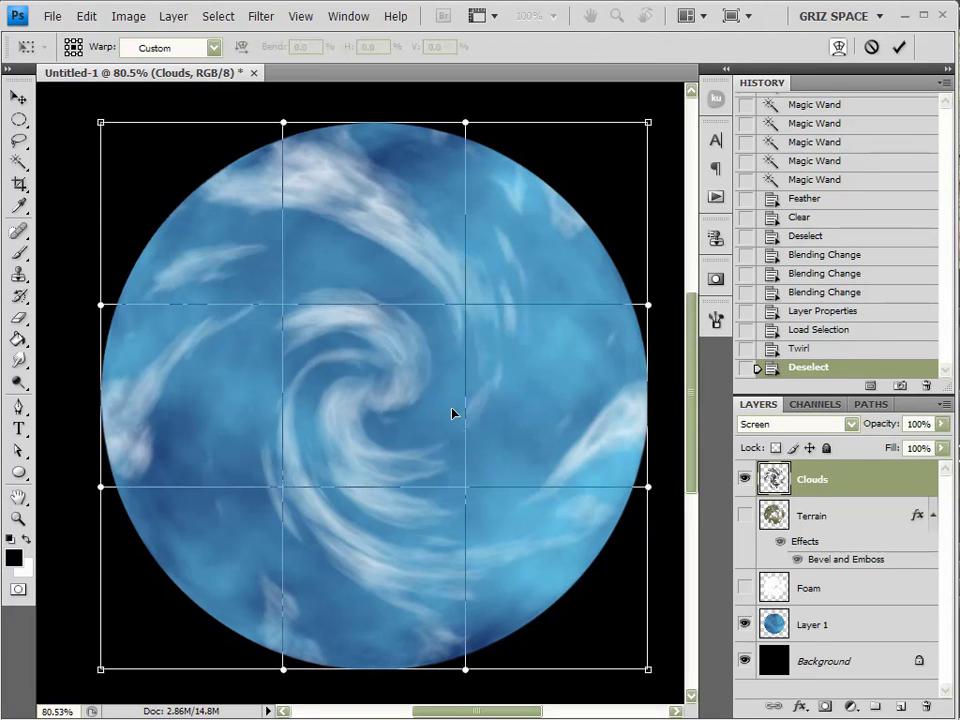
{"action": "left_click_drag", "start_coordinate": [400, 349], "coordinate": [381, 364]}
{"action": "left_click_drag", "start_coordinate": [375, 432], "coordinate": [397, 441]}
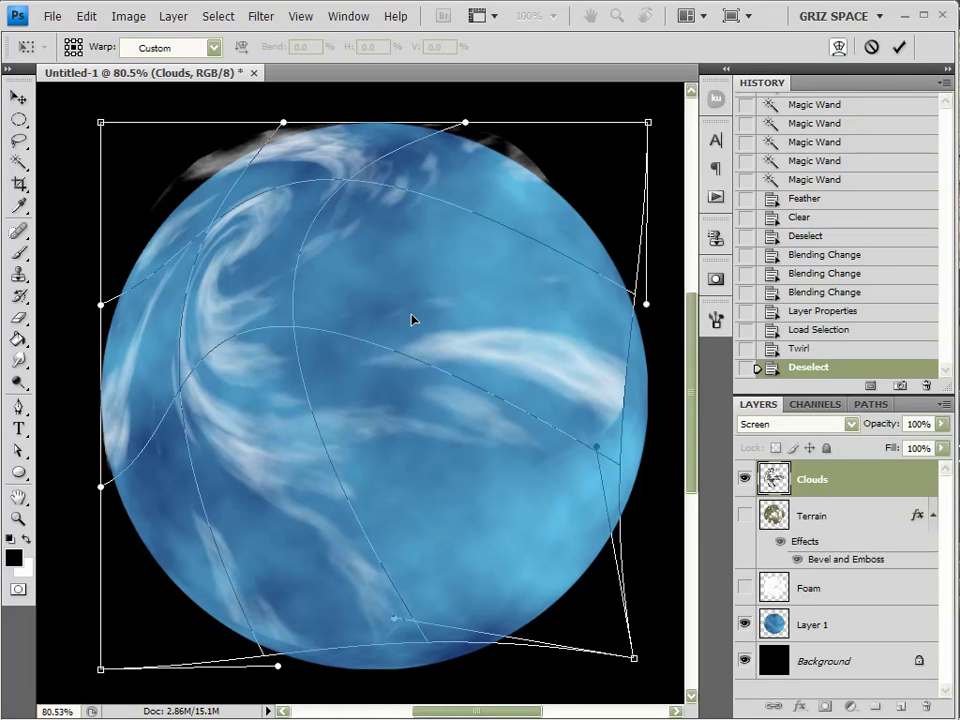
{"action": "left_click_drag", "start_coordinate": [147, 384], "coordinate": [130, 342]}
{"action": "left_click_drag", "start_coordinate": [390, 407], "coordinate": [268, 489]}
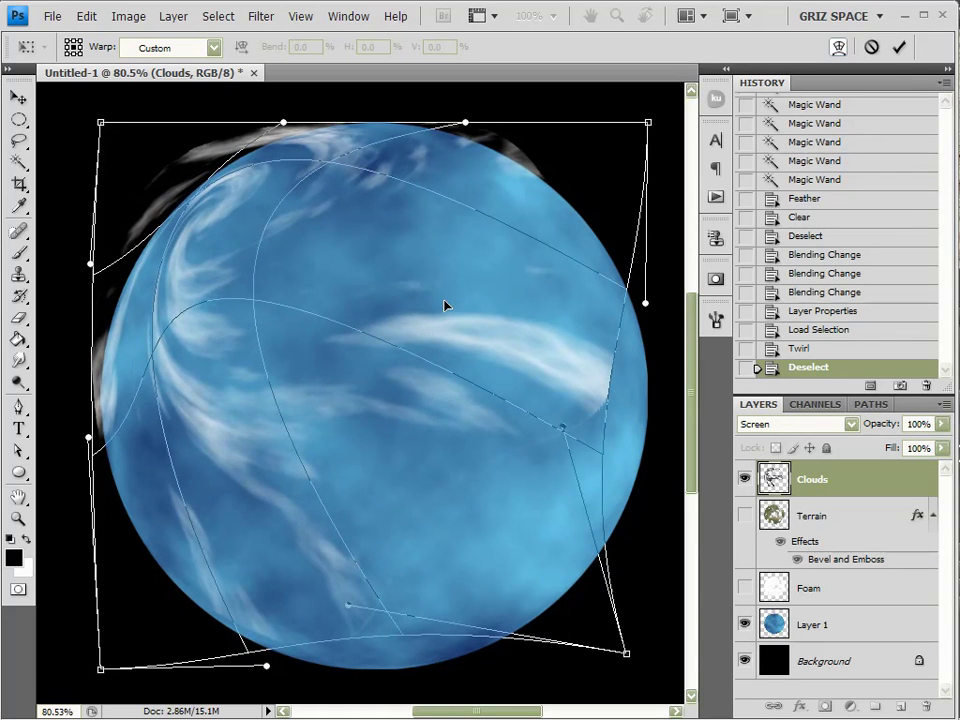
{"action": "left_click", "coordinate": [899, 47]}
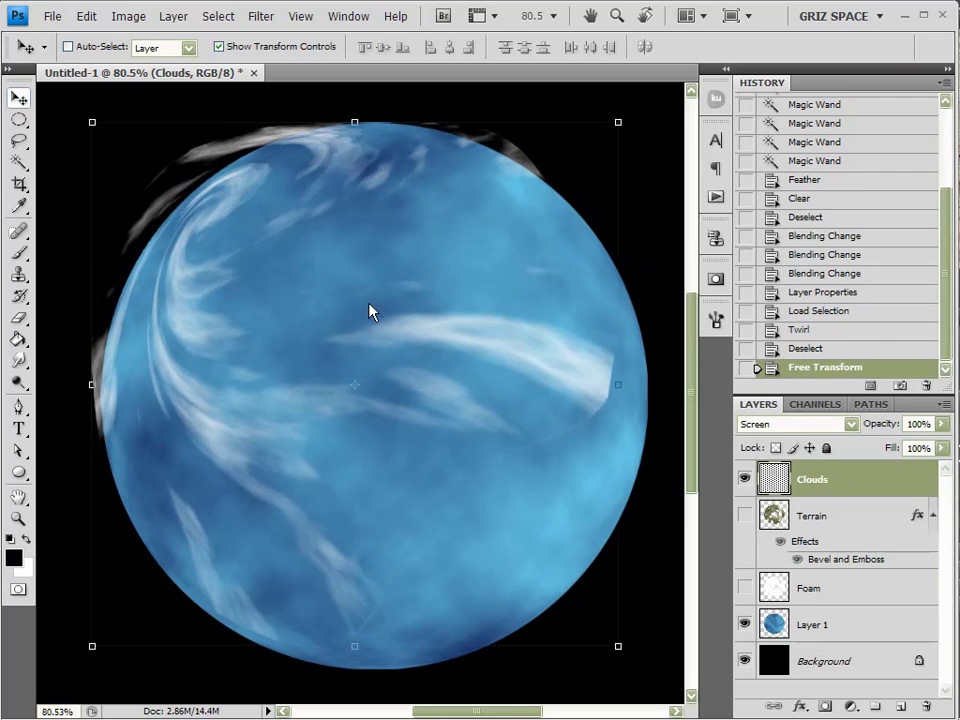
Step: Load Layer 1's planet shape as a selection, invert it, delete the Clouds layer's spill outside the planet, and deselect
{"action": "left_click", "coordinate": [773, 626], "text": "ctrl"}
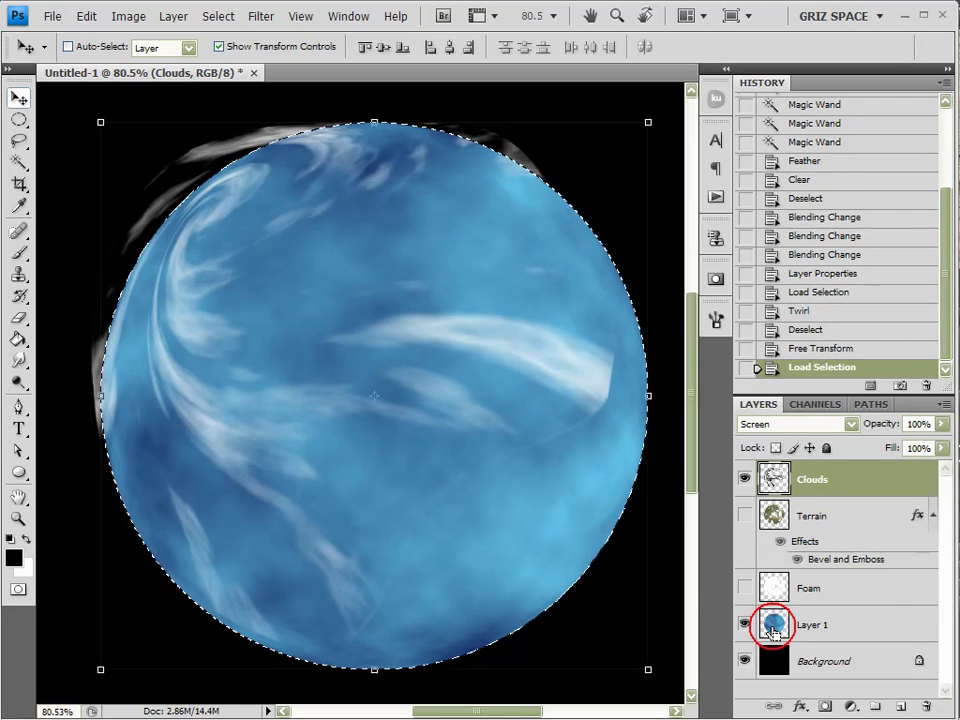
{"action": "left_click", "coordinate": [217, 16]}
{"action": "left_click", "coordinate": [218, 87]}
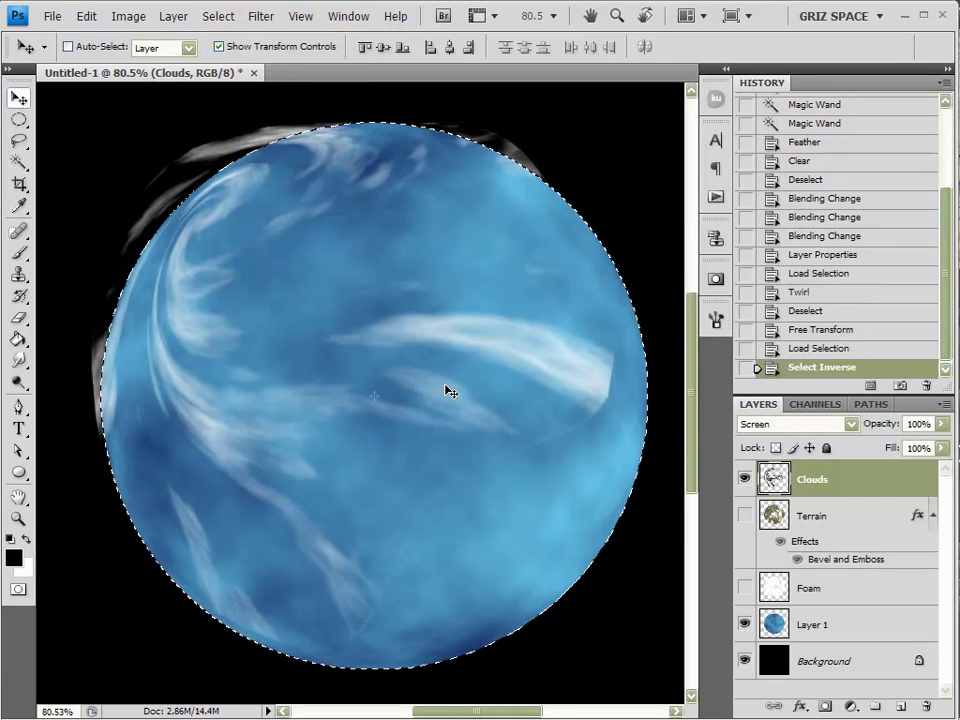
{"action": "key", "text": "Delete"}
{"action": "key", "text": "ctrl+d"}
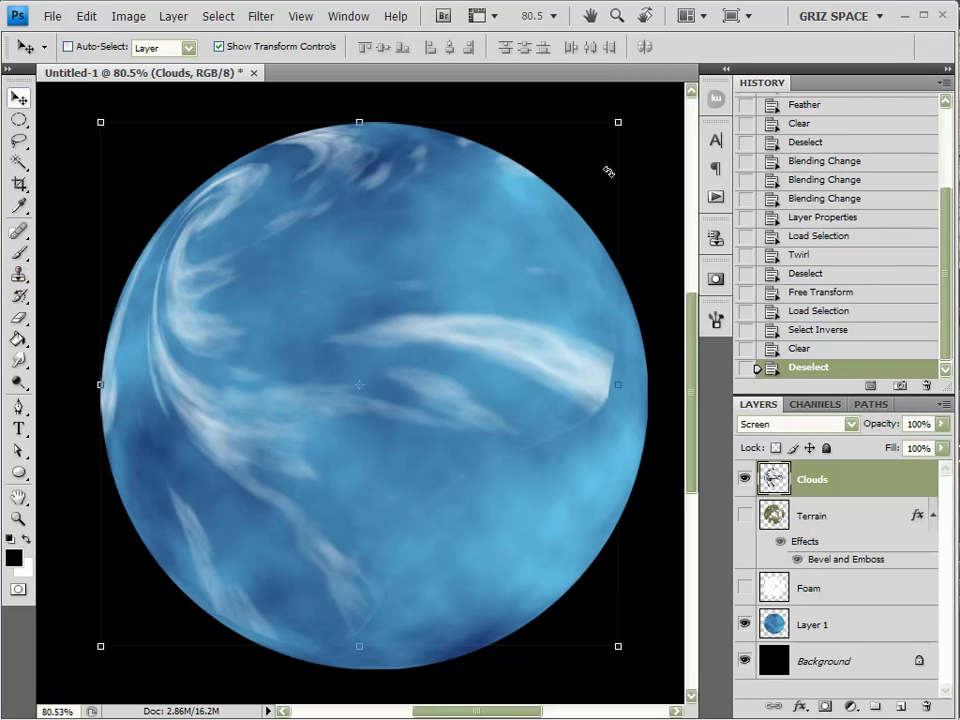
Step: Erase the bright, hard-edged cloud band on the planet's right half with a soft 90-pixel eraser, trimming the neighbouring streaks
{"action": "left_click", "coordinate": [20, 319]}
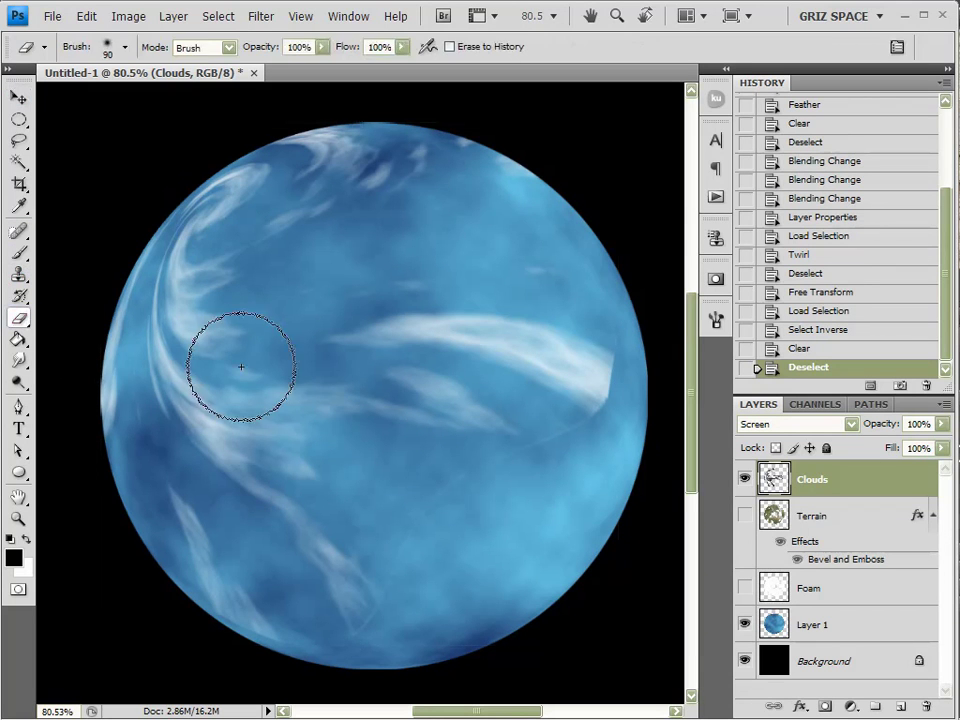
{"action": "left_click_drag", "start_coordinate": [602, 376], "coordinate": [594, 422]}
{"action": "mouse_move", "coordinate": [533, 339]}
{"action": "left_mouse_down"}
{"action": "mouse_move", "coordinate": [386, 317]}
{"action": "mouse_move", "coordinate": [589, 396]}
{"action": "mouse_move", "coordinate": [287, 429]}
{"action": "mouse_move", "coordinate": [394, 510]}
{"action": "left_mouse_up"}
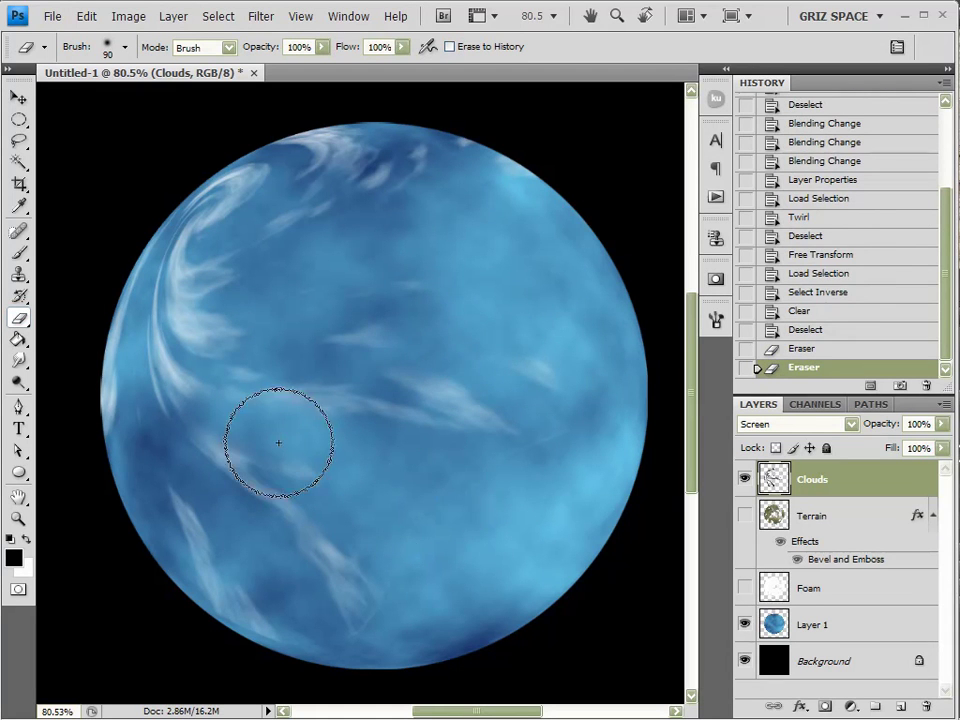
{"action": "left_click_drag", "start_coordinate": [279, 444], "coordinate": [403, 343]}
{"action": "mouse_move", "coordinate": [568, 371]}
{"action": "left_mouse_down"}
{"action": "mouse_move", "coordinate": [598, 410]}
{"action": "mouse_move", "coordinate": [587, 425]}
{"action": "left_mouse_up"}
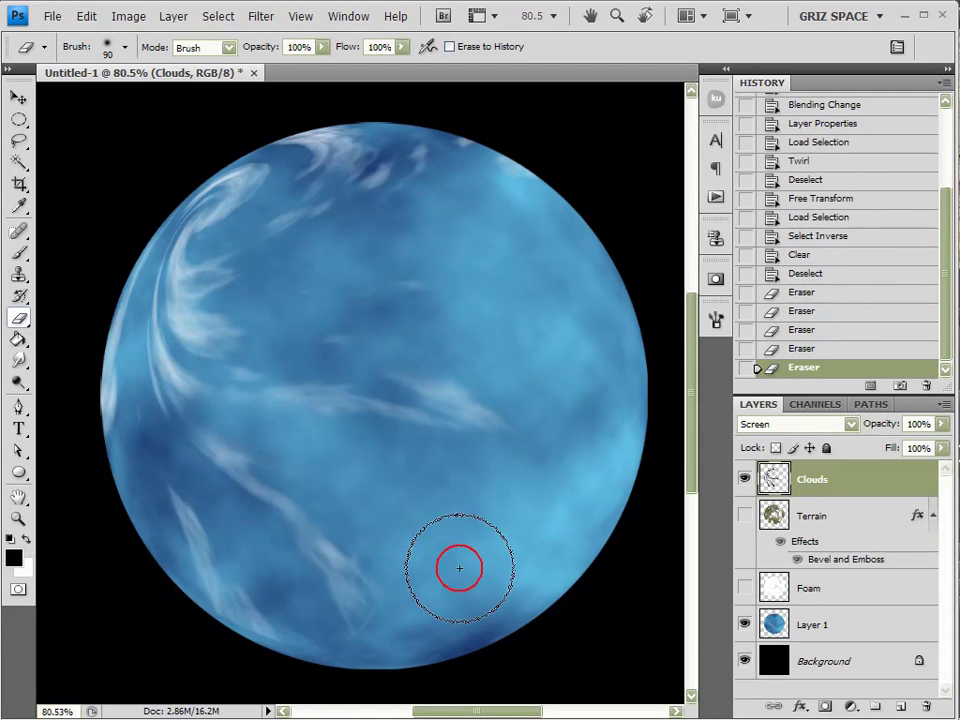
Step: Erase the cloud streak ends along the planet's lower and lower-left edge on the Clouds layer
{"action": "left_click", "coordinate": [312, 648]}
{"action": "left_click", "coordinate": [281, 643]}
{"action": "left_click", "coordinate": [250, 642]}
{"action": "mouse_move", "coordinate": [375, 588]}
{"action": "left_mouse_down"}
{"action": "mouse_move", "coordinate": [419, 568]}
{"action": "mouse_move", "coordinate": [385, 588]}
{"action": "left_mouse_up"}
{"action": "left_click", "coordinate": [210, 611]}
{"action": "left_click", "coordinate": [221, 609]}
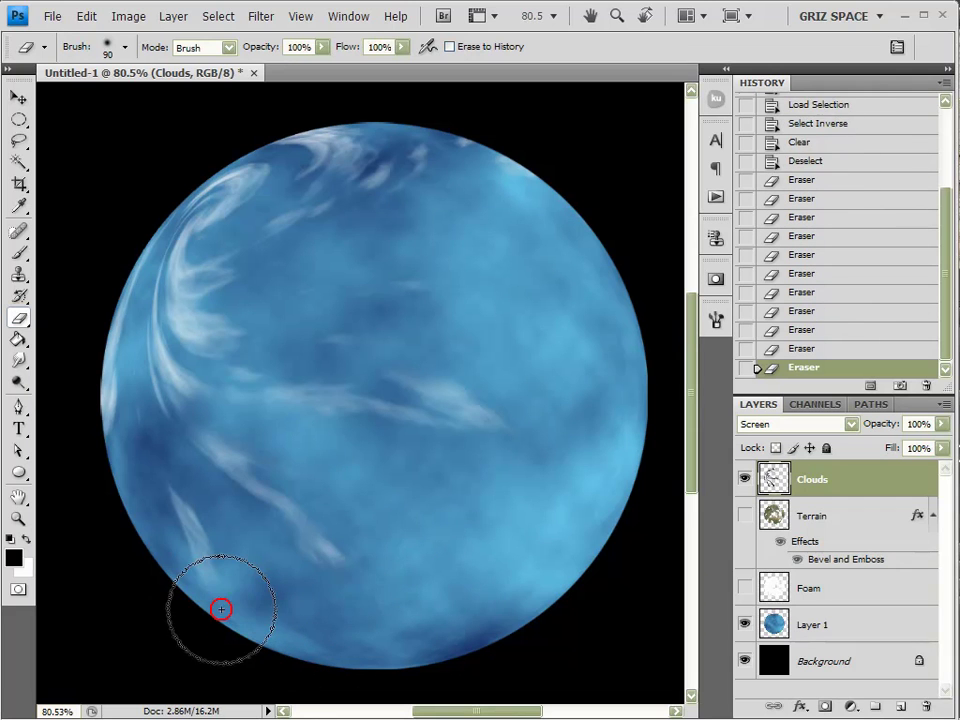
{"action": "left_click", "coordinate": [304, 608]}
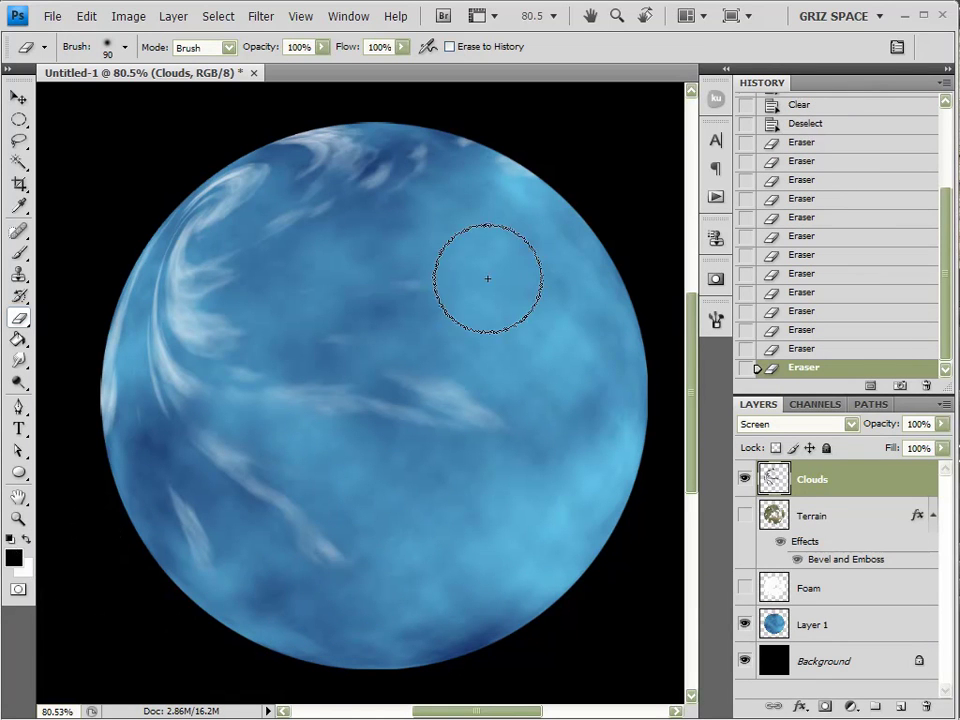
Step: Thin out the cloud wisps on the planet's left side and the remaining streak at its lower left
{"action": "left_click", "coordinate": [129, 454]}
{"action": "left_click", "coordinate": [253, 553]}
{"action": "left_click", "coordinate": [201, 334]}
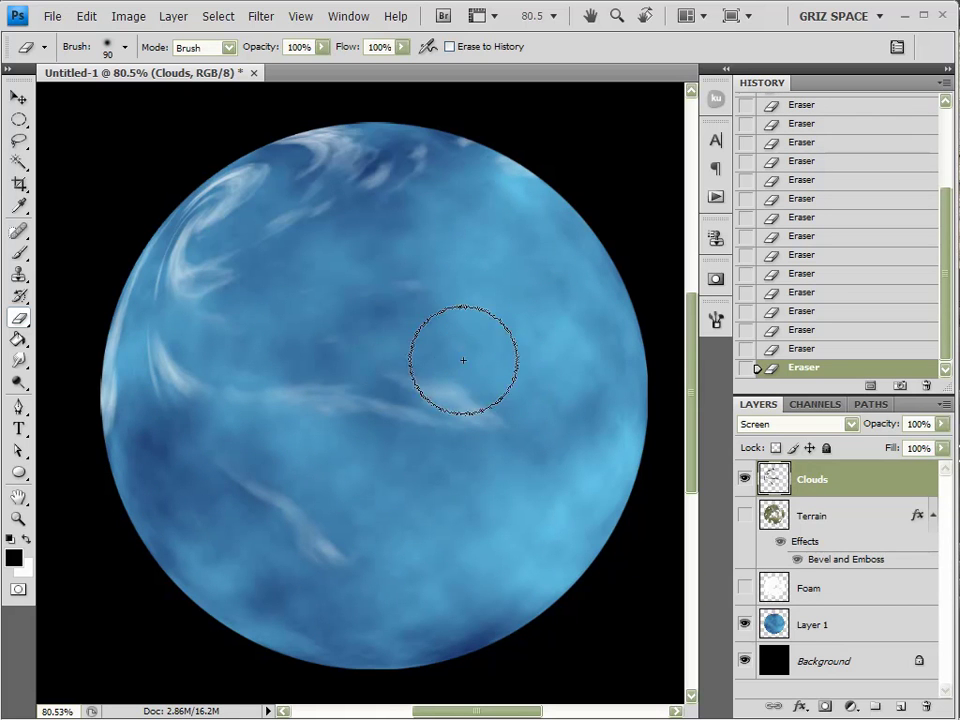
{"action": "left_click", "coordinate": [20, 99]}
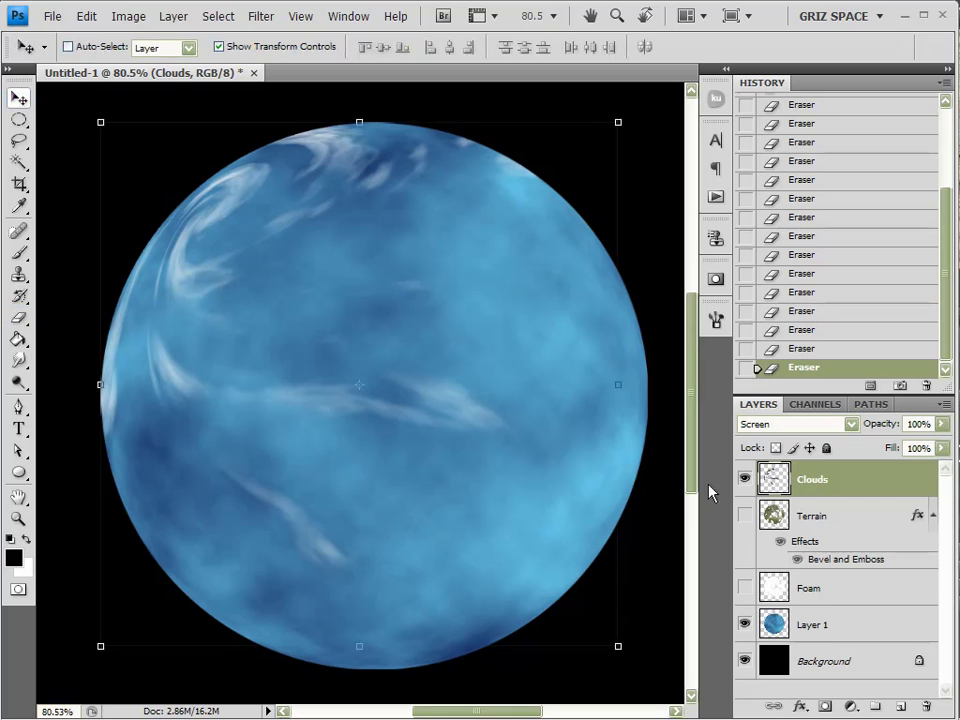
Step: Add a new layer above Clouds, load Layer 1's planet shape as a selection, and render Clouds inside it
{"action": "left_click", "coordinate": [902, 705]}
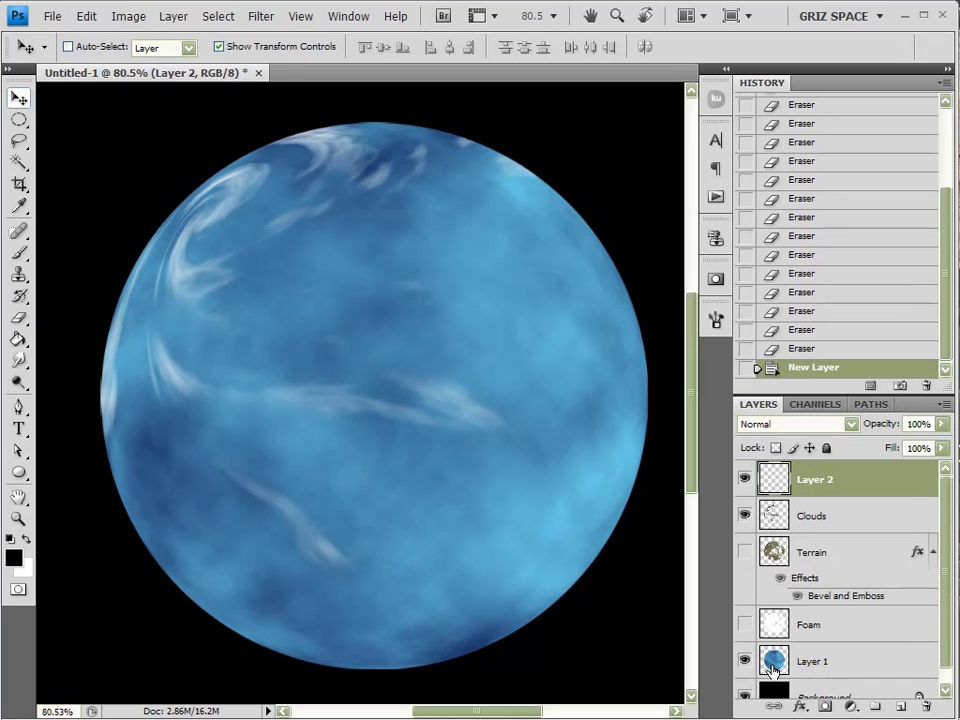
{"action": "left_click", "coordinate": [771, 662], "text": "ctrl"}
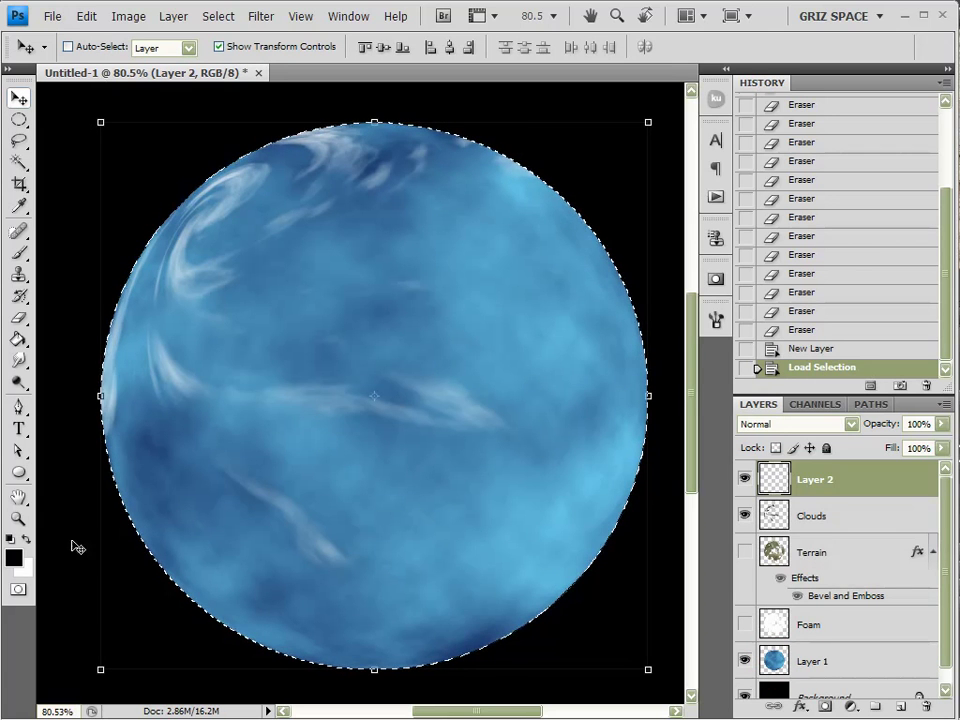
{"action": "left_click", "coordinate": [260, 16]}
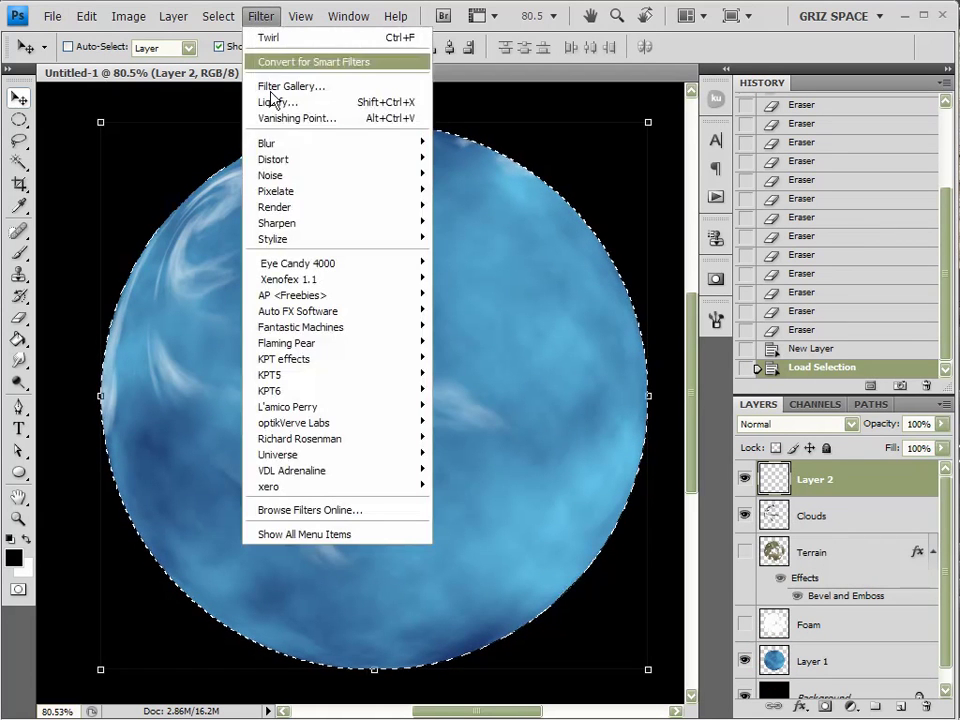
{"action": "mouse_move", "coordinate": [321, 206]}
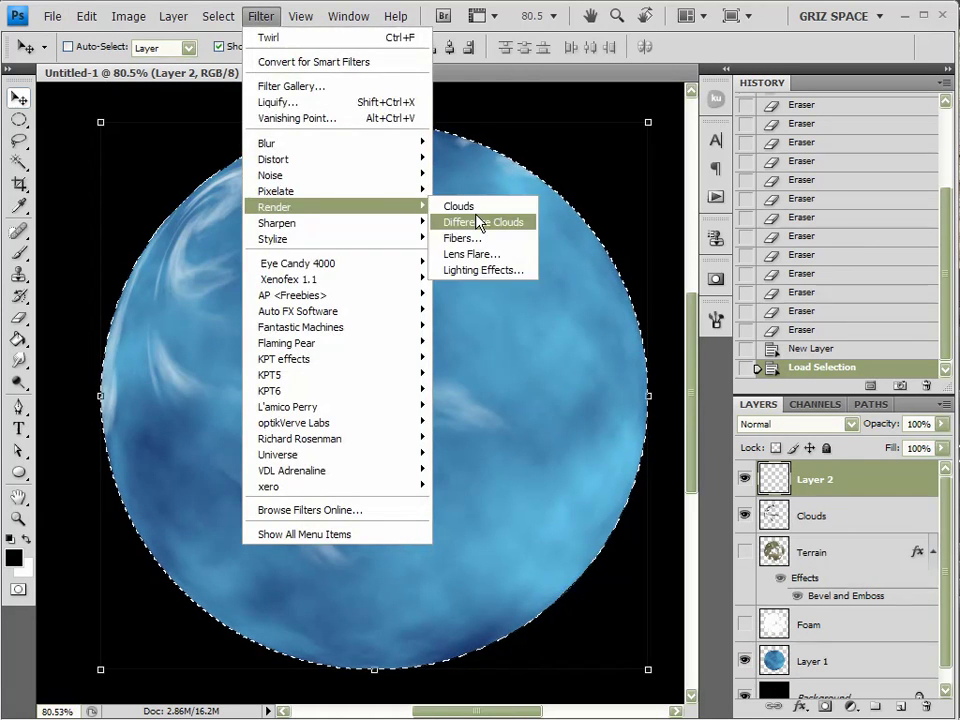
{"action": "left_click", "coordinate": [494, 216]}
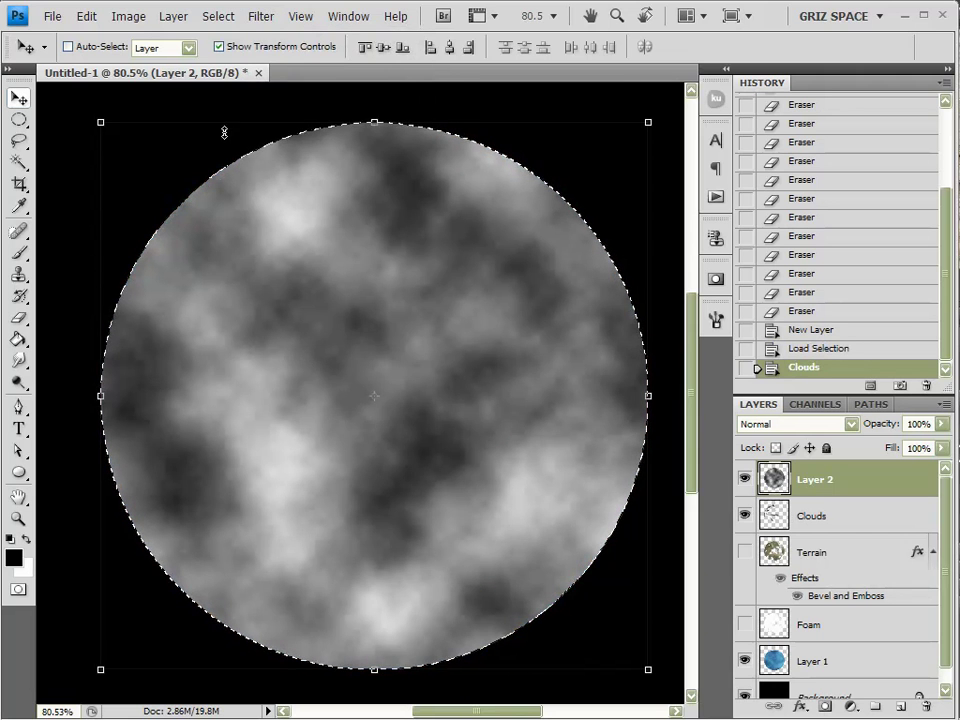
Step: Apply Difference Clouds to Layer 2 five times to build a veined black-and-white texture
{"action": "left_click", "coordinate": [258, 15]}
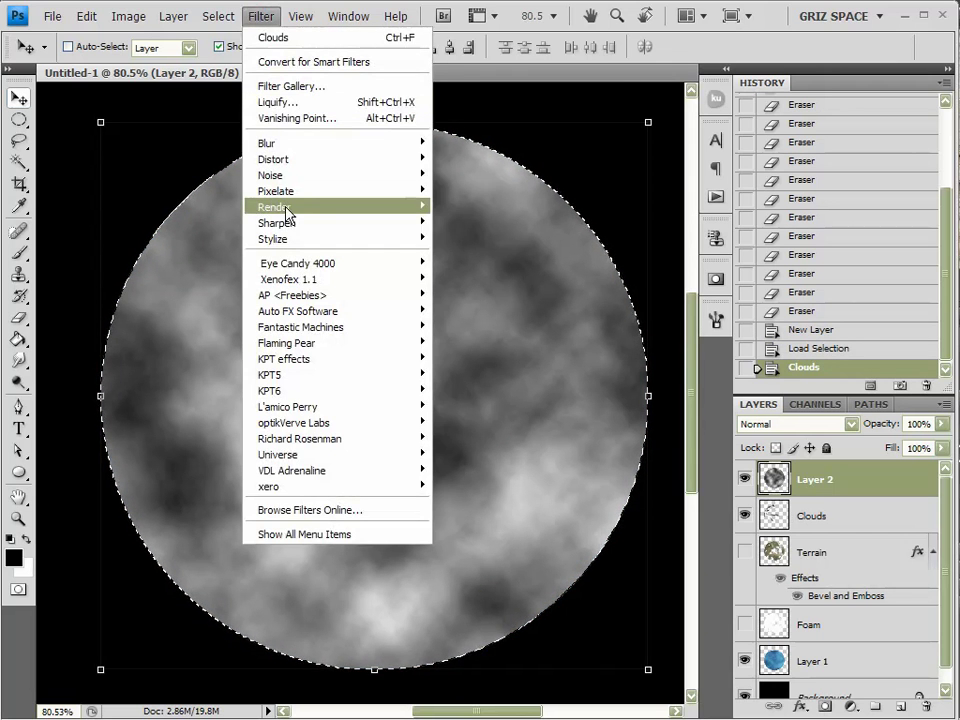
{"action": "mouse_move", "coordinate": [369, 208]}
{"action": "left_click", "coordinate": [474, 221]}
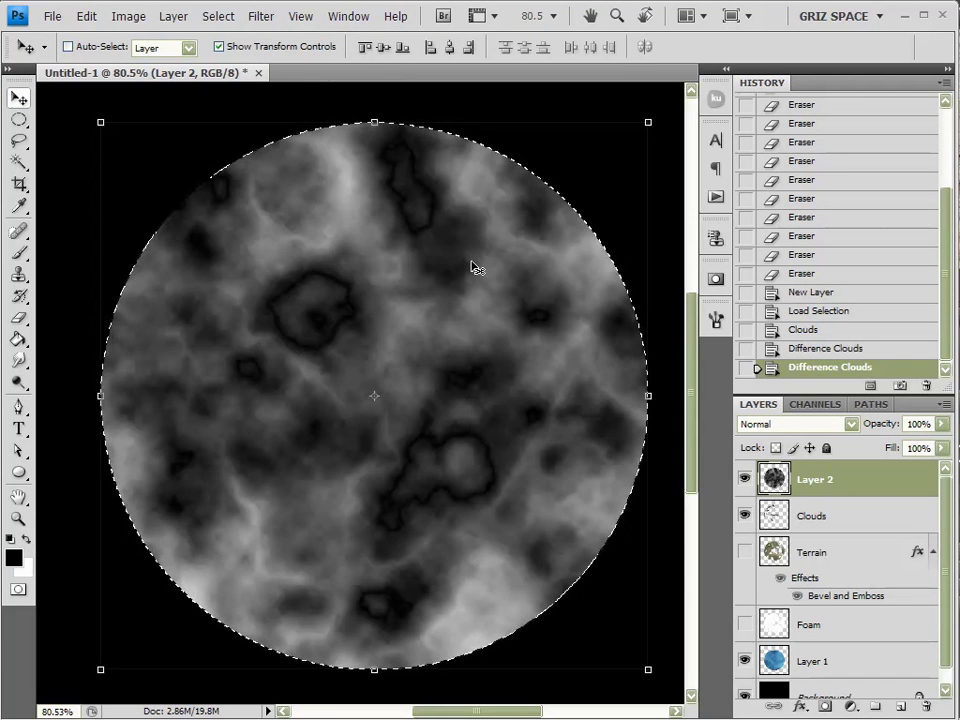
{"action": "key", "text": "ctrl+f"}
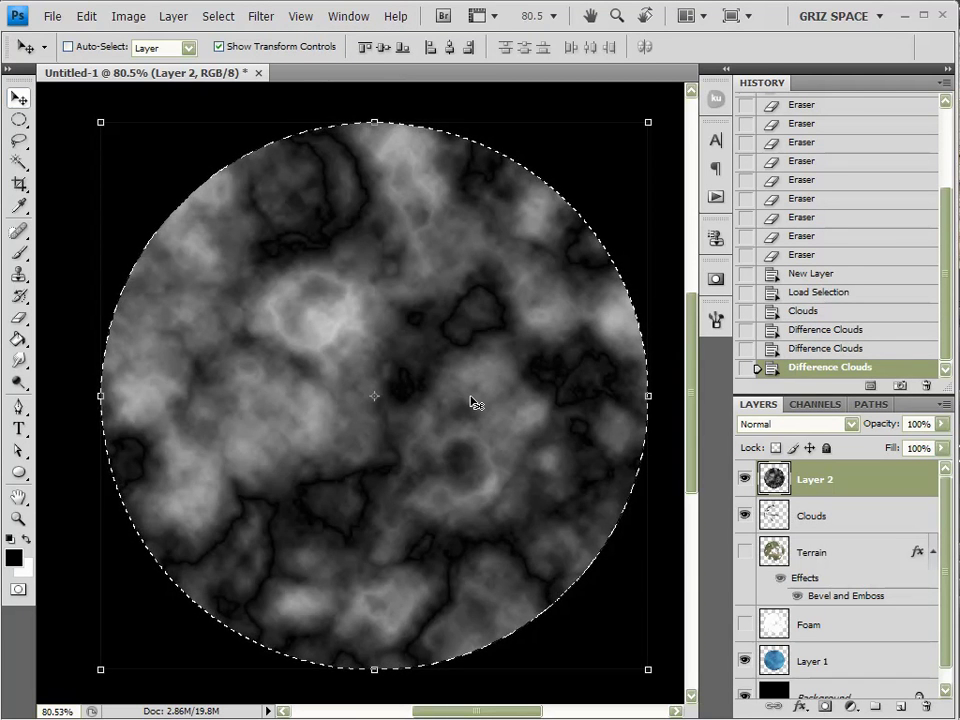
{"action": "key", "text": "ctrl+f"}
{"action": "key", "text": "ctrl+f"}
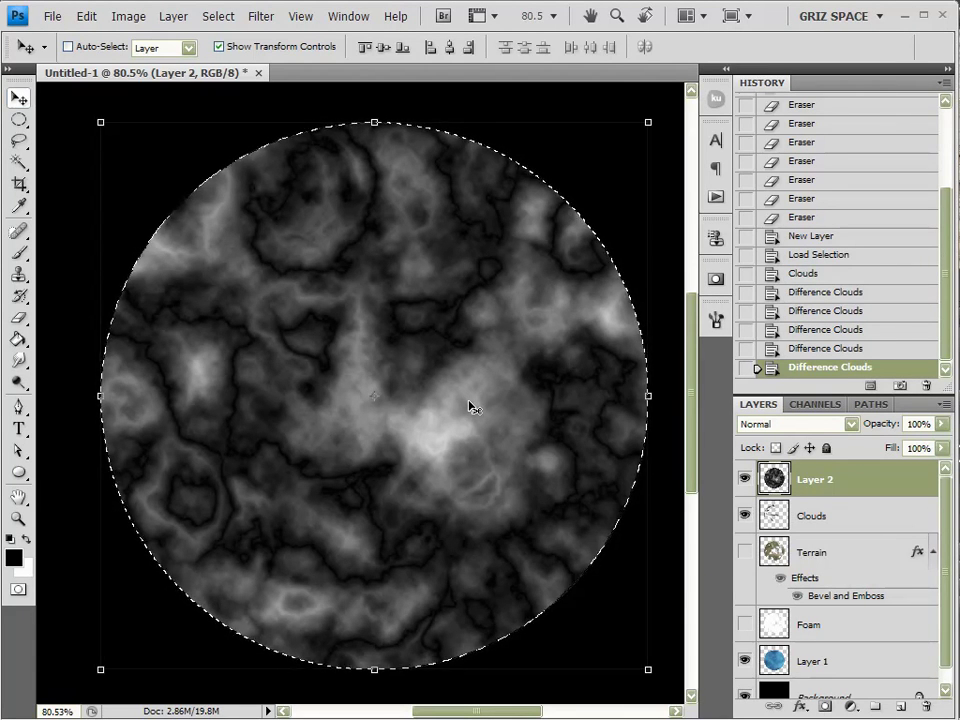
Step: Darken Layer 2's shadows by raising the black input level slightly in Levels, and deselect
{"action": "key", "text": "ctrl+l"}
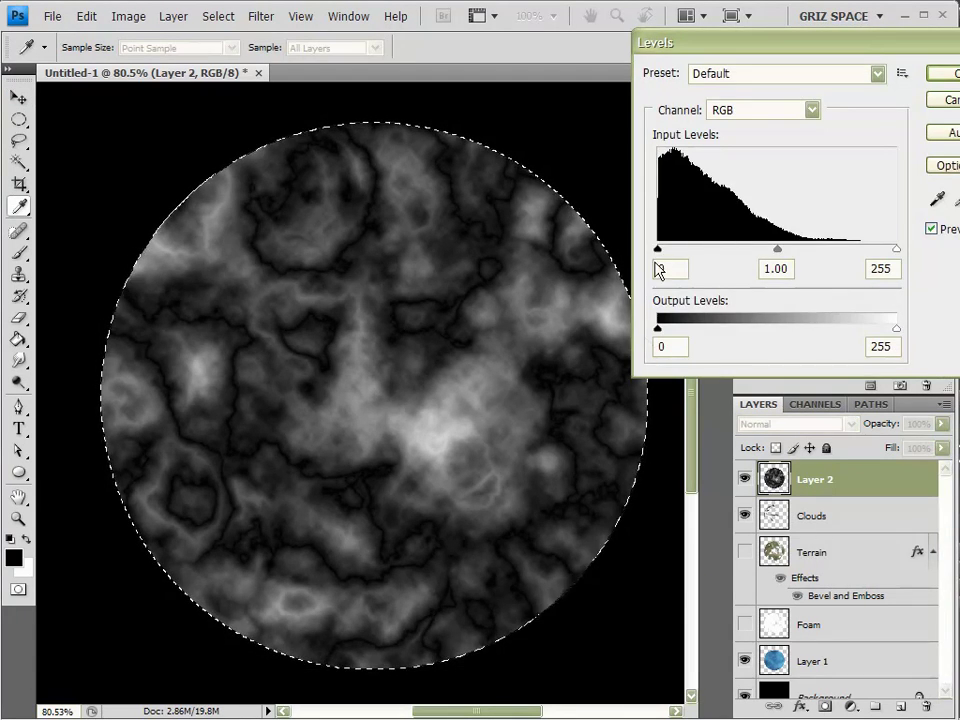
{"action": "mouse_move", "coordinate": [657, 249]}
{"action": "left_mouse_down"}
{"action": "mouse_move", "coordinate": [698, 252]}
{"action": "mouse_move", "coordinate": [674, 255]}
{"action": "left_mouse_up"}
{"action": "key", "text": "Return"}
{"action": "key", "text": "v"}
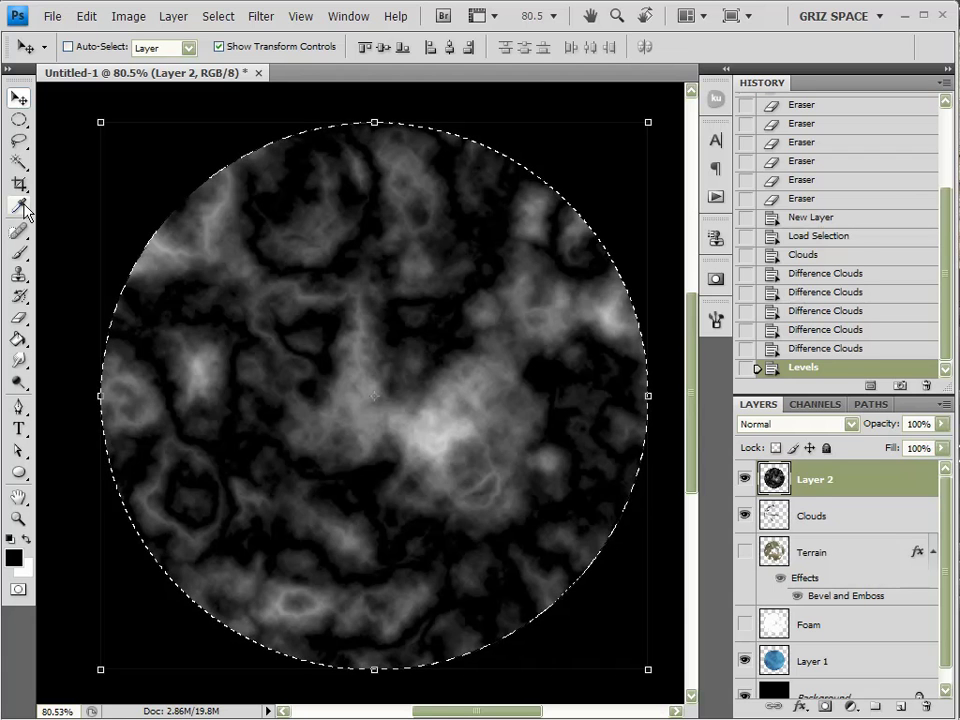
{"action": "key", "text": "ctrl+d"}
Step: Select Layer 2's black areas across the planet with the Magic Wand at tolerance 20, adding each separate dark patch
{"action": "left_click", "coordinate": [18, 162]}
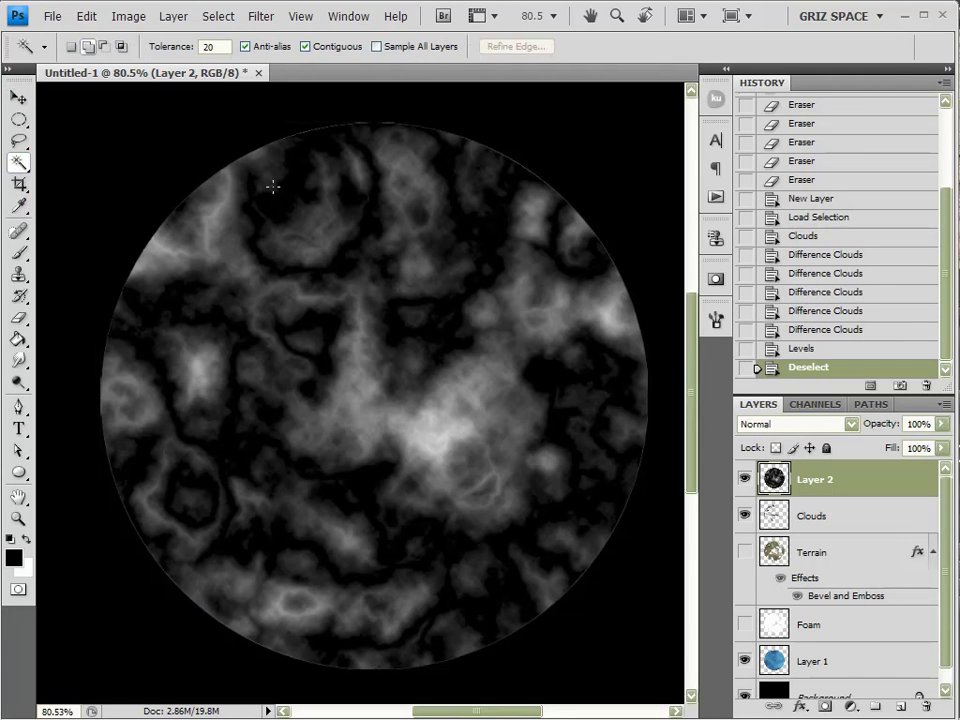
{"action": "left_click", "coordinate": [292, 188]}
{"action": "left_click", "coordinate": [161, 306], "text": "shift"}
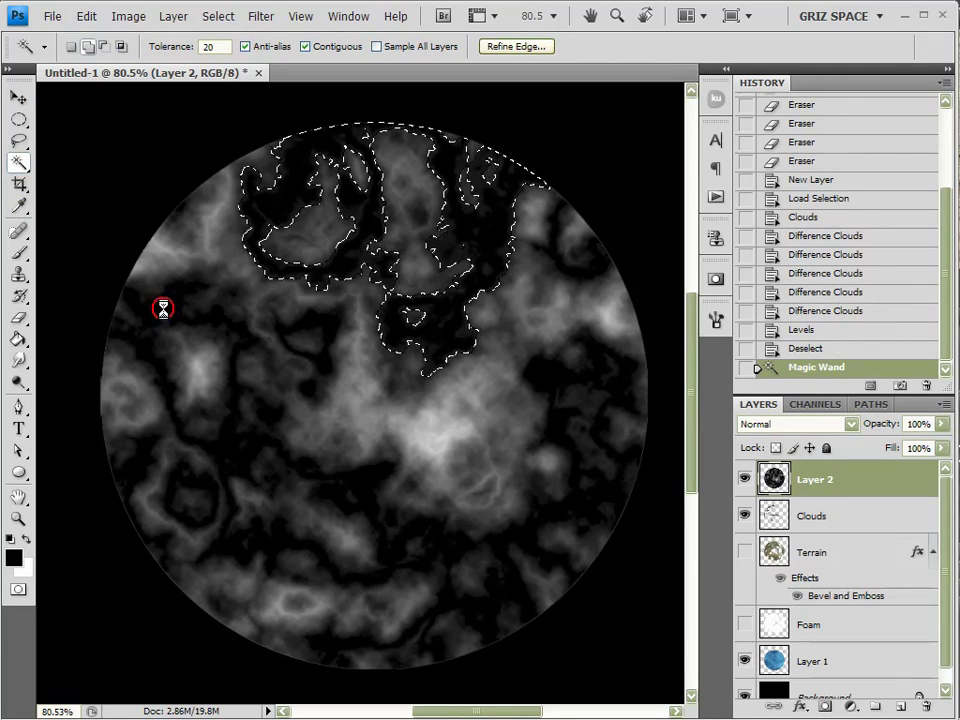
{"action": "left_click", "coordinate": [325, 340], "text": "shift"}
{"action": "left_click", "coordinate": [222, 604], "text": "shift"}
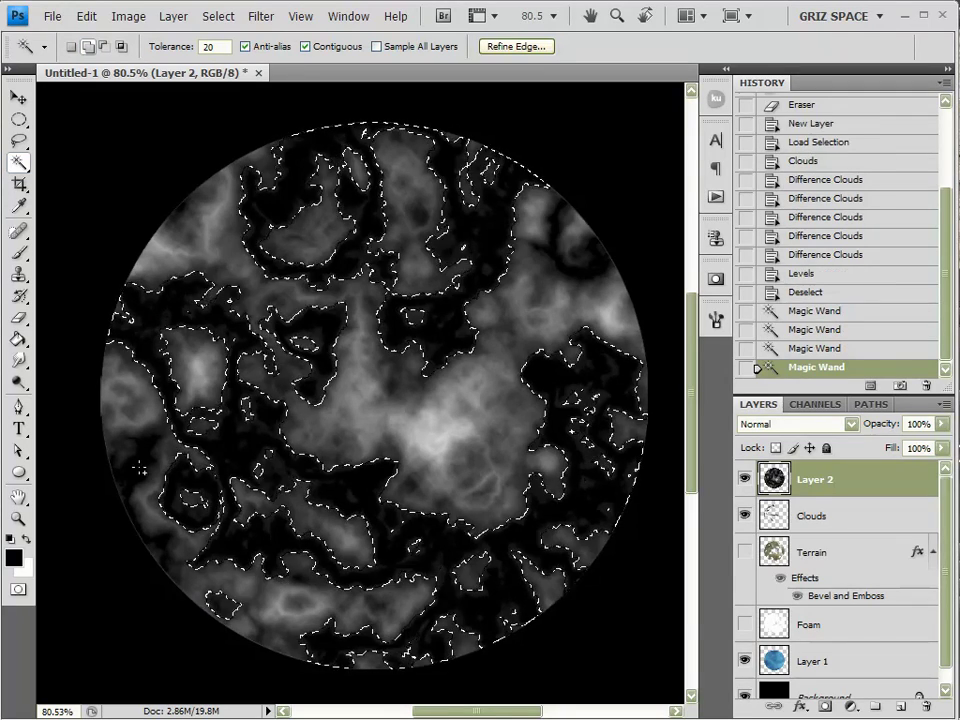
{"action": "left_click", "coordinate": [387, 374], "text": "shift"}
{"action": "left_click", "coordinate": [580, 240], "text": "shift"}
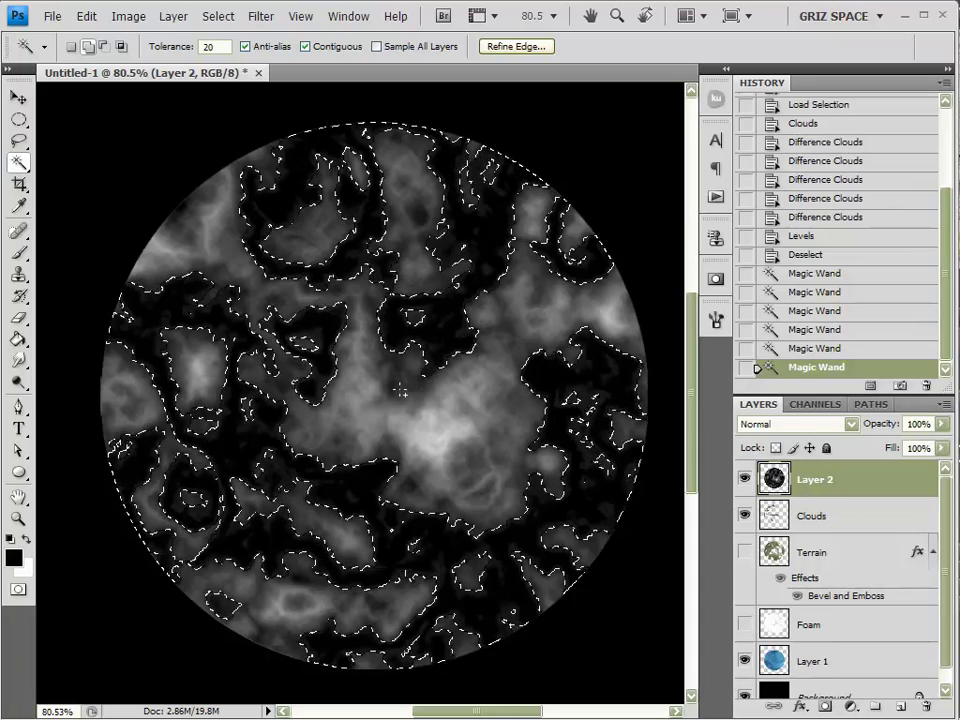
{"action": "left_click", "coordinate": [186, 212], "text": "shift"}
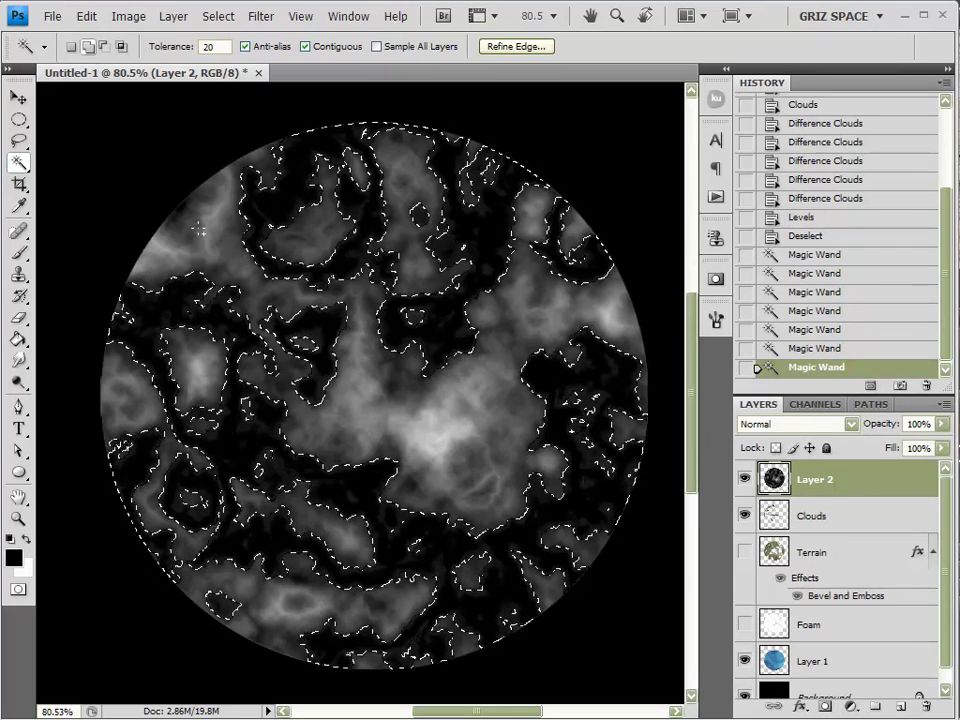
{"action": "left_click", "coordinate": [374, 384], "text": "shift"}
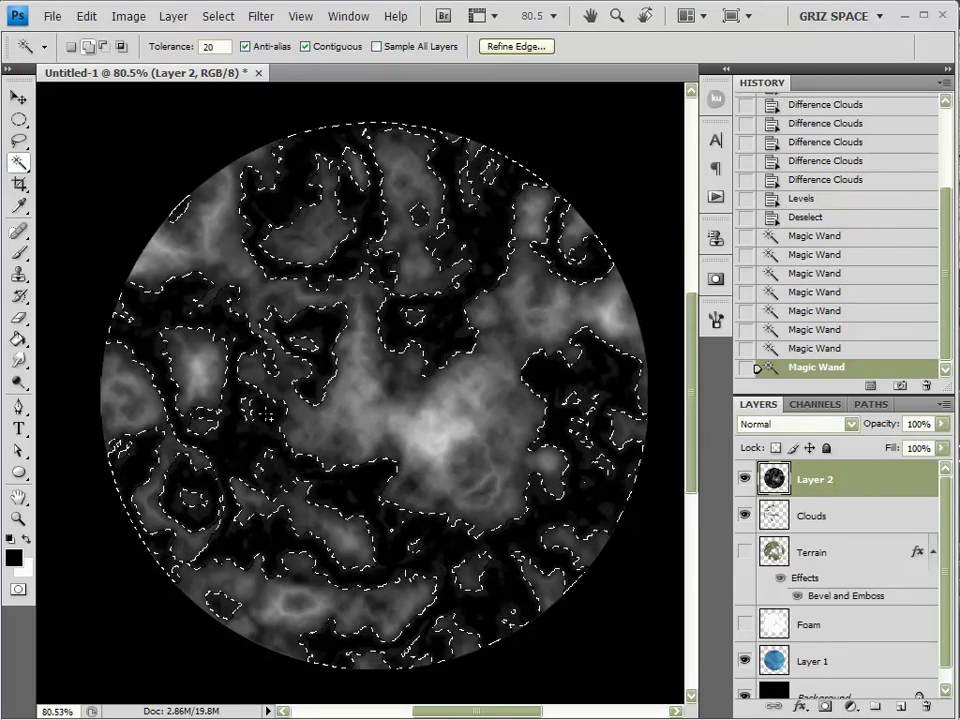
{"action": "left_click", "coordinate": [390, 384], "text": "shift"}
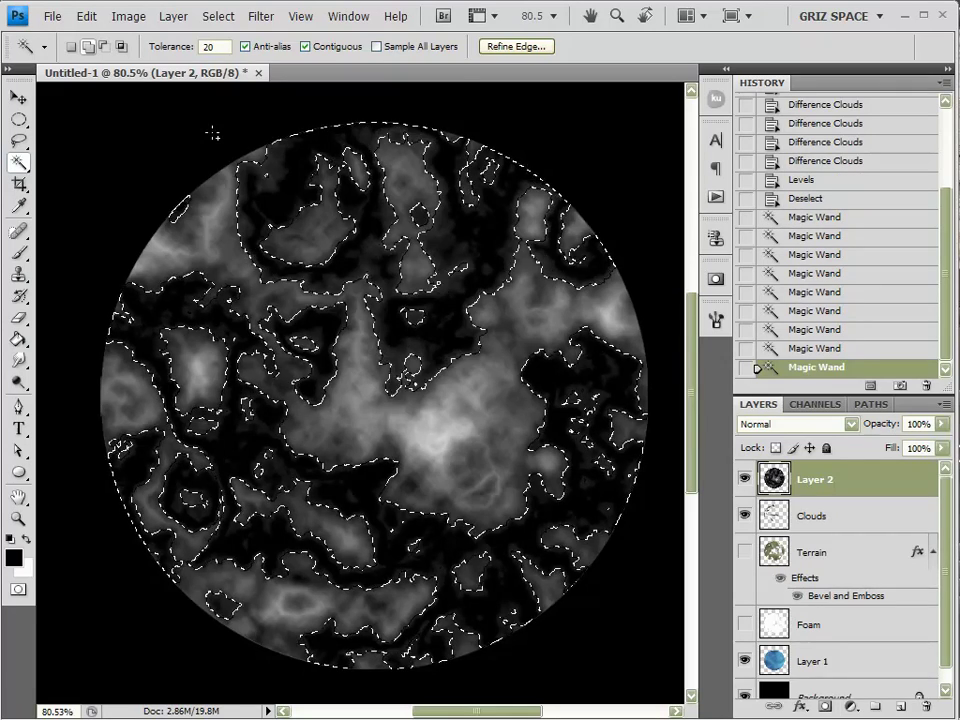
Step: Feather the selection of black areas, delete them from Layer 2, and deselect
{"action": "left_click", "coordinate": [226, 18]}
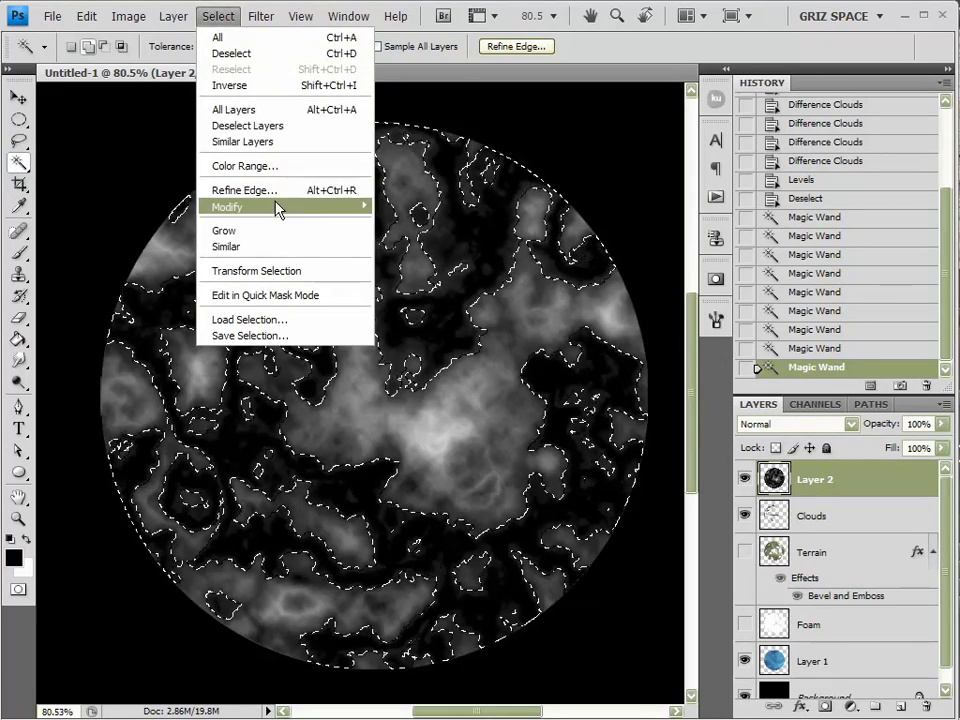
{"action": "mouse_move", "coordinate": [274, 207]}
{"action": "left_click", "coordinate": [410, 270]}
{"action": "left_click", "coordinate": [490, 132]}
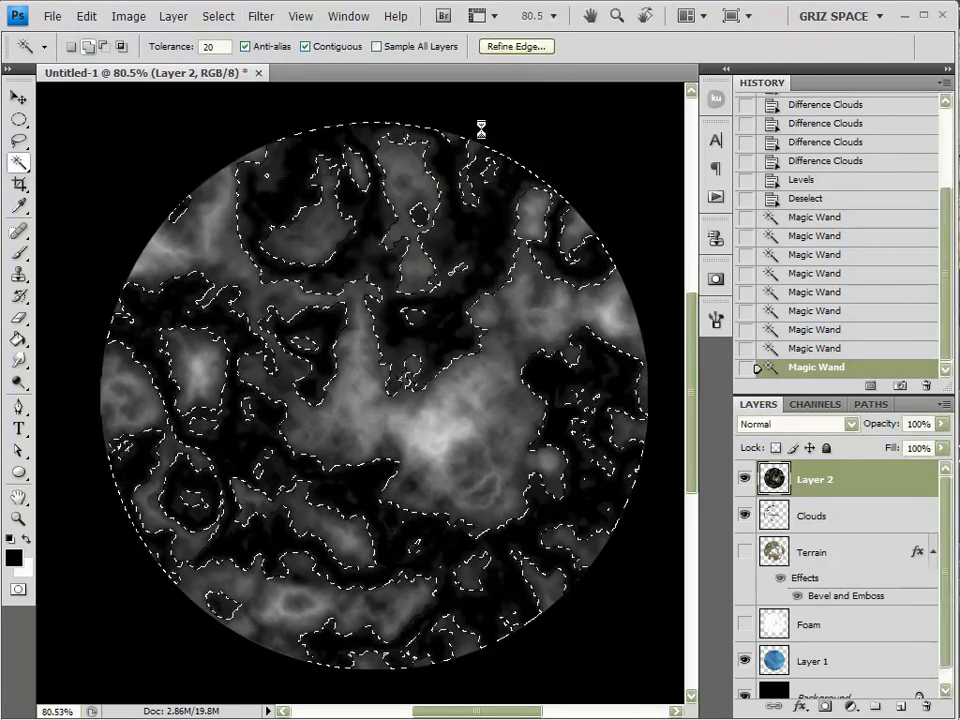
{"action": "key", "text": "Delete"}
{"action": "key", "text": "ctrl+d"}
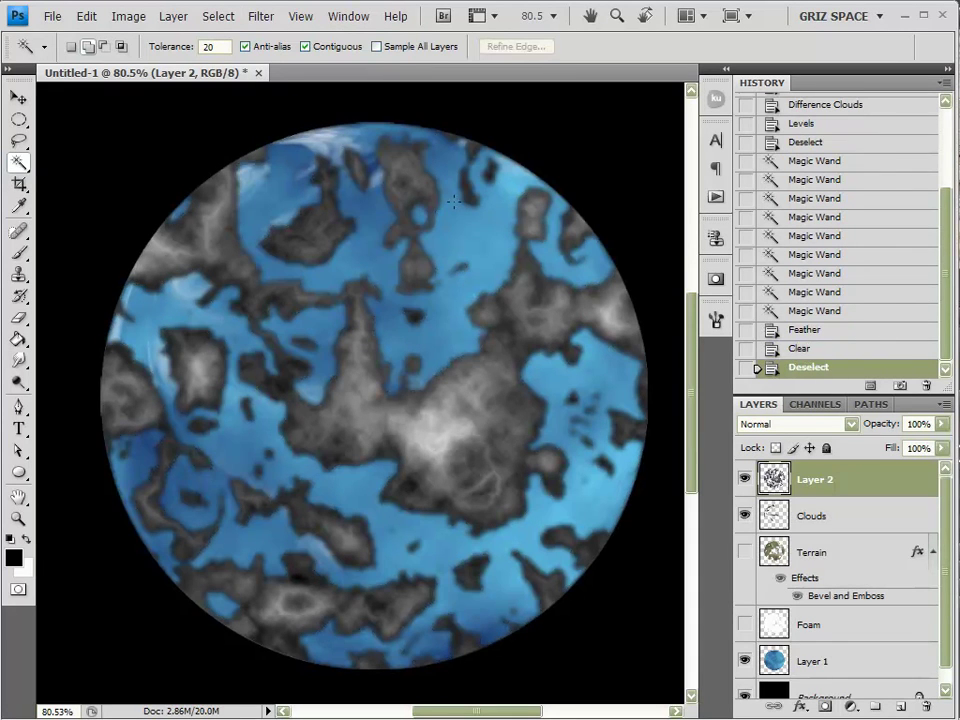
Step: Load Layer 1's planet shape as a selection and apply the Spherize filter to Layer 2 within it
{"action": "left_click", "coordinate": [776, 668], "text": "ctrl"}
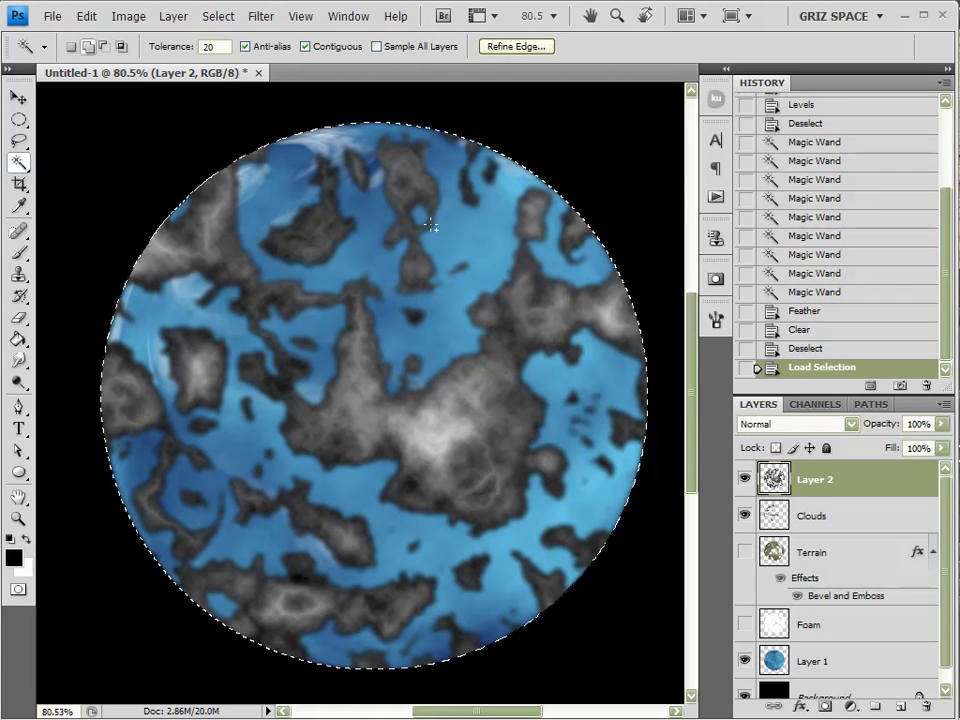
{"action": "left_click", "coordinate": [260, 16]}
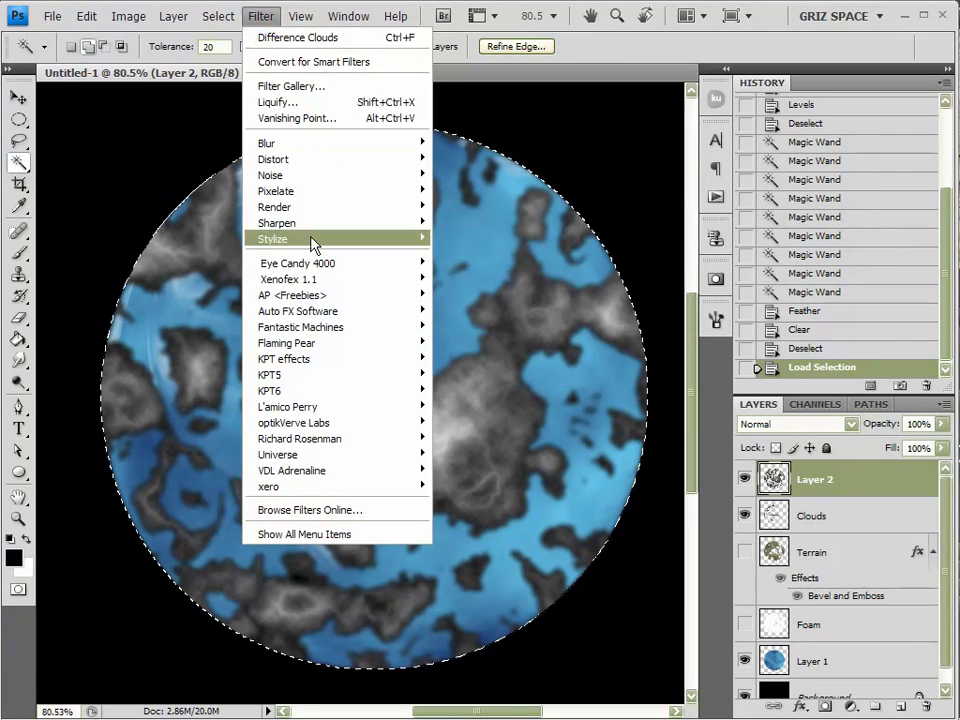
{"action": "mouse_move", "coordinate": [321, 162]}
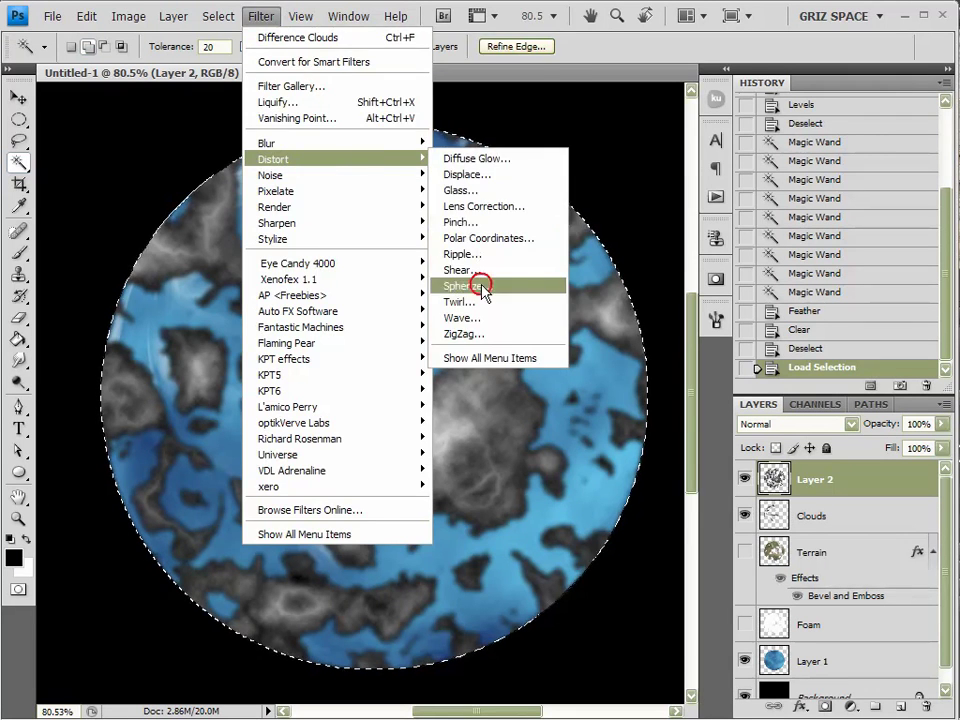
{"action": "left_click", "coordinate": [484, 287]}
{"action": "left_click", "coordinate": [521, 65]}
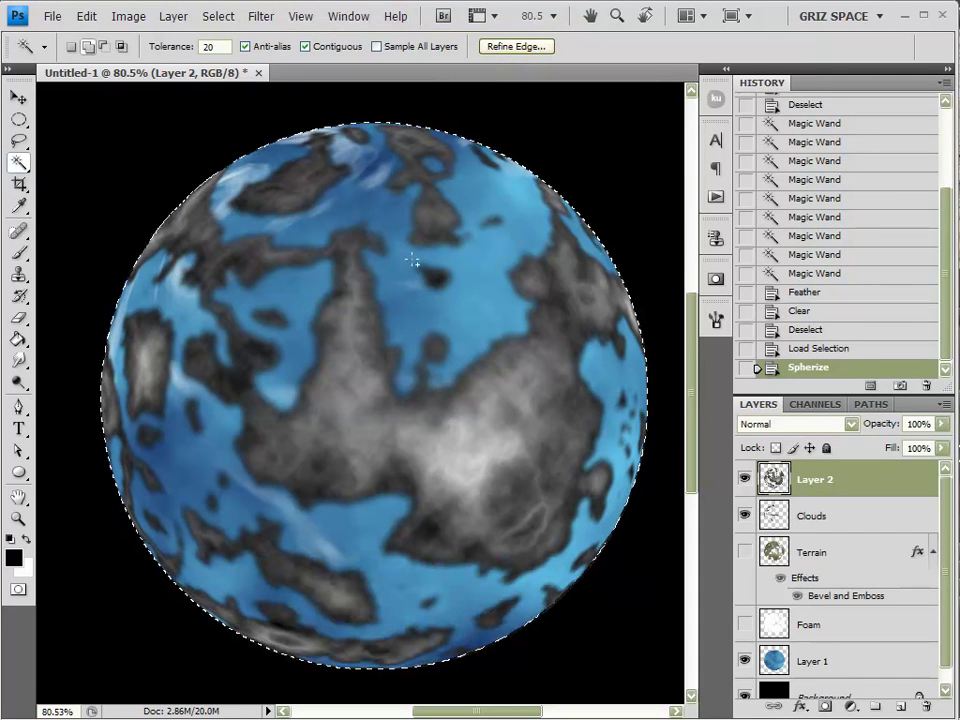
Step: Deselect, set Layer 2's blending mode to Screen, and move it below the Clouds layer
{"action": "key", "text": "ctrl+d"}
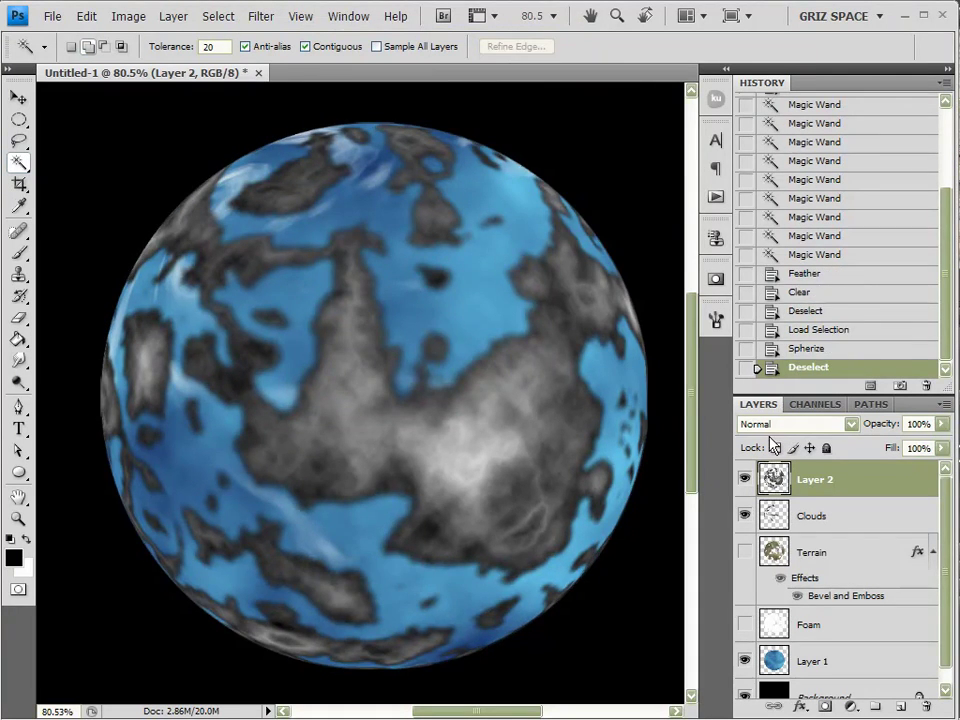
{"action": "left_click", "coordinate": [797, 424]}
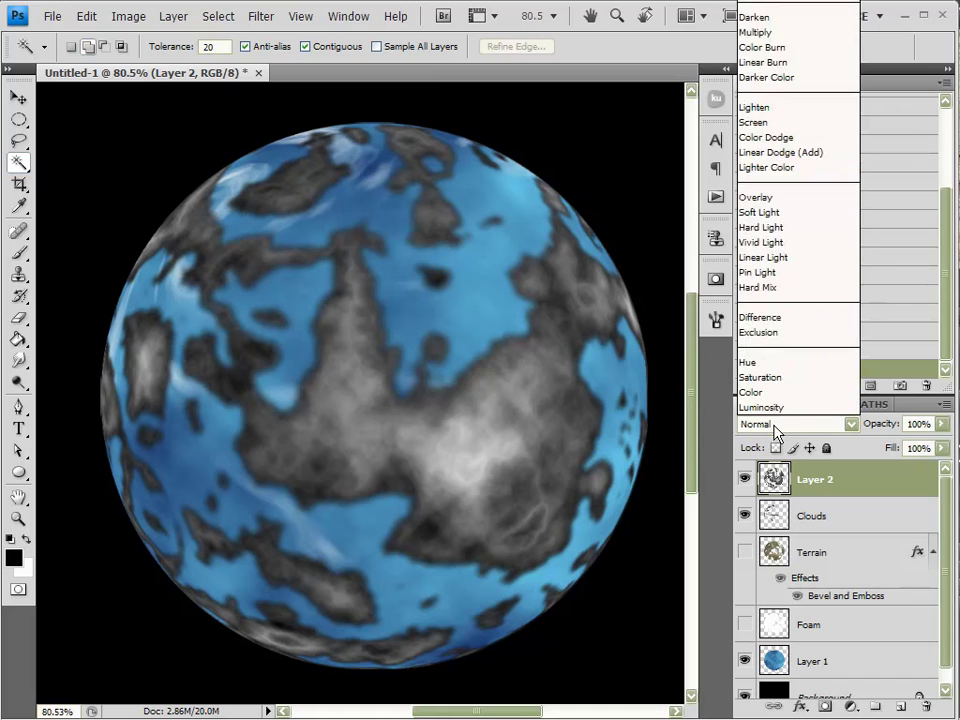
{"action": "left_click", "coordinate": [770, 124]}
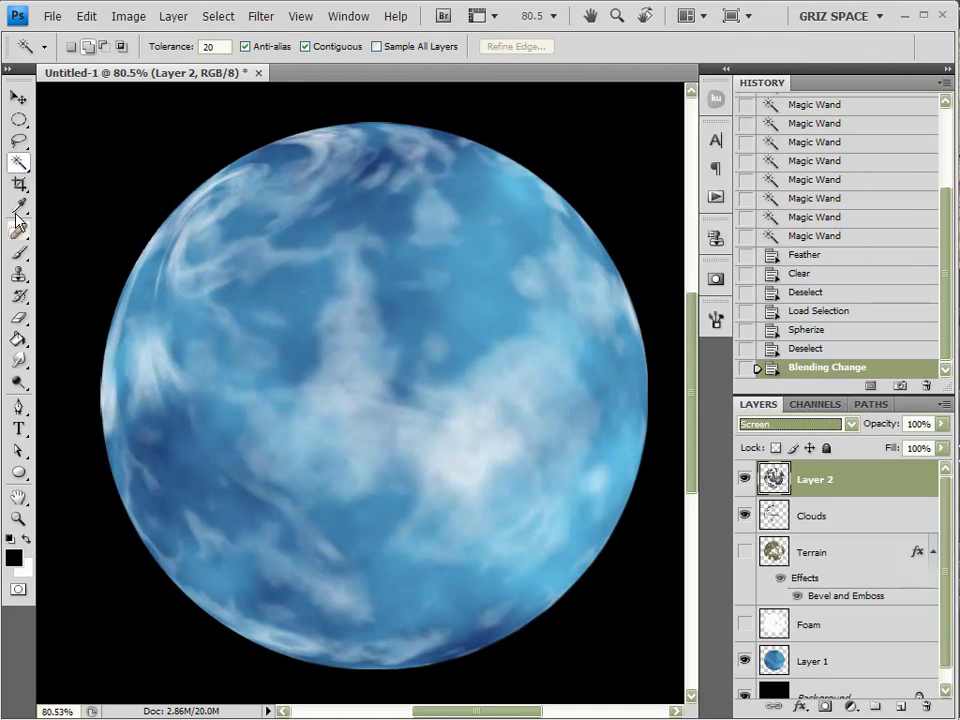
{"action": "left_click", "coordinate": [17, 97]}
{"action": "left_click_drag", "start_coordinate": [845, 500], "coordinate": [851, 527]}
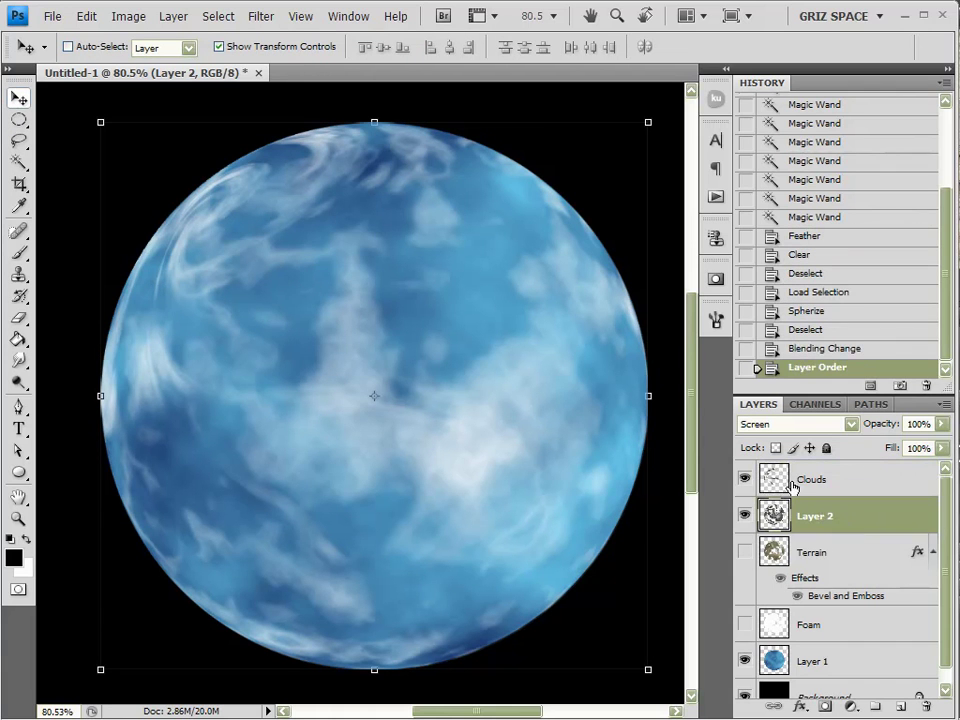
{"action": "left_click", "coordinate": [745, 514]}
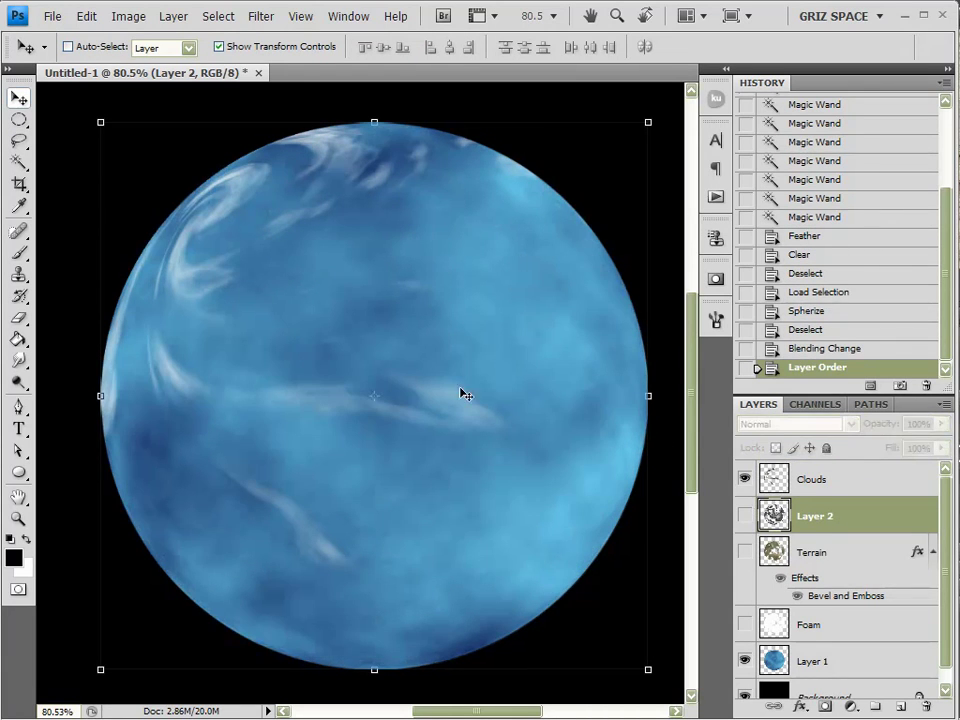
{"action": "left_click", "coordinate": [745, 514]}
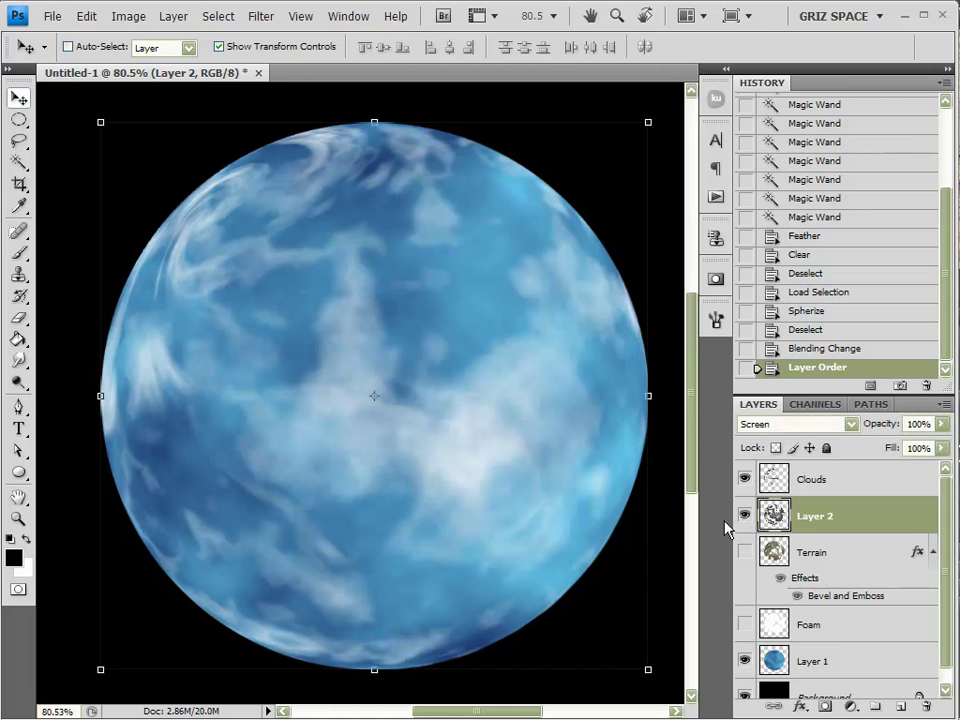
Step: Erase excess clouds from Layer 2 on the planet's upper-left side and centre with a 100% opacity Eraser, enlarging the brush to 250
{"action": "left_click", "coordinate": [822, 482]}
{"action": "left_click", "coordinate": [821, 516]}
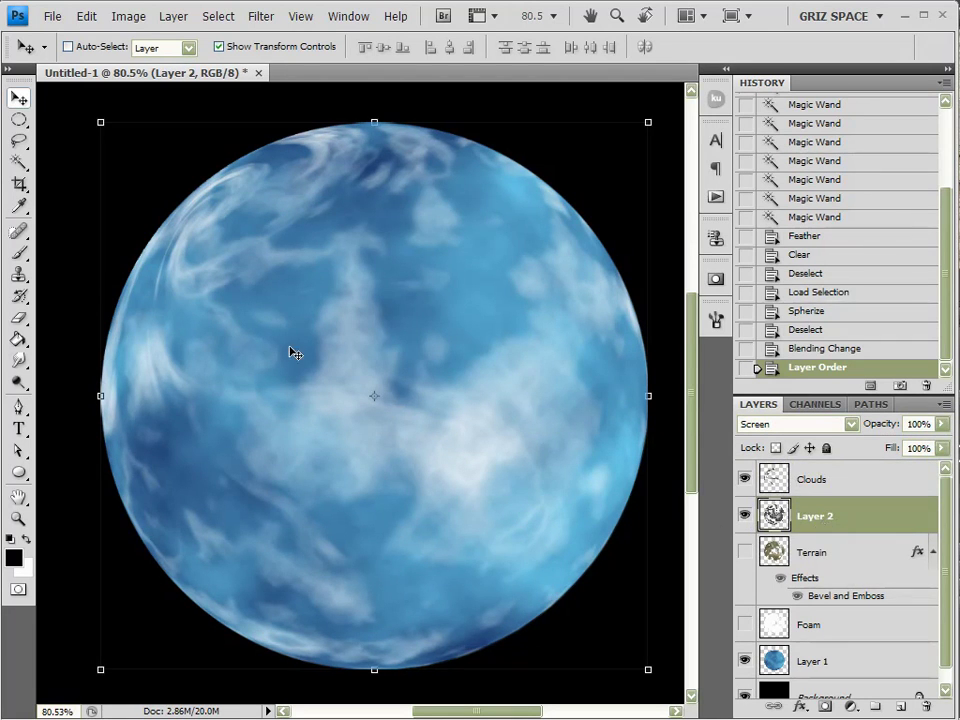
{"action": "left_click", "coordinate": [19, 317]}
{"action": "left_click", "coordinate": [270, 205]}
{"action": "mouse_move", "coordinate": [270, 205]}
{"action": "left_mouse_down"}
{"action": "mouse_move", "coordinate": [274, 159]}
{"action": "mouse_move", "coordinate": [216, 233]}
{"action": "mouse_move", "coordinate": [276, 233]}
{"action": "mouse_move", "coordinate": [339, 149]}
{"action": "mouse_move", "coordinate": [336, 132]}
{"action": "mouse_move", "coordinate": [341, 183]}
{"action": "mouse_move", "coordinate": [298, 267]}
{"action": "mouse_move", "coordinate": [232, 304]}
{"action": "mouse_move", "coordinate": [299, 245]}
{"action": "mouse_move", "coordinate": [179, 272]}
{"action": "mouse_move", "coordinate": [282, 235]}
{"action": "mouse_move", "coordinate": [167, 281]}
{"action": "mouse_move", "coordinate": [231, 273]}
{"action": "mouse_move", "coordinate": [146, 297]}
{"action": "mouse_move", "coordinate": [206, 257]}
{"action": "mouse_move", "coordinate": [268, 178]}
{"action": "mouse_move", "coordinate": [265, 137]}
{"action": "mouse_move", "coordinate": [348, 197]}
{"action": "mouse_move", "coordinate": [147, 352]}
{"action": "mouse_move", "coordinate": [194, 370]}
{"action": "mouse_move", "coordinate": [147, 370]}
{"action": "mouse_move", "coordinate": [248, 333]}
{"action": "mouse_move", "coordinate": [177, 357]}
{"action": "mouse_move", "coordinate": [150, 484]}
{"action": "mouse_move", "coordinate": [181, 487]}
{"action": "mouse_move", "coordinate": [261, 344]}
{"action": "mouse_move", "coordinate": [215, 326]}
{"action": "mouse_move", "coordinate": [183, 288]}
{"action": "mouse_move", "coordinate": [332, 190]}
{"action": "mouse_move", "coordinate": [347, 145]}
{"action": "mouse_move", "coordinate": [317, 238]}
{"action": "mouse_move", "coordinate": [427, 293]}
{"action": "mouse_move", "coordinate": [428, 414]}
{"action": "mouse_move", "coordinate": [494, 438]}
{"action": "mouse_move", "coordinate": [484, 461]}
{"action": "mouse_move", "coordinate": [385, 442]}
{"action": "left_mouse_up"}
{"action": "key", "text": "bracketright"}
{"action": "key", "text": "bracketright"}
{"action": "key", "text": "bracketright"}
{"action": "key", "text": "bracketright"}
{"action": "key", "text": "bracketright"}
{"action": "key", "text": "bracketright"}
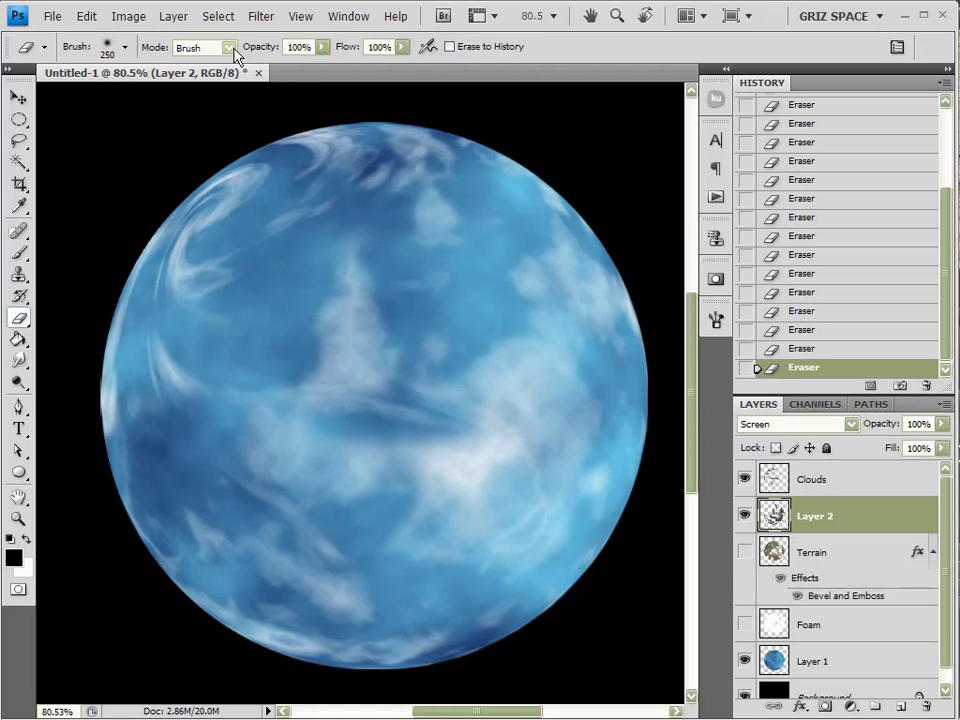
Step: Thin Layer 2's clouds around the planet's centre with the Eraser at 48% opacity and size 150, with the Terrain layer shown
{"action": "mouse_move", "coordinate": [322, 46]}
{"action": "left_mouse_down"}
{"action": "mouse_move", "coordinate": [270, 77]}
{"action": "mouse_move", "coordinate": [276, 72]}
{"action": "left_mouse_up"}
{"action": "key", "text": "bracketleft"}
{"action": "key", "text": "bracketleft"}
{"action": "key", "text": "bracketleft"}
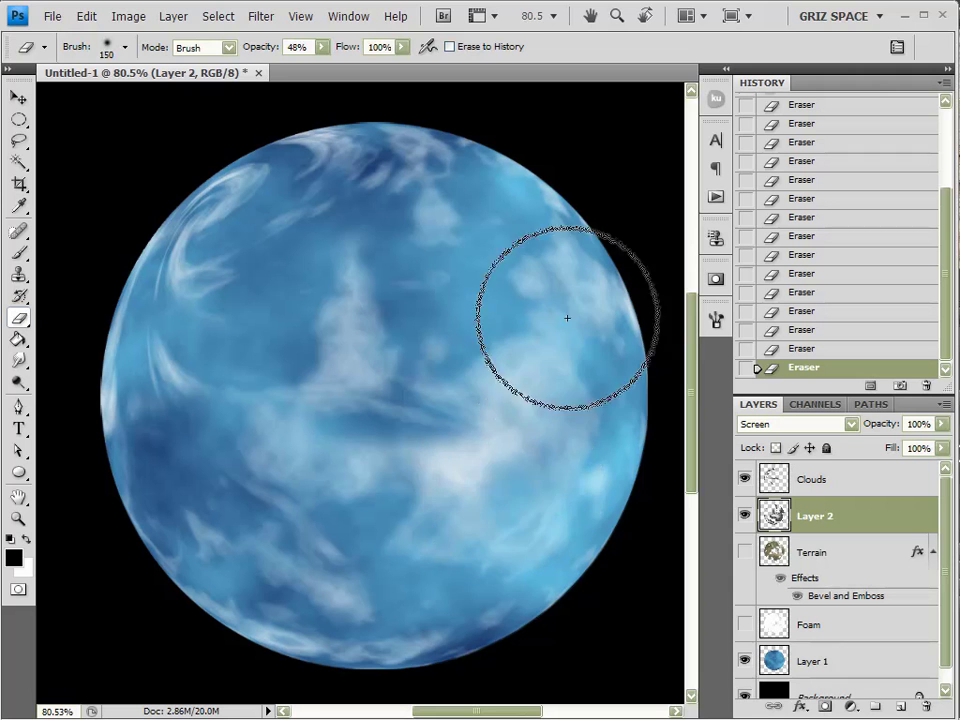
{"action": "left_click", "coordinate": [744, 555]}
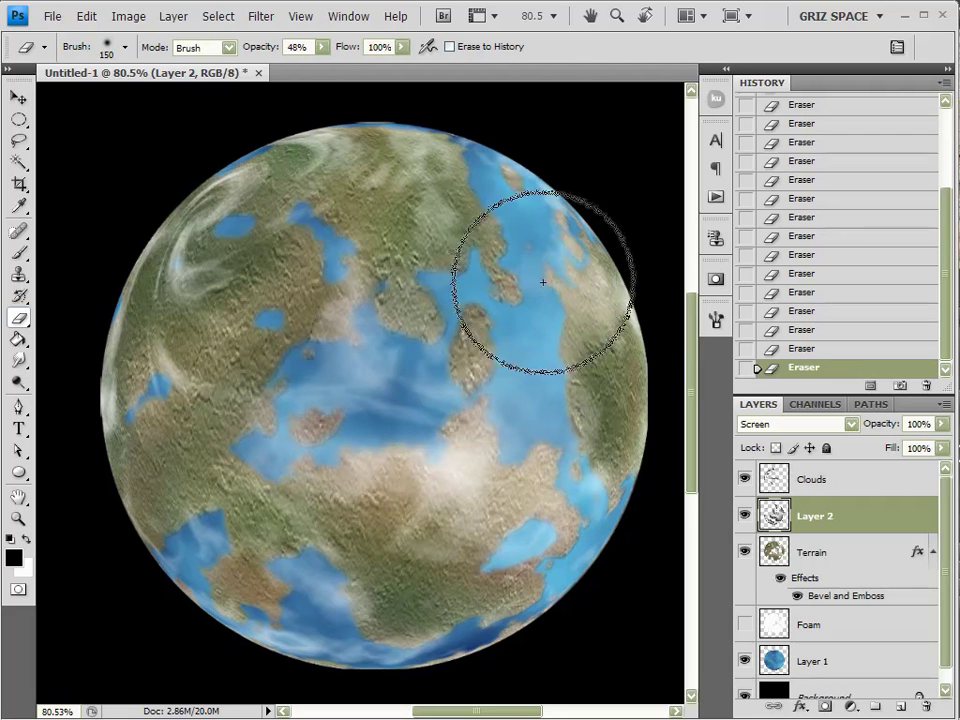
{"action": "mouse_move", "coordinate": [396, 488]}
{"action": "left_mouse_down"}
{"action": "mouse_move", "coordinate": [384, 484]}
{"action": "mouse_move", "coordinate": [472, 456]}
{"action": "left_mouse_up"}
{"action": "left_click", "coordinate": [355, 396]}
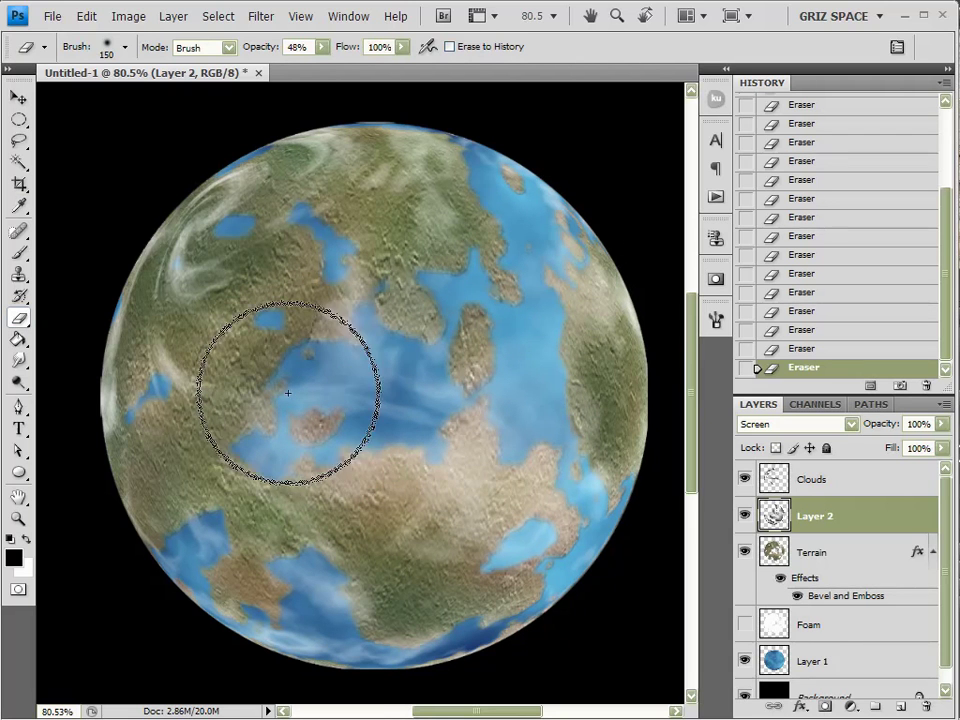
Step: Revert Layer 2 to the earliest Eraser state in the history and toggle the Terrain layer's visibility
{"action": "left_click_drag", "start_coordinate": [944, 256], "coordinate": [928, 175]}
{"action": "left_click", "coordinate": [822, 145]}
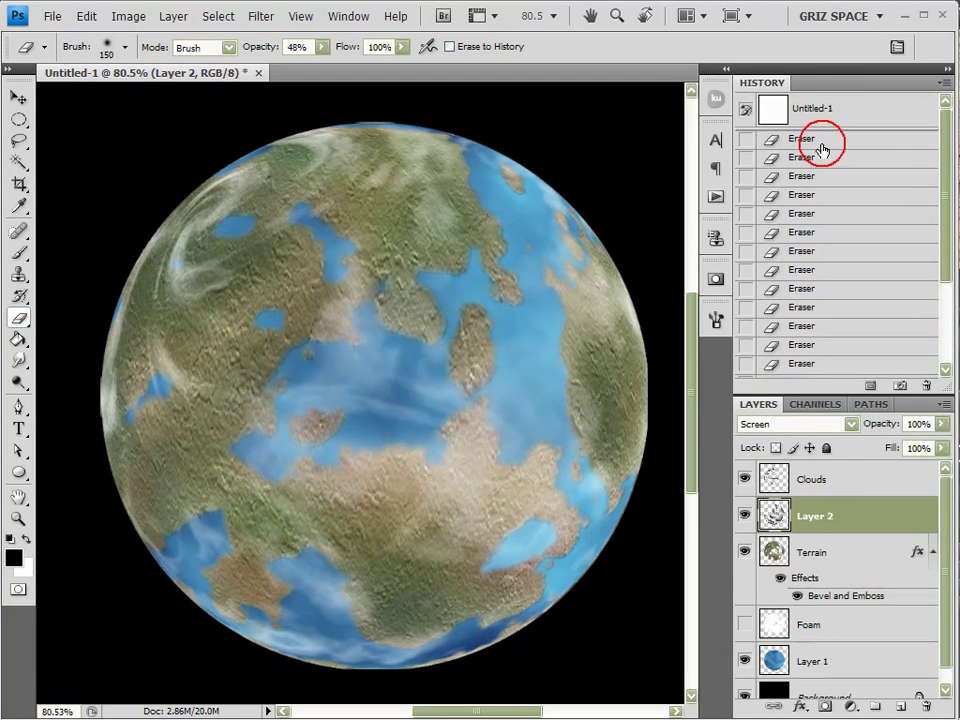
{"action": "left_click", "coordinate": [745, 555]}
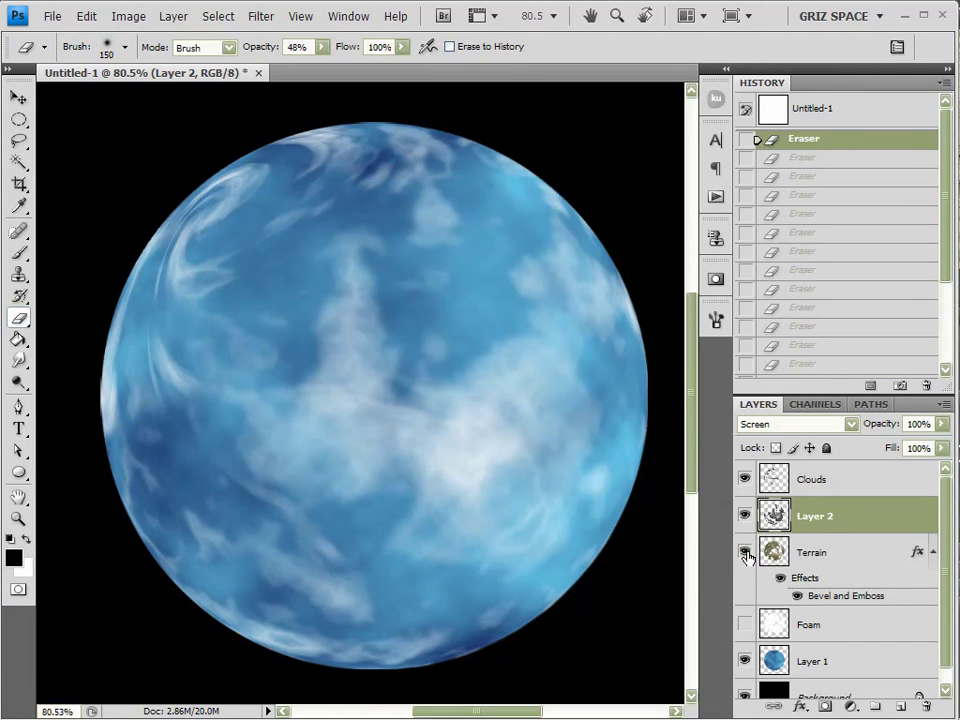
Step: Select the Clouds layer and hide the Terrain layer
{"action": "left_click", "coordinate": [18, 97]}
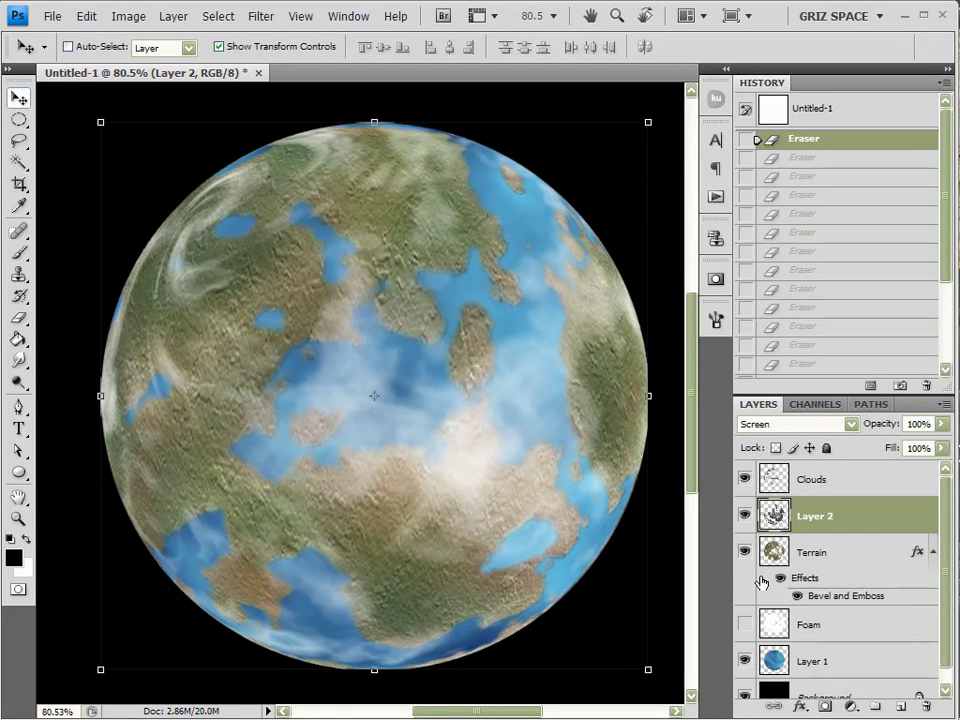
{"action": "left_click", "coordinate": [835, 473]}
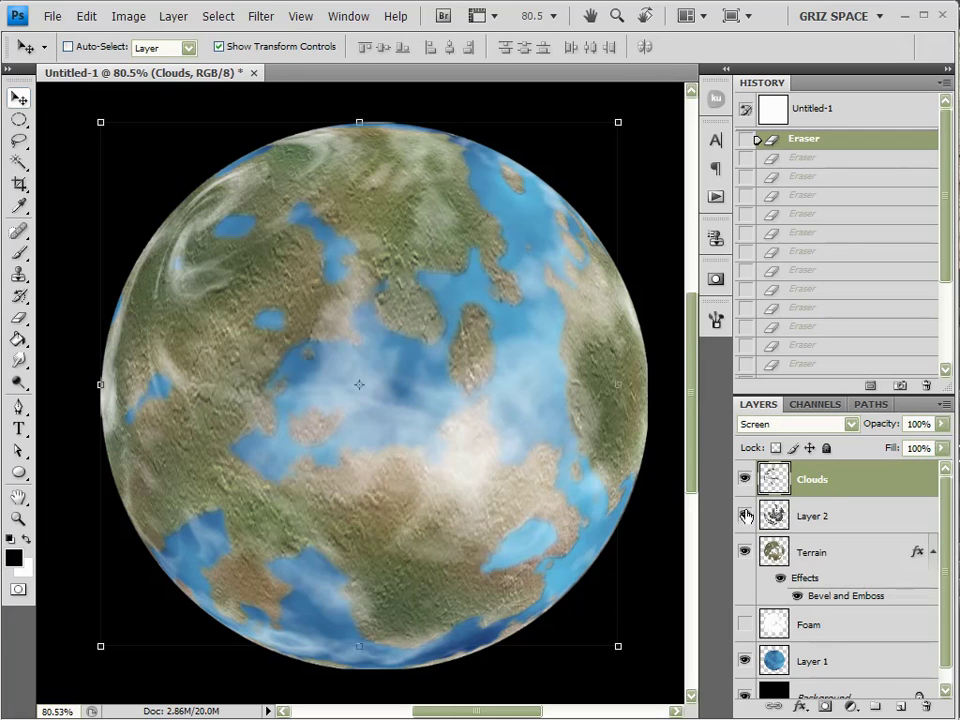
{"action": "left_click", "coordinate": [744, 551]}
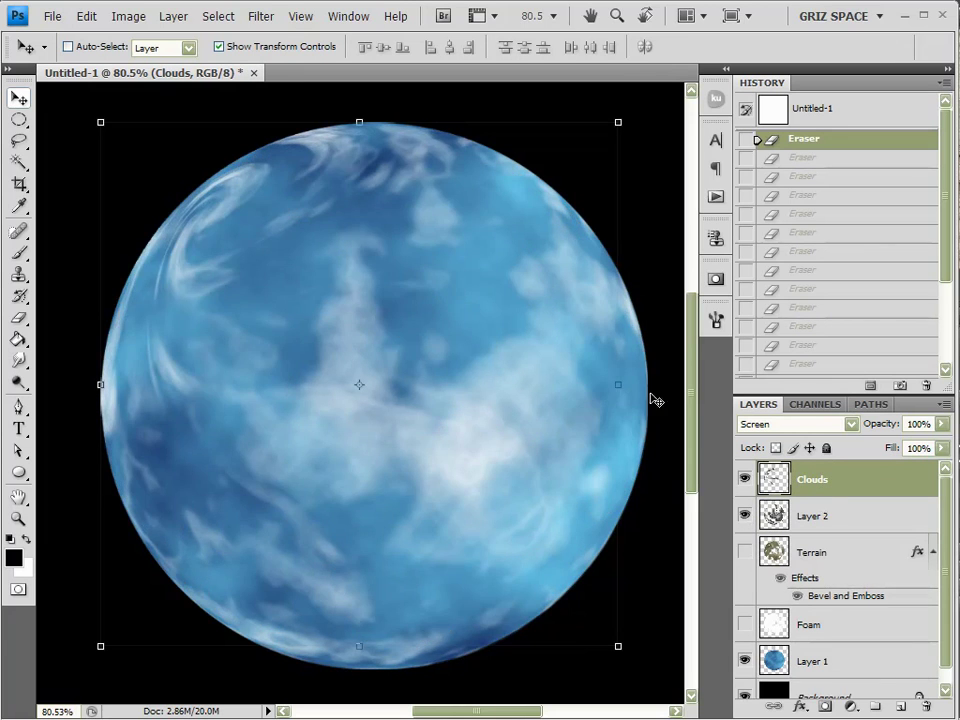
{"action": "left_click", "coordinate": [822, 464]}
{"action": "scroll", "coordinate": [280, 135], "scroll_direction": "up", "scroll_amount": 5}
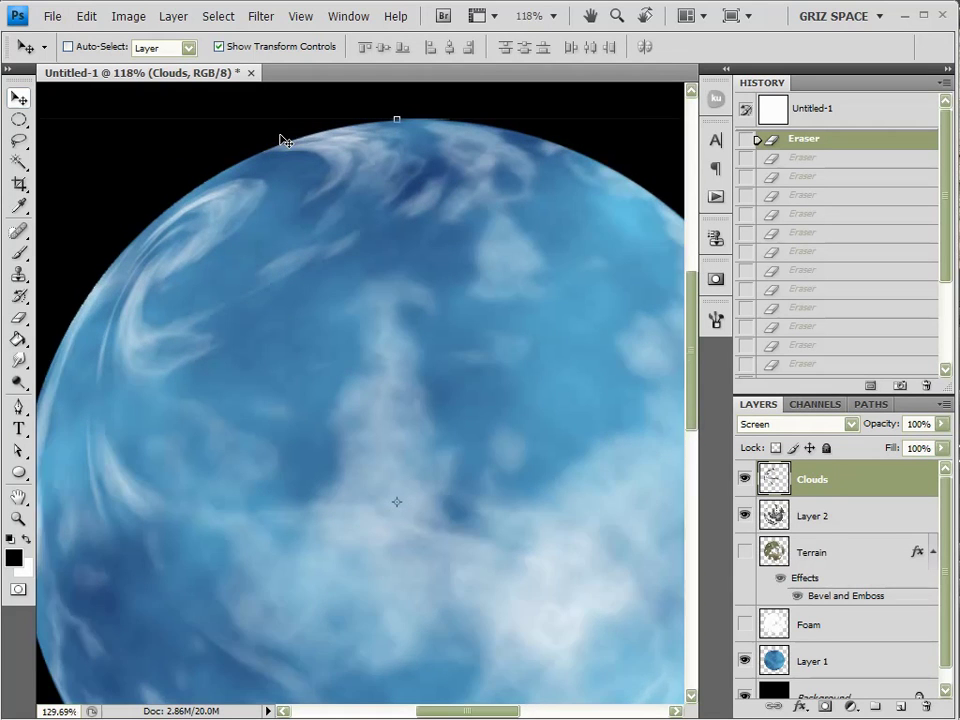
{"action": "scroll", "coordinate": [299, 219], "scroll_direction": "up", "scroll_amount": 2}
{"action": "scroll", "coordinate": [296, 222], "scroll_direction": "down", "scroll_amount": 2}
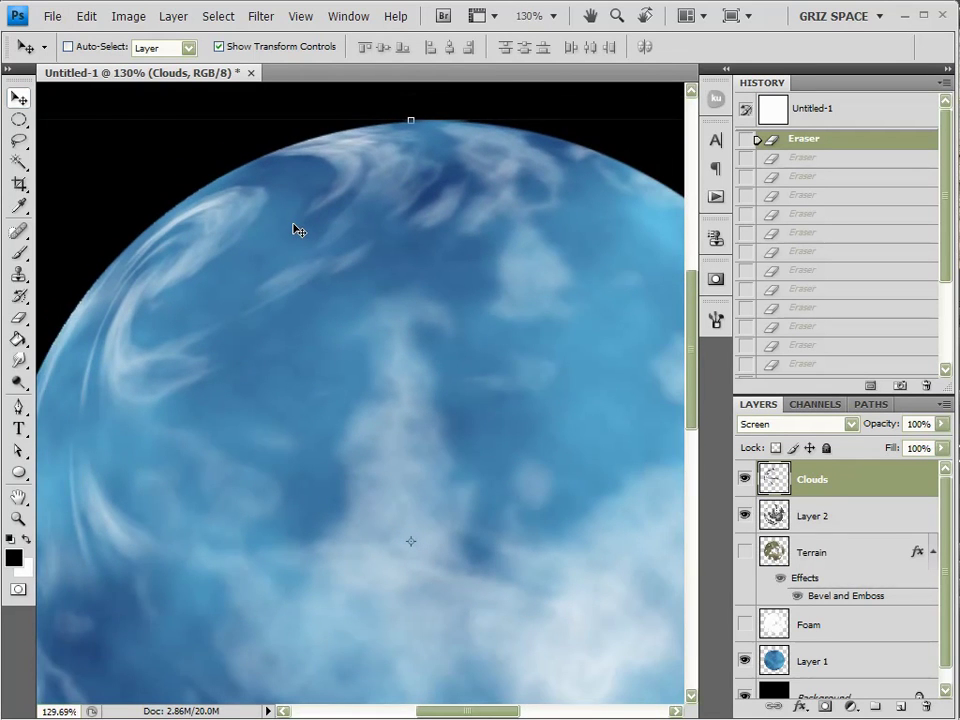
Step: Apply Lighting Effects to the Clouds layer with a widened spotlight and the Red texture channel at height 50
{"action": "left_click", "coordinate": [265, 19]}
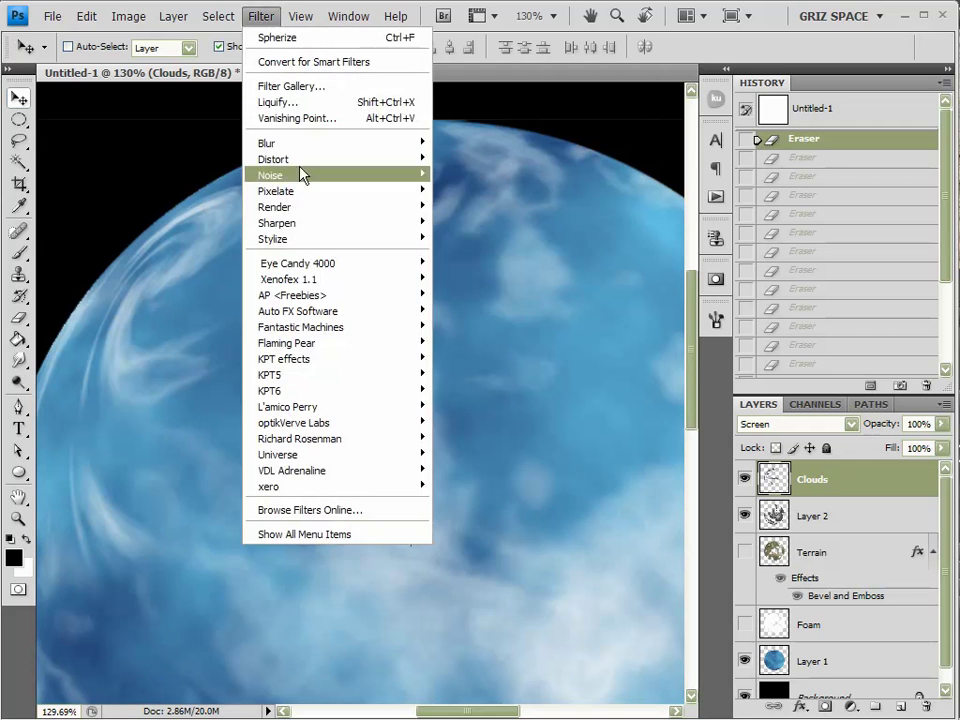
{"action": "mouse_move", "coordinate": [302, 207]}
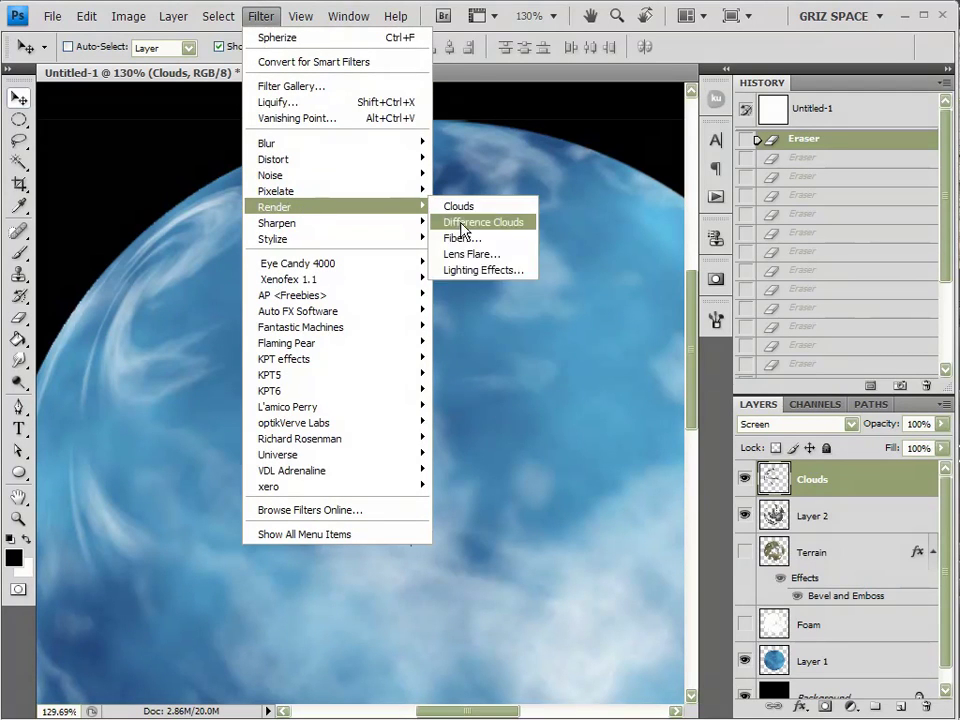
{"action": "left_click", "coordinate": [506, 270]}
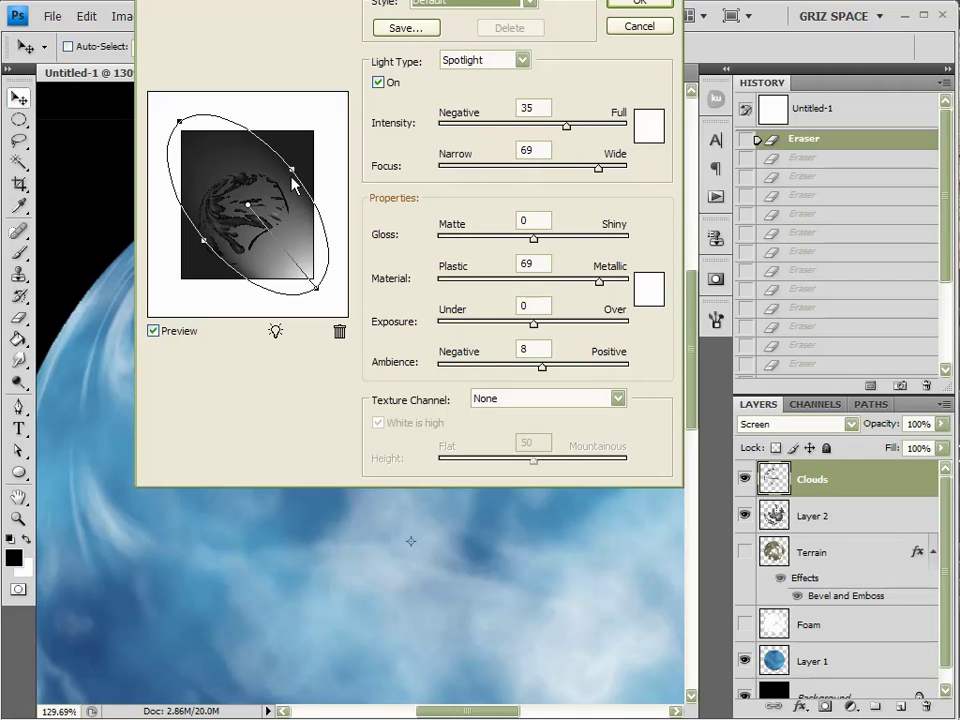
{"action": "left_click_drag", "start_coordinate": [293, 172], "coordinate": [310, 158]}
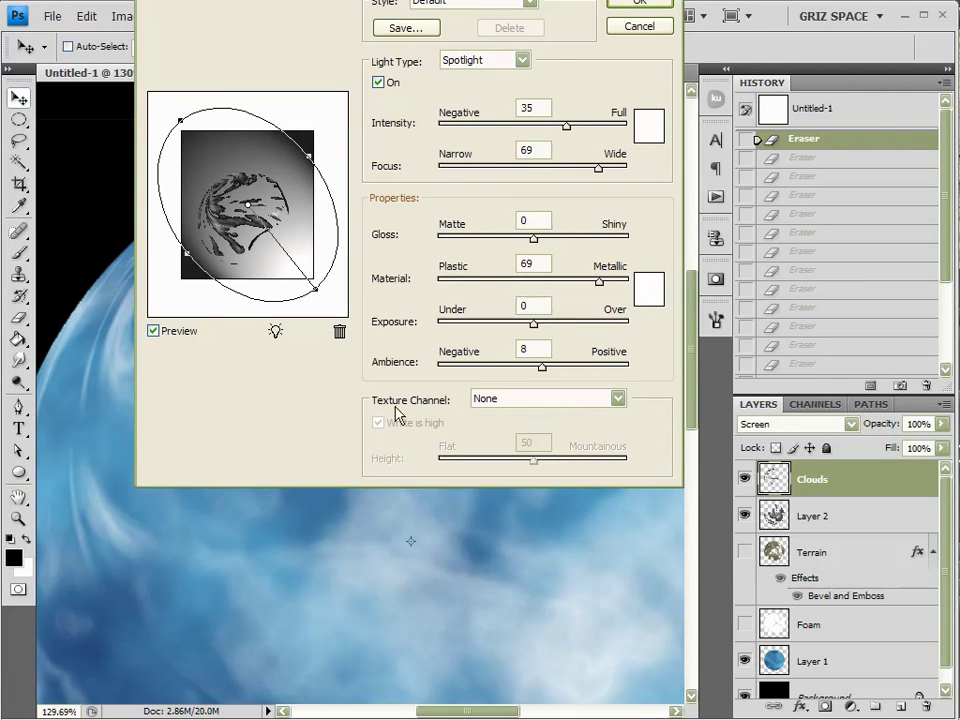
{"action": "left_click", "coordinate": [505, 404]}
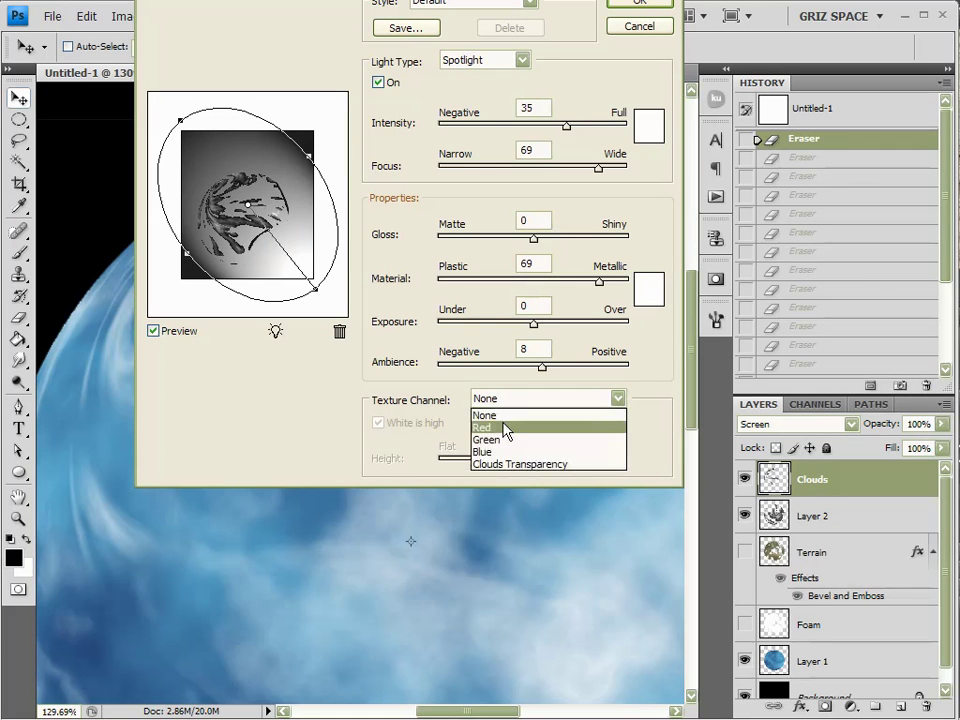
{"action": "left_click", "coordinate": [506, 425]}
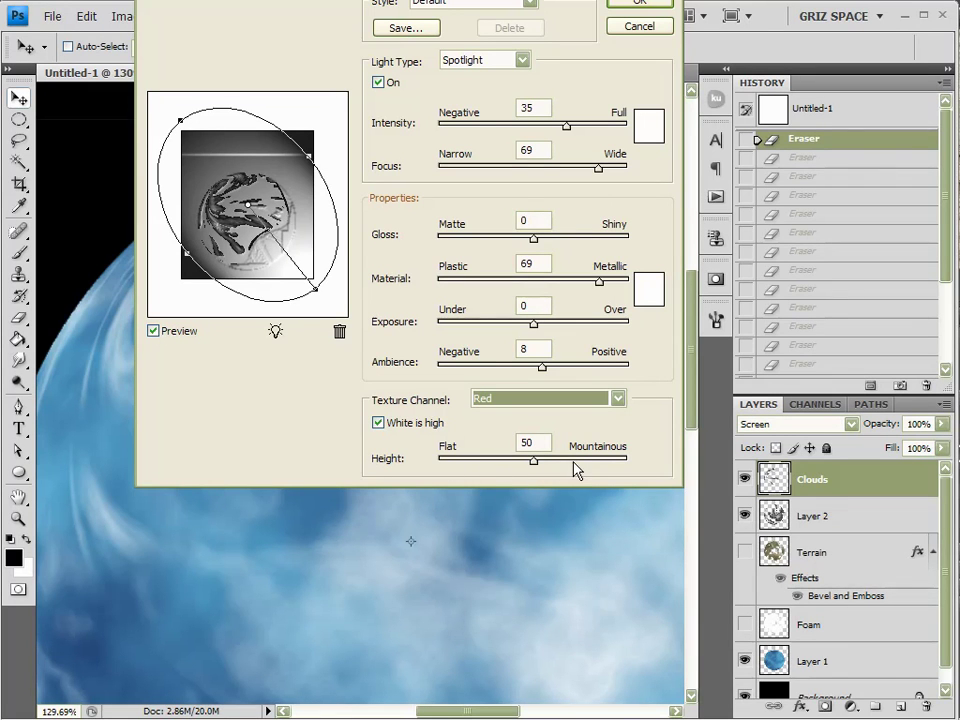
{"action": "left_click", "coordinate": [639, 4]}
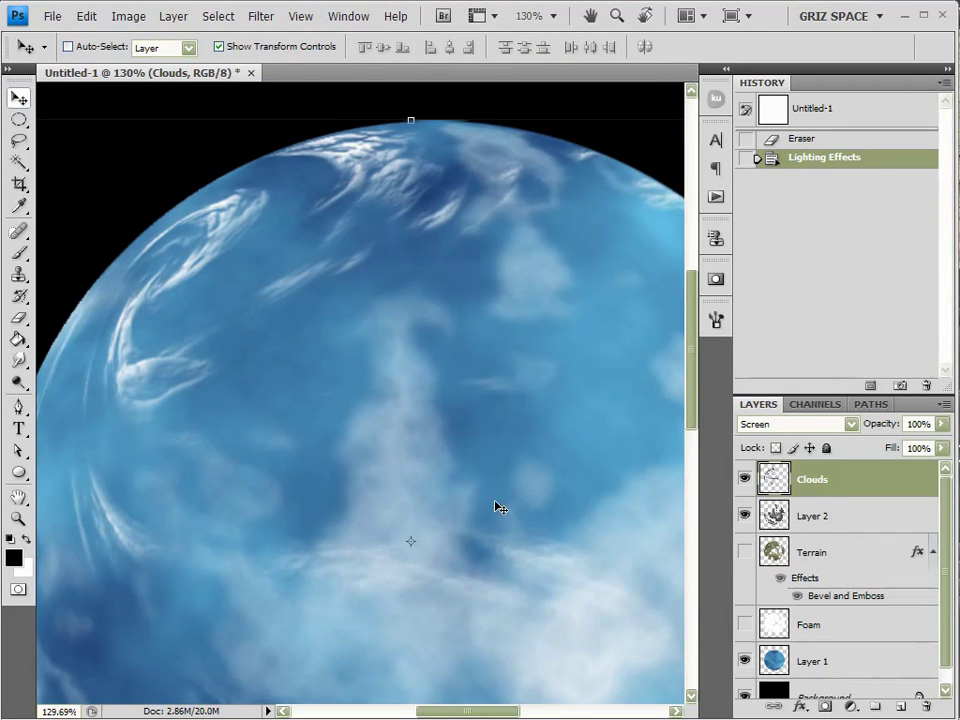
Step: Apply the same Lighting Effects filter to Layer 2
{"action": "scroll", "coordinate": [495, 507], "scroll_direction": "down", "scroll_amount": 3, "text": "alt"}
{"action": "left_click_drag", "start_coordinate": [526, 536], "coordinate": [403, 381]}
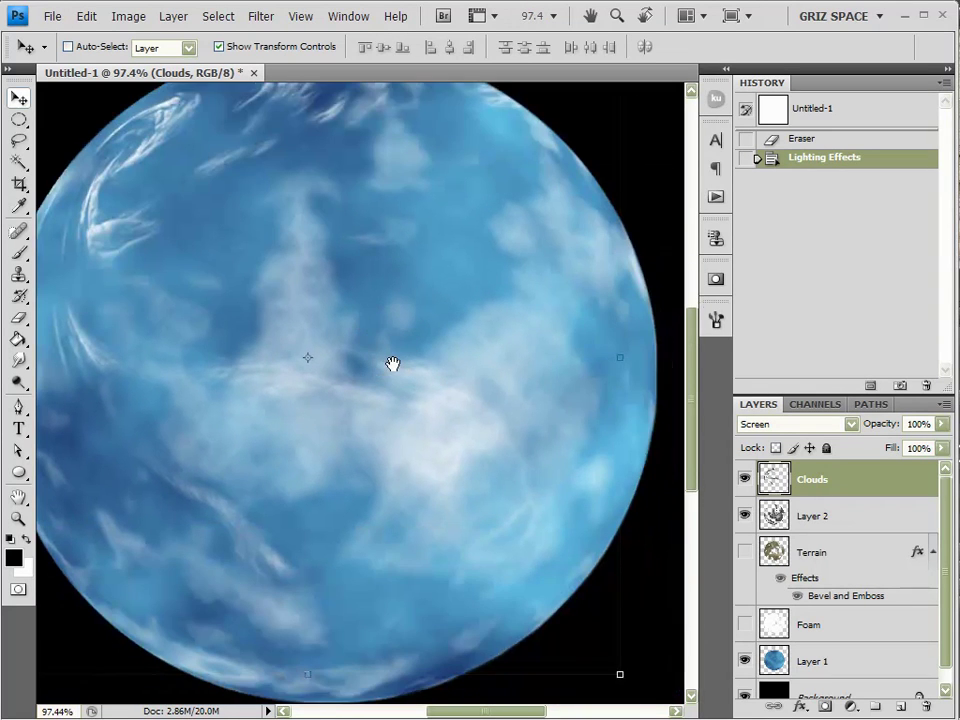
{"action": "left_click", "coordinate": [832, 518]}
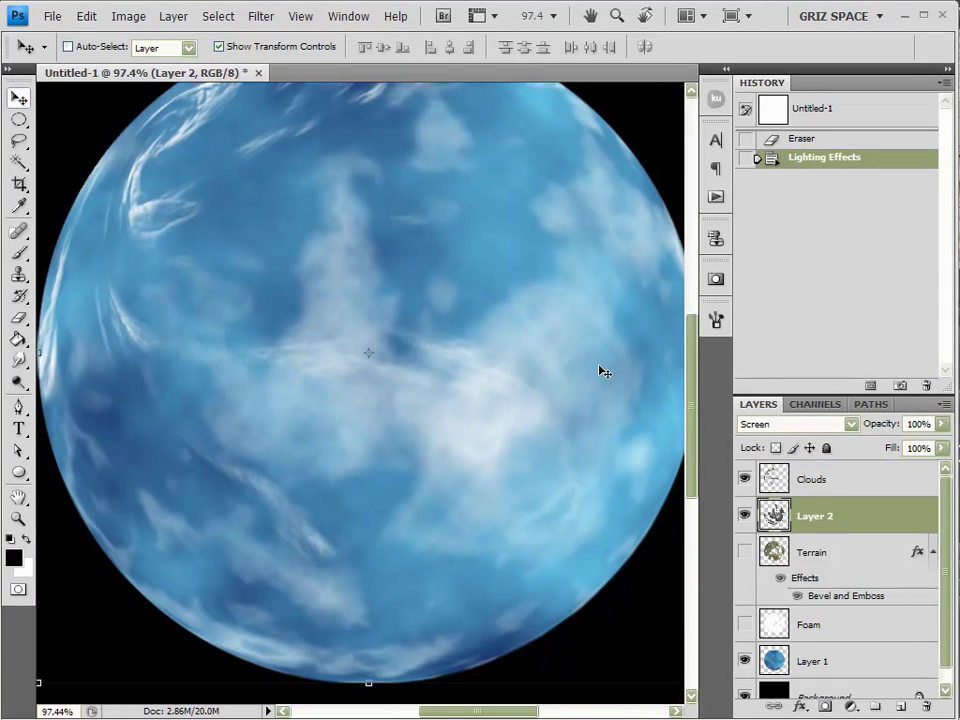
{"action": "left_click", "coordinate": [262, 17]}
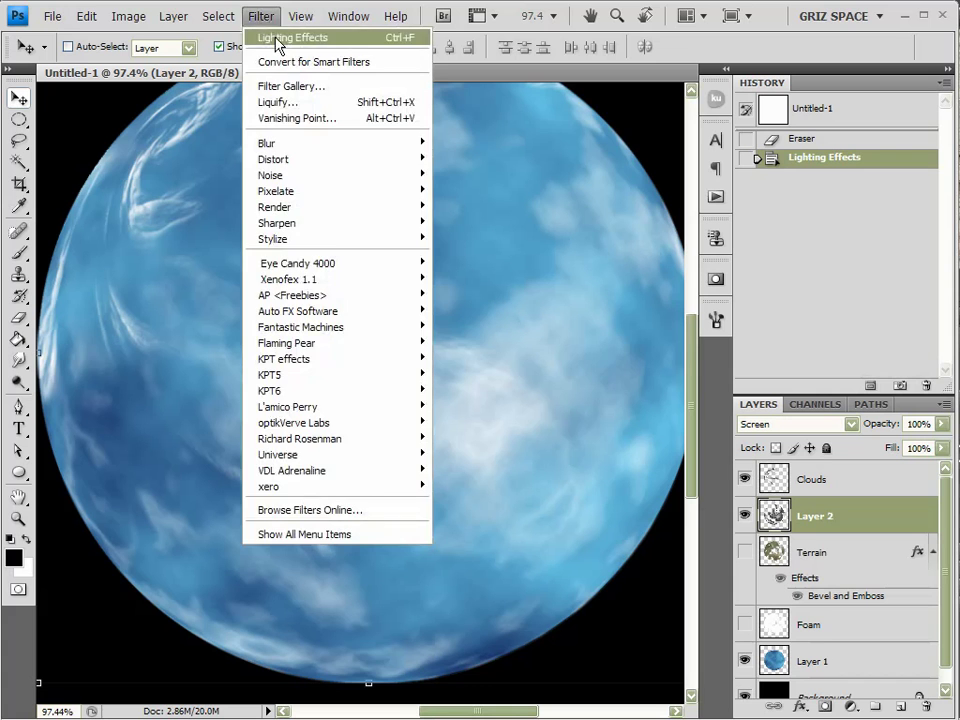
{"action": "left_click", "coordinate": [274, 38]}
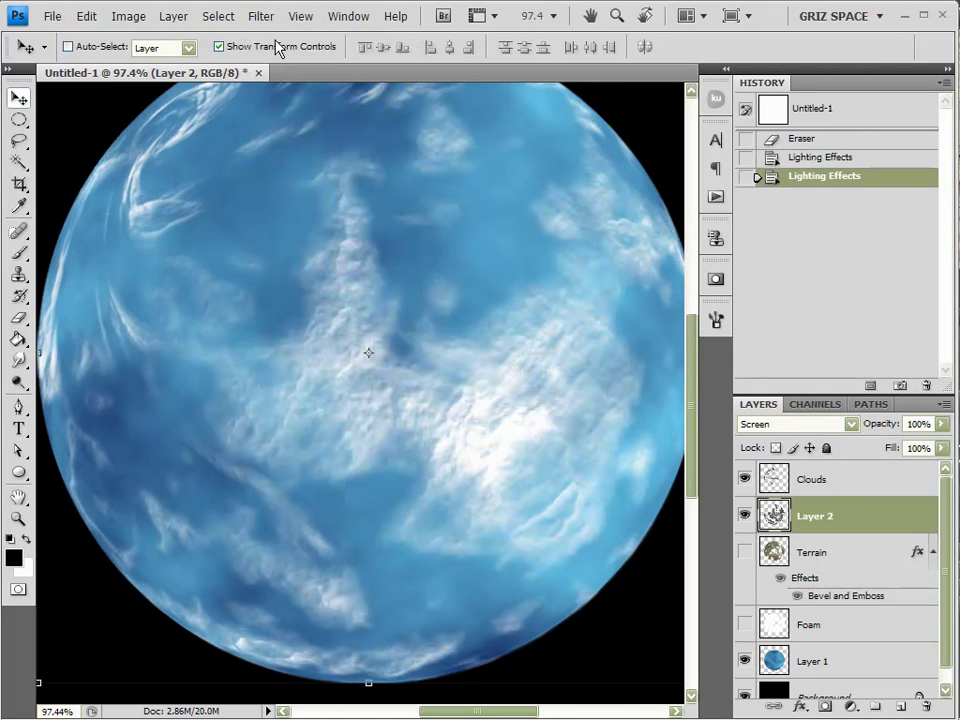
{"action": "mouse_move", "coordinate": [439, 352]}
{"action": "left_mouse_down"}
{"action": "mouse_move", "coordinate": [450, 407]}
{"action": "mouse_move", "coordinate": [451, 341]}
{"action": "left_mouse_up"}
{"action": "scroll", "coordinate": [447, 345], "scroll_direction": "down", "scroll_amount": 2}
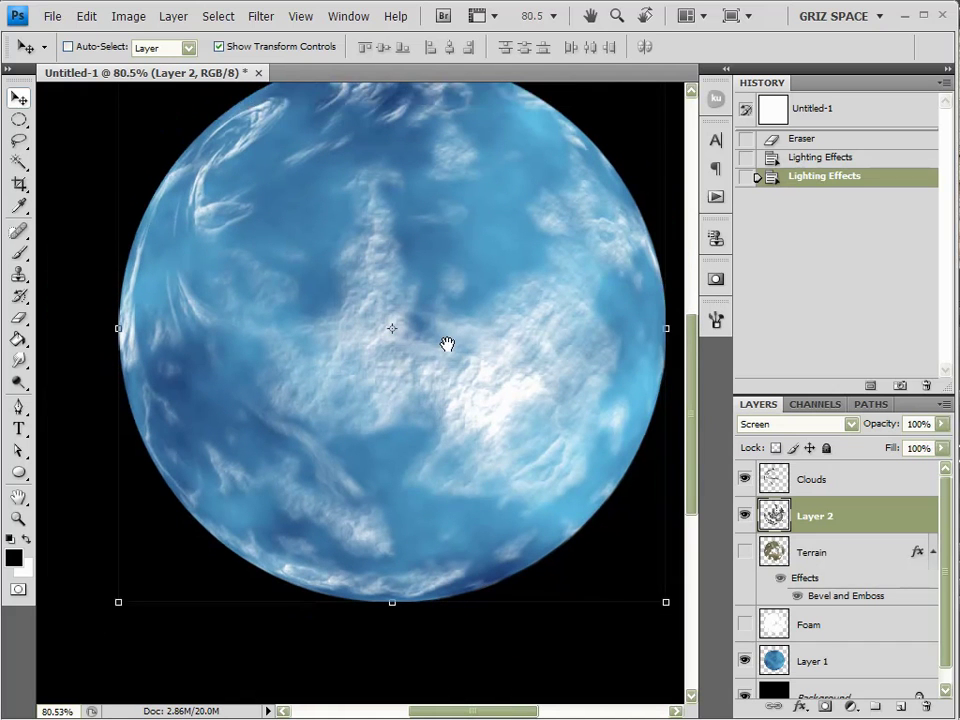
Step: Show the Terrain layer again and enlarge the layer list to fit every layer
{"action": "right_click", "coordinate": [441, 417]}
{"action": "left_click", "coordinate": [451, 356]}
{"action": "left_click", "coordinate": [740, 552]}
{"action": "left_click_drag", "start_coordinate": [558, 287], "coordinate": [558, 335]}
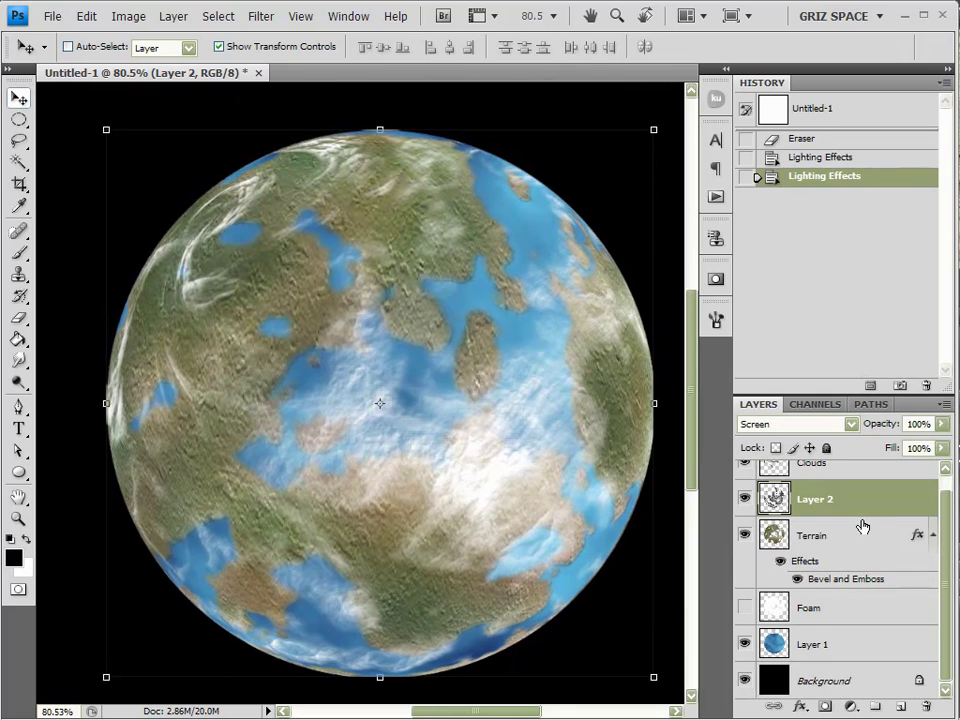
{"action": "left_click_drag", "start_coordinate": [827, 393], "coordinate": [825, 262]}
{"action": "scroll", "coordinate": [531, 358], "scroll_direction": "down", "scroll_amount": 2}
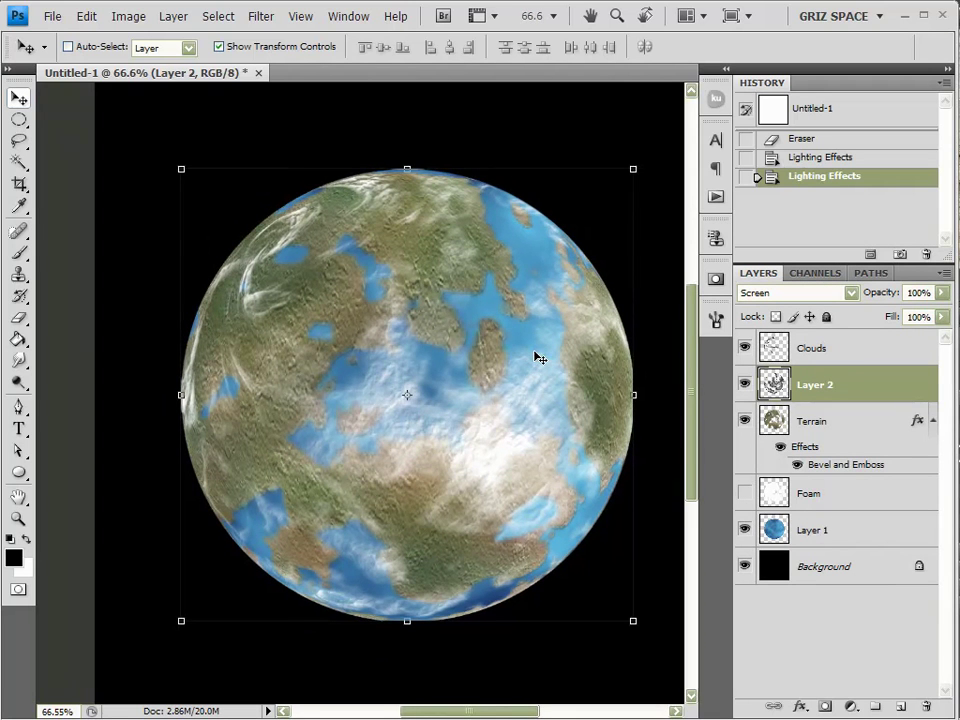
{"action": "scroll", "coordinate": [537, 357], "scroll_direction": "up", "scroll_amount": 1}
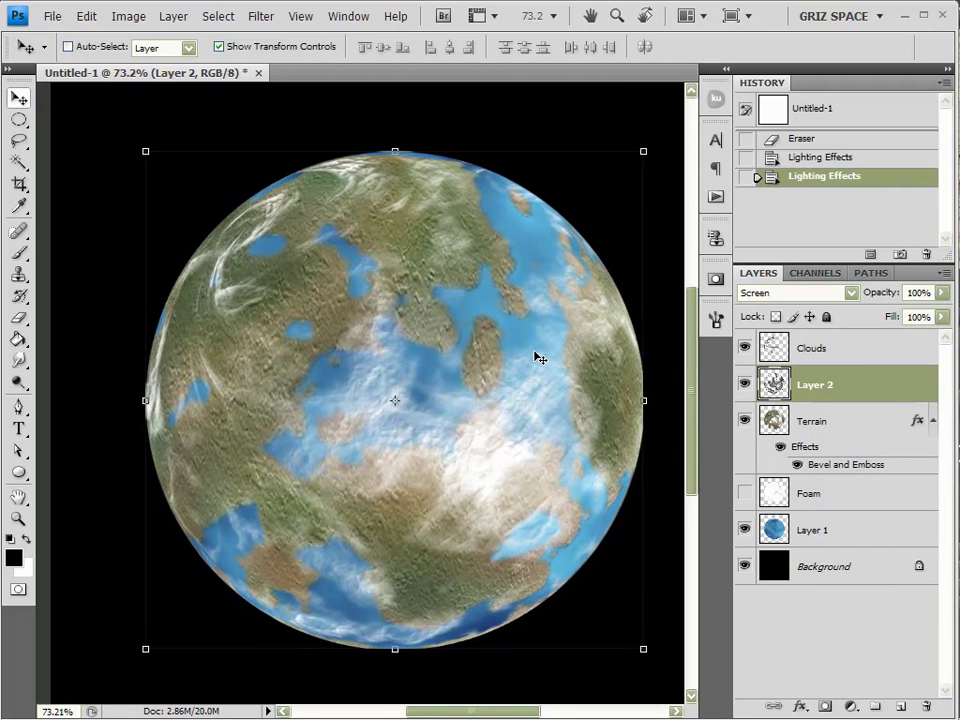
Step: Show the Foam layer and select all layers from Clouds down to Layer 1
{"action": "left_click", "coordinate": [850, 358]}
{"action": "left_click", "coordinate": [744, 492]}
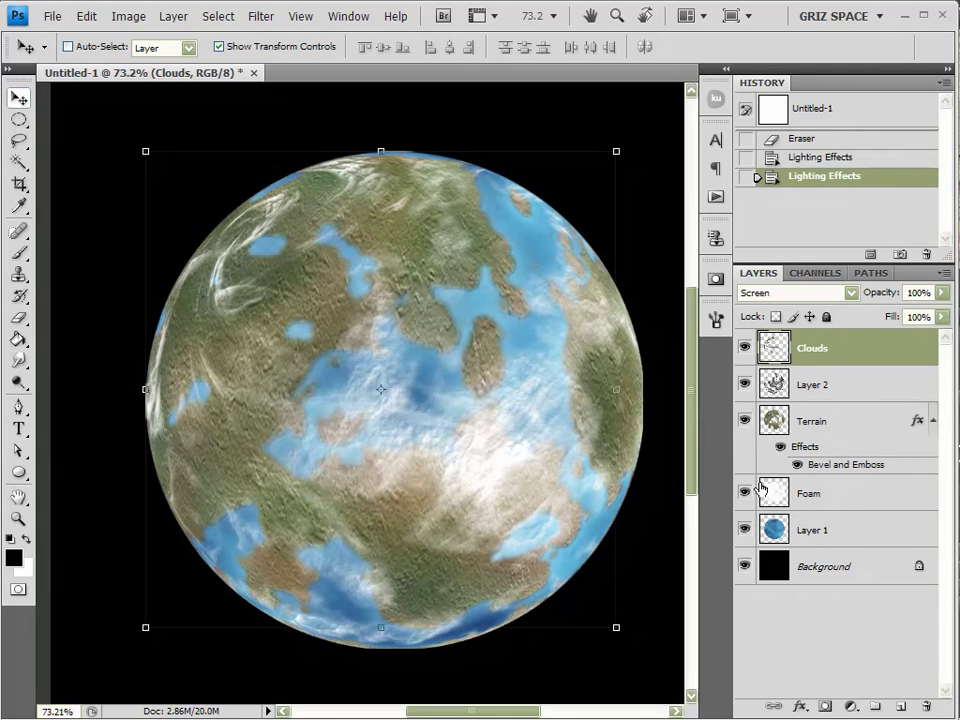
{"action": "left_click", "coordinate": [831, 530], "text": "shift"}
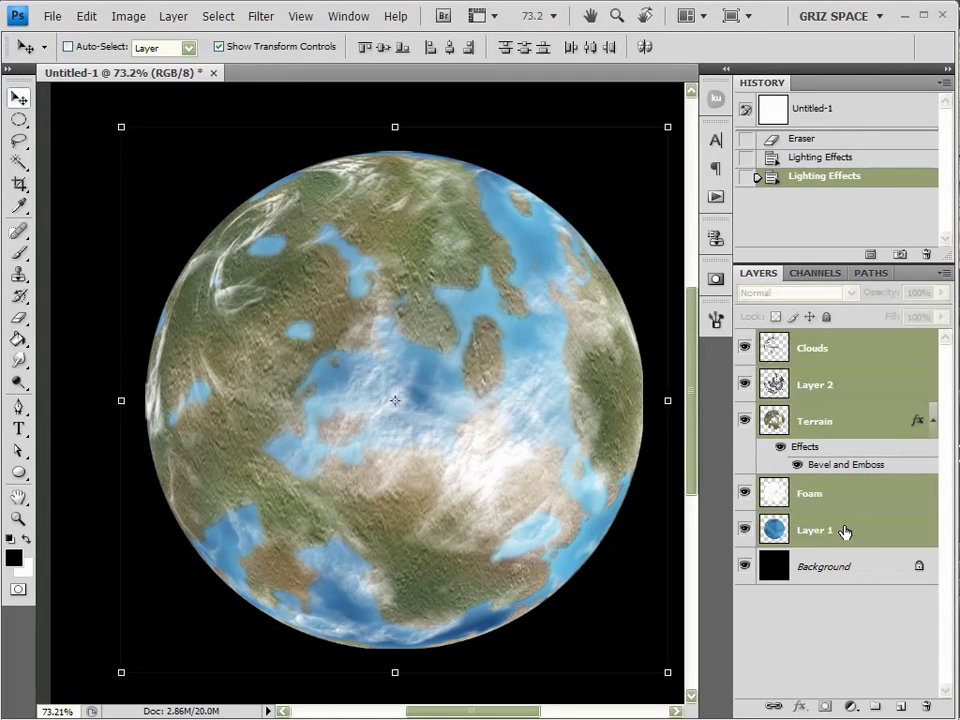
Step: Duplicate the selected planet layers and merge the copies into a single layer
{"action": "left_click_drag", "start_coordinate": [895, 690], "coordinate": [900, 707]}
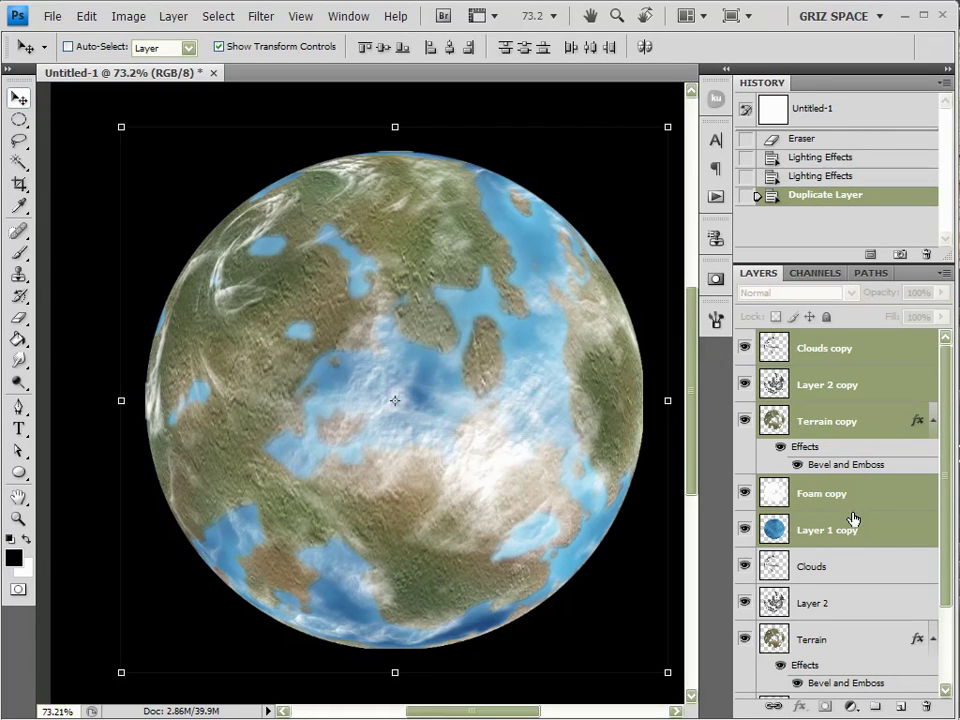
{"action": "right_click", "coordinate": [855, 498]}
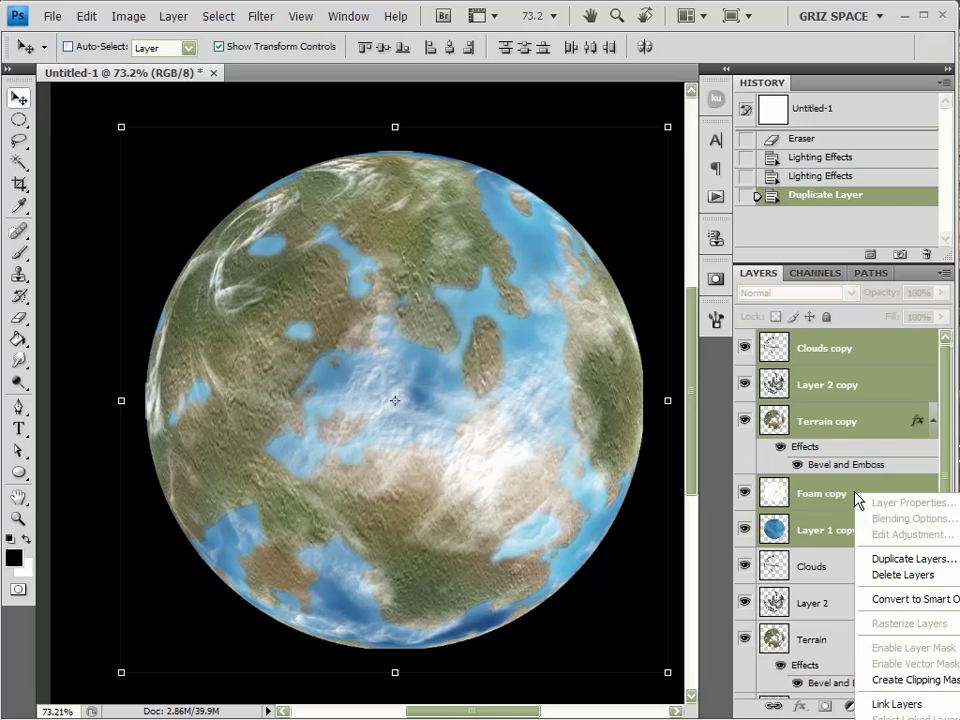
{"action": "left_click", "coordinate": [890, 718]}
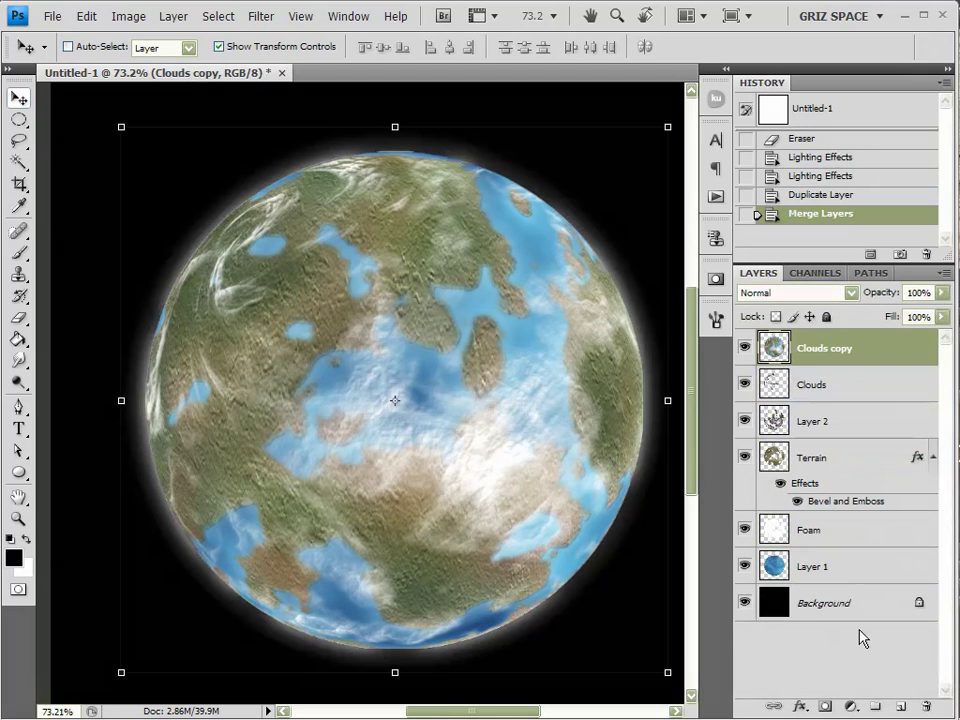
Step: Group the original layers from Clouds down to Layer 1 and hide the group
{"action": "left_click", "coordinate": [817, 389]}
{"action": "left_click", "coordinate": [825, 568], "text": "shift"}
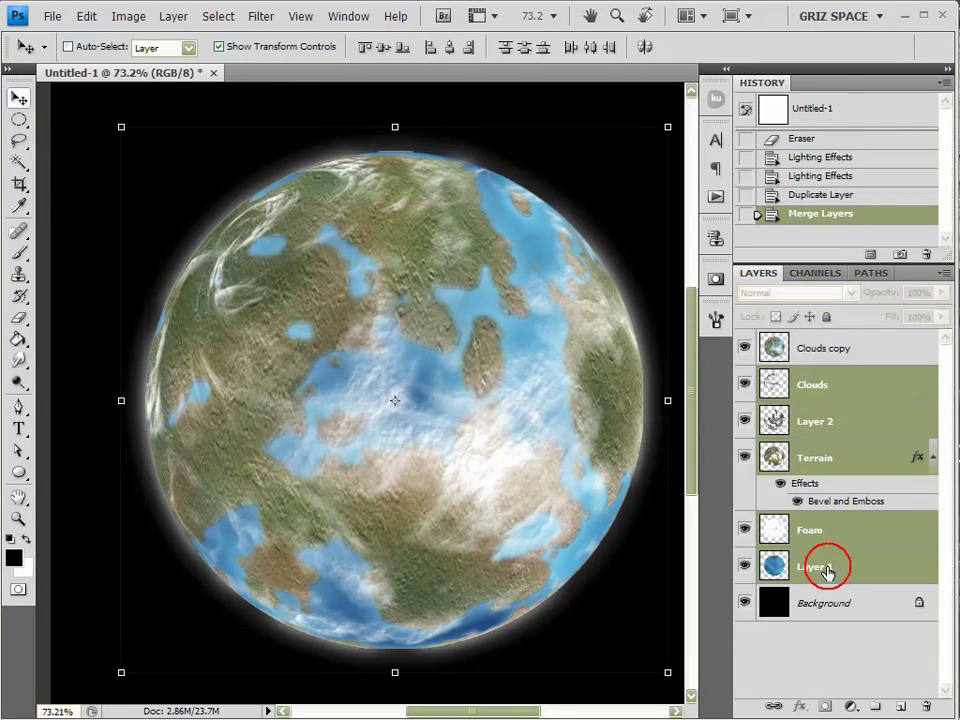
{"action": "left_click_drag", "start_coordinate": [879, 570], "coordinate": [876, 706]}
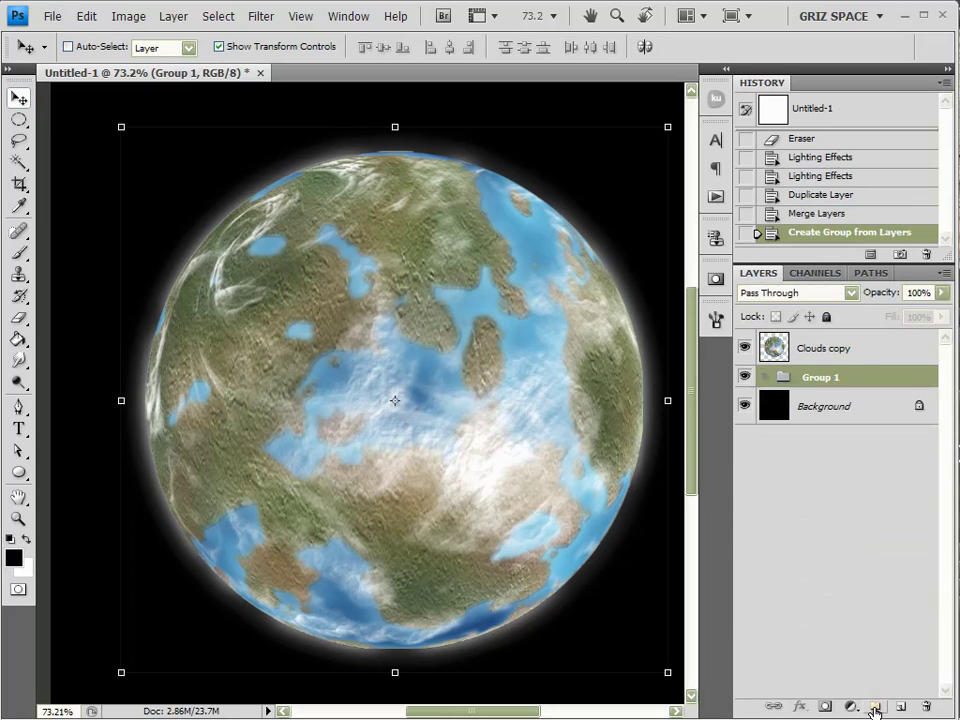
{"action": "left_click", "coordinate": [744, 376]}
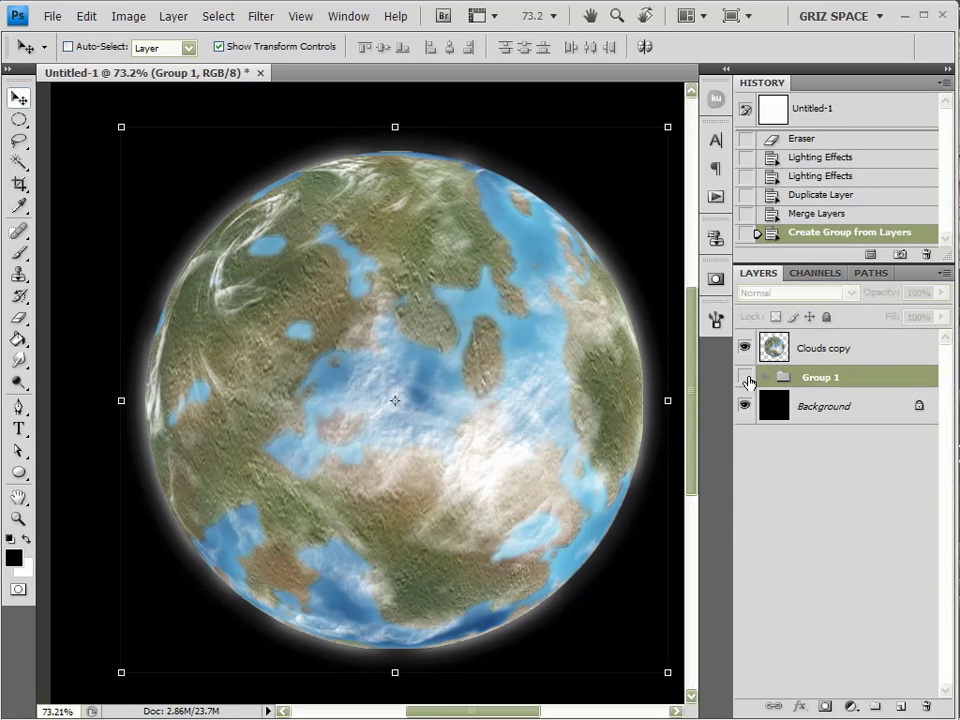
Step: Add an Inner Shadow to the Clouds copy layer with Normal blend mode and 100% opacity
{"action": "left_click", "coordinate": [858, 349]}
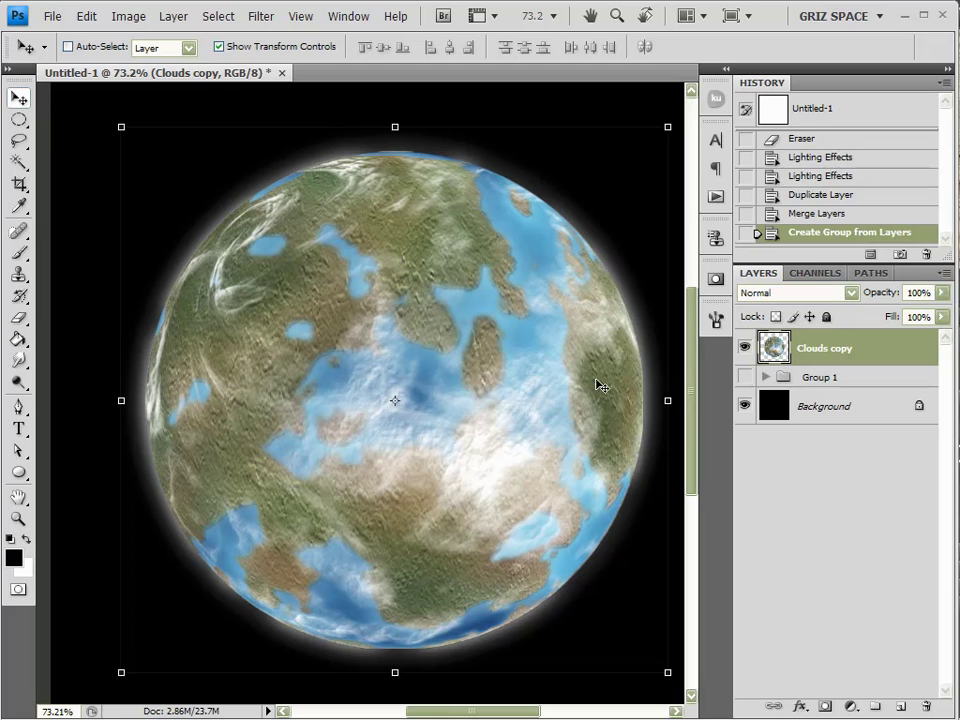
{"action": "double_click", "coordinate": [901, 348]}
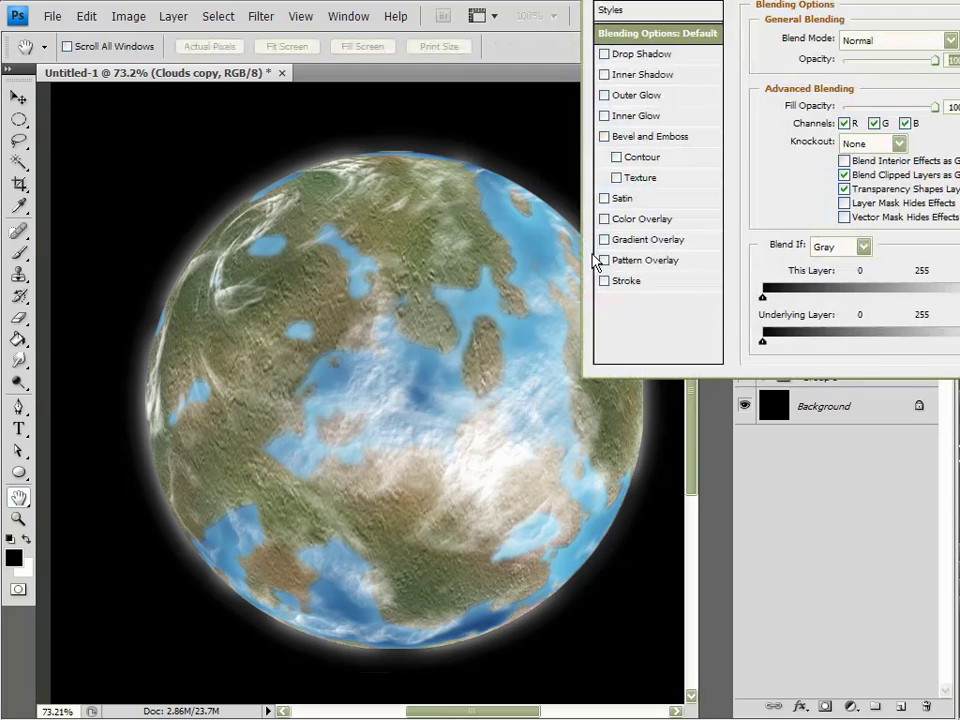
{"action": "left_click", "coordinate": [605, 75]}
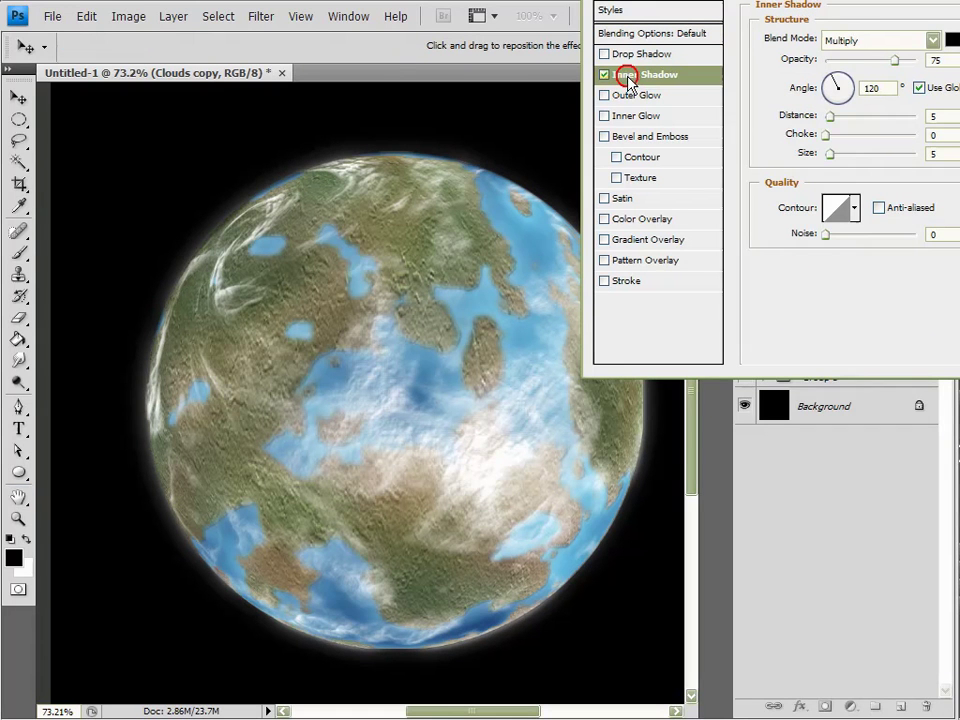
{"action": "left_click", "coordinate": [870, 45]}
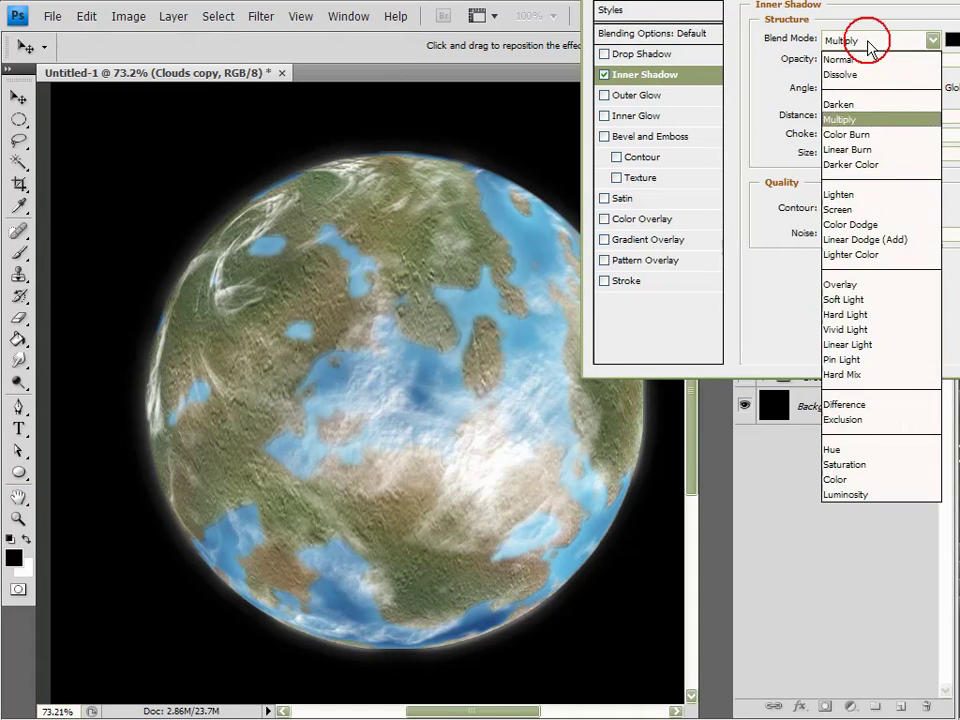
{"action": "left_click", "coordinate": [889, 60]}
{"action": "left_click_drag", "start_coordinate": [893, 61], "coordinate": [946, 67]}
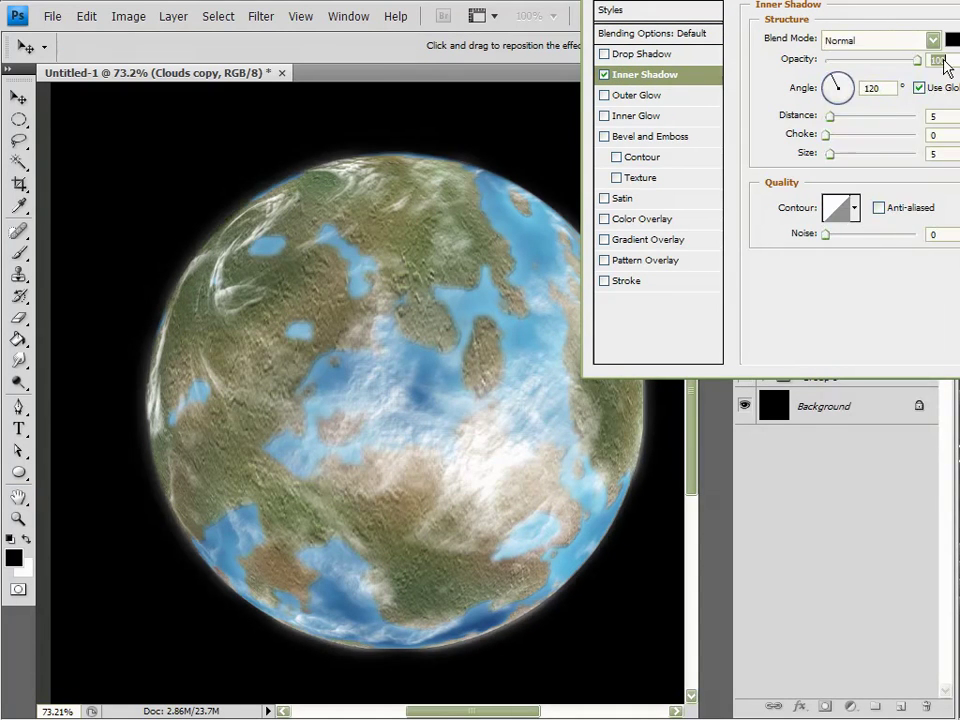
Step: Set the inner shadow's size to the maximum of 250 px and its angle to -35°
{"action": "left_click", "coordinate": [935, 155]}
{"action": "type", "text": "40"}
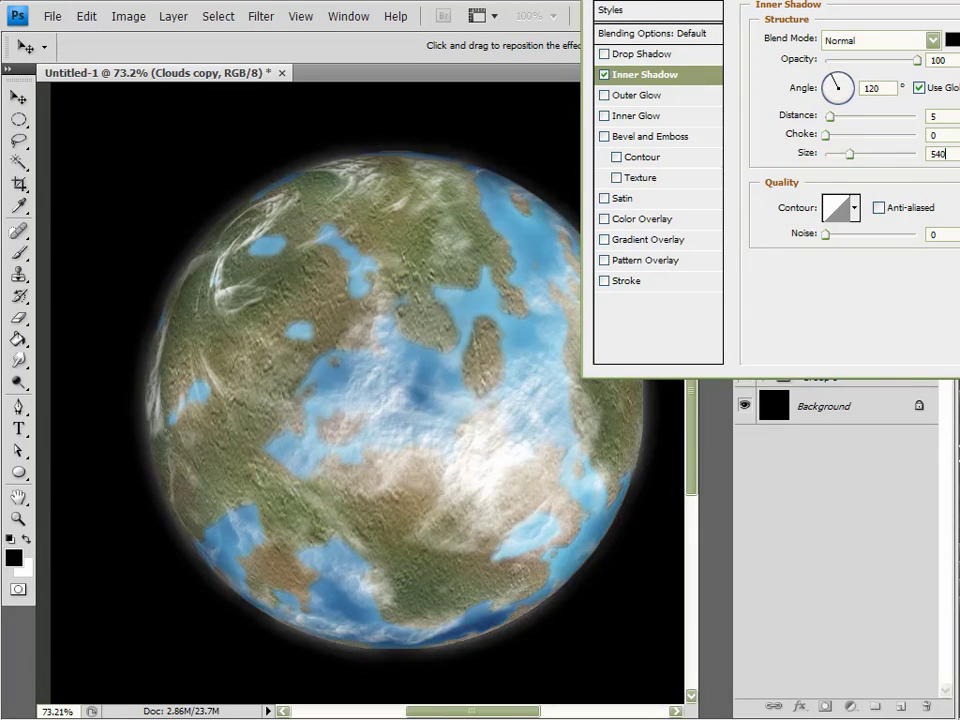
{"action": "key", "text": "BackSpace"}
{"action": "key", "text": "BackSpace"}
{"action": "key", "text": "BackSpace"}
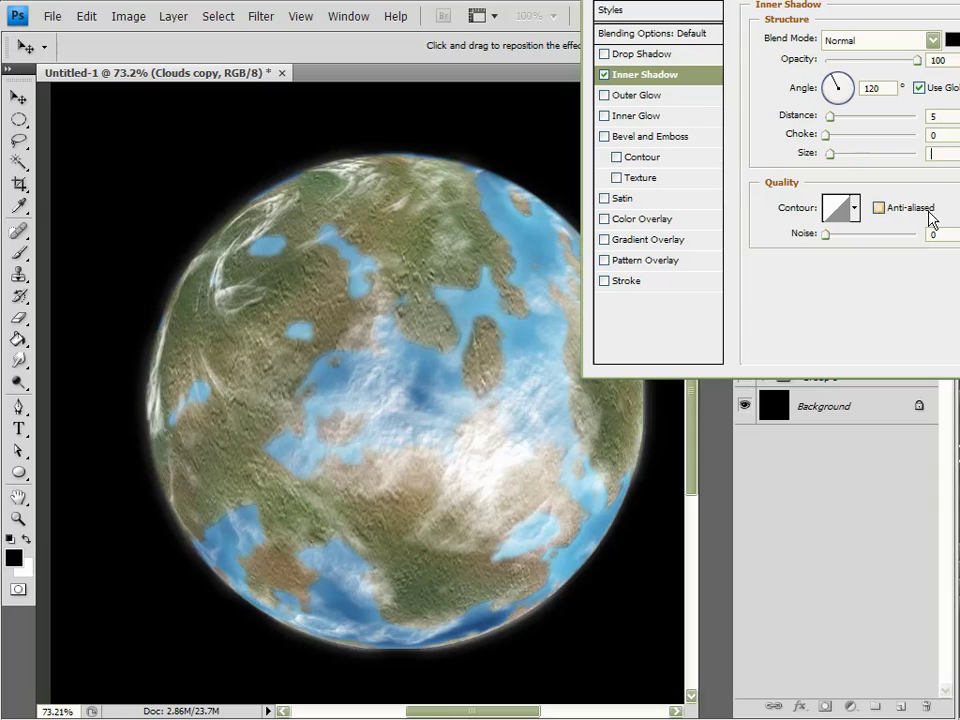
{"action": "type", "text": "400"}
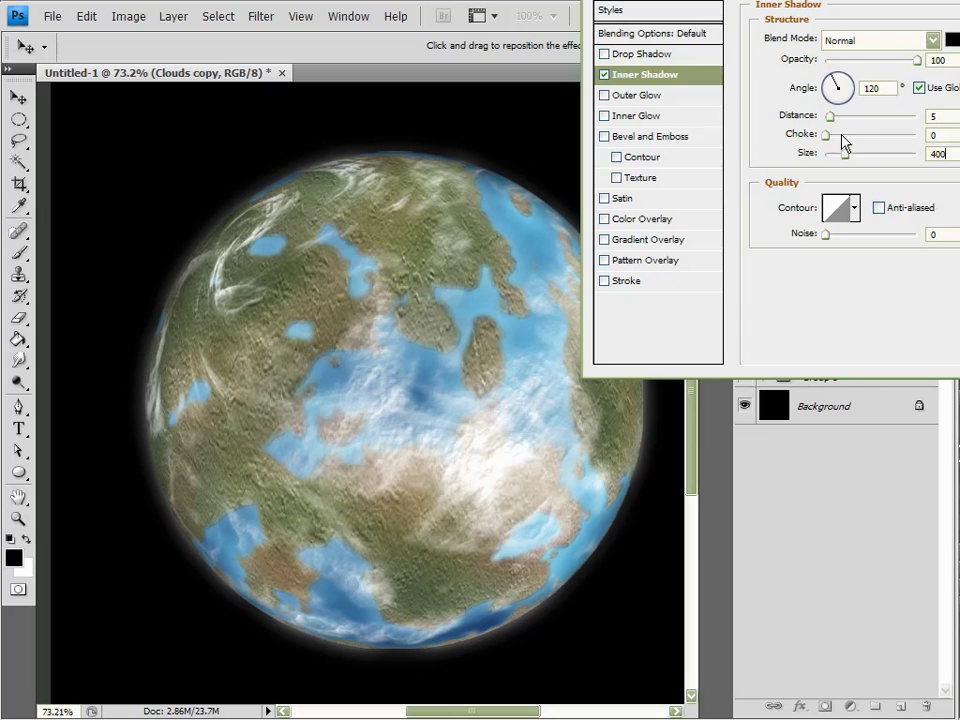
{"action": "left_click_drag", "start_coordinate": [845, 103], "coordinate": [842, 90]}
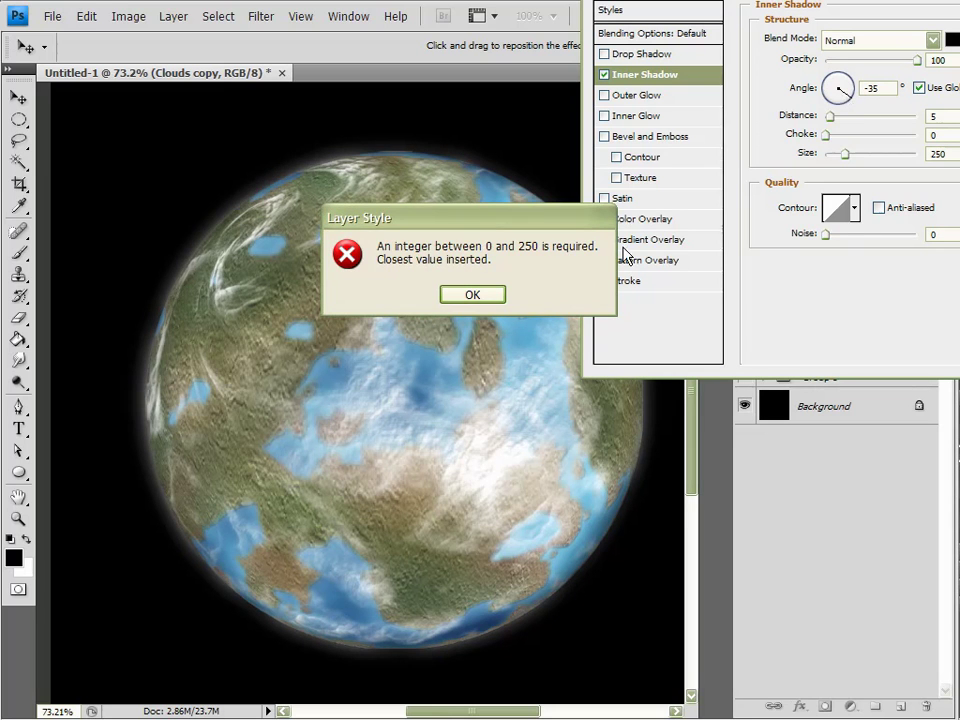
{"action": "left_click", "coordinate": [493, 294]}
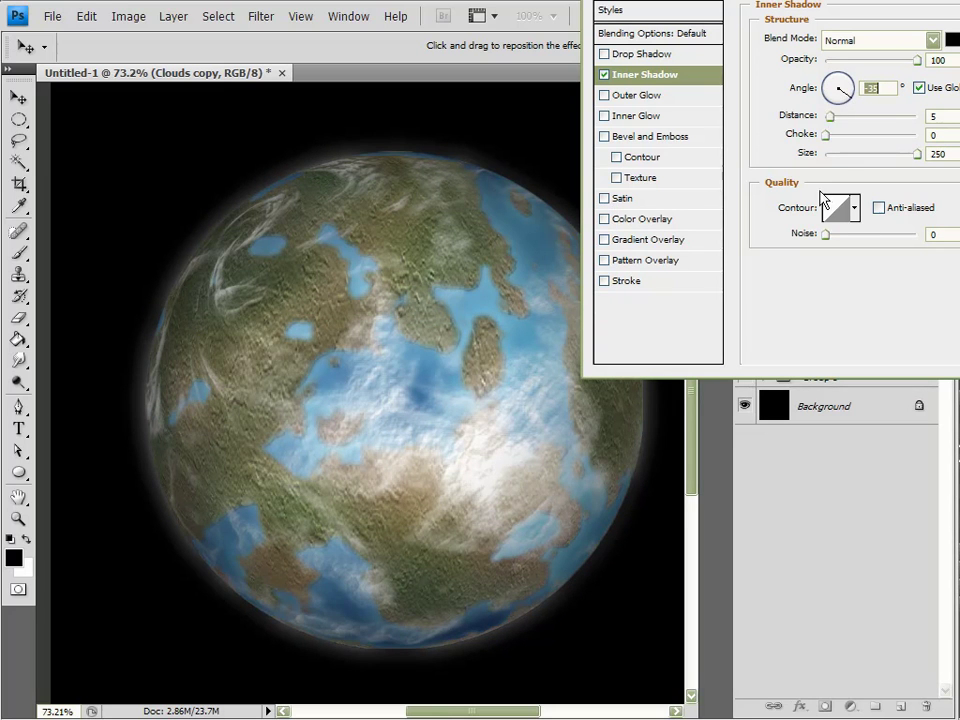
Step: Set the inner shadow's distance to 400 px, reduce it somewhat to widen the planet's lit area, and apply the style
{"action": "left_click_drag", "start_coordinate": [830, 116], "coordinate": [905, 120]}
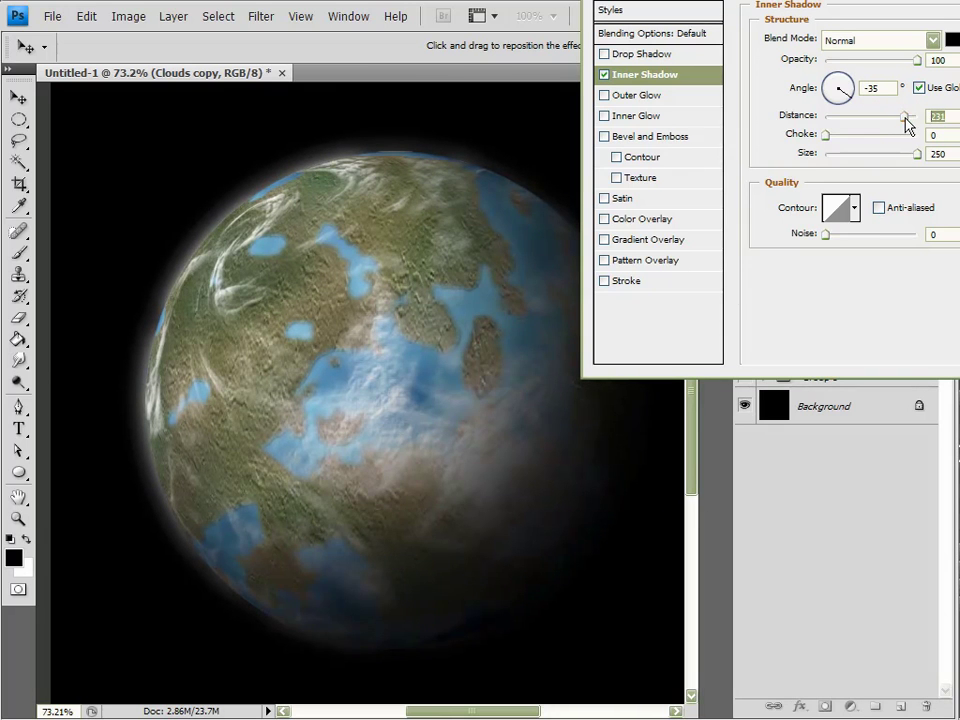
{"action": "type", "text": "400"}
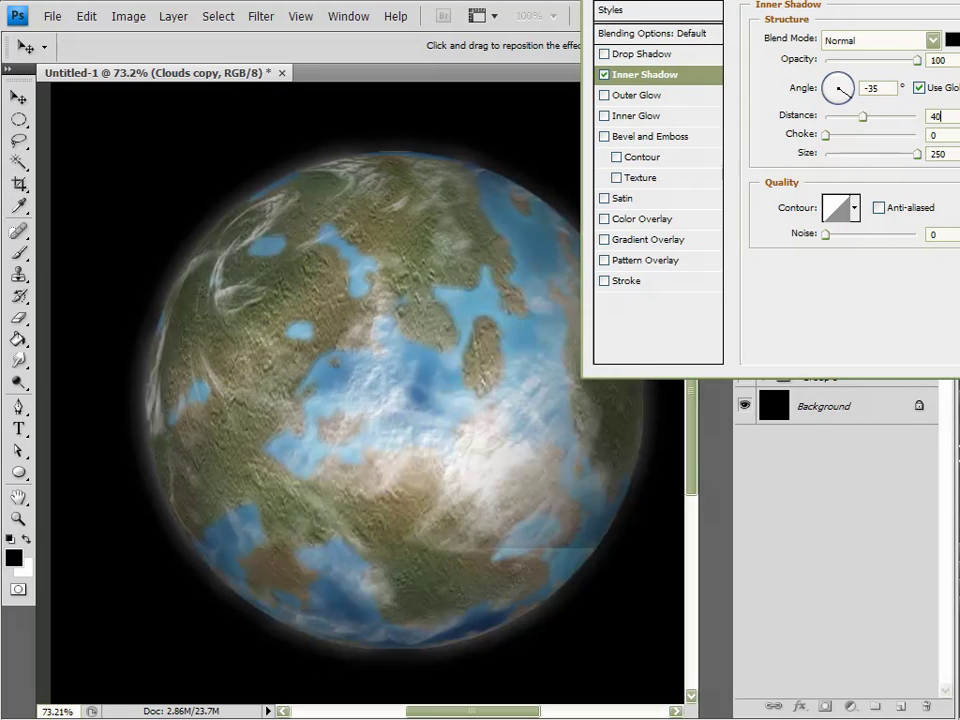
{"action": "left_click", "coordinate": [917, 154]}
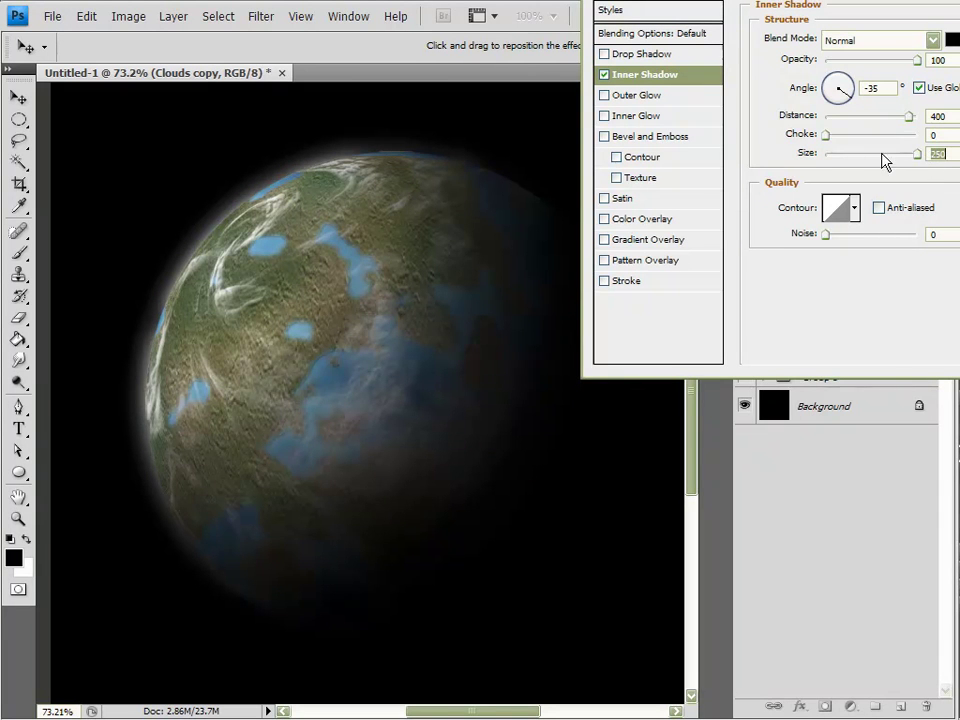
{"action": "left_click_drag", "start_coordinate": [738, 0], "coordinate": [754, 34]}
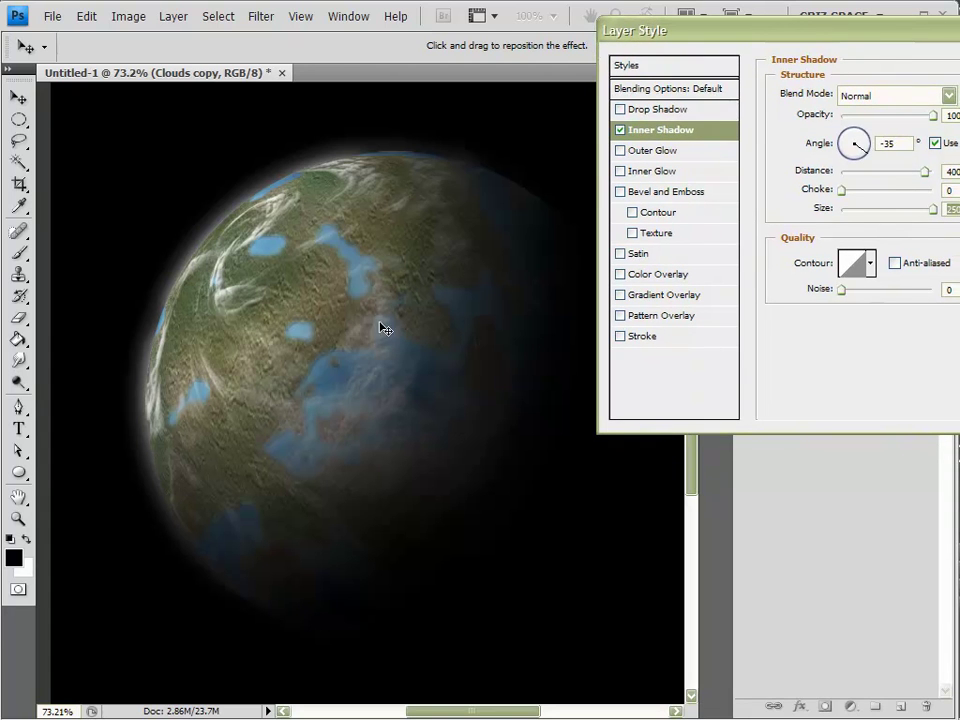
{"action": "mouse_move", "coordinate": [933, 210]}
{"action": "left_mouse_down"}
{"action": "mouse_move", "coordinate": [891, 209]}
{"action": "mouse_move", "coordinate": [950, 210]}
{"action": "left_mouse_up"}
{"action": "left_click", "coordinate": [957, 172]}
{"action": "mouse_move", "coordinate": [925, 178]}
{"action": "left_mouse_down"}
{"action": "mouse_move", "coordinate": [873, 180]}
{"action": "mouse_move", "coordinate": [925, 178]}
{"action": "left_mouse_up"}
{"action": "key", "text": "Return"}
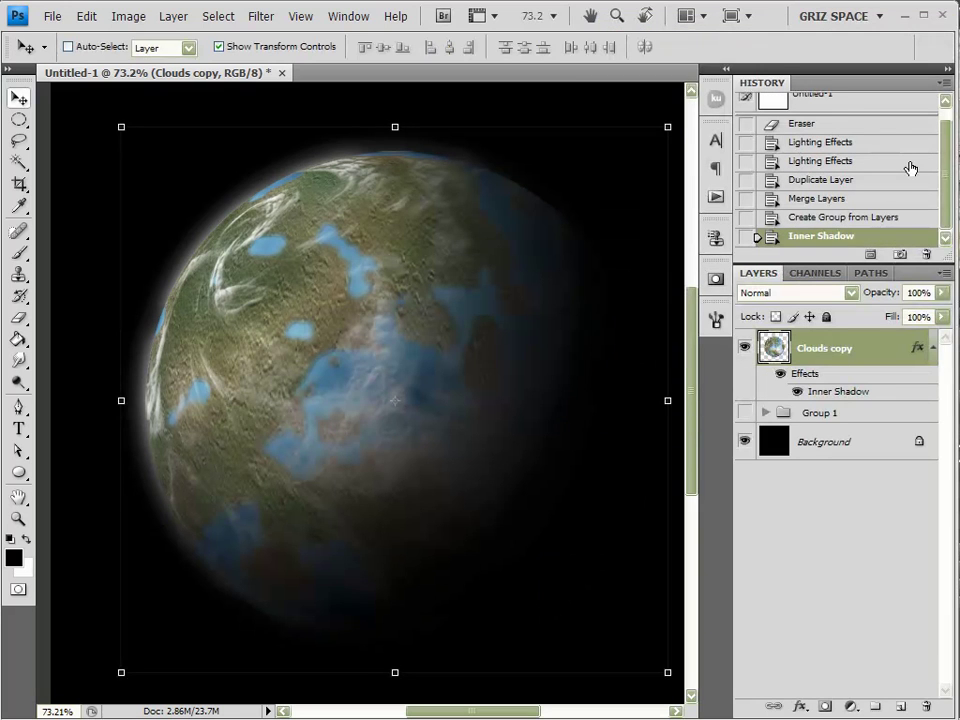
Step: Add an Outer Glow to the Clouds copy layer in light blue #afe6ff, with 43 px size and 24% opacity
{"action": "scroll", "coordinate": [513, 366], "scroll_direction": "down", "scroll_amount": 2}
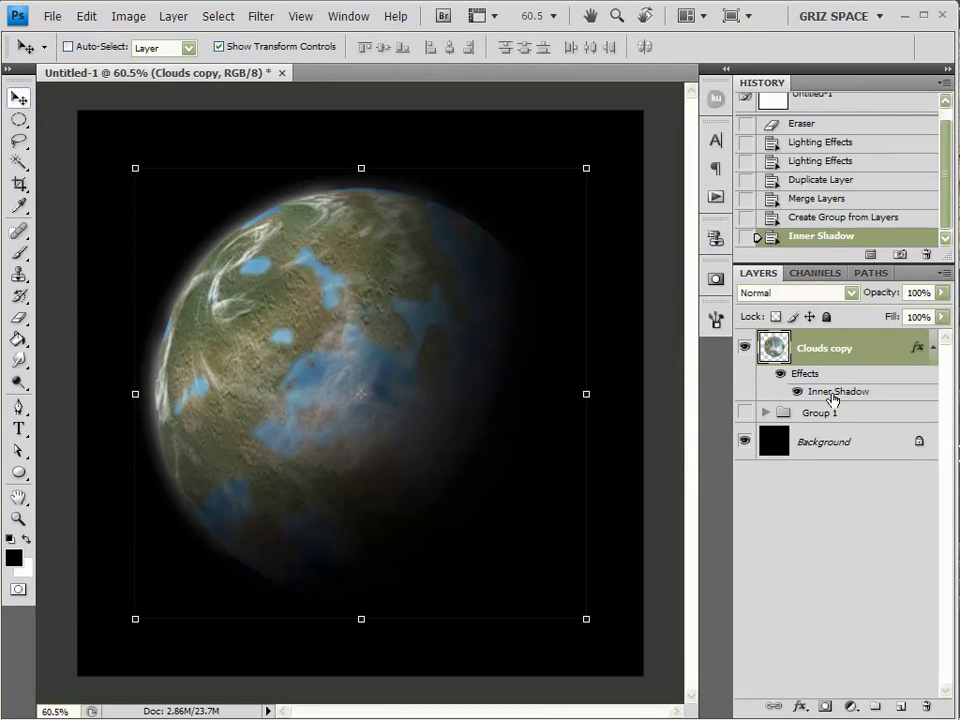
{"action": "double_click", "coordinate": [879, 346]}
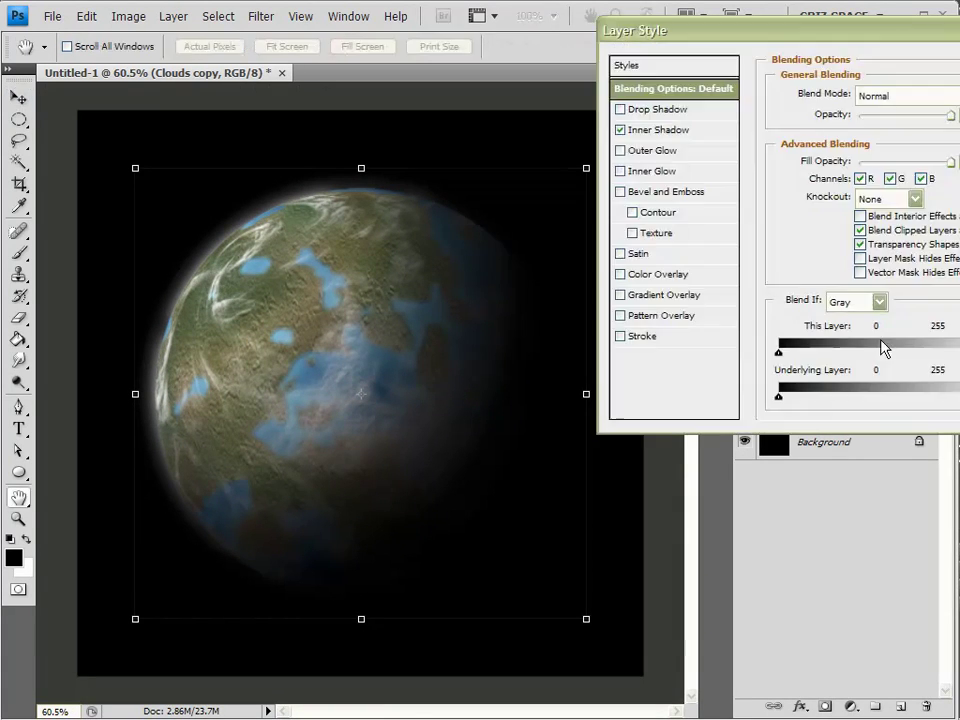
{"action": "left_click_drag", "start_coordinate": [625, 30], "coordinate": [575, 45]}
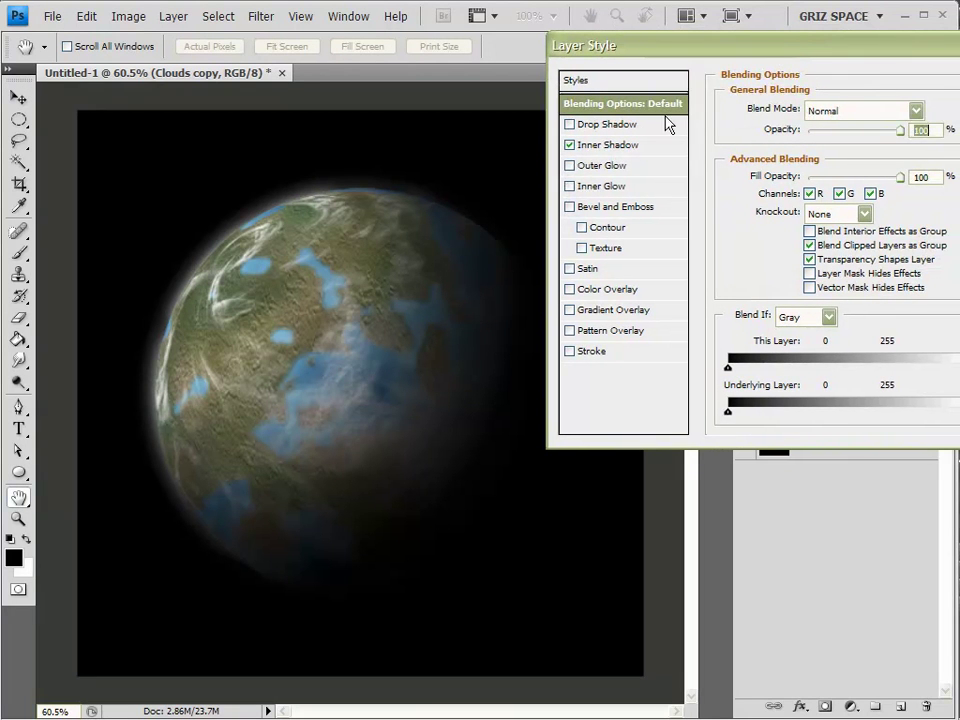
{"action": "left_click", "coordinate": [569, 165]}
{"action": "left_click", "coordinate": [612, 165]}
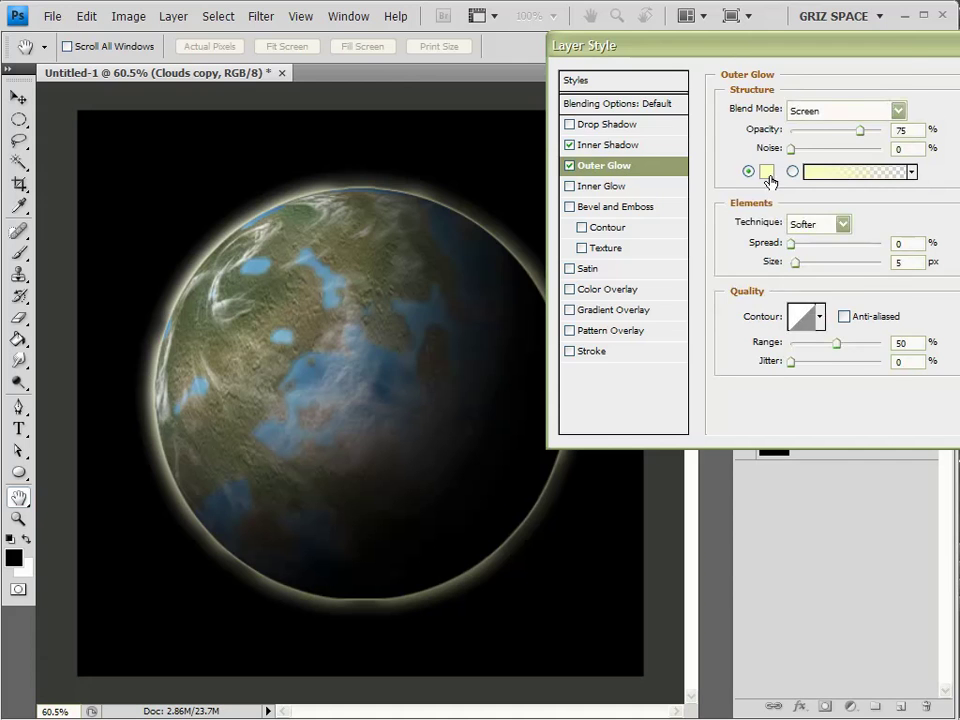
{"action": "left_click", "coordinate": [767, 172]}
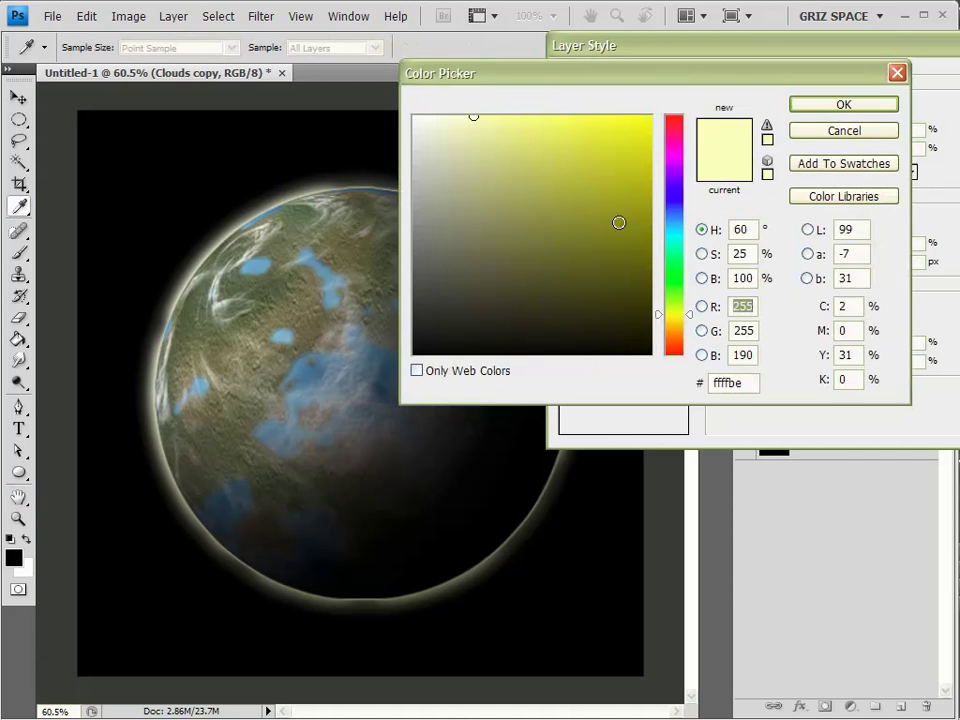
{"action": "left_click", "coordinate": [286, 336]}
{"action": "left_click_drag", "start_coordinate": [504, 165], "coordinate": [487, 116]}
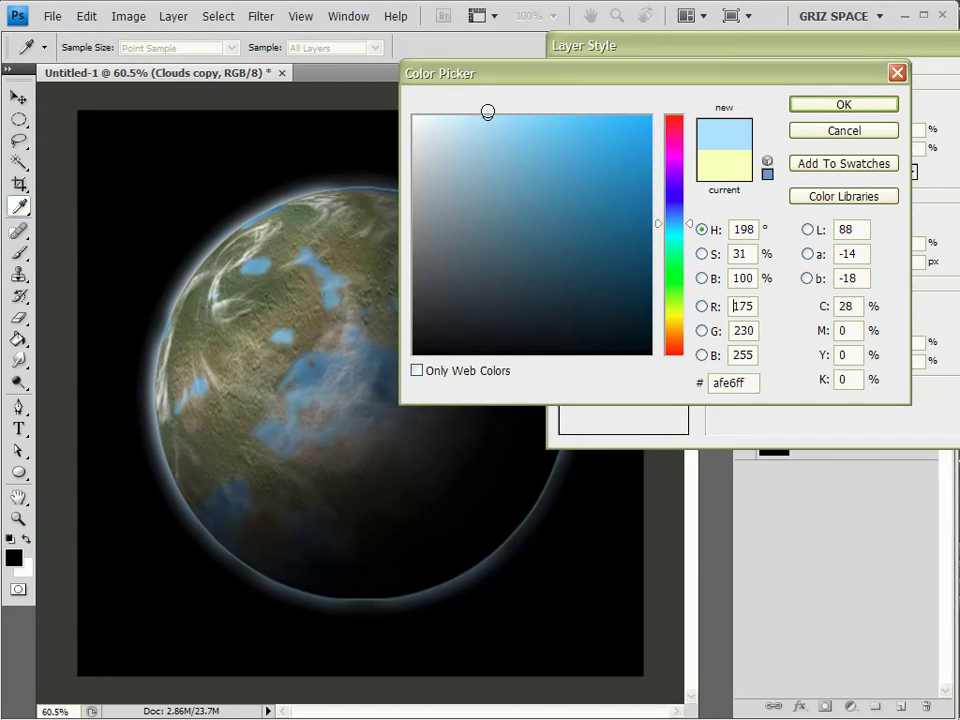
{"action": "left_click", "coordinate": [820, 106]}
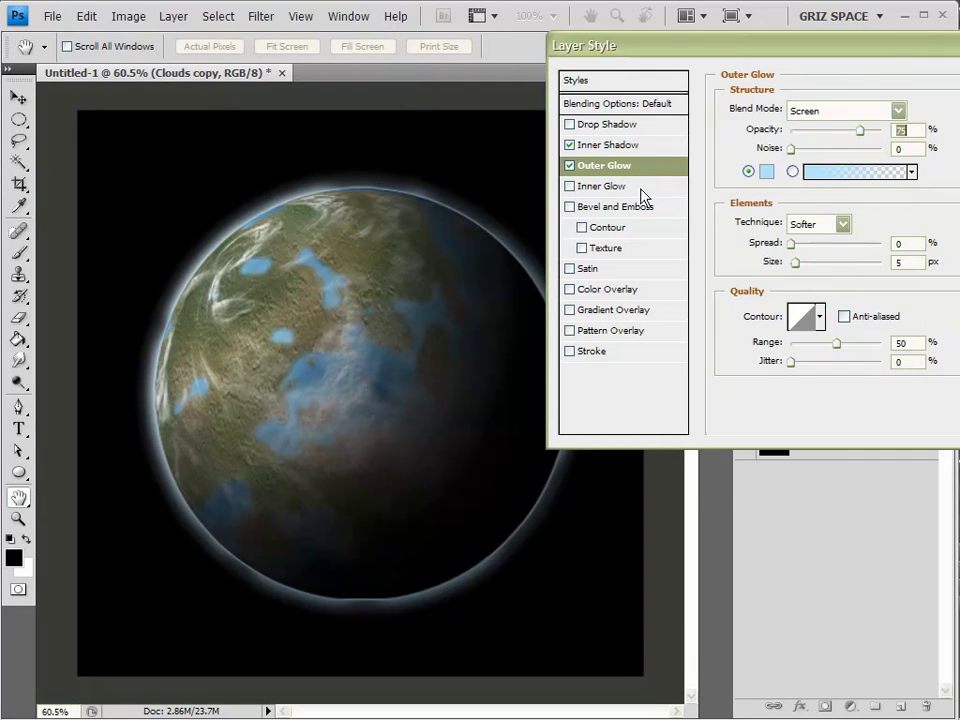
{"action": "left_click_drag", "start_coordinate": [795, 264], "coordinate": [816, 270]}
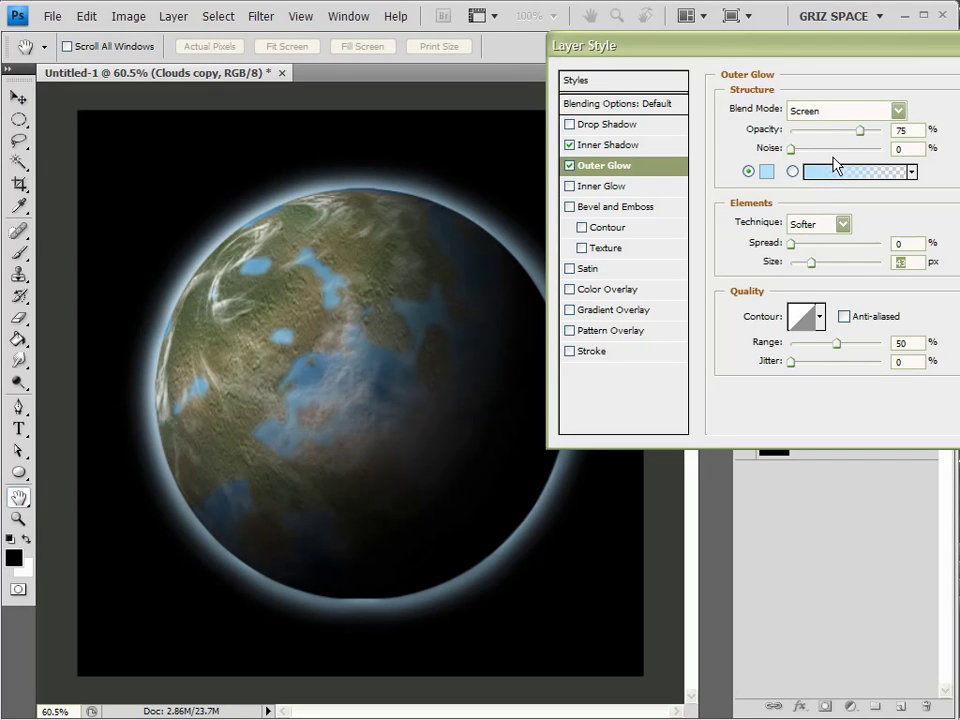
{"action": "left_click_drag", "start_coordinate": [814, 130], "coordinate": [818, 138]}
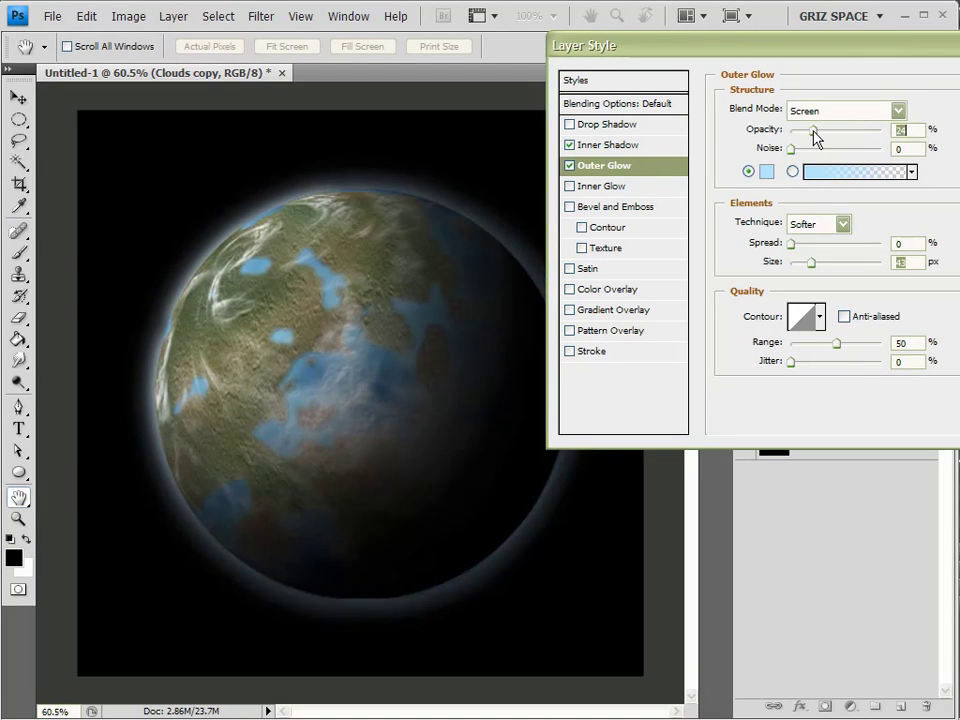
Step: Enable an Inner Glow on the same layer and colour it light blue #a0defc, based on the planet's water
{"action": "left_click", "coordinate": [571, 188]}
{"action": "left_click", "coordinate": [602, 188]}
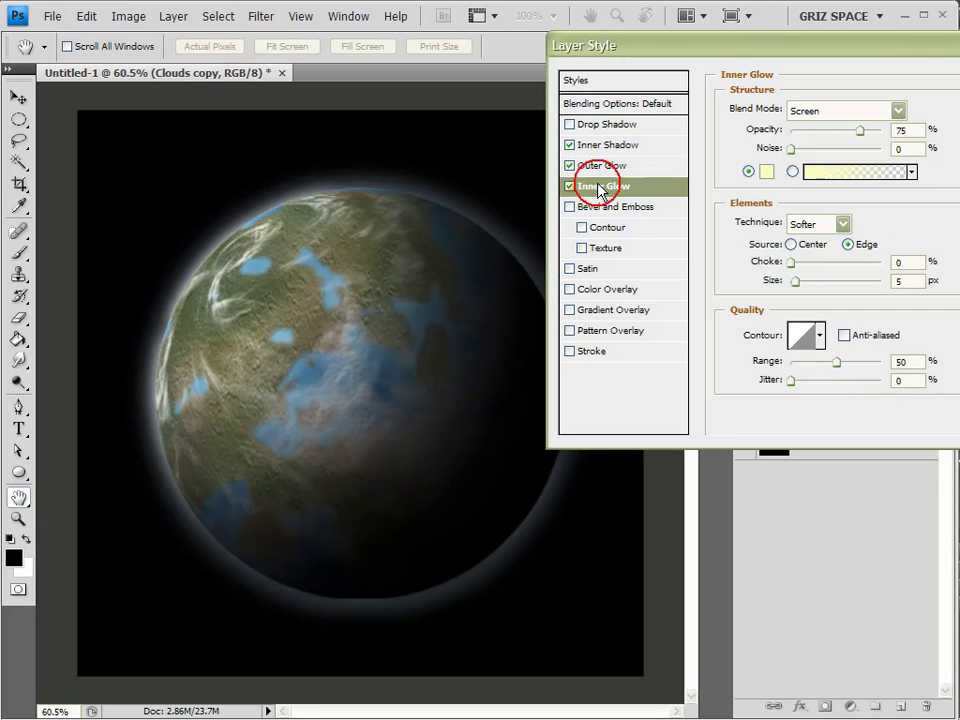
{"action": "left_click", "coordinate": [766, 172]}
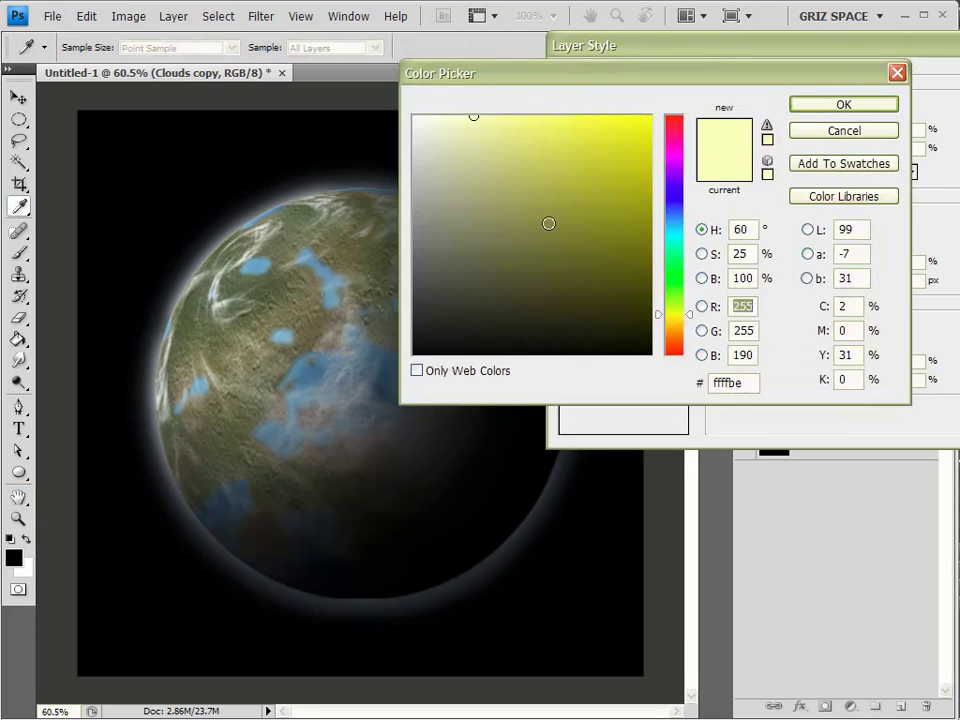
{"action": "left_click", "coordinate": [259, 266]}
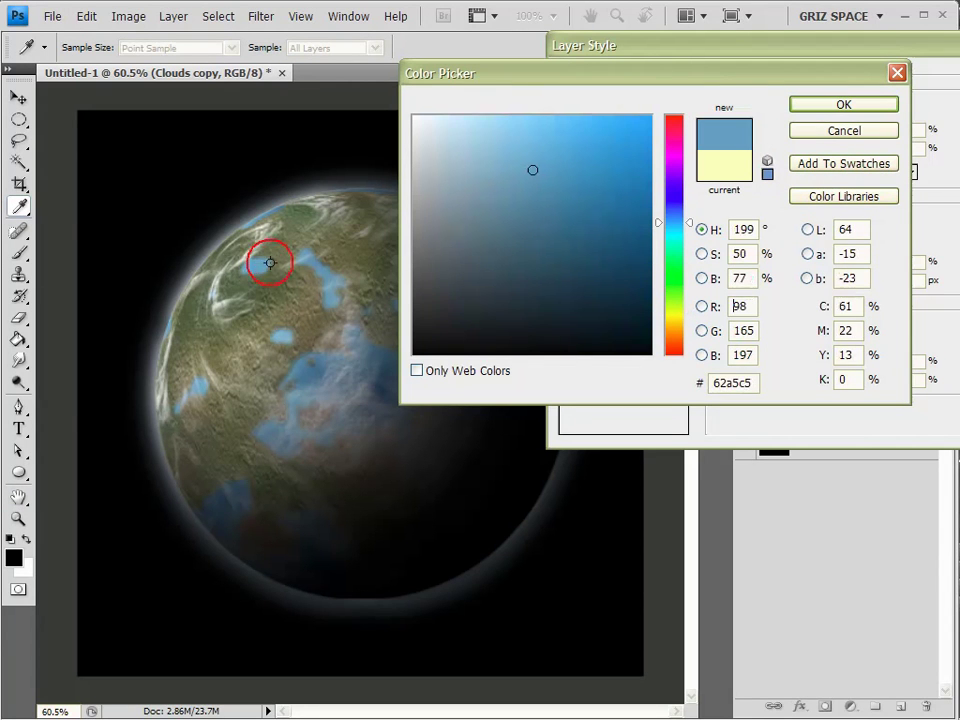
{"action": "left_click_drag", "start_coordinate": [478, 122], "coordinate": [500, 118]}
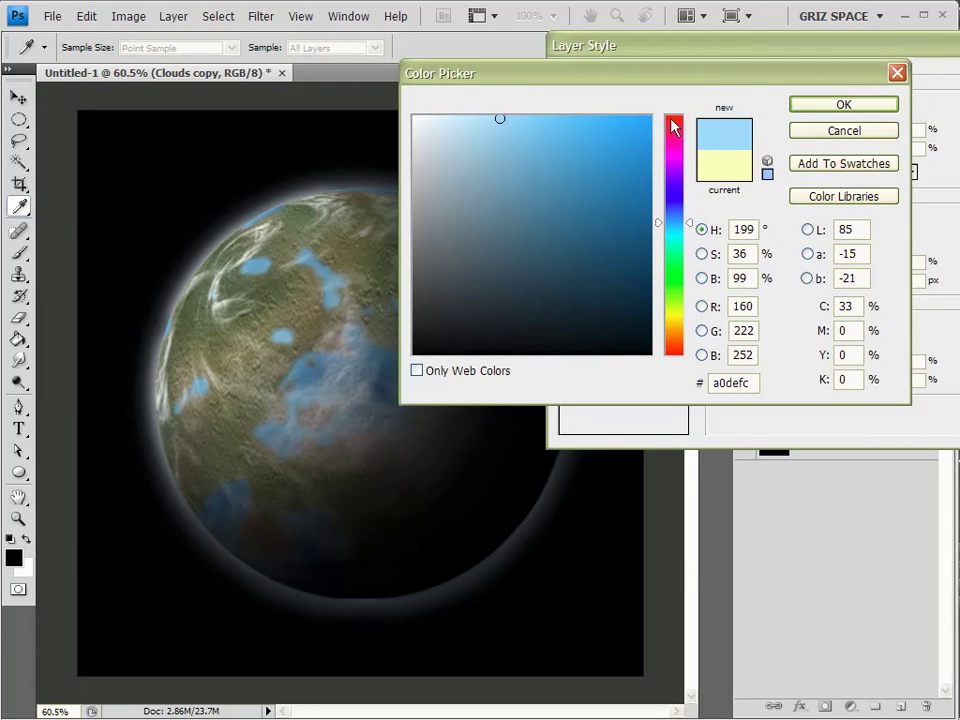
{"action": "left_click", "coordinate": [833, 110]}
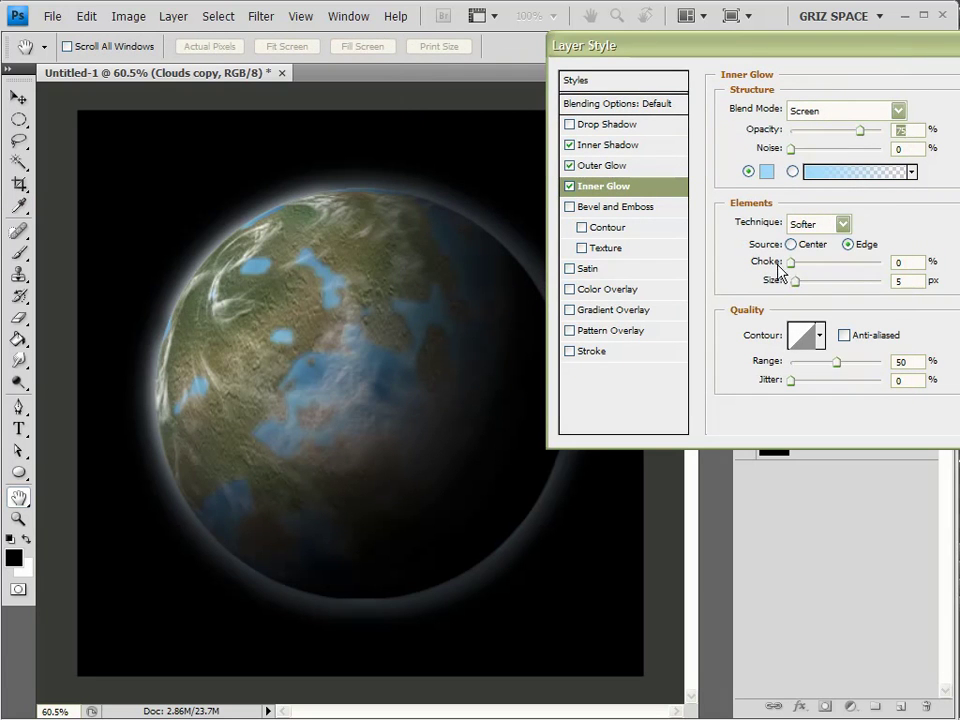
Step: Set the inner glow's size to 250 px and opacity to 79%, keep choke at 0%, and apply the style
{"action": "left_click_drag", "start_coordinate": [795, 281], "coordinate": [913, 260]}
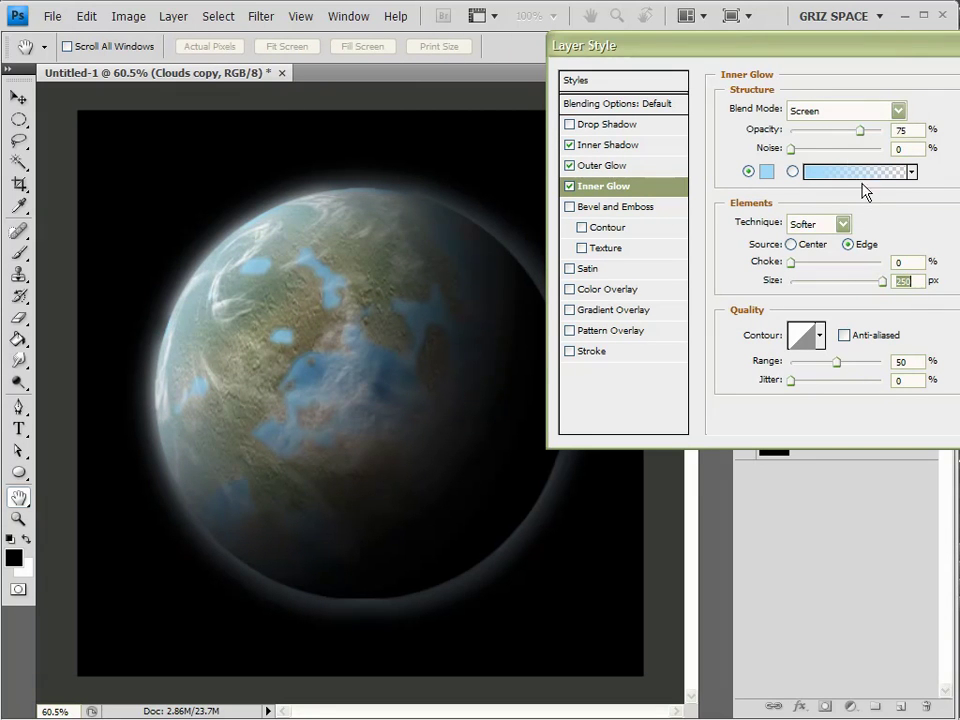
{"action": "mouse_move", "coordinate": [861, 131]}
{"action": "left_mouse_down"}
{"action": "mouse_move", "coordinate": [831, 136]}
{"action": "mouse_move", "coordinate": [876, 136]}
{"action": "mouse_move", "coordinate": [865, 134]}
{"action": "left_mouse_up"}
{"action": "mouse_move", "coordinate": [795, 263]}
{"action": "left_mouse_down"}
{"action": "mouse_move", "coordinate": [818, 266]}
{"action": "mouse_move", "coordinate": [782, 264]}
{"action": "left_mouse_up"}
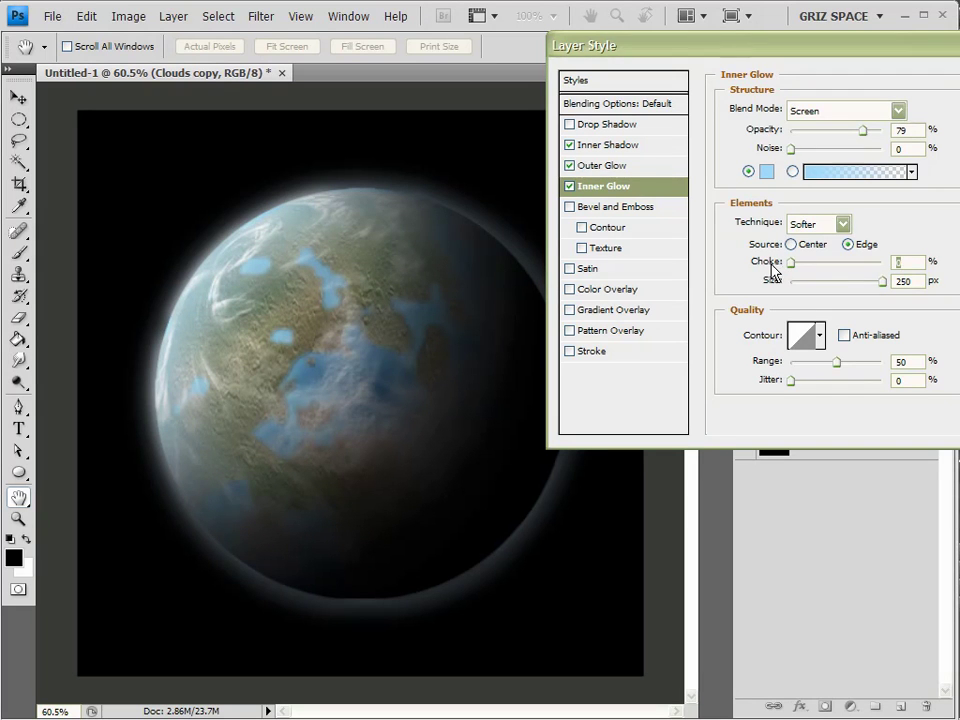
{"action": "key", "text": "Return"}
Step: Scale the Clouds copy planet down proportionally about its centre to 75.1% and commit the transform
{"action": "scroll", "coordinate": [580, 346], "scroll_direction": "down", "scroll_amount": 3}
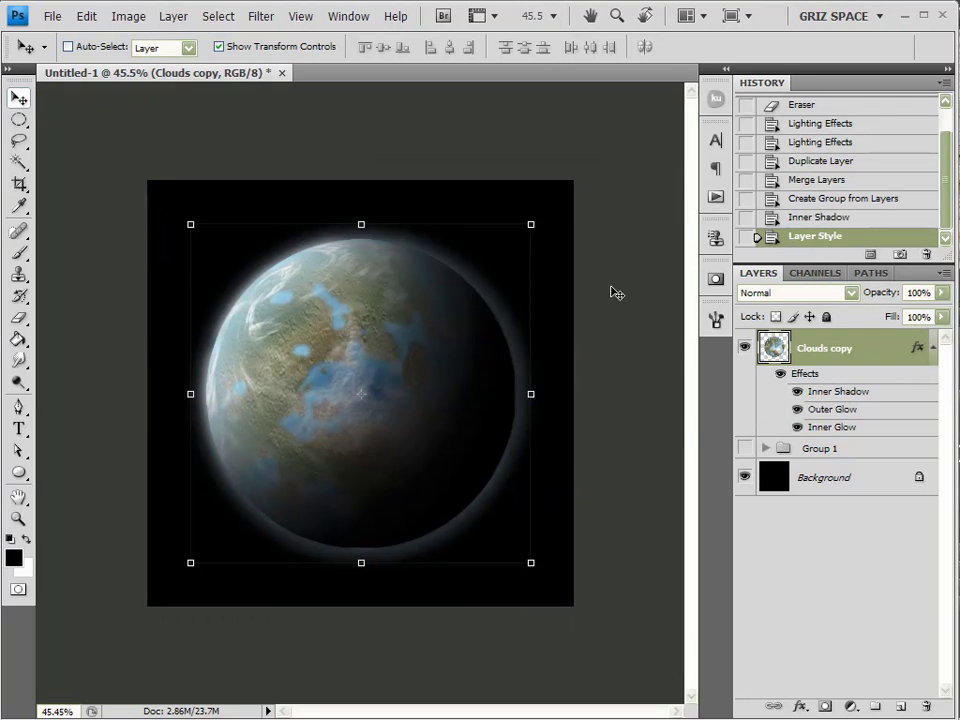
{"action": "left_click_drag", "start_coordinate": [533, 225], "coordinate": [488, 267]}
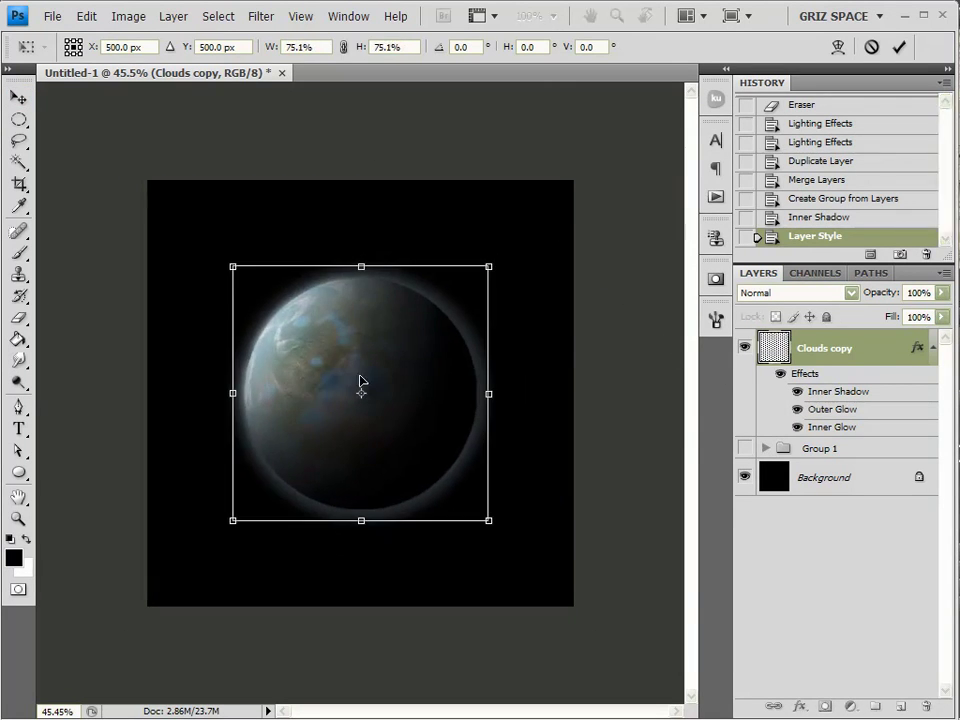
{"action": "key", "text": "ctrl+plus"}
{"action": "left_click", "coordinate": [898, 47]}
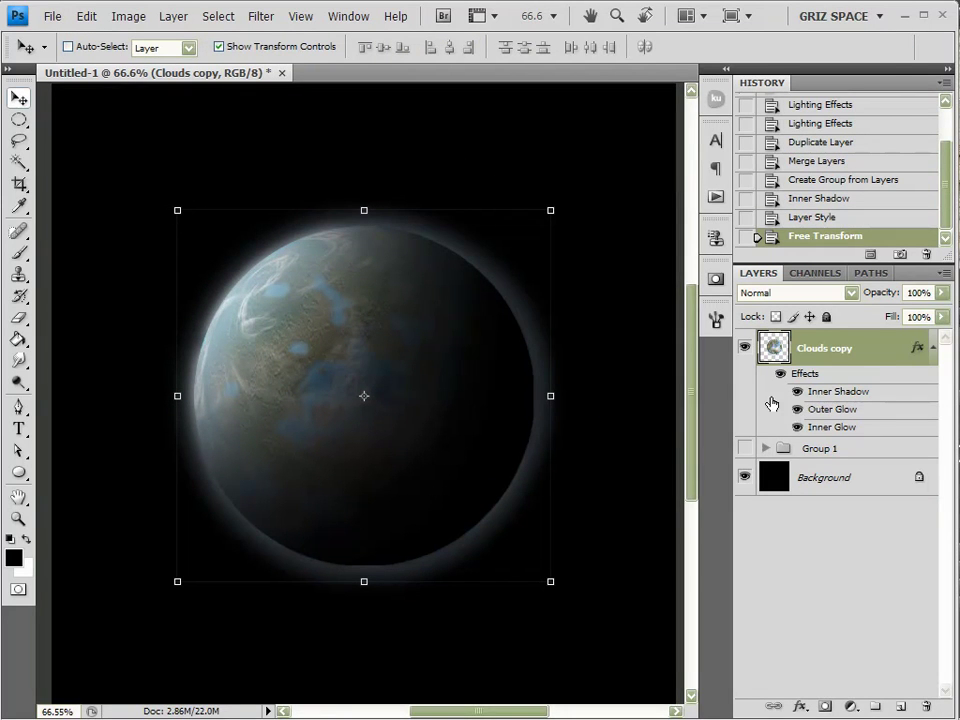
Step: Shrink the planet again about its centre to 68.1% of its width and height and commit the transform
{"action": "scroll", "coordinate": [564, 283], "scroll_direction": "down", "scroll_amount": 2}
{"action": "scroll", "coordinate": [564, 283], "scroll_direction": "up", "scroll_amount": 1}
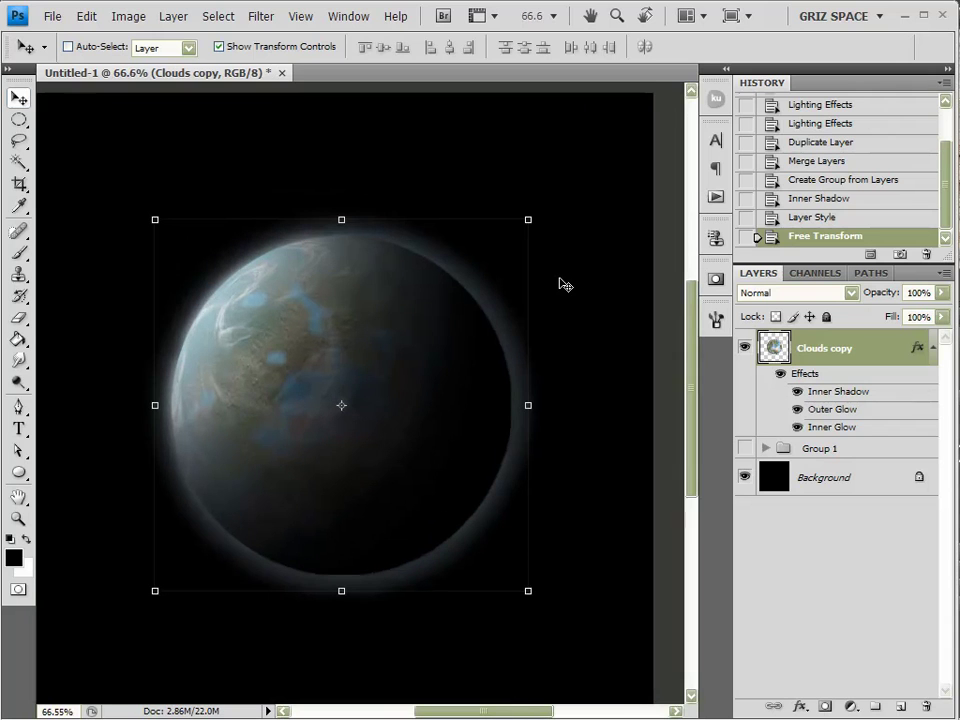
{"action": "left_click_drag", "start_coordinate": [529, 219], "coordinate": [475, 285]}
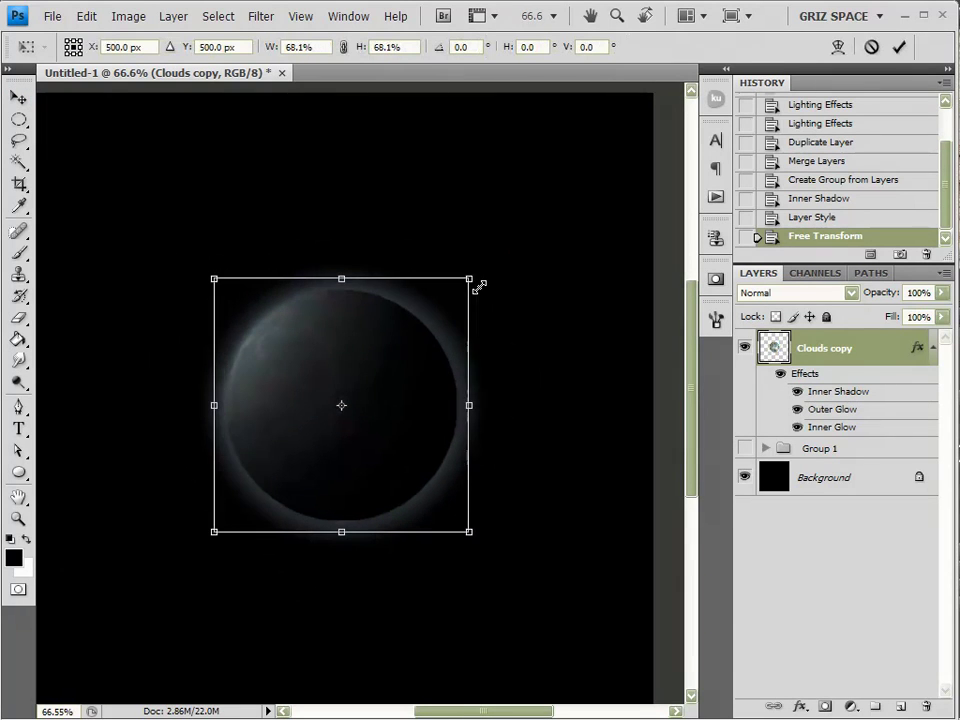
{"action": "scroll", "coordinate": [338, 405], "scroll_direction": "up", "scroll_amount": 1}
{"action": "scroll", "coordinate": [341, 406], "scroll_direction": "up", "scroll_amount": 1}
{"action": "left_click", "coordinate": [899, 46]}
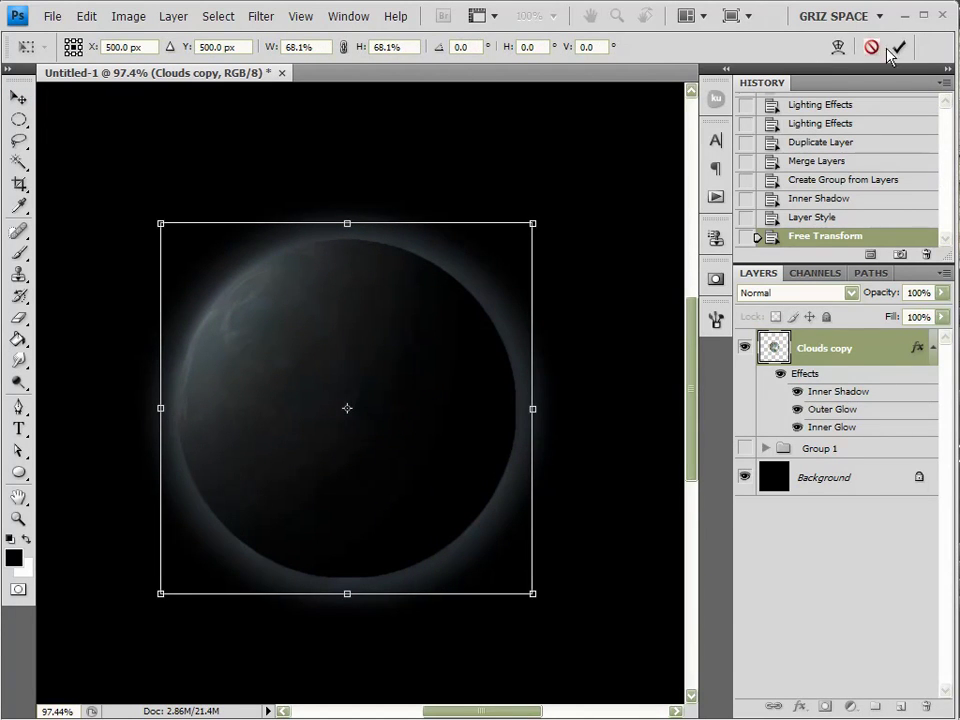
{"action": "left_click", "coordinate": [630, 158]}
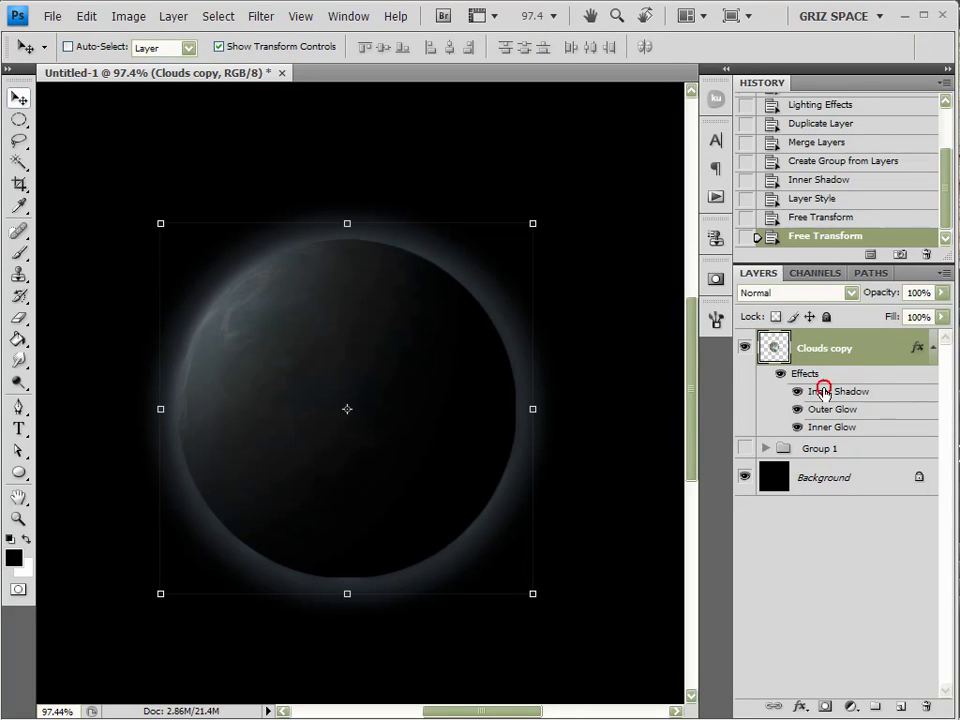
Step: Adapt the layer style to the smaller planet: inner shadow distance 164 px and size 114 px, inner glow size 147 px
{"action": "double_click", "coordinate": [821, 392]}
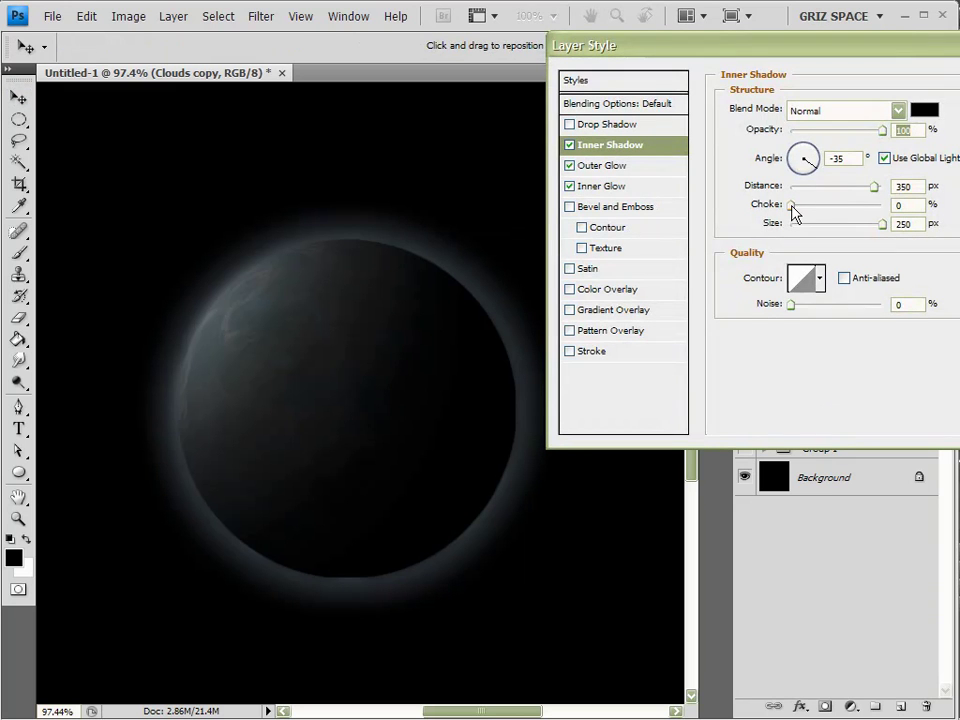
{"action": "left_click_drag", "start_coordinate": [874, 195], "coordinate": [834, 223]}
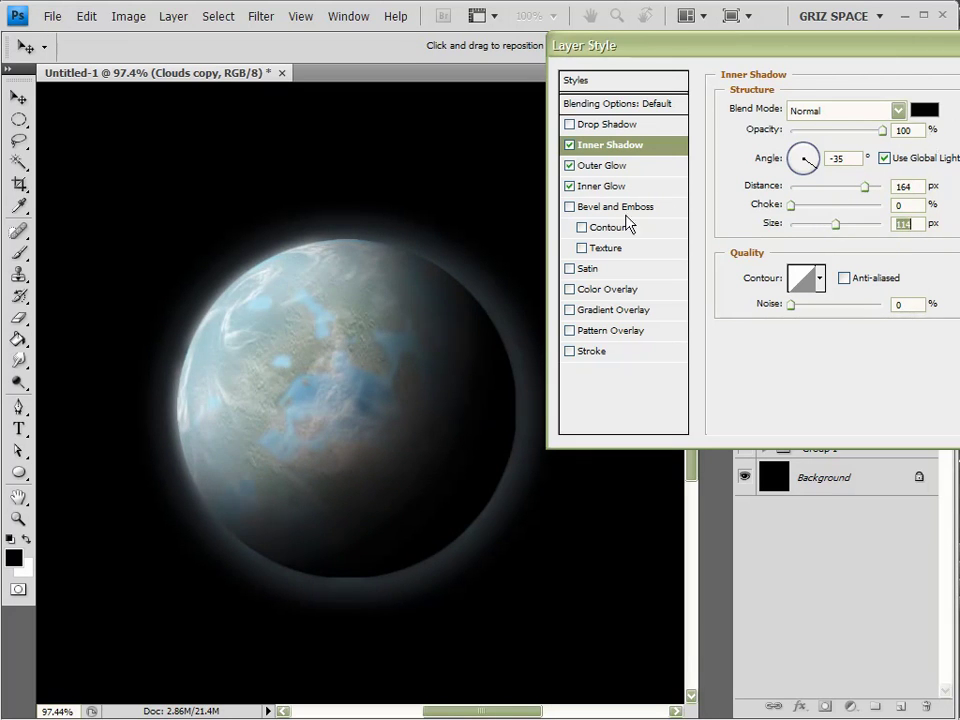
{"action": "left_click", "coordinate": [590, 188]}
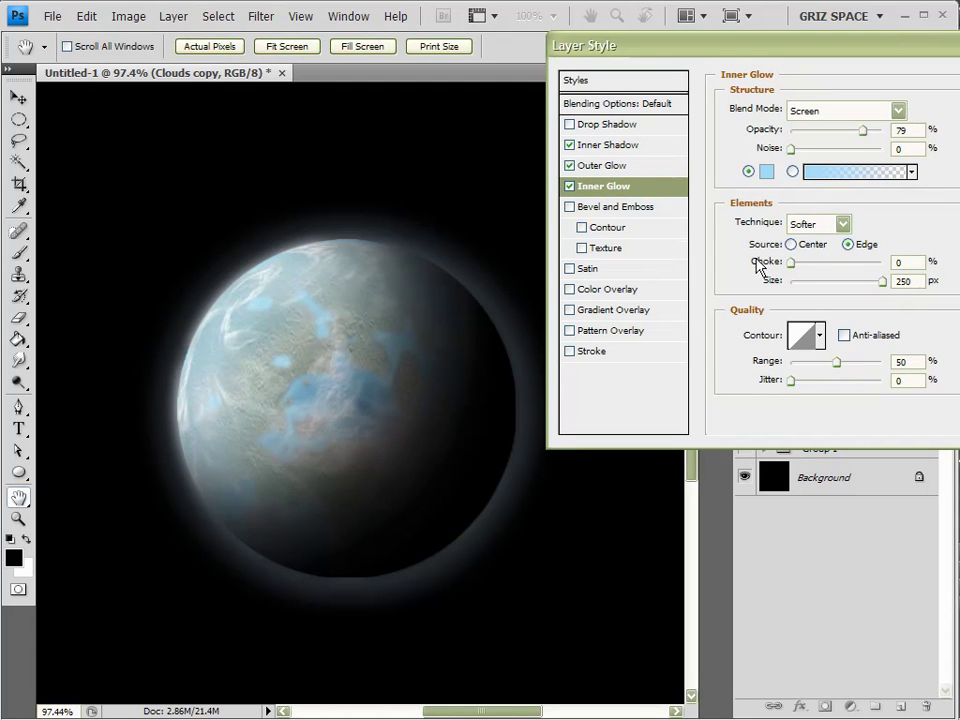
{"action": "left_click_drag", "start_coordinate": [870, 280], "coordinate": [849, 287]}
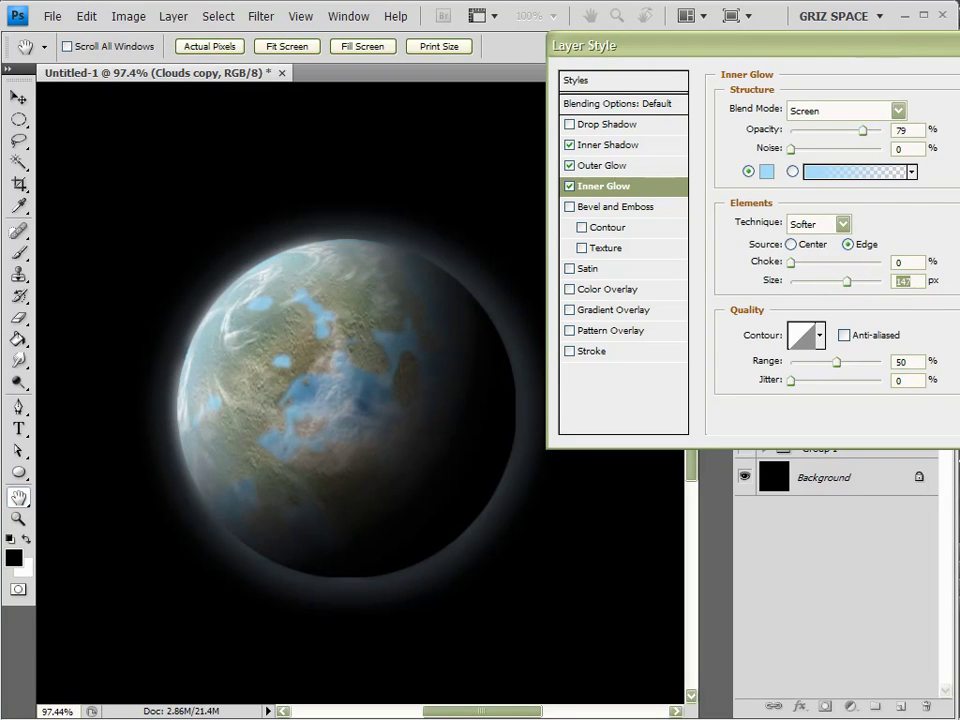
{"action": "key", "text": "Return"}
Step: Deselect the layer to examine the shaded planet and its glow without transform handles
{"action": "scroll", "coordinate": [568, 312], "scroll_direction": "down", "scroll_amount": 6}
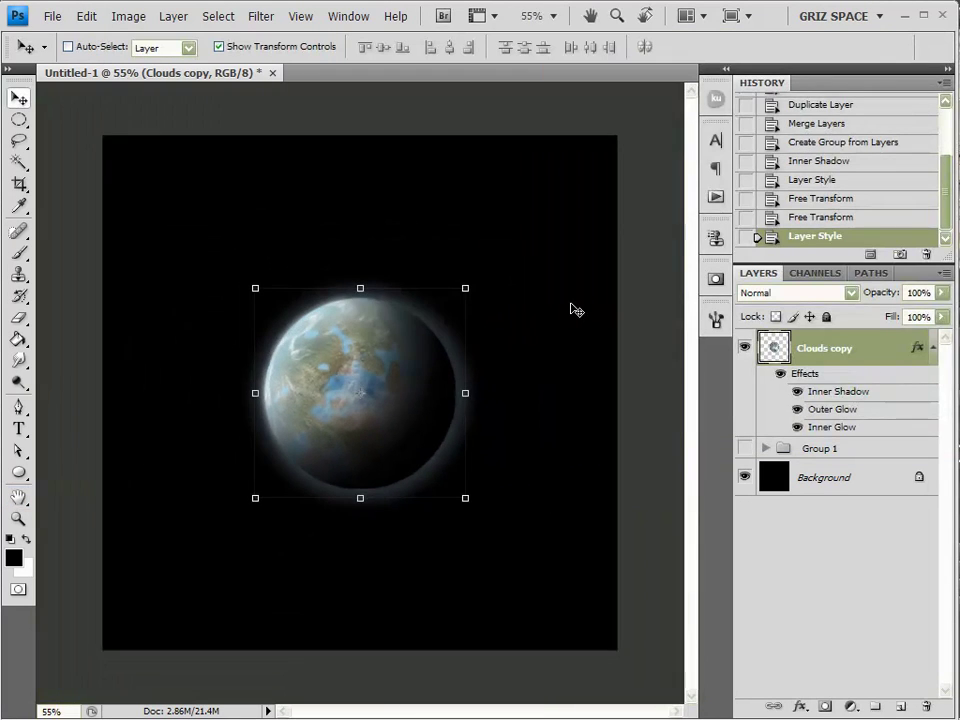
{"action": "left_click", "coordinate": [868, 583]}
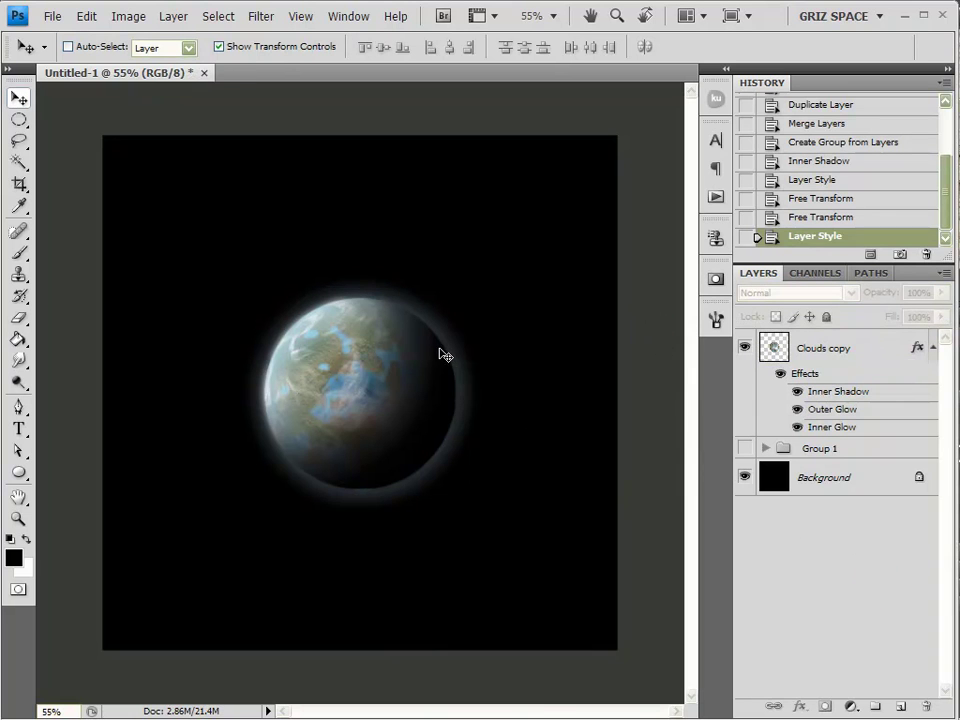
{"action": "scroll", "coordinate": [440, 354], "scroll_direction": "up", "scroll_amount": 4}
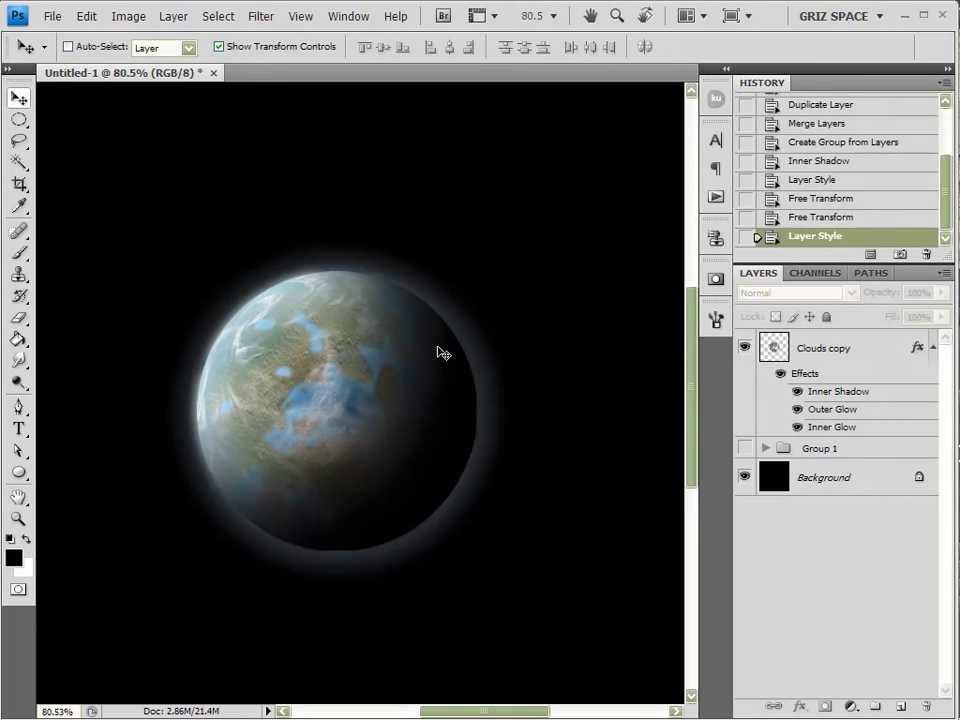